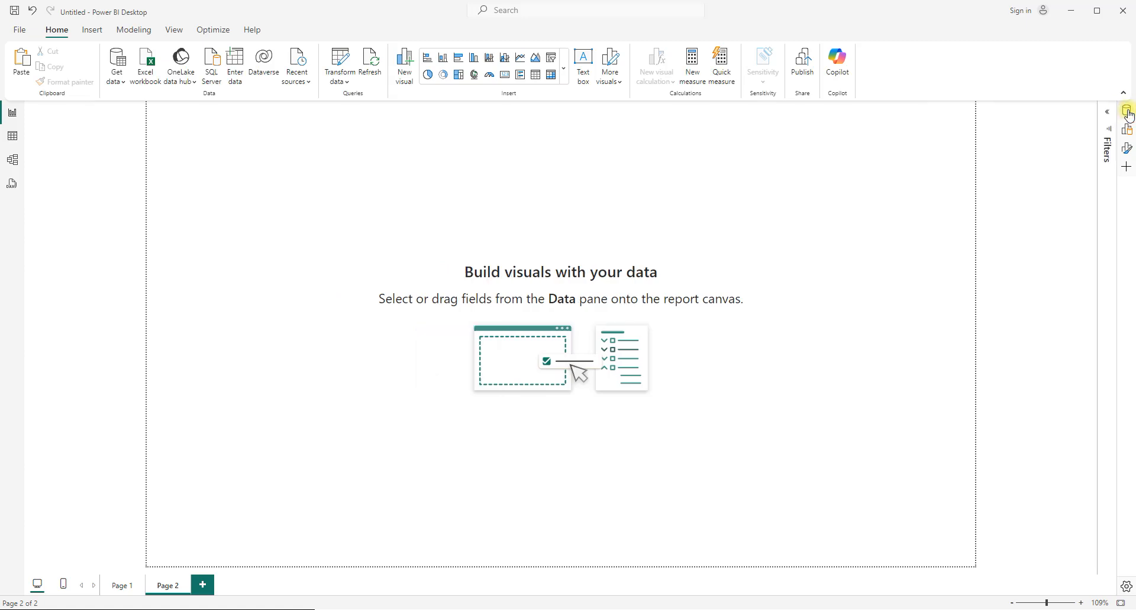
# Fill the Page 2 canvas background with the blue theme shade #0D6ABF at 0% transparency.
pyautogui.click(1127, 113)
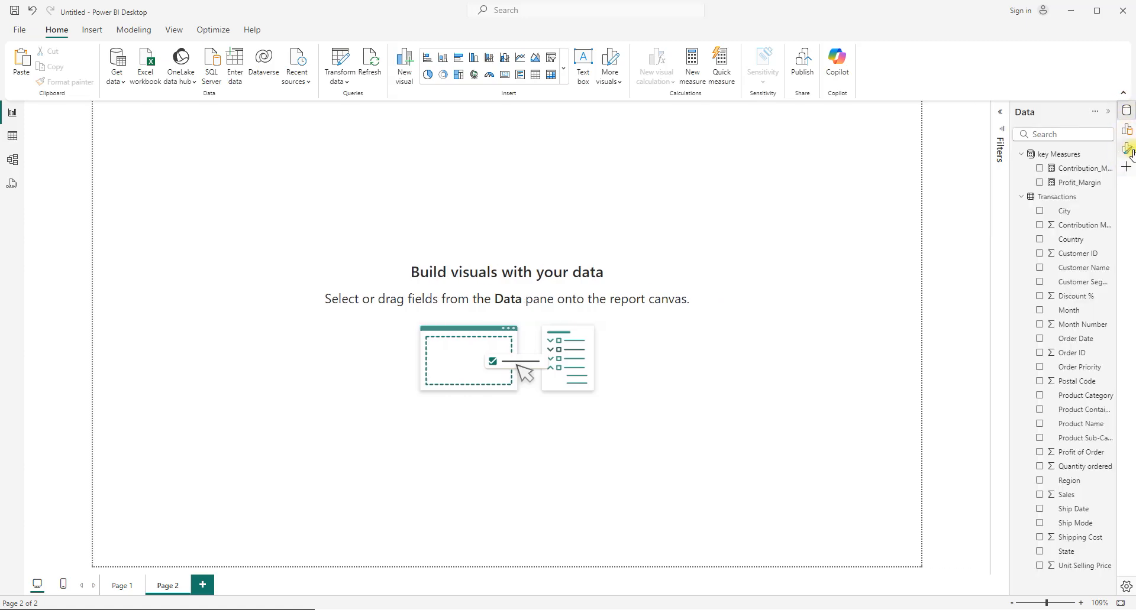
pyautogui.click(1127, 149)
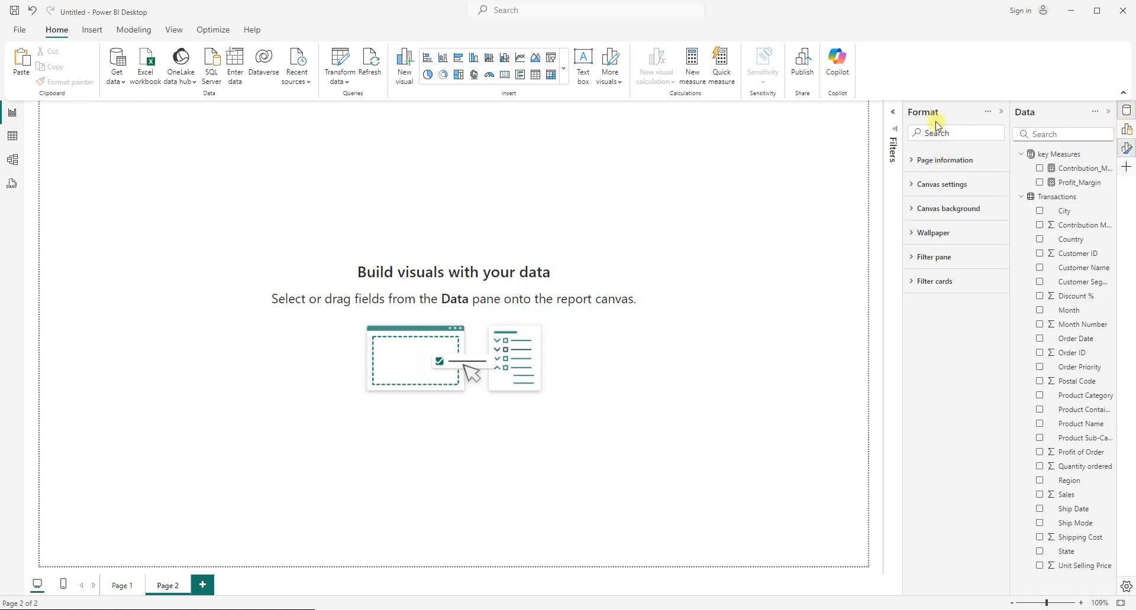
pyautogui.click(947, 211)
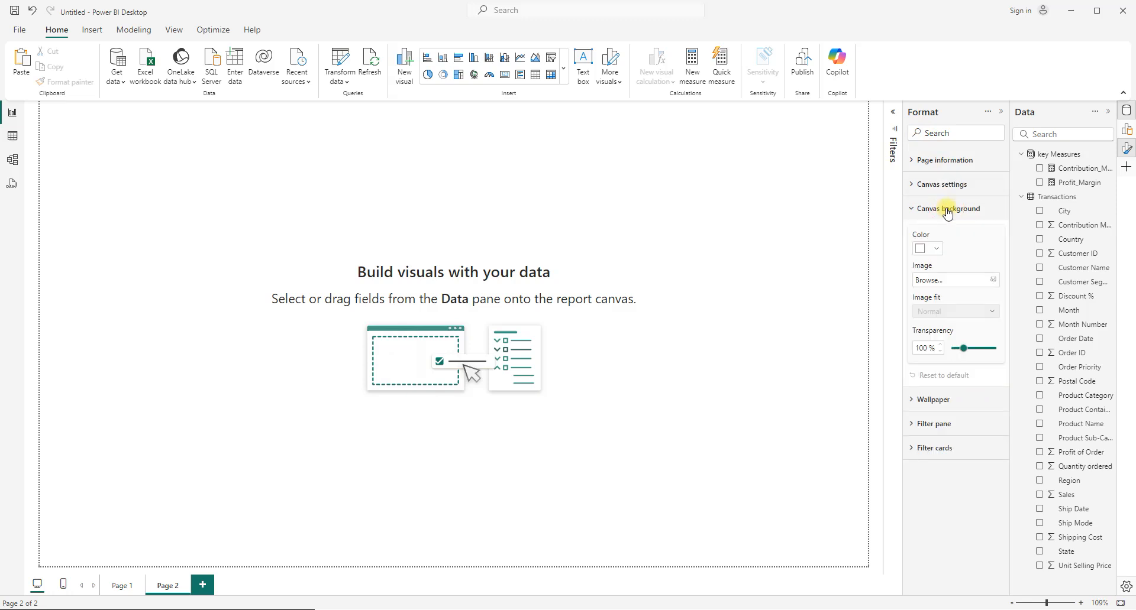
pyautogui.click(934, 250)
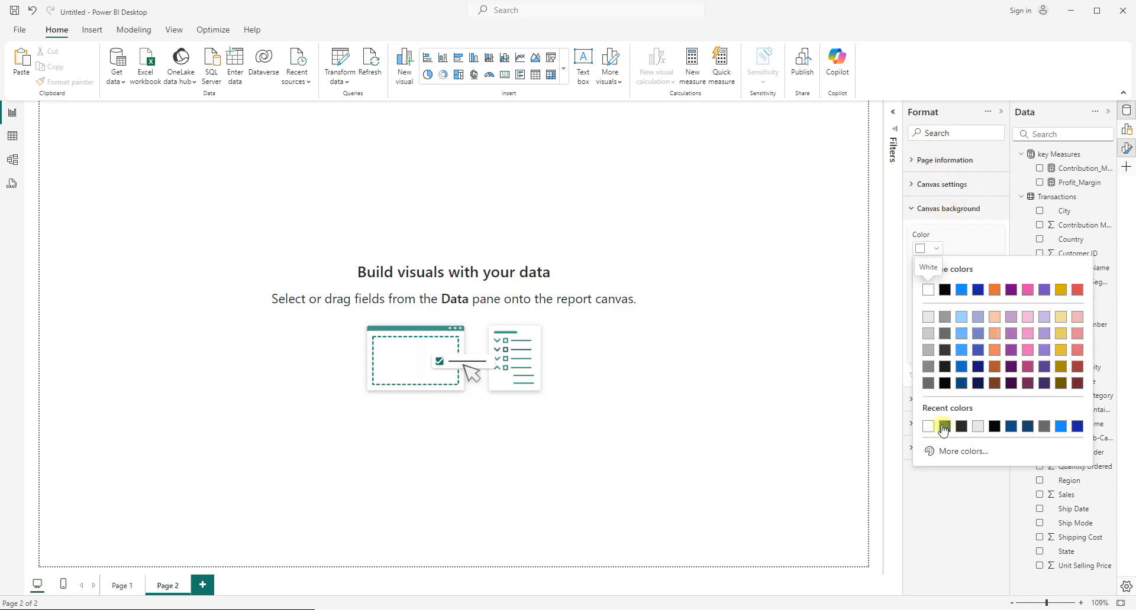
pyautogui.click(962, 367)
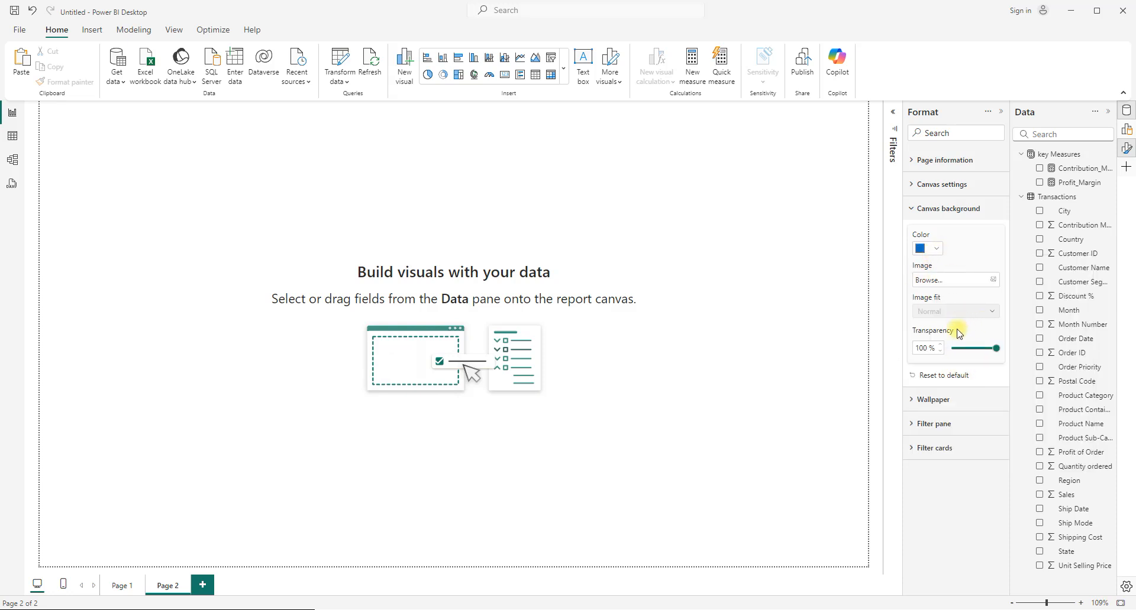
pyautogui.moveTo(996, 348); pyautogui.dragTo(936, 348)
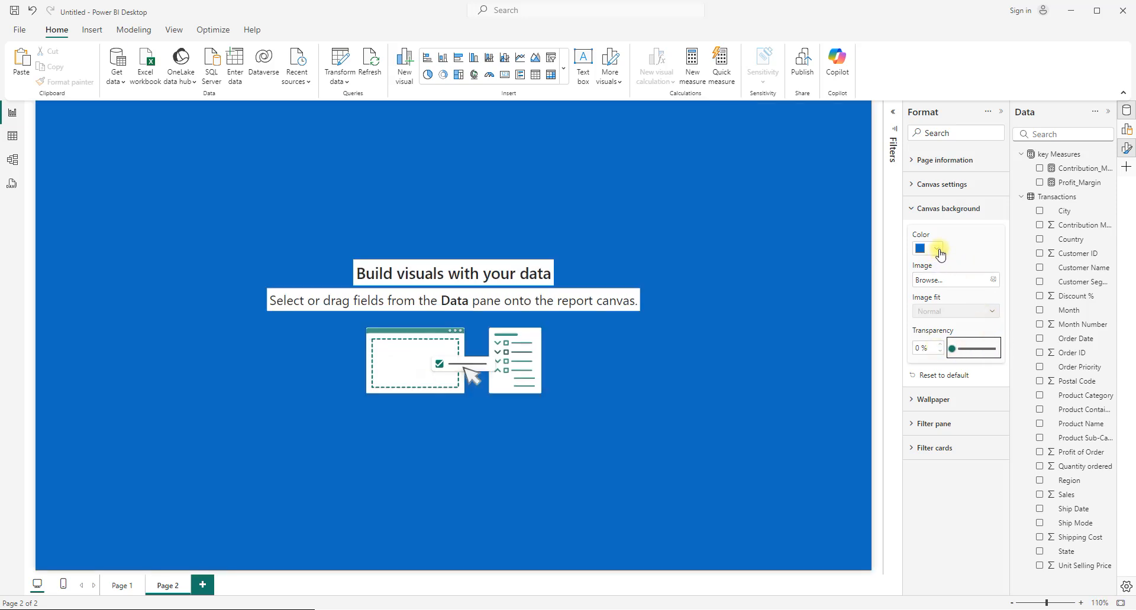
# Change the canvas background to the custom dark blue #164A79.
pyautogui.click(940, 251)
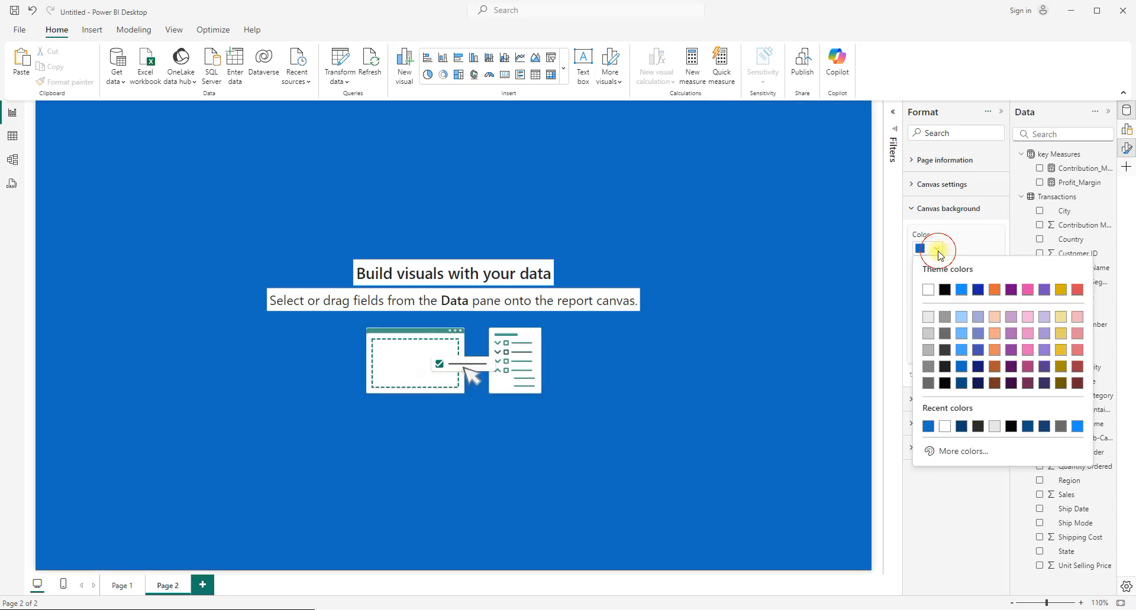
pyautogui.click(940, 454)
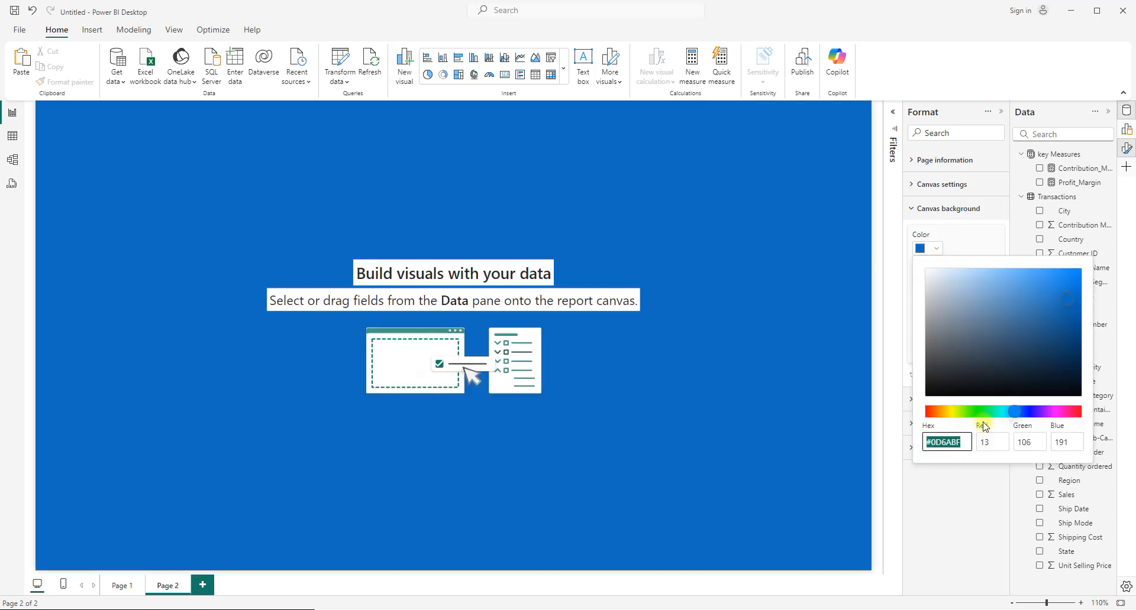
pyautogui.click(1075, 334)
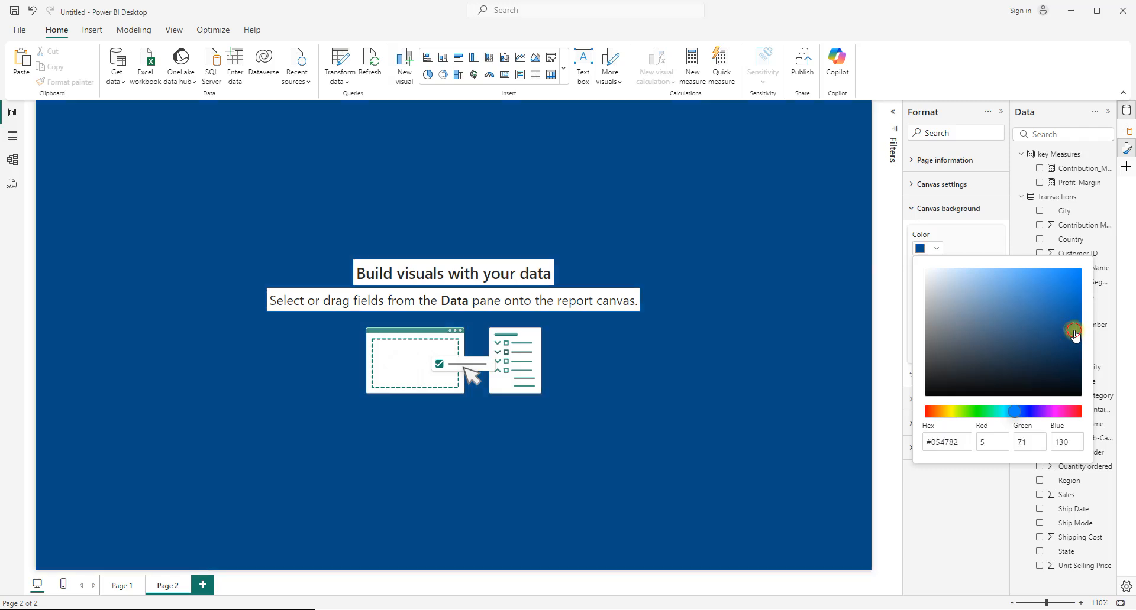
pyautogui.moveTo(1074, 334); pyautogui.dragTo(1053, 338)
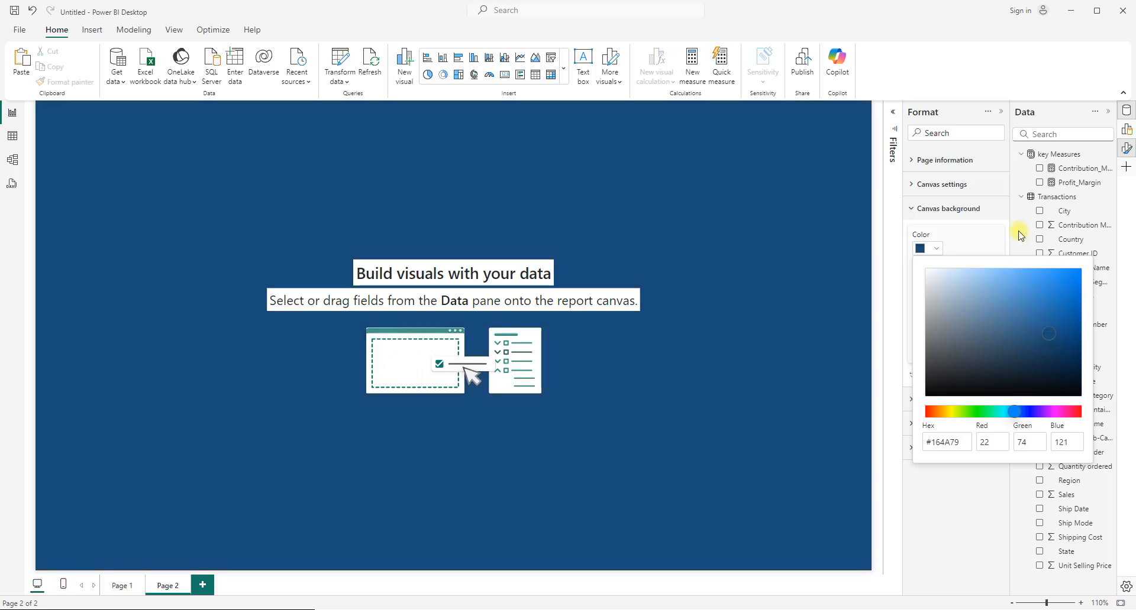
pyautogui.click(1001, 234)
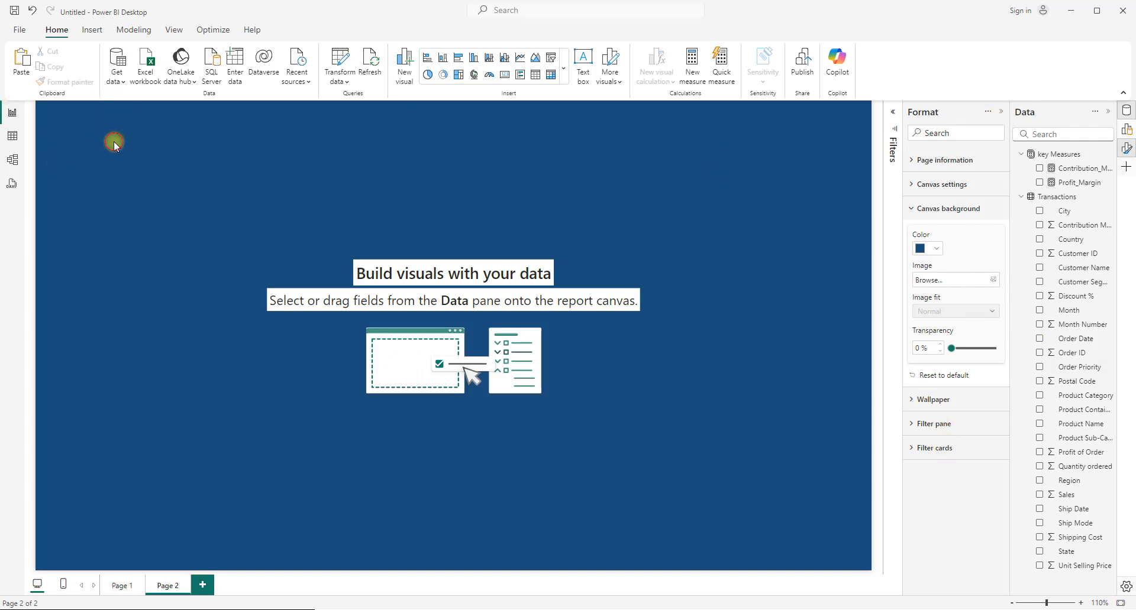
# Insert a text box in the page's upper-left corner, reduce its height, and enter "Sales Report" in it.
pyautogui.click(92, 31)
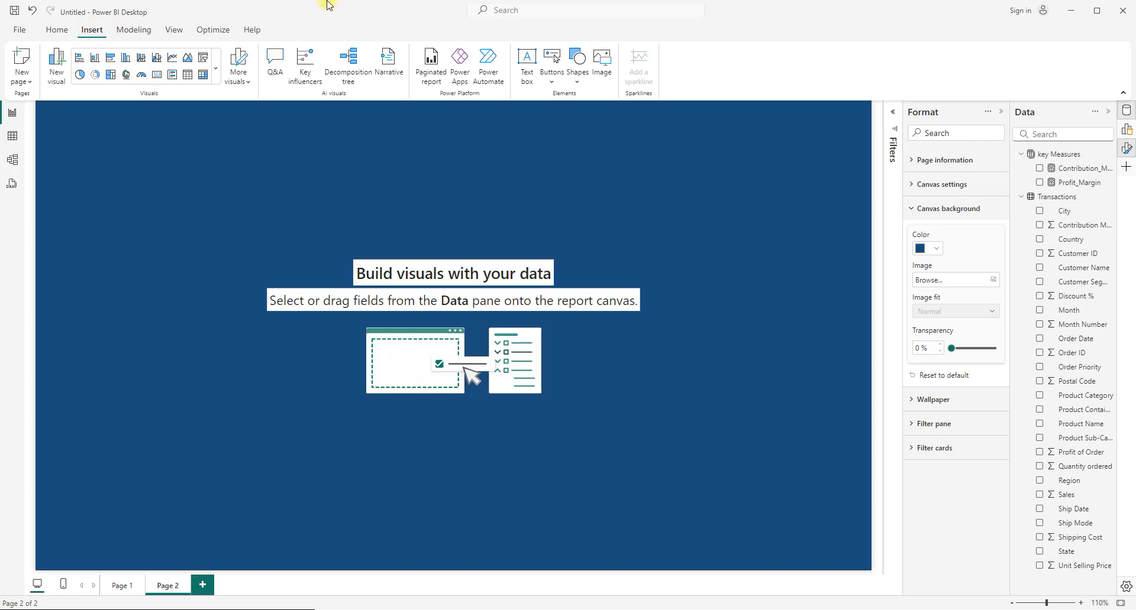
pyautogui.click(527, 62)
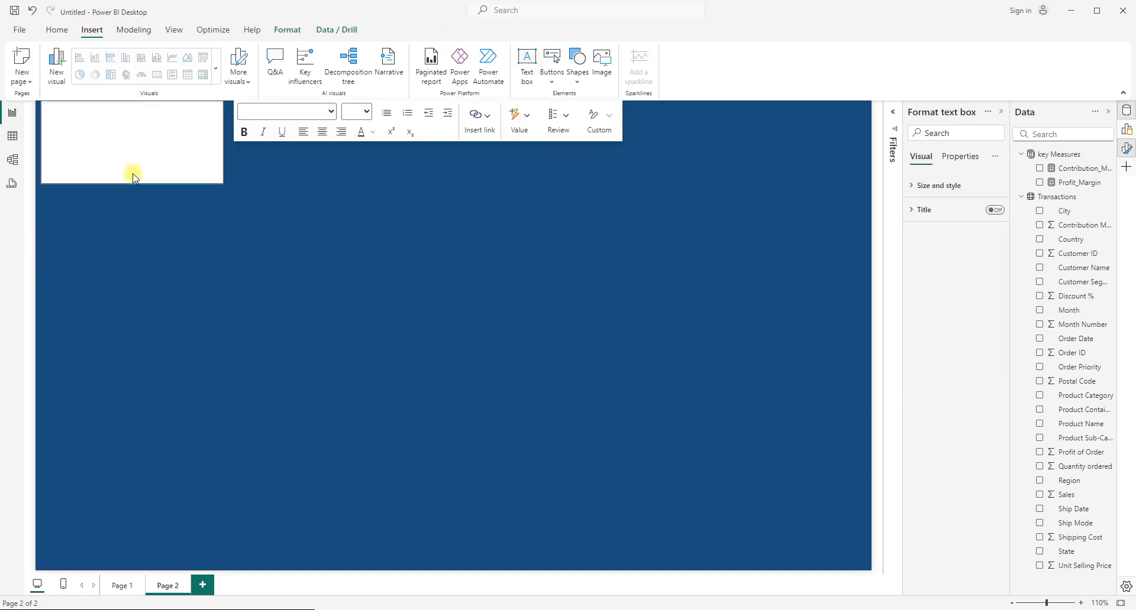
pyautogui.moveTo(133, 177); pyautogui.dragTo(129, 147)
pyautogui.click(120, 126)
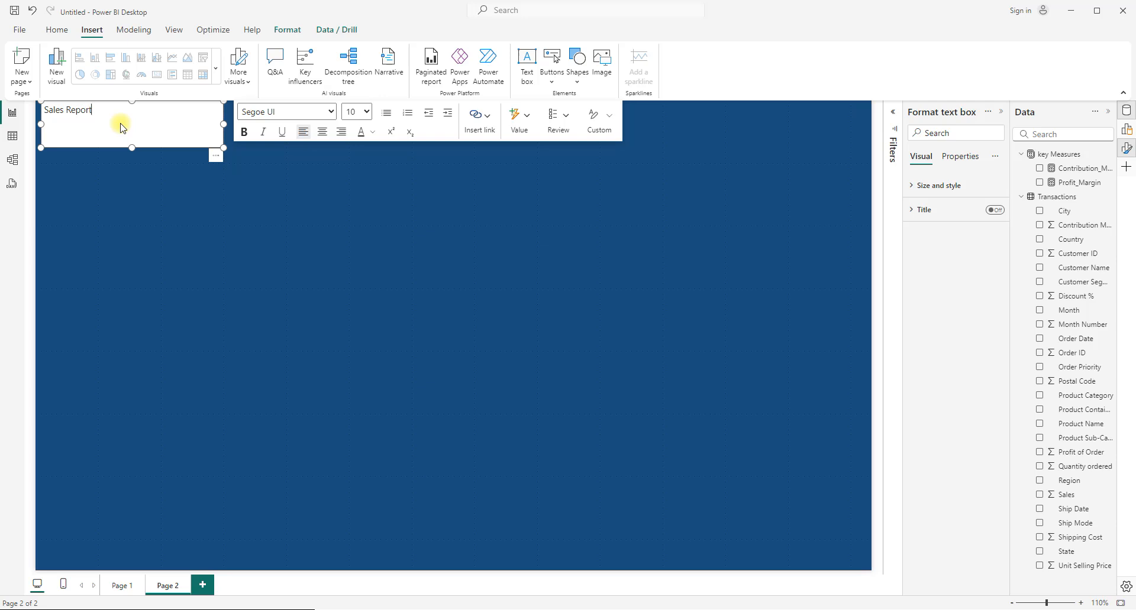
# Format the "Sales Report" title as 28 pt, bold and centred, and shorten its text box to a height of 64.
pyautogui.hotkey('ctrl', 'a')
pyautogui.click(366, 112)
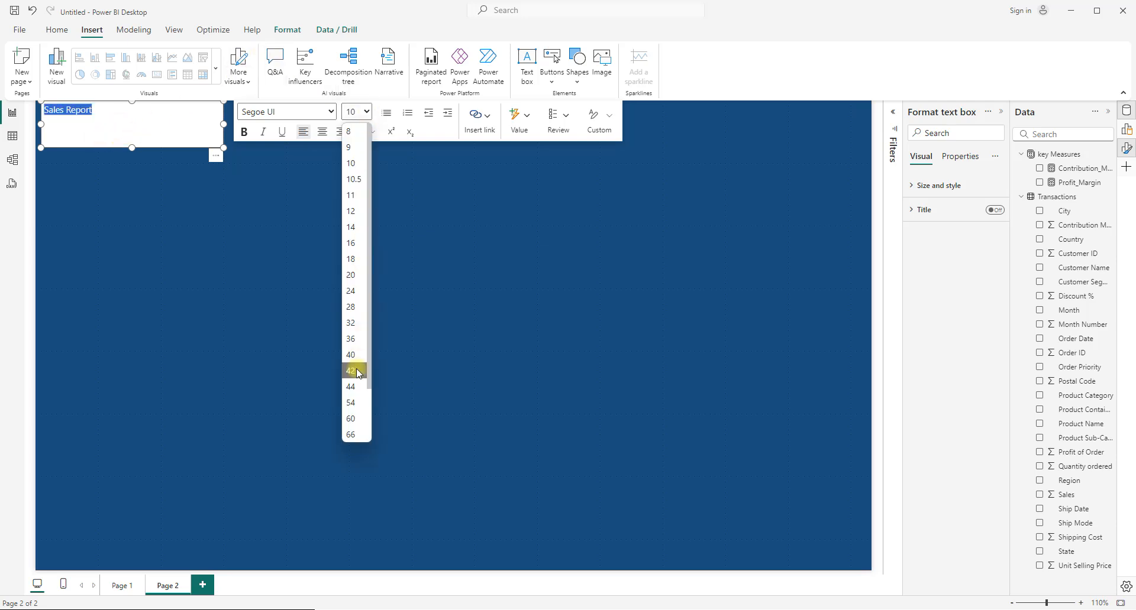
pyautogui.click(349, 307)
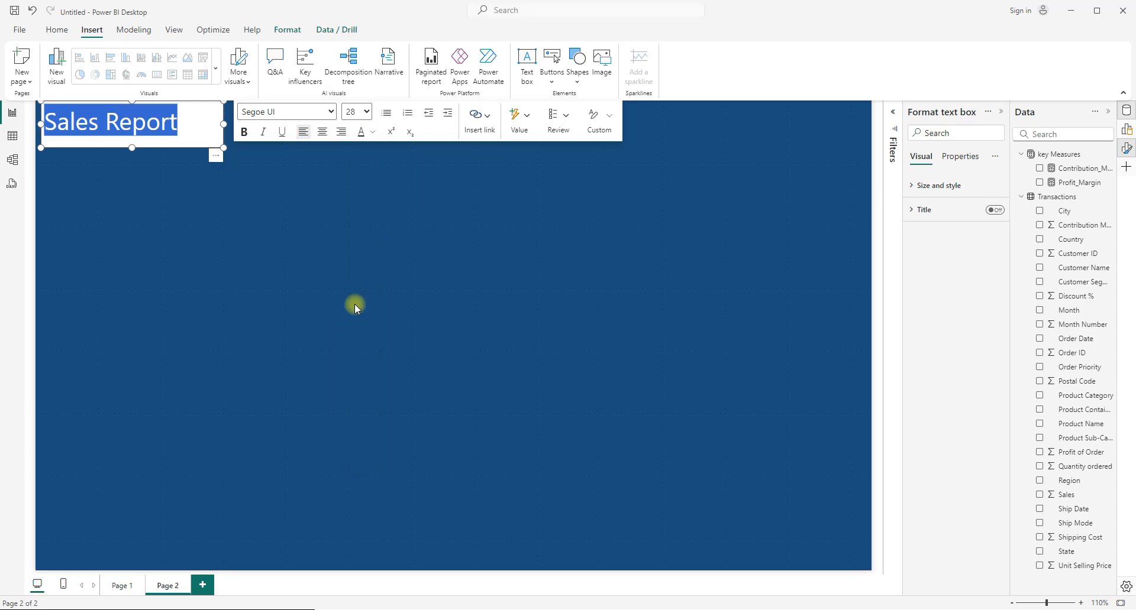
pyautogui.click(244, 132)
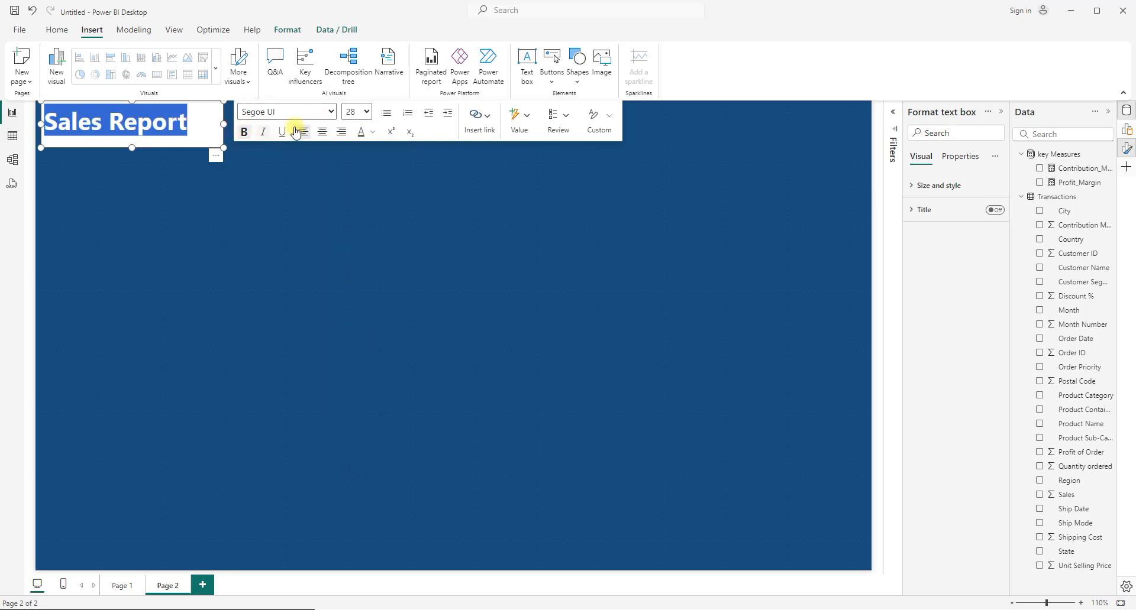
pyautogui.click(323, 132)
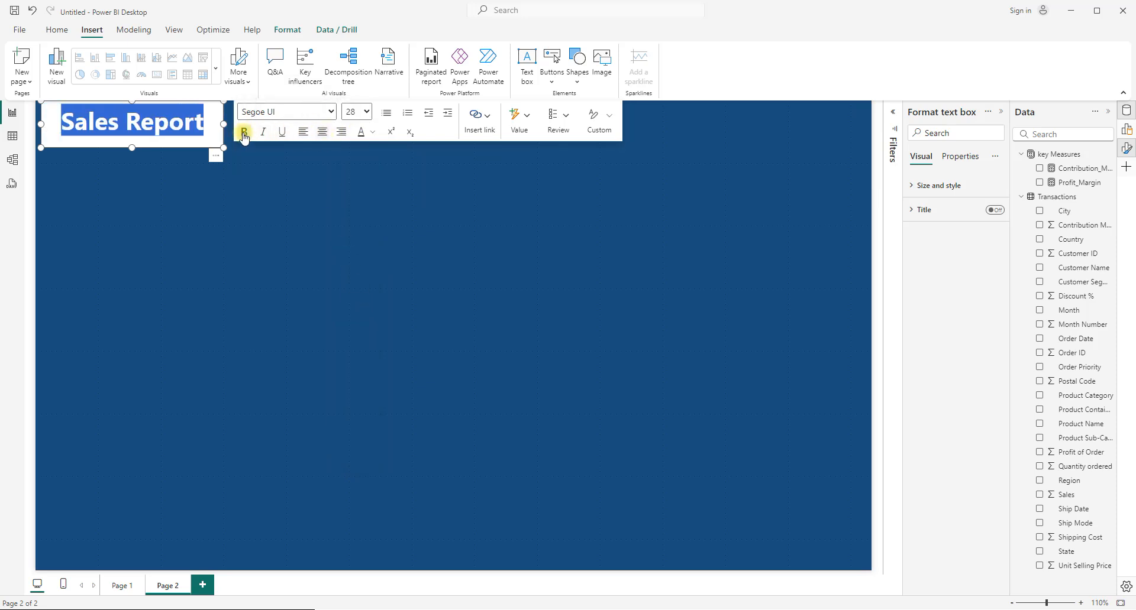
pyautogui.moveTo(132, 147); pyautogui.dragTo(133, 143)
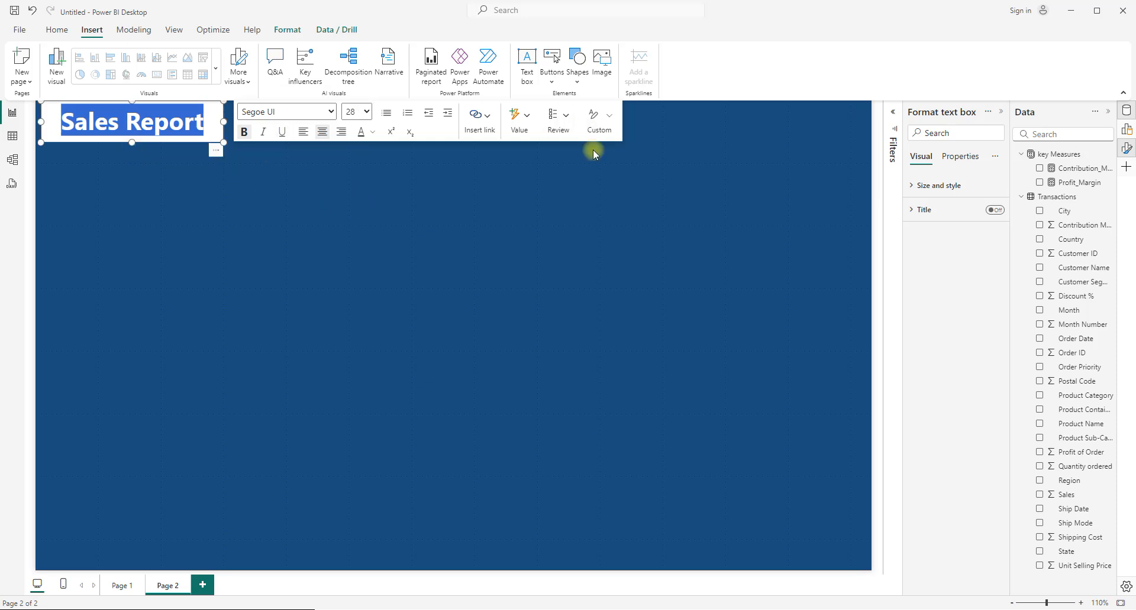
# Make the "Sales Report" text white and turn off the text box's background.
pyautogui.click(373, 132)
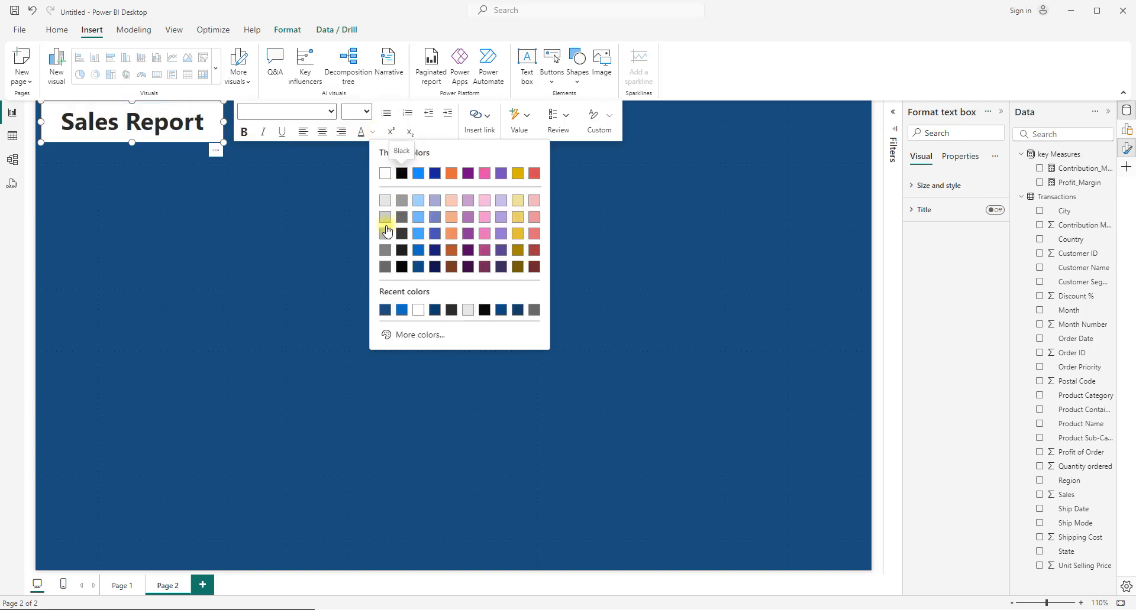
pyautogui.click(384, 175)
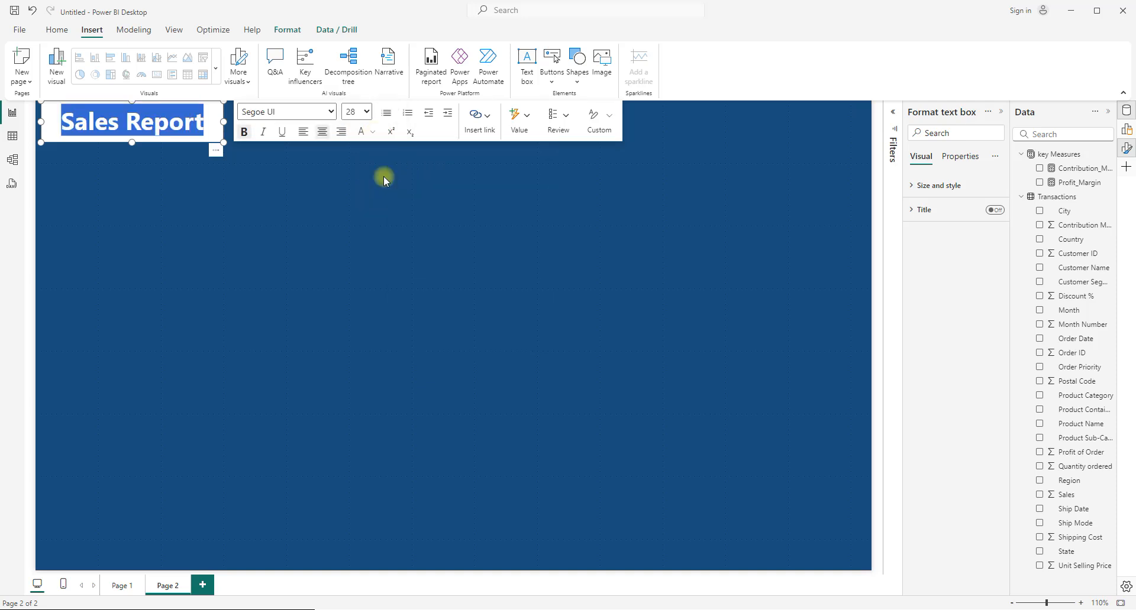
pyautogui.click(294, 175)
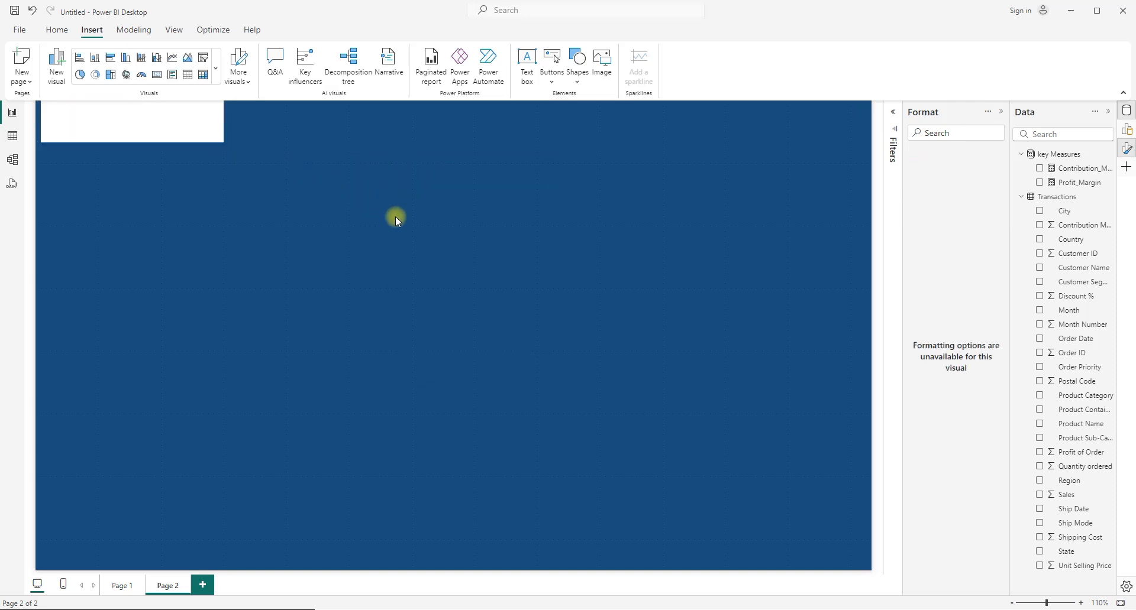
pyautogui.click(222, 135)
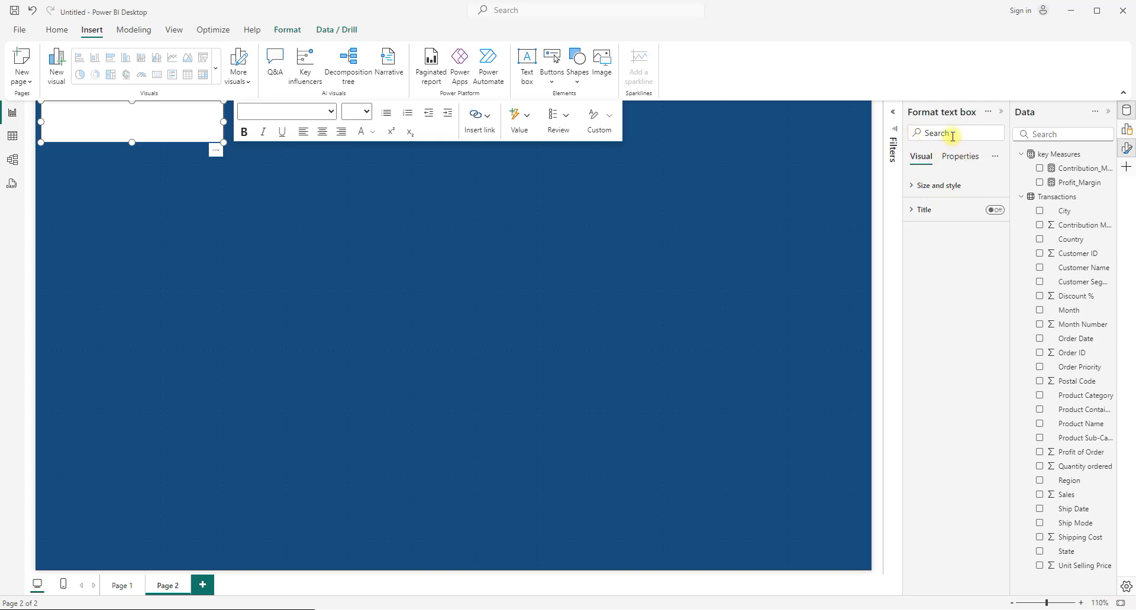
pyautogui.click(913, 187)
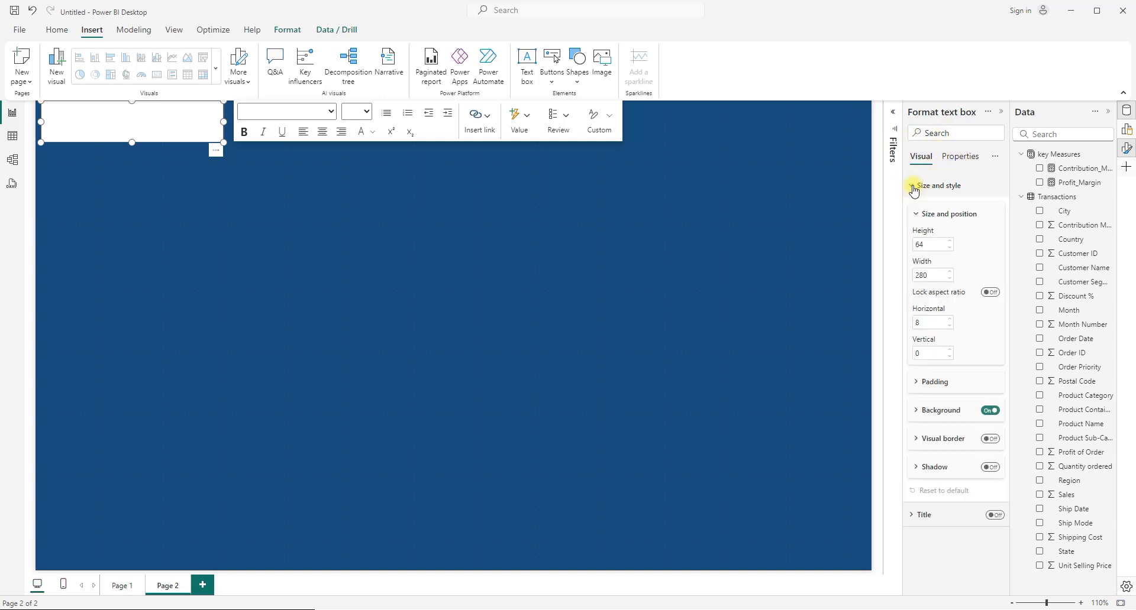
pyautogui.click(990, 410)
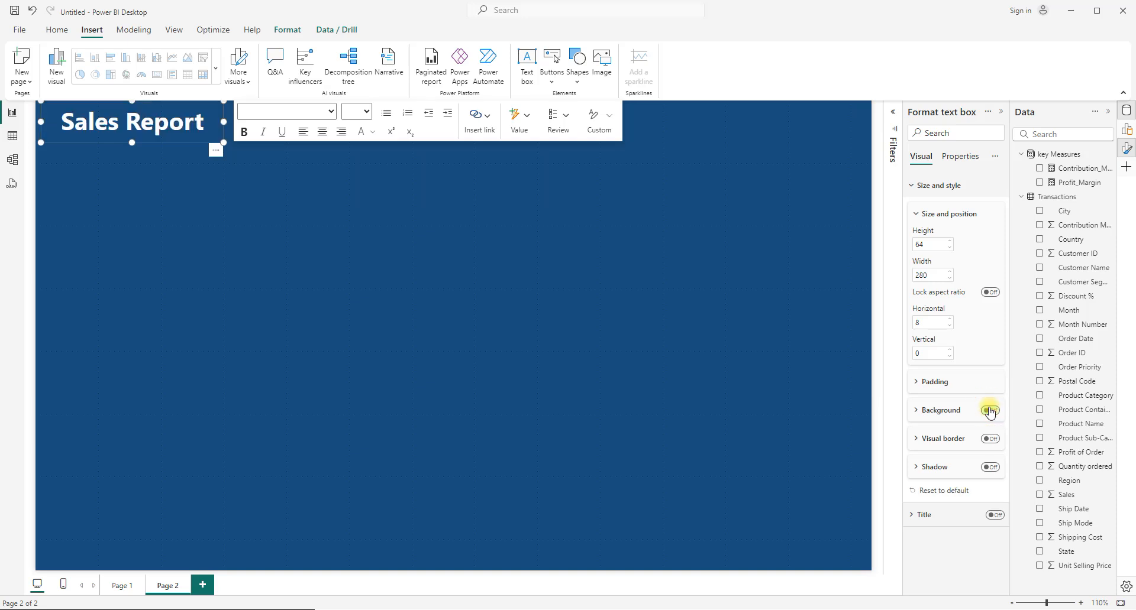
# Give the "Sales Report" text box a white visual border 2 px wide.
pyautogui.click(990, 439)
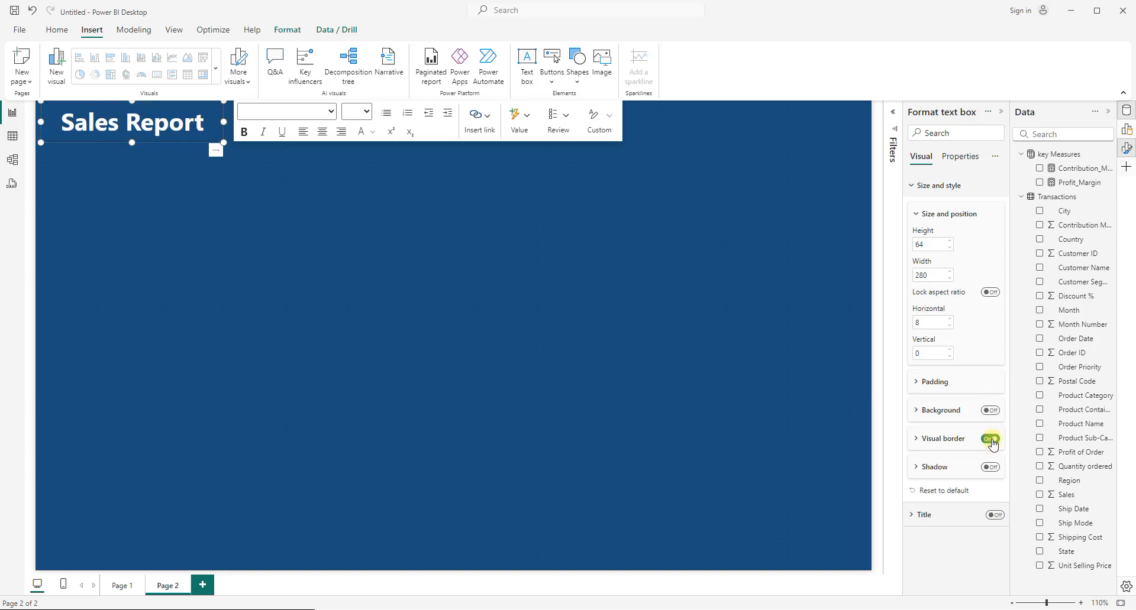
pyautogui.click(916, 441)
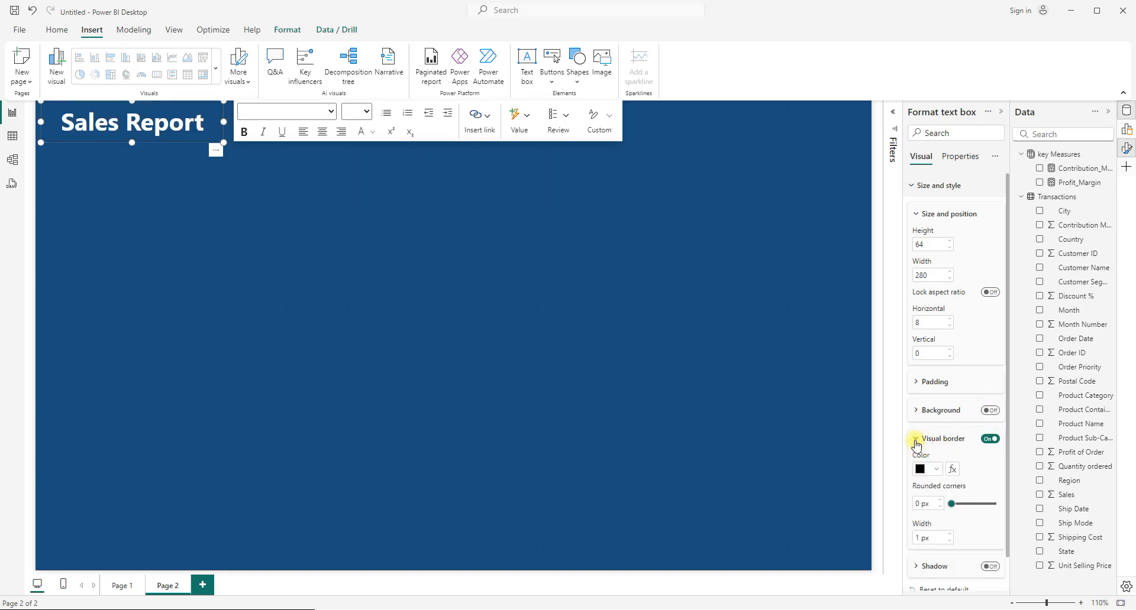
pyautogui.click(936, 471)
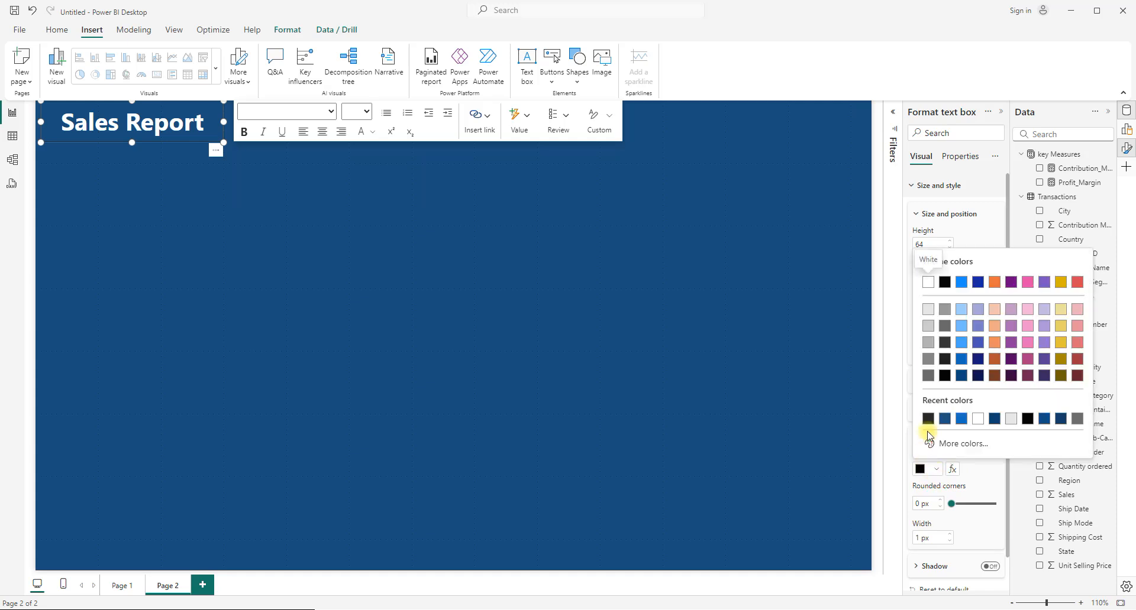
pyautogui.click(928, 283)
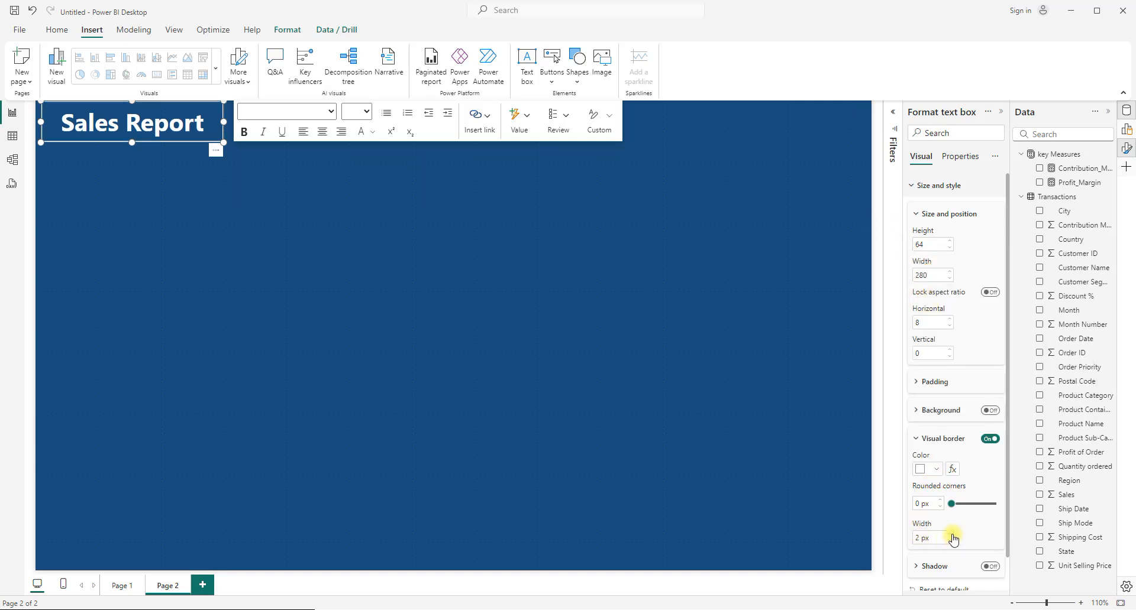
pyautogui.click(484, 292)
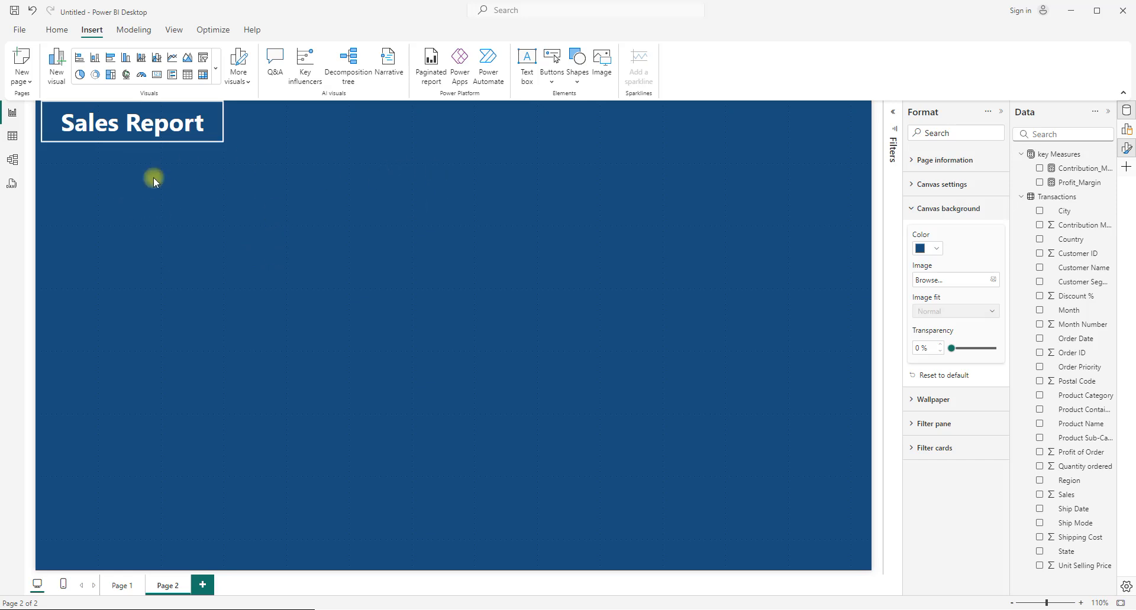
# Add a slicer directly below the title and resize it into a narrow column about 112 wide and 656 high, reaching the page's lower edge.
pyautogui.click(54, 31)
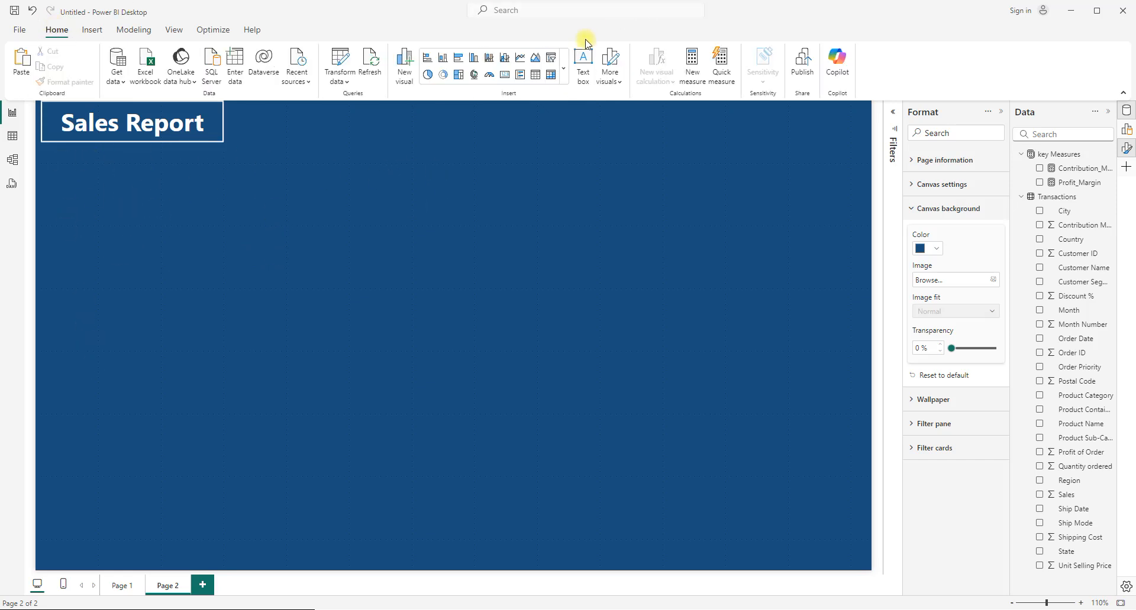
pyautogui.click(555, 59)
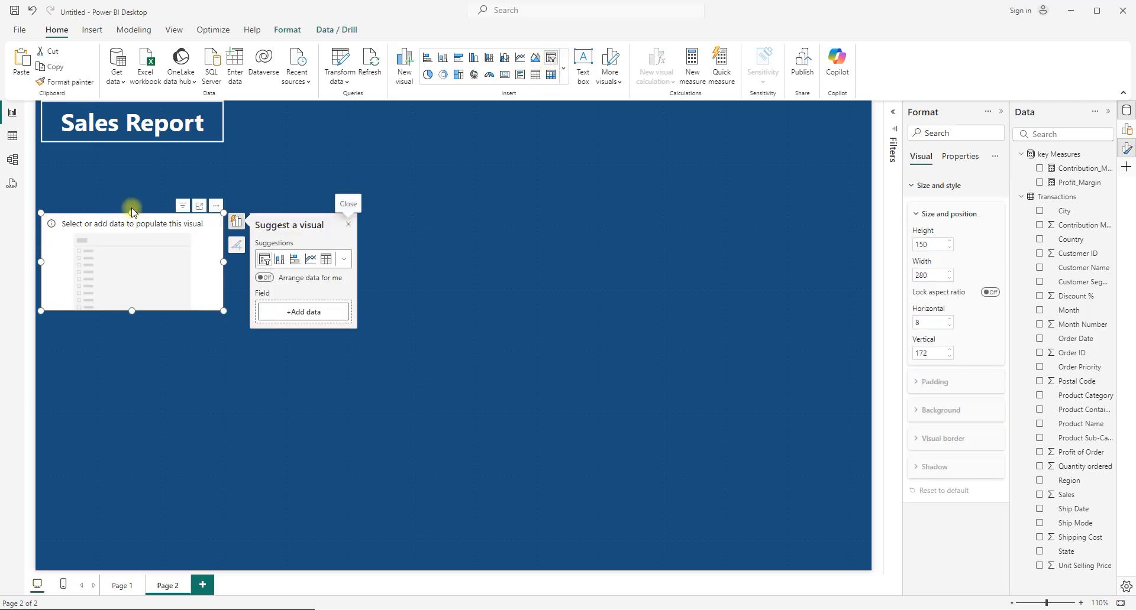
pyautogui.moveTo(131, 214); pyautogui.dragTo(129, 143)
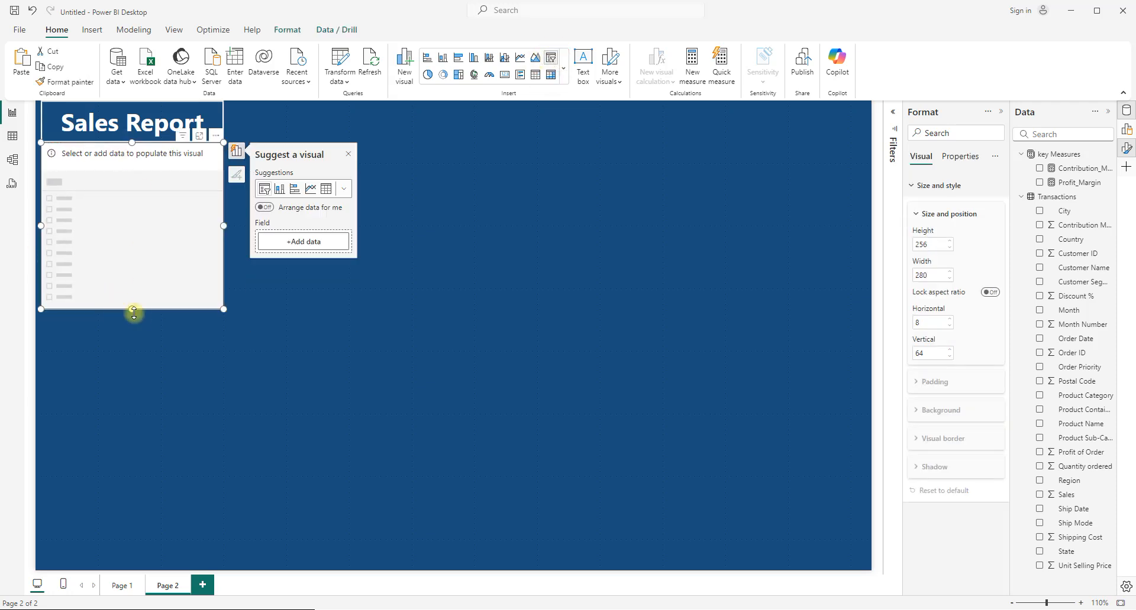
pyautogui.moveTo(131, 309); pyautogui.dragTo(83, 577)
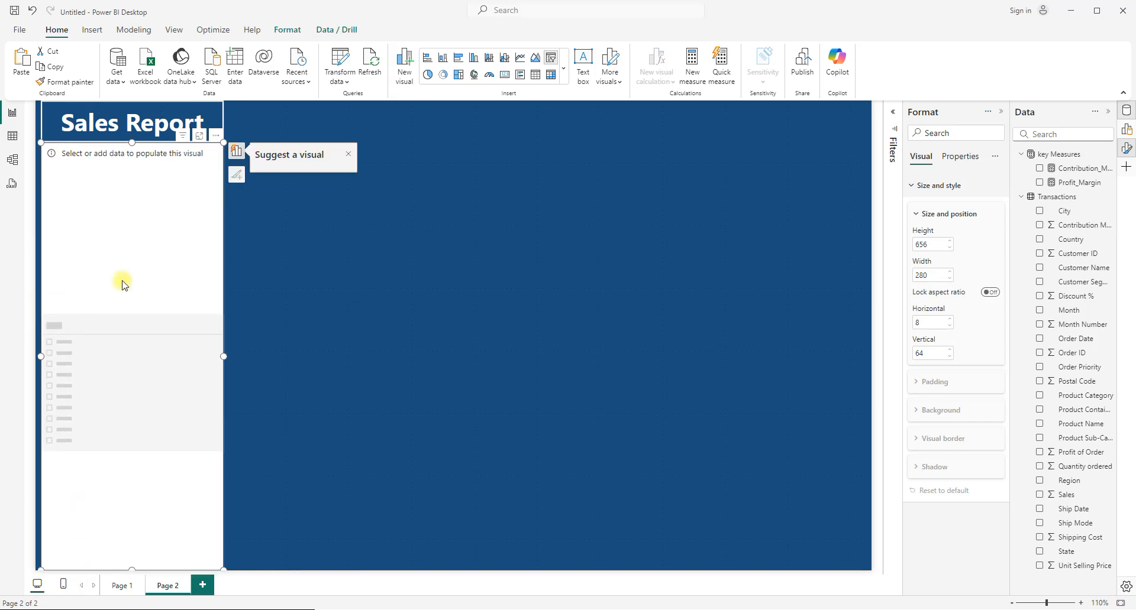
pyautogui.moveTo(224, 358); pyautogui.dragTo(115, 343)
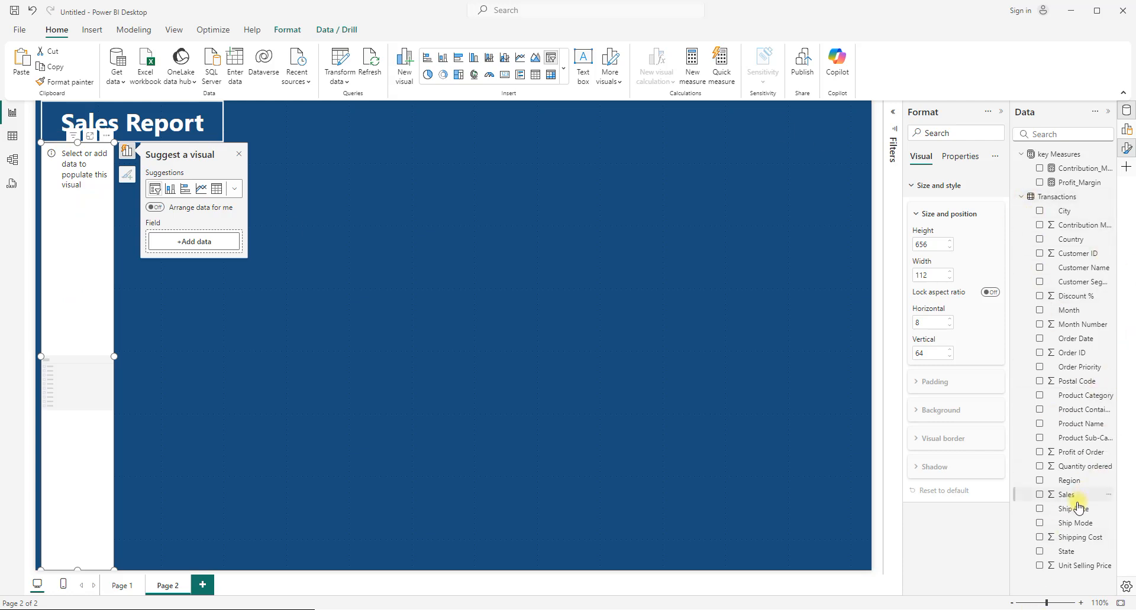
# Fill the slicer with the State field and format its values as 8 pt white text.
pyautogui.click(1039, 552)
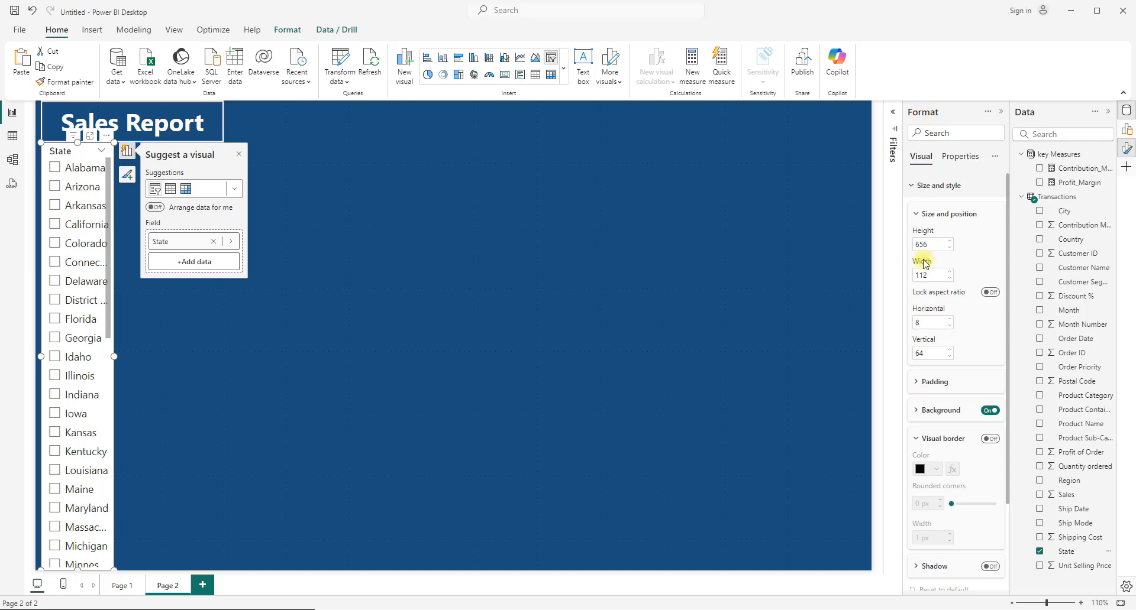
pyautogui.click(910, 186)
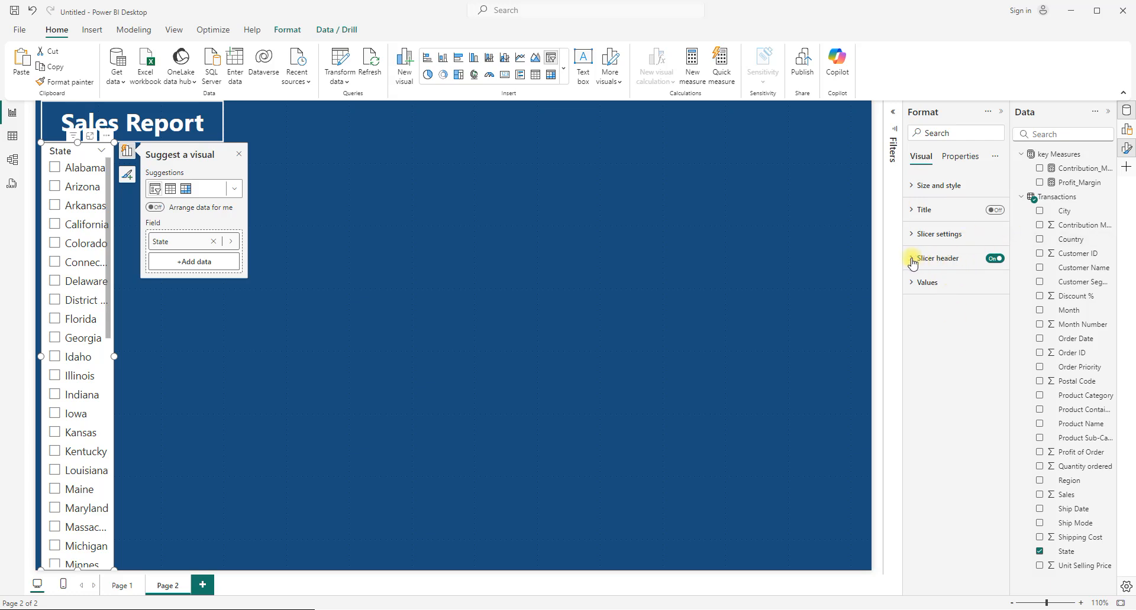
pyautogui.click(911, 284)
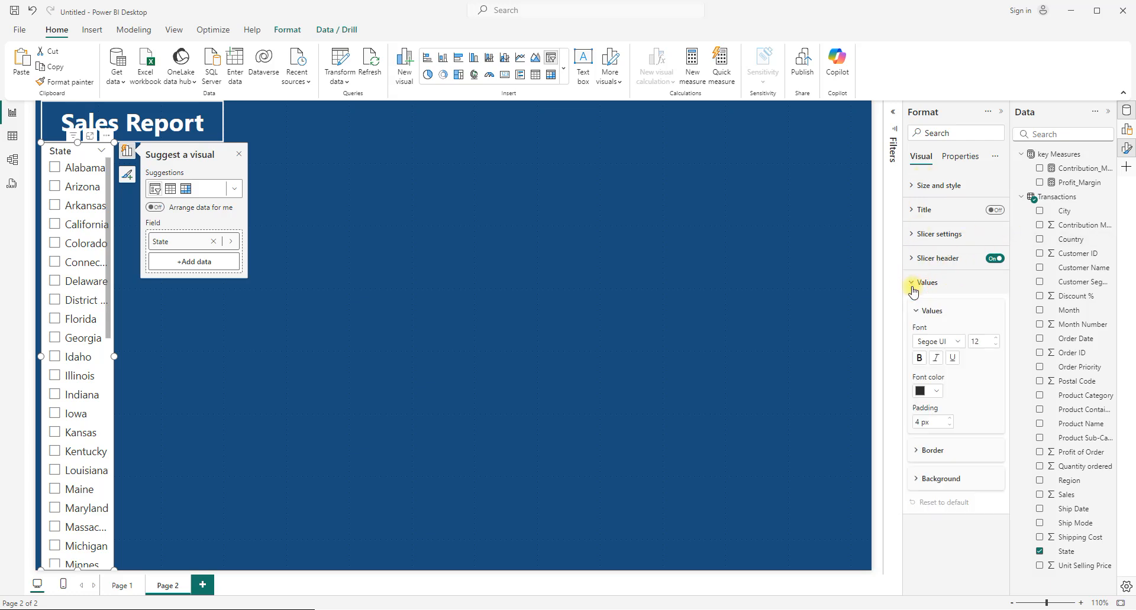
pyautogui.click(996, 346)
pyautogui.click(996, 345)
pyautogui.click(939, 393)
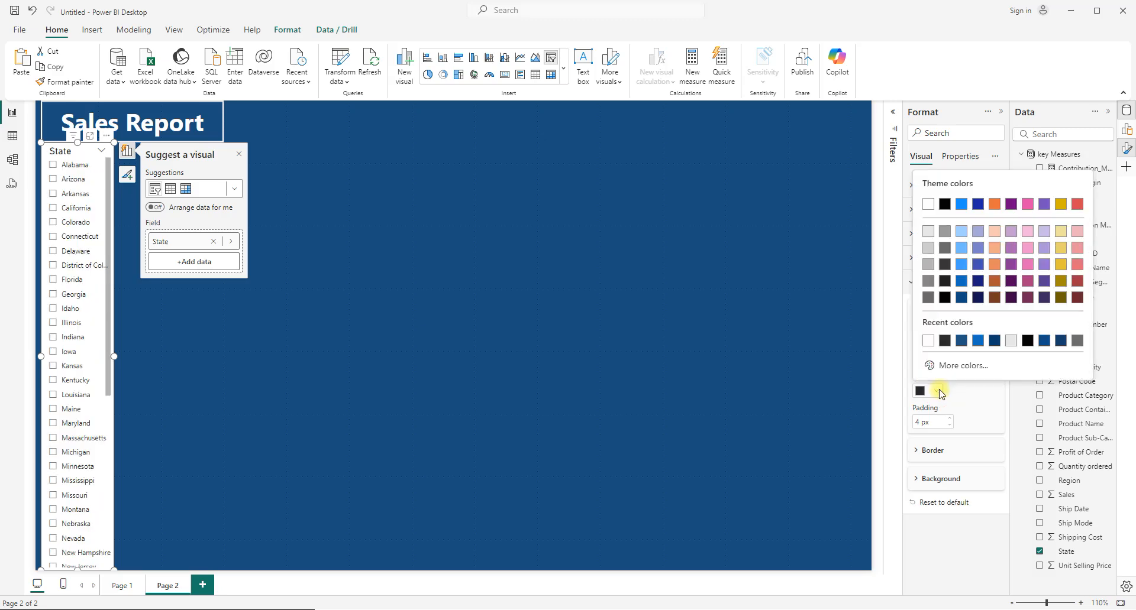
pyautogui.click(929, 343)
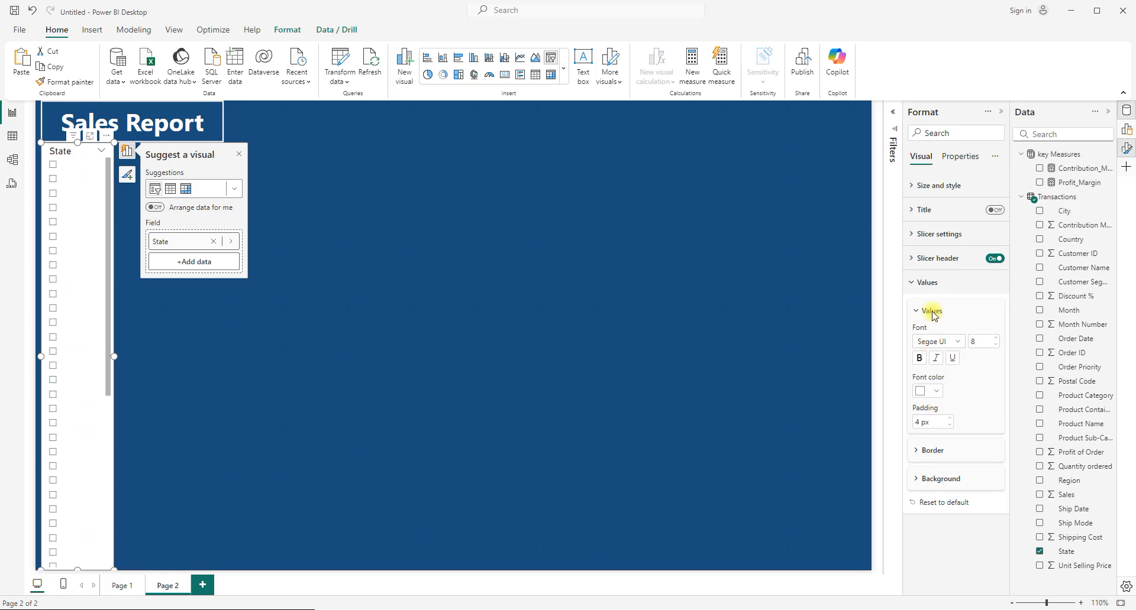
pyautogui.click(914, 287)
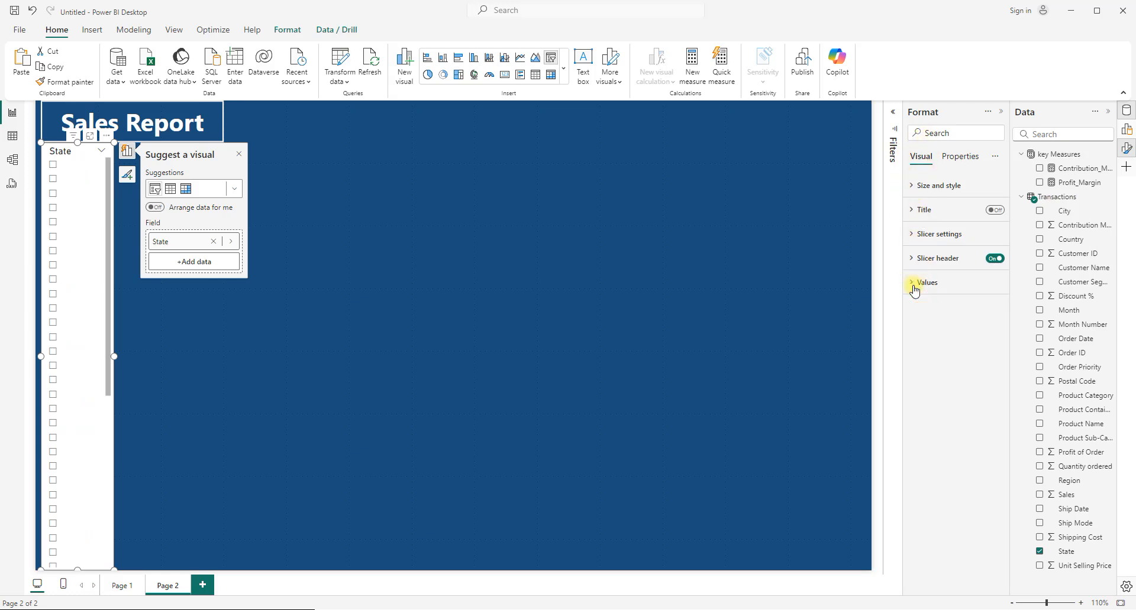
# Turn off the State slicer's background and give it a white visual border 2 px wide.
pyautogui.click(909, 187)
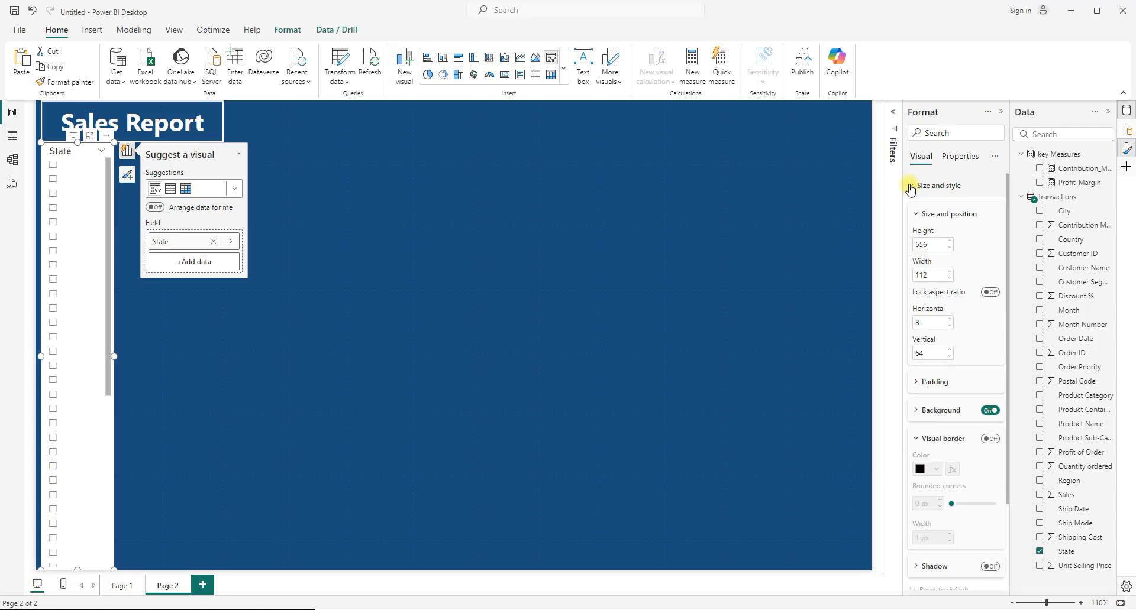
pyautogui.click(988, 413)
pyautogui.click(988, 439)
pyautogui.click(940, 470)
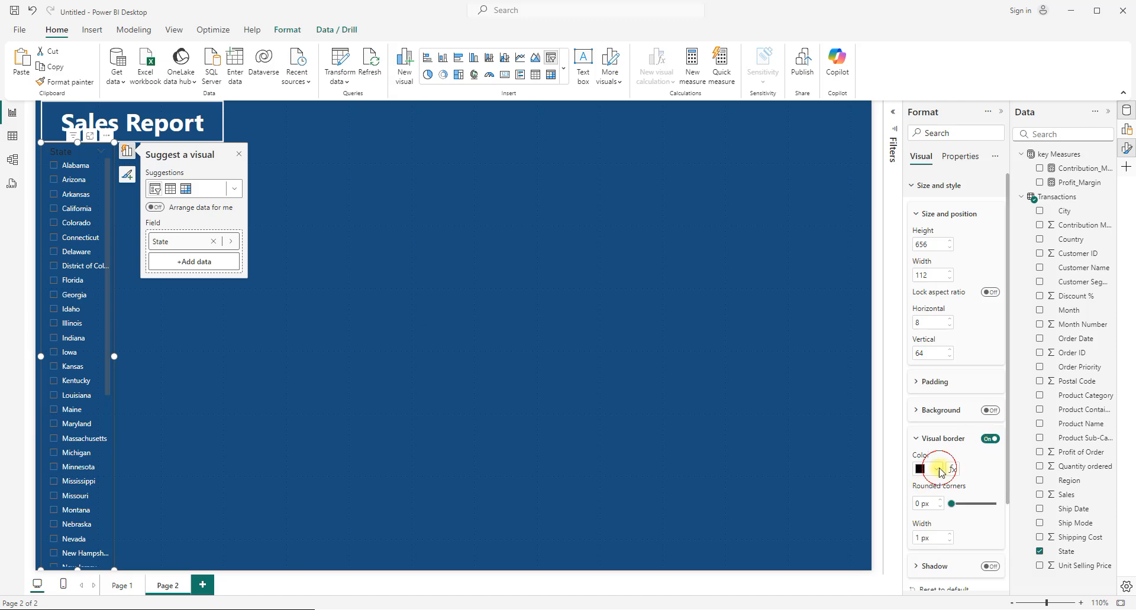
pyautogui.click(926, 422)
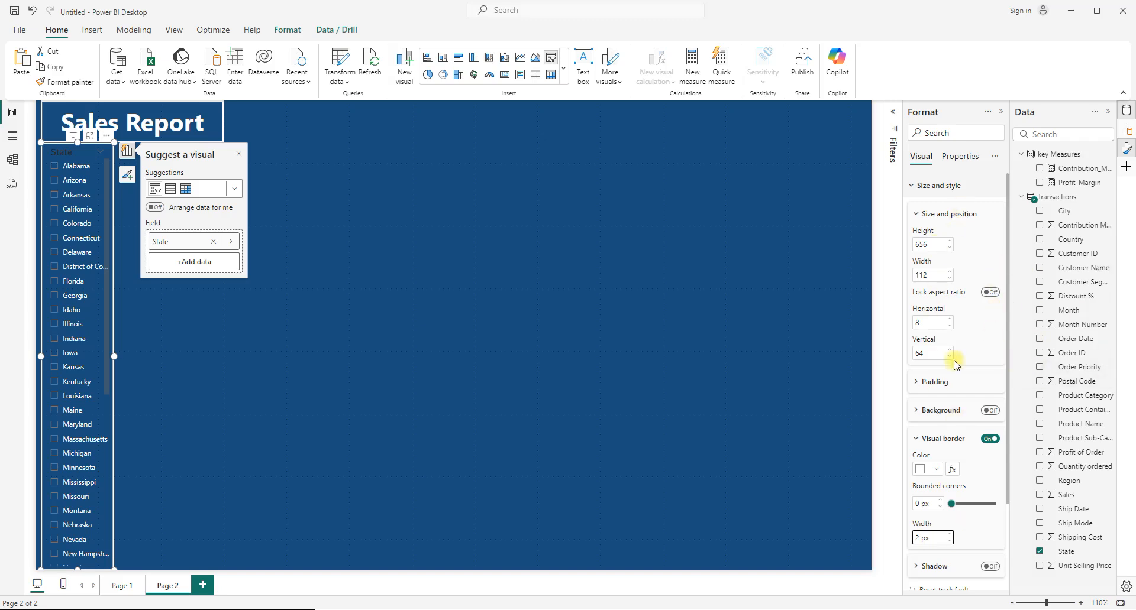
pyautogui.click(915, 214)
pyautogui.click(913, 187)
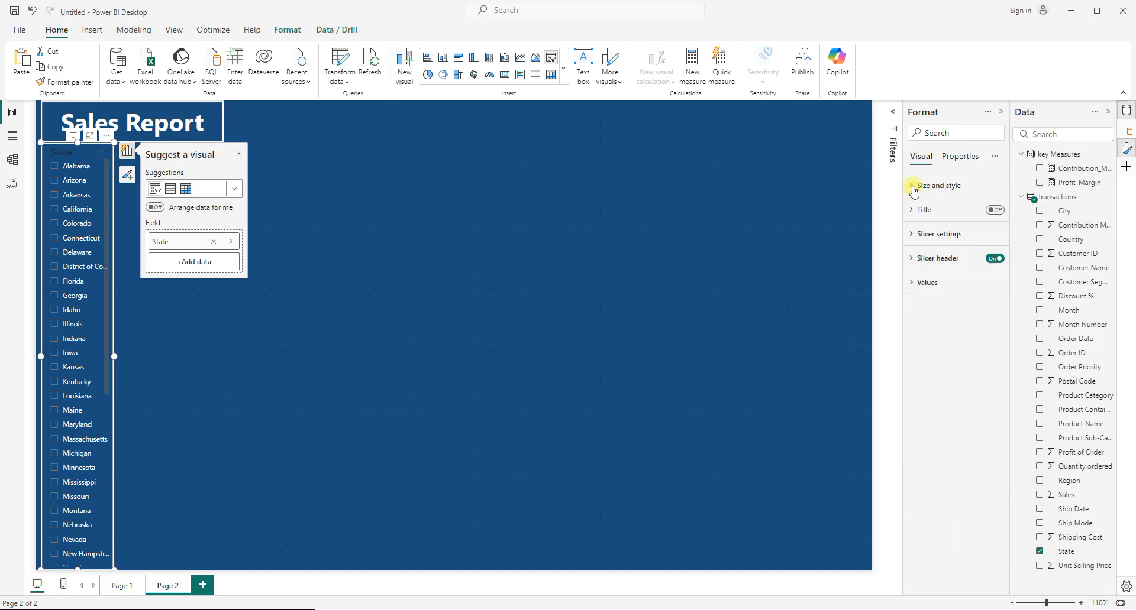
# Make the State slicer's header text white and set its font size to 10.
pyautogui.click(910, 259)
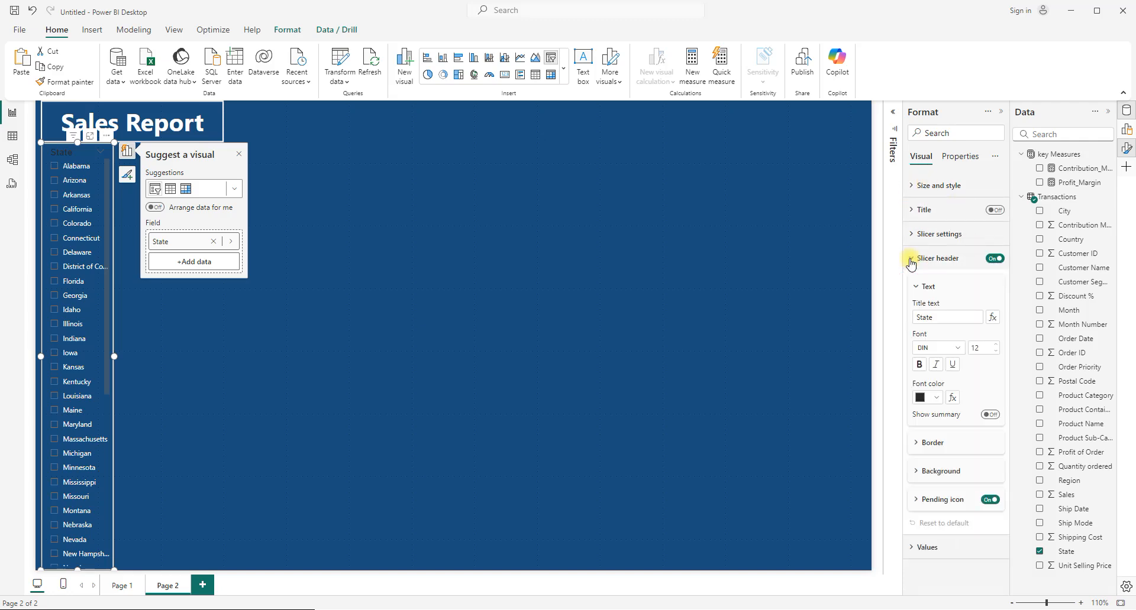
pyautogui.click(938, 399)
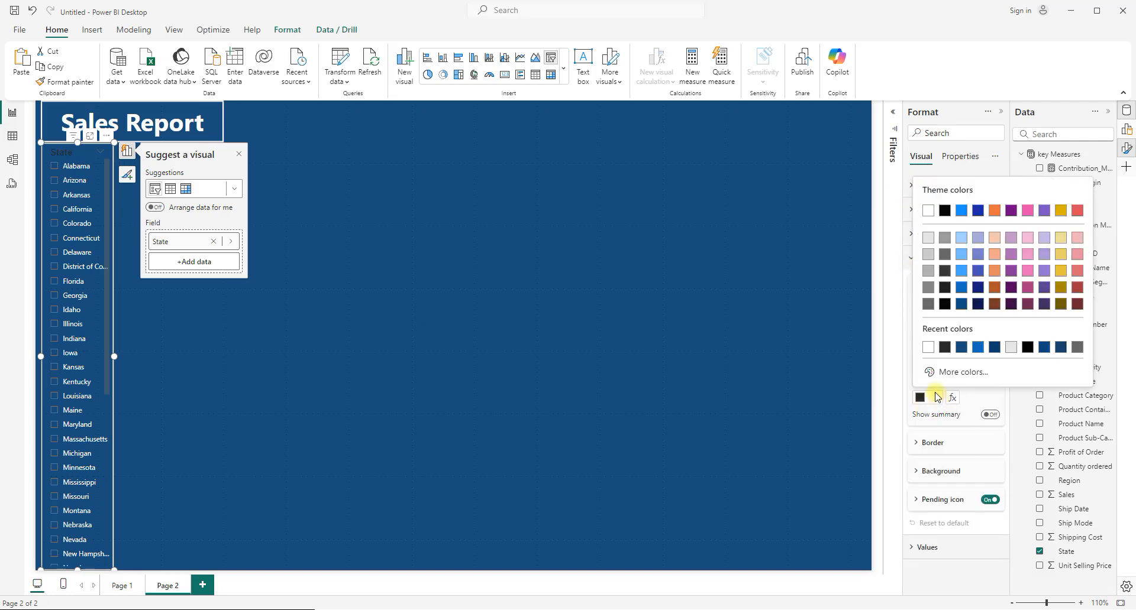
pyautogui.click(930, 348)
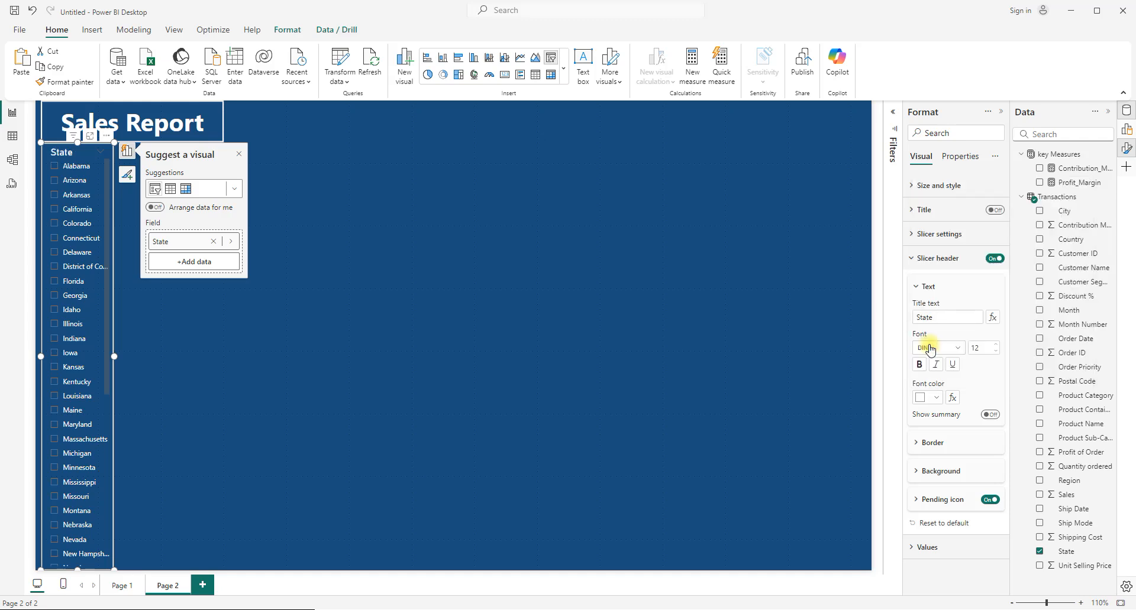
pyautogui.click(996, 352)
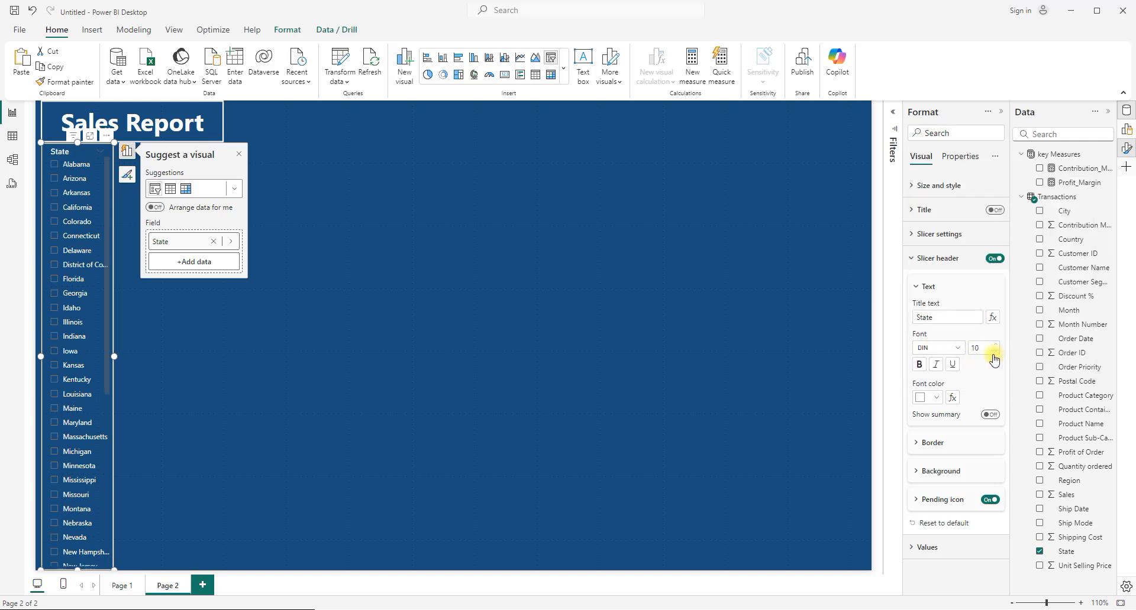
pyautogui.click(143, 265)
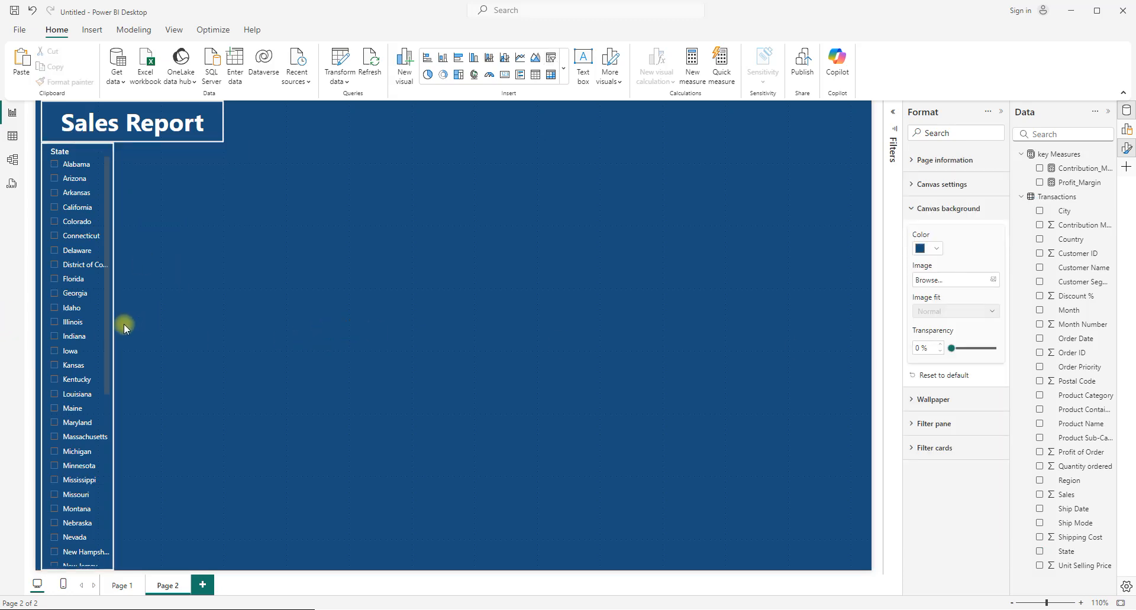
# Narrow the State slicer slightly by pulling in its right edge.
pyautogui.click(109, 336)
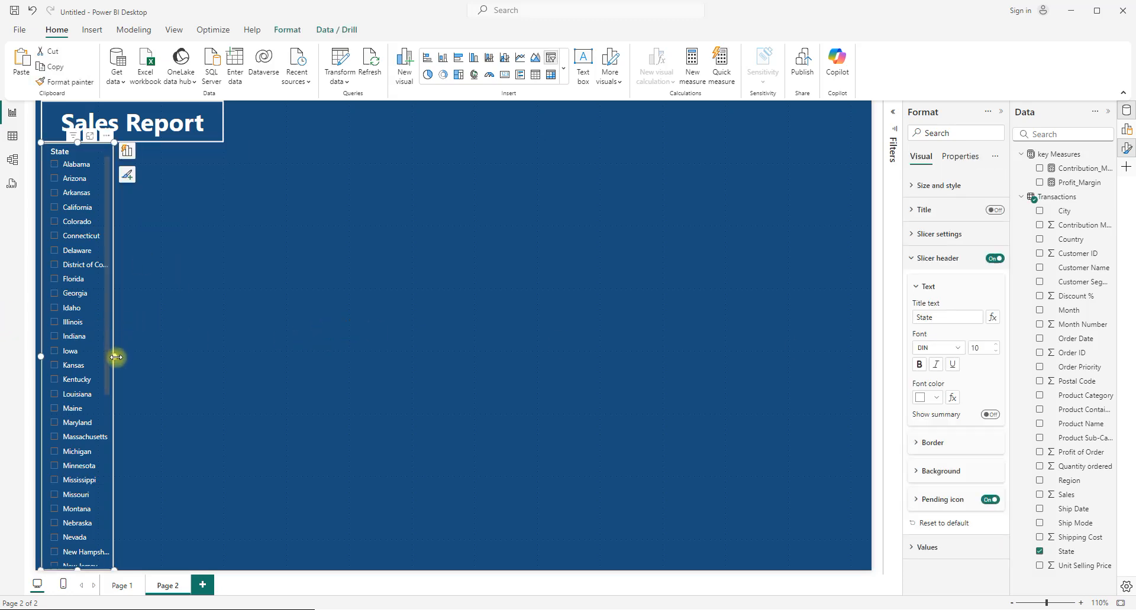
pyautogui.moveTo(114, 357); pyautogui.dragTo(110, 356)
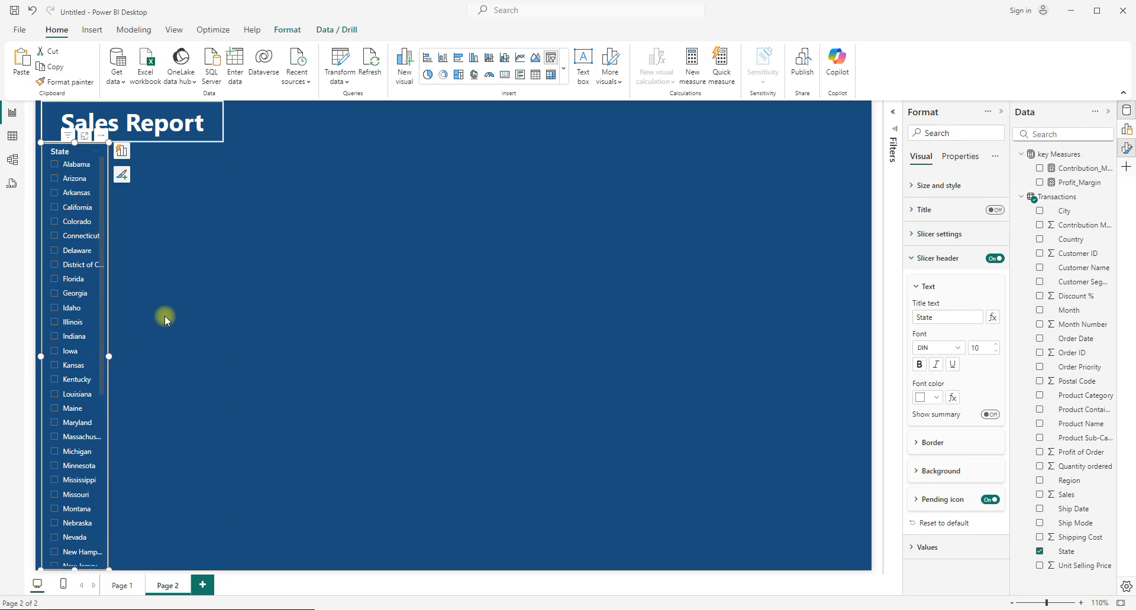
pyautogui.click(161, 293)
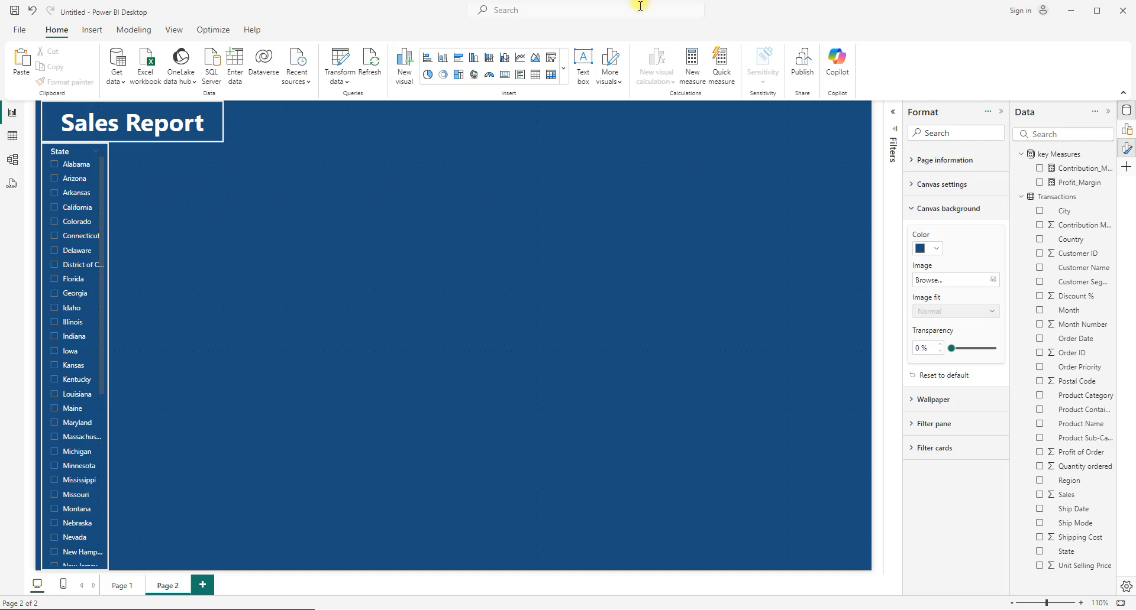
# Add a card beside the State slicer, shrink it to a small box just below the title, and fill it with the Sales field.
pyautogui.click(504, 75)
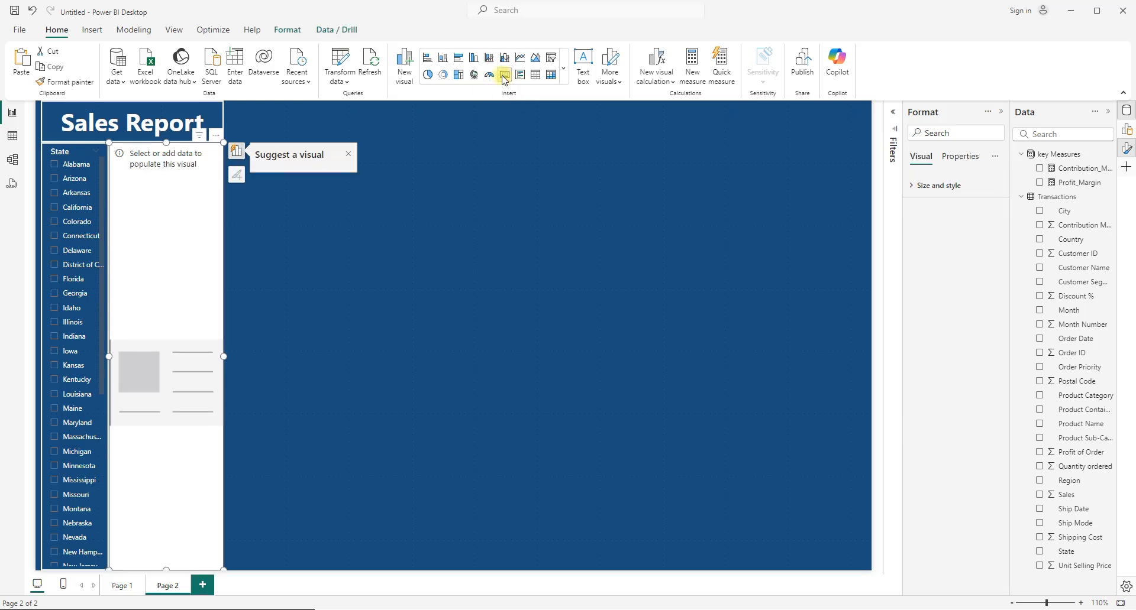
pyautogui.moveTo(166, 571); pyautogui.dragTo(153, 181)
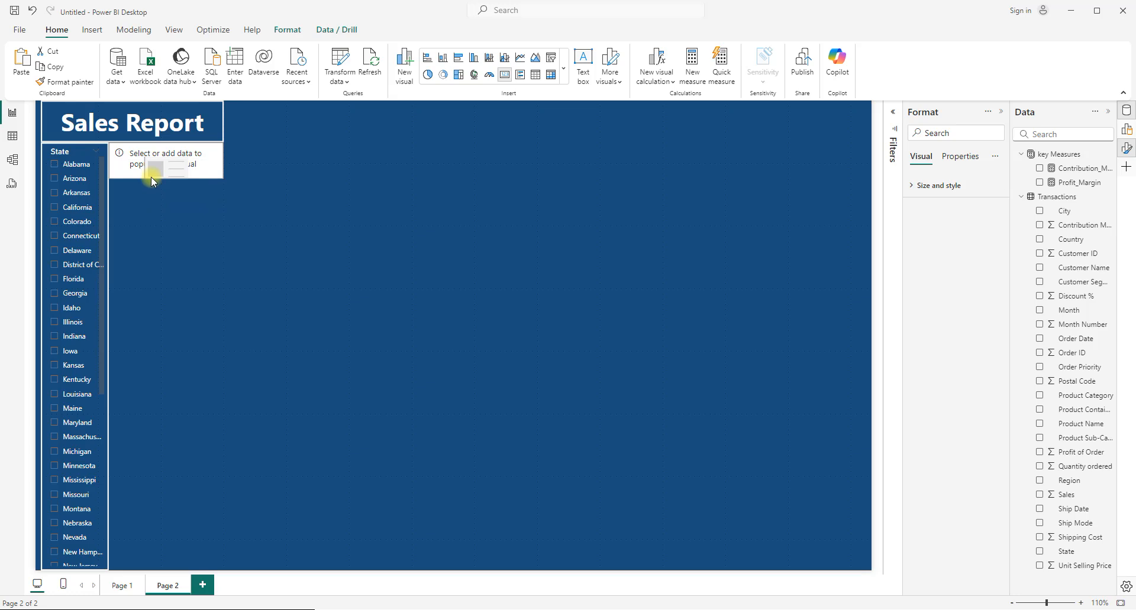
pyautogui.moveTo(223, 160); pyautogui.dragTo(181, 163)
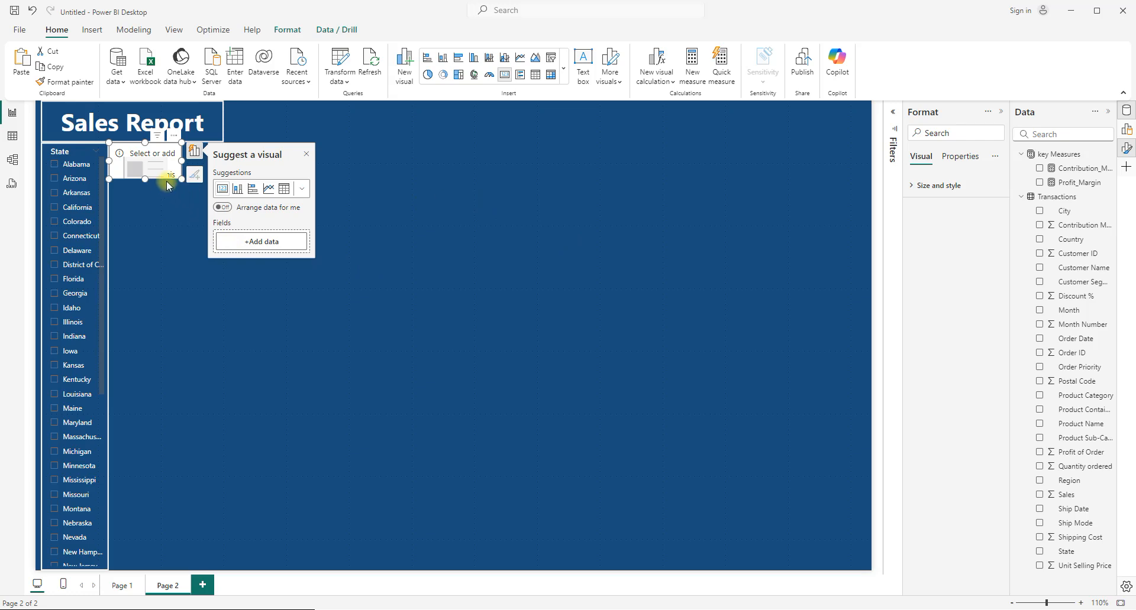
pyautogui.moveTo(180, 161); pyautogui.dragTo(177, 161)
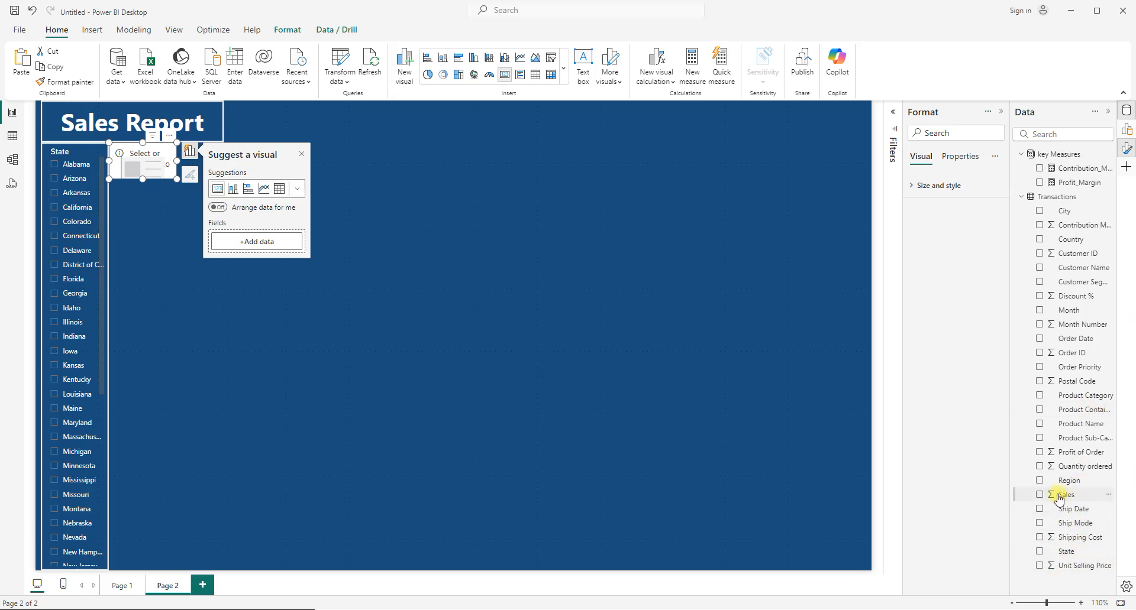
pyautogui.click(1040, 496)
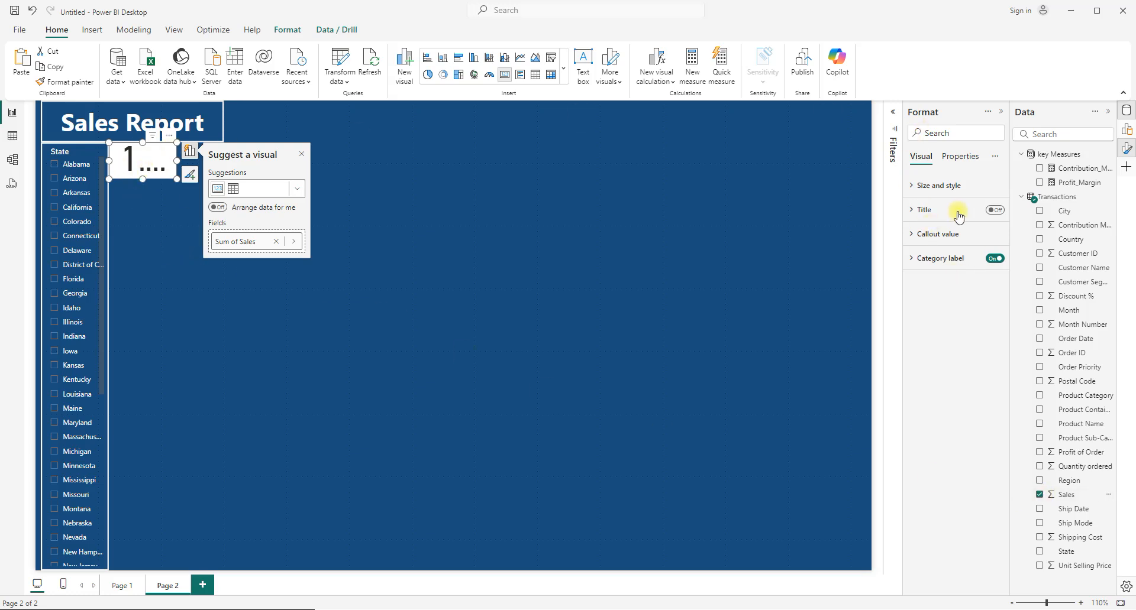
# Turn off the card's category label and give the card the title "Total Sales".
pyautogui.click(997, 260)
pyautogui.click(995, 210)
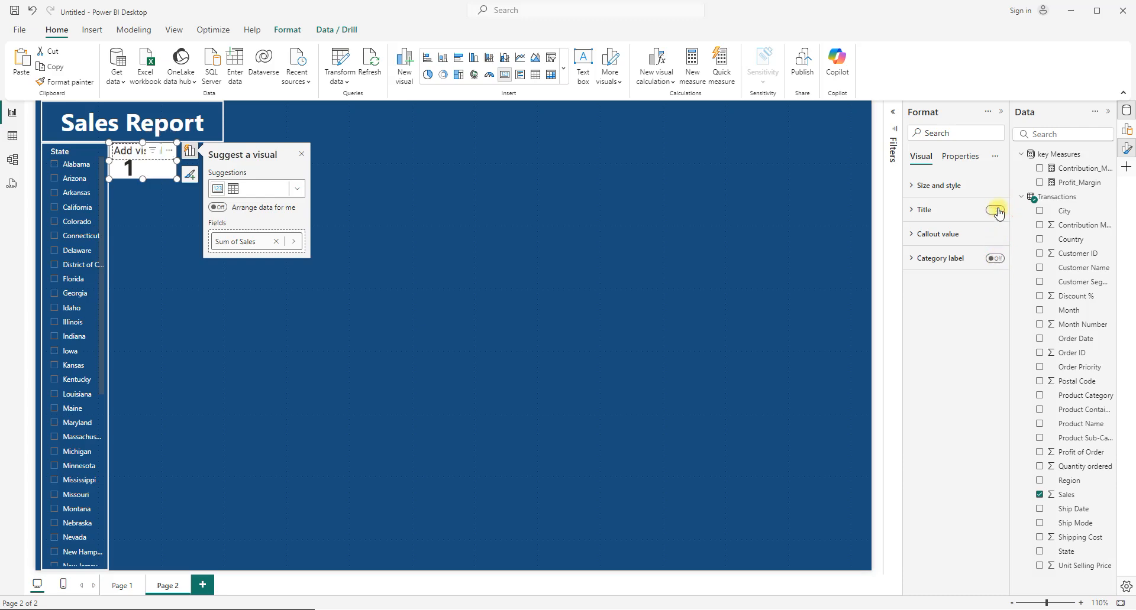
pyautogui.click(914, 212)
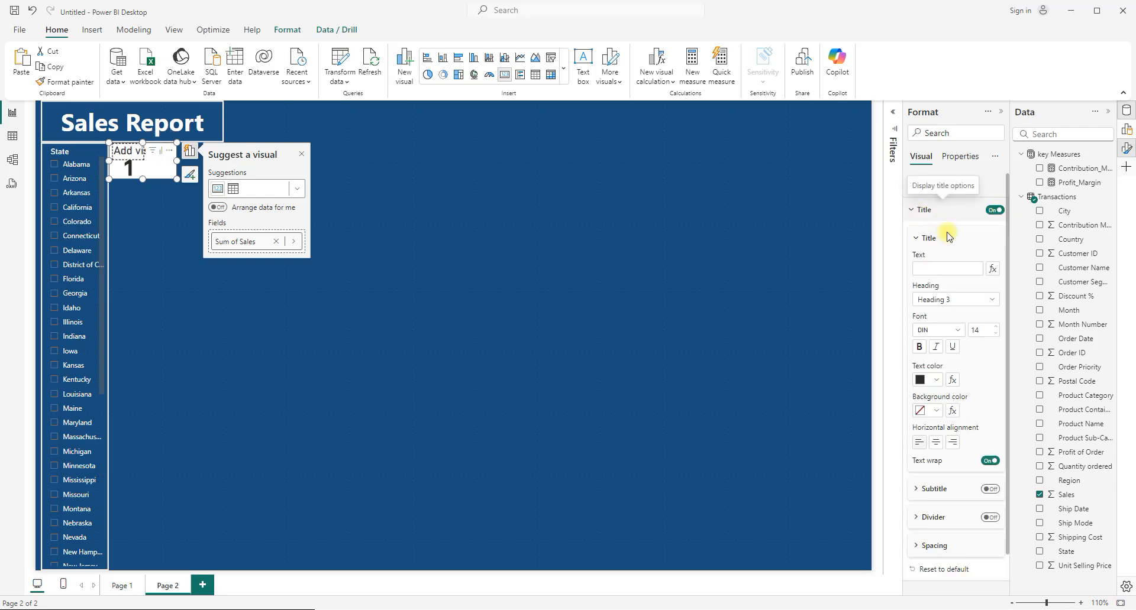
pyautogui.click(945, 267)
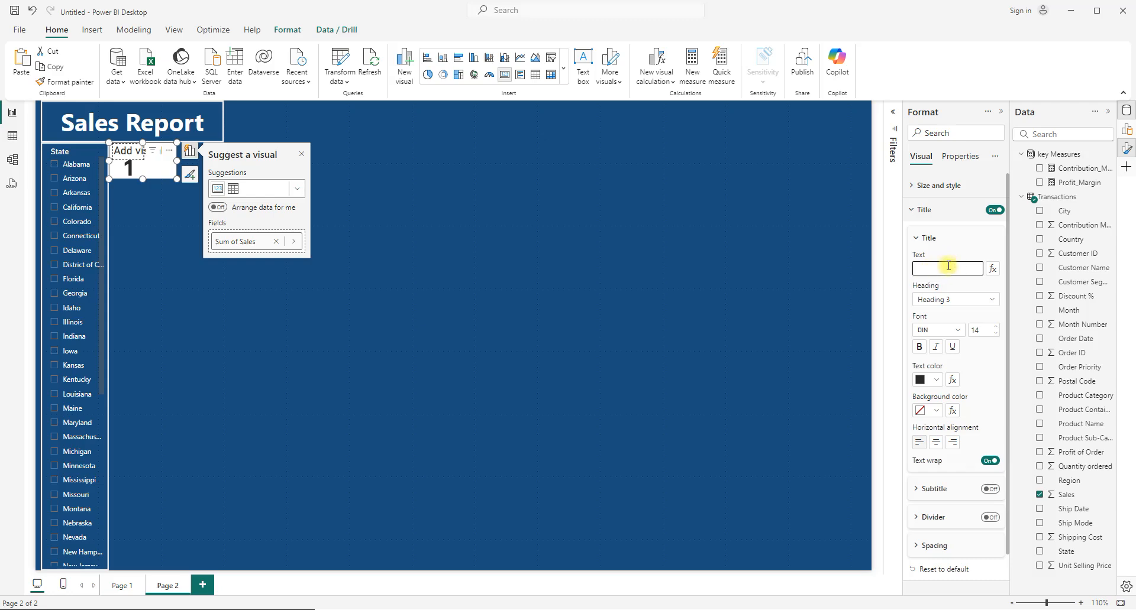
pyautogui.write('Total Sales')
# Format the card's "Total Sales" title as 8 pt, bold and white.
pyautogui.click(996, 333)
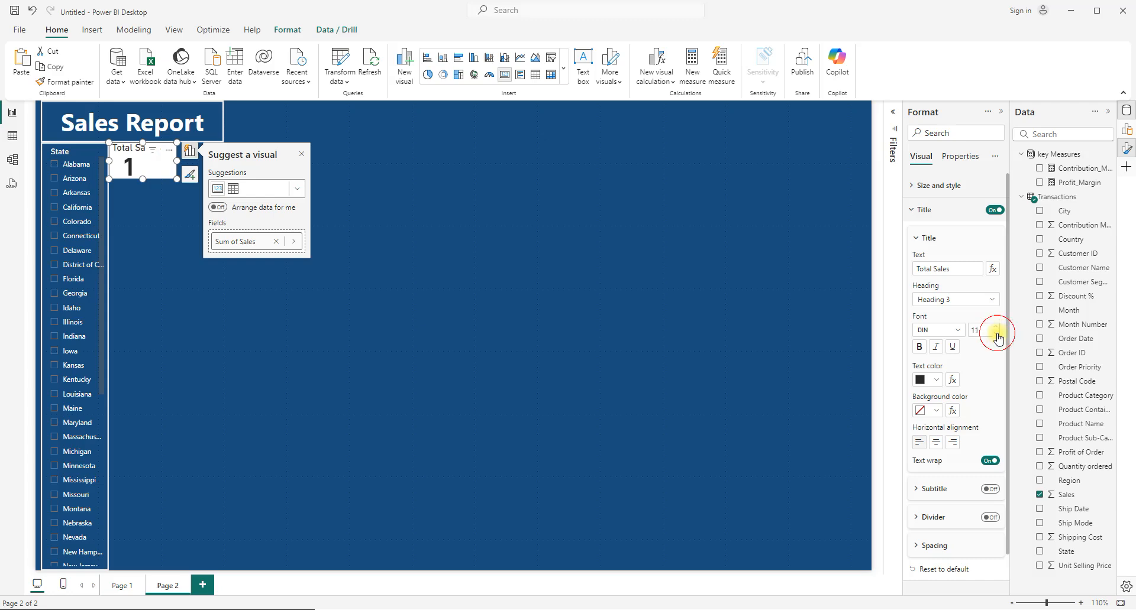
pyautogui.click(996, 333)
pyautogui.click(997, 335)
pyautogui.click(997, 334)
pyautogui.click(918, 347)
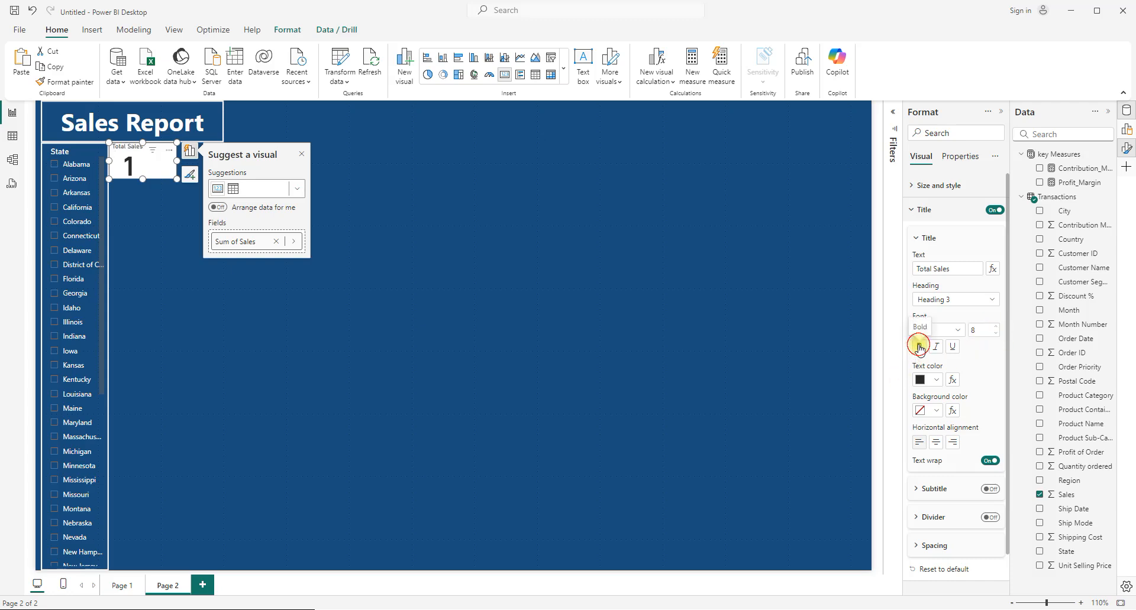
pyautogui.click(935, 381)
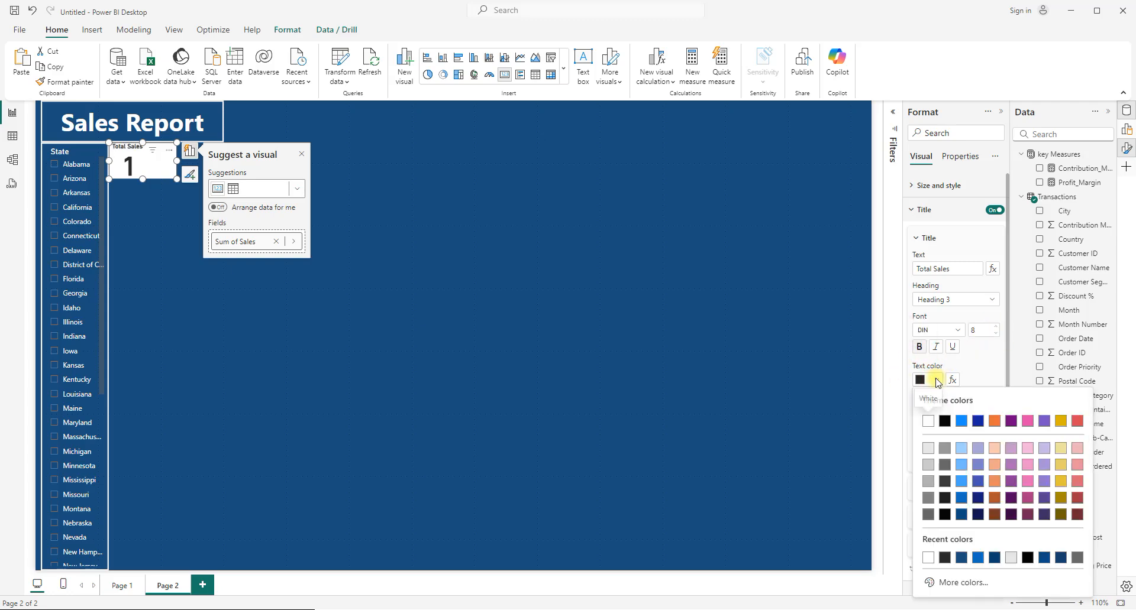
pyautogui.click(928, 422)
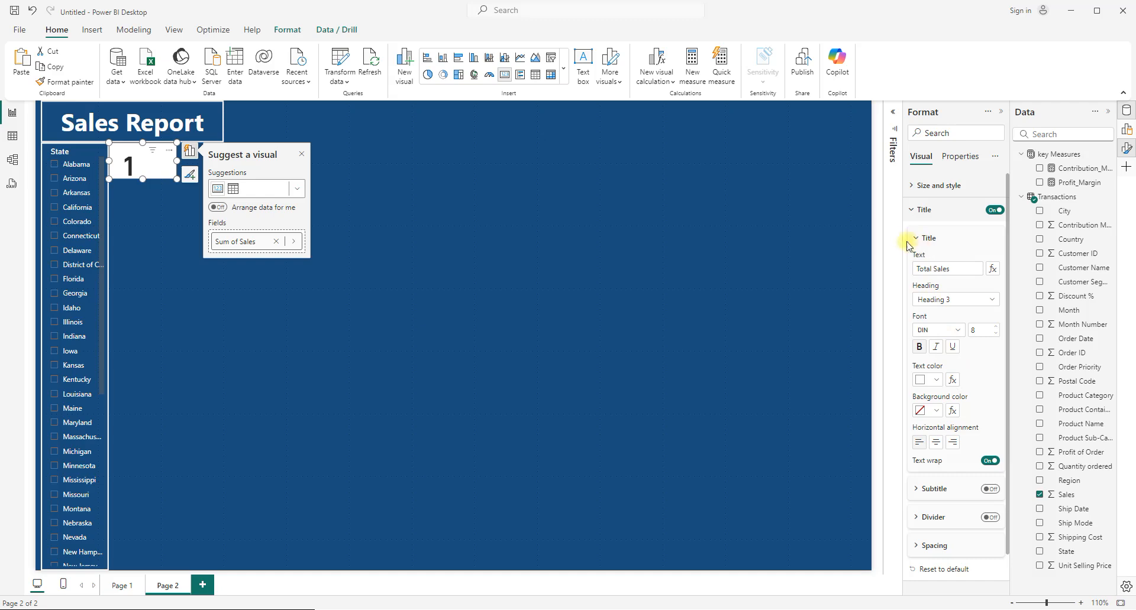
pyautogui.click(909, 208)
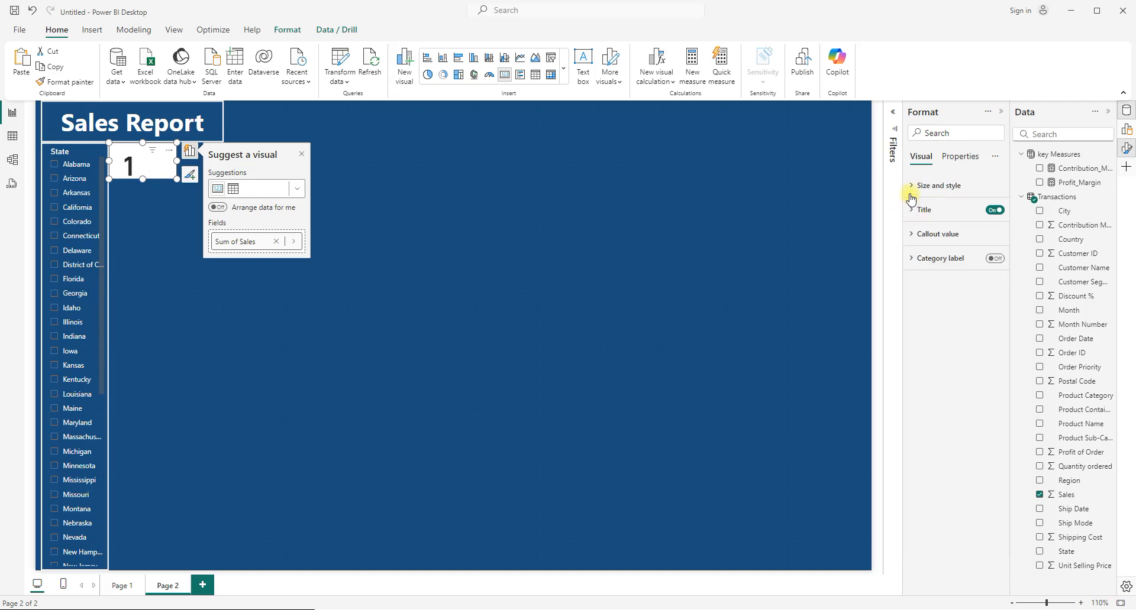
# Turn off the background of the "Total Sales" card.
pyautogui.click(912, 187)
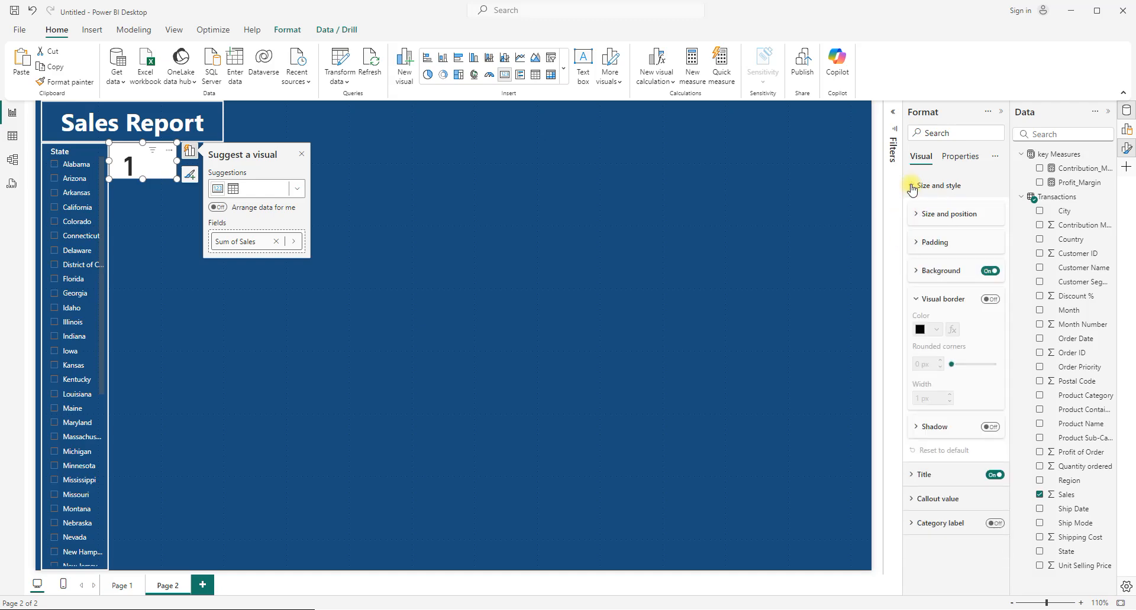
pyautogui.click(991, 272)
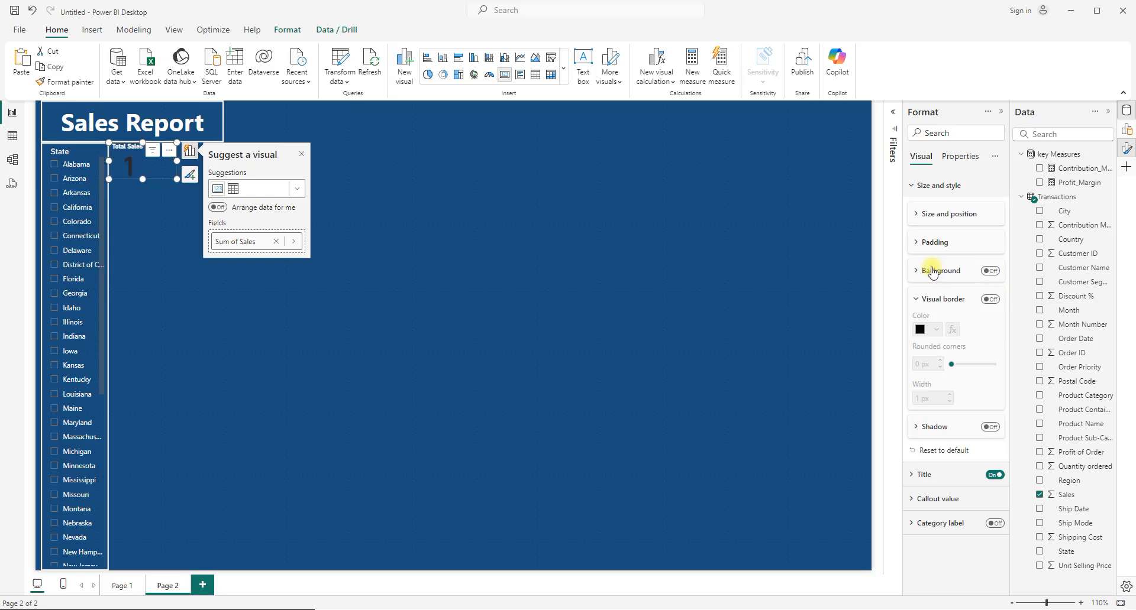
pyautogui.click(911, 185)
pyautogui.click(911, 187)
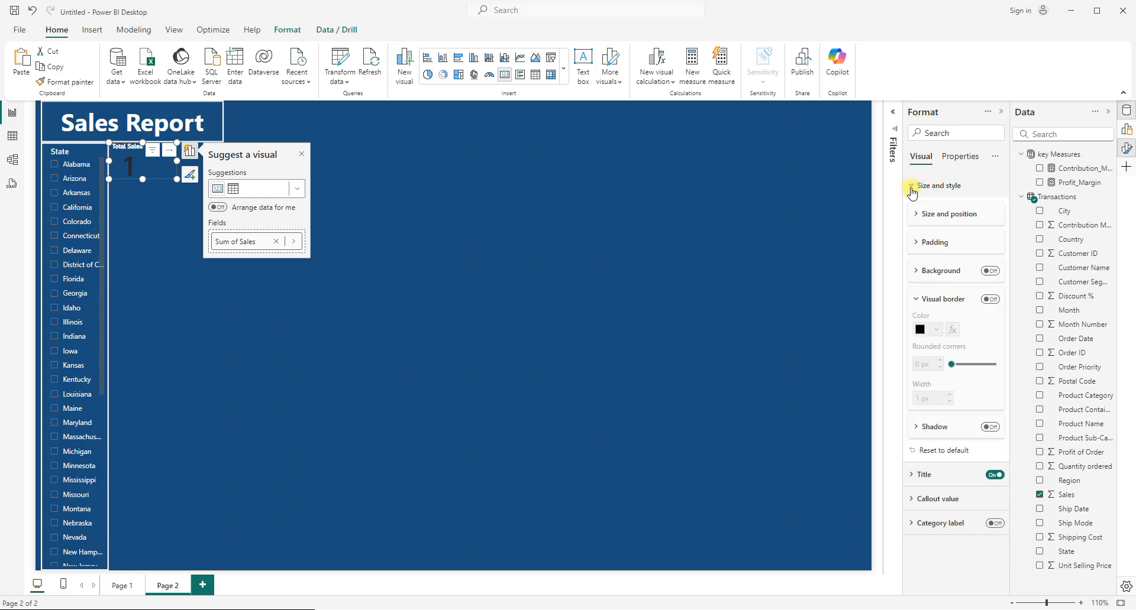
pyautogui.click(911, 187)
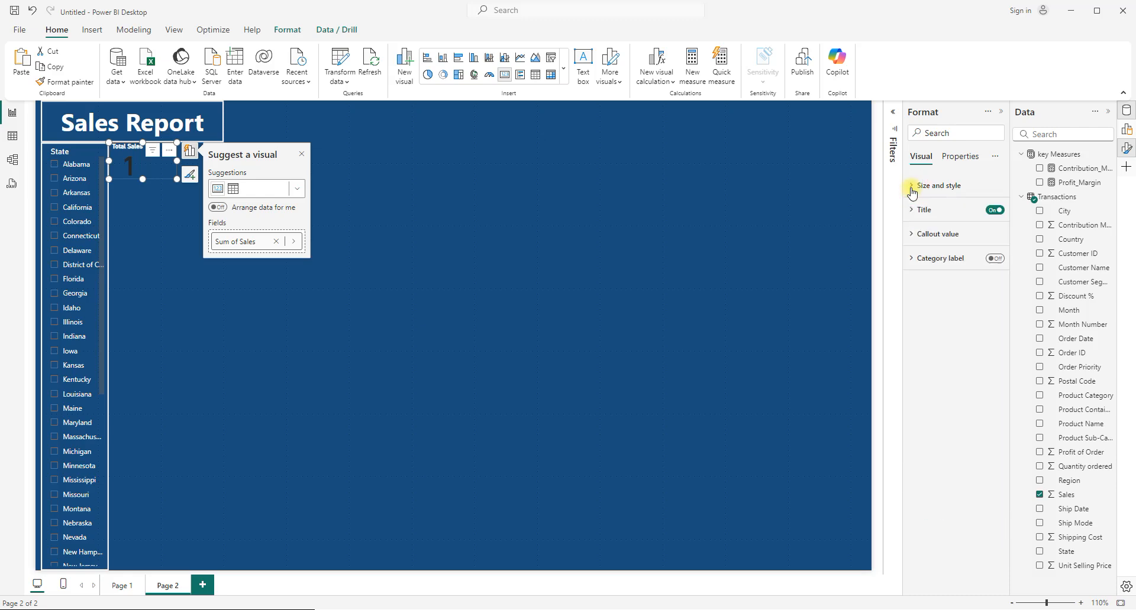
# Reduce the font size of the "Total Sales" card's callout value to 22.
pyautogui.click(911, 234)
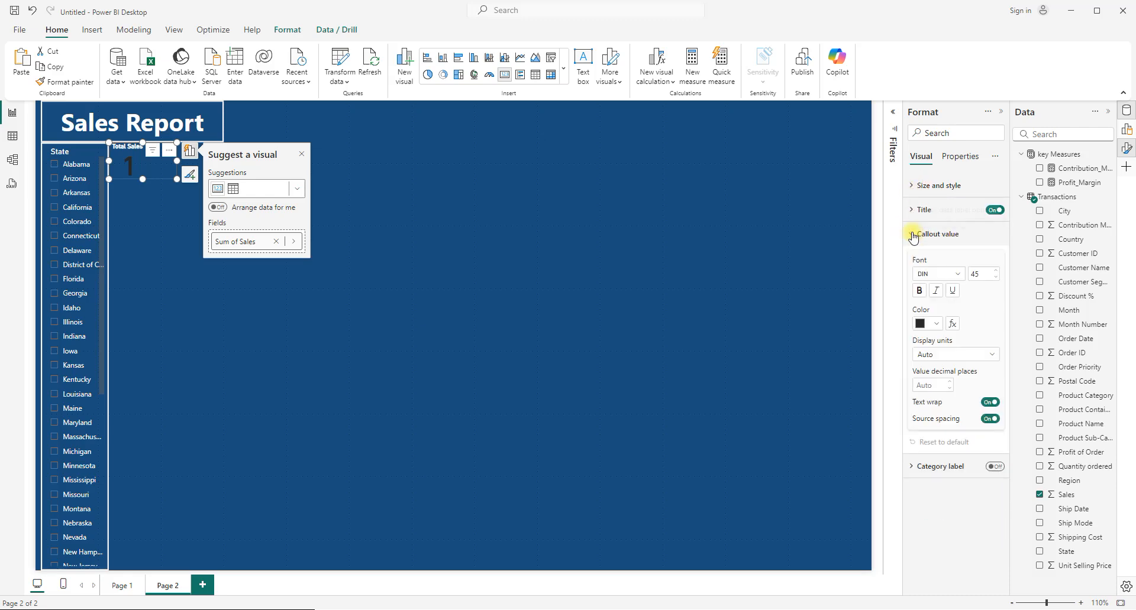
pyautogui.click(997, 278)
pyautogui.click(998, 278)
pyautogui.click(998, 278)
pyautogui.click(997, 278)
pyautogui.click(997, 278)
pyautogui.click(997, 278)
pyautogui.click(997, 278)
pyautogui.click(998, 278)
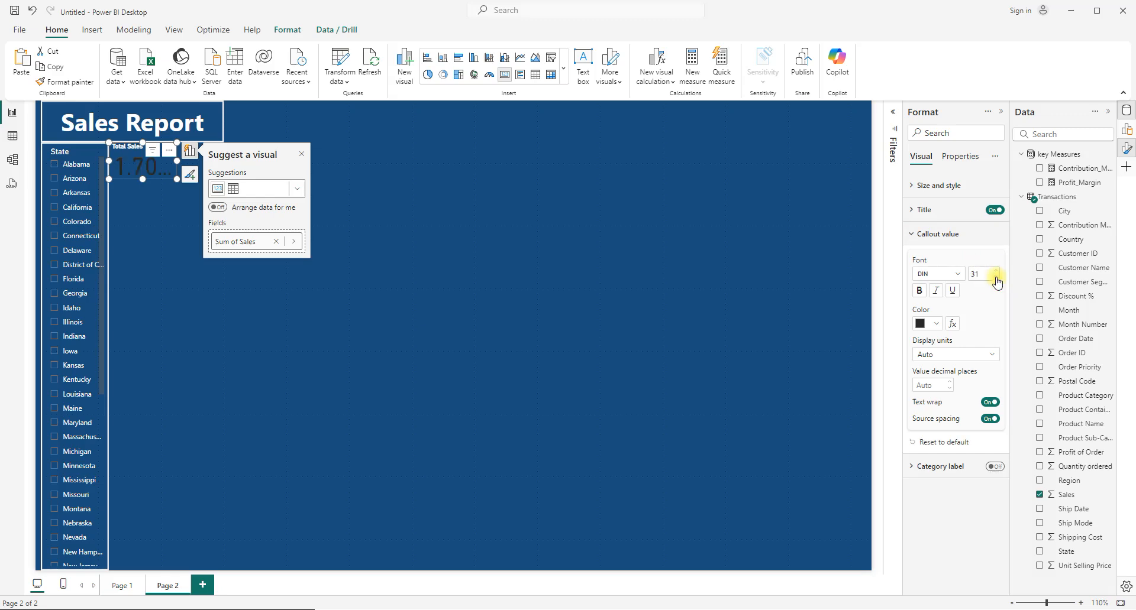
pyautogui.click(997, 278)
pyautogui.click(997, 278)
pyautogui.click(996, 278)
pyautogui.click(997, 278)
# Make the "Total Sales" card's callout value bold and white.
pyautogui.click(919, 290)
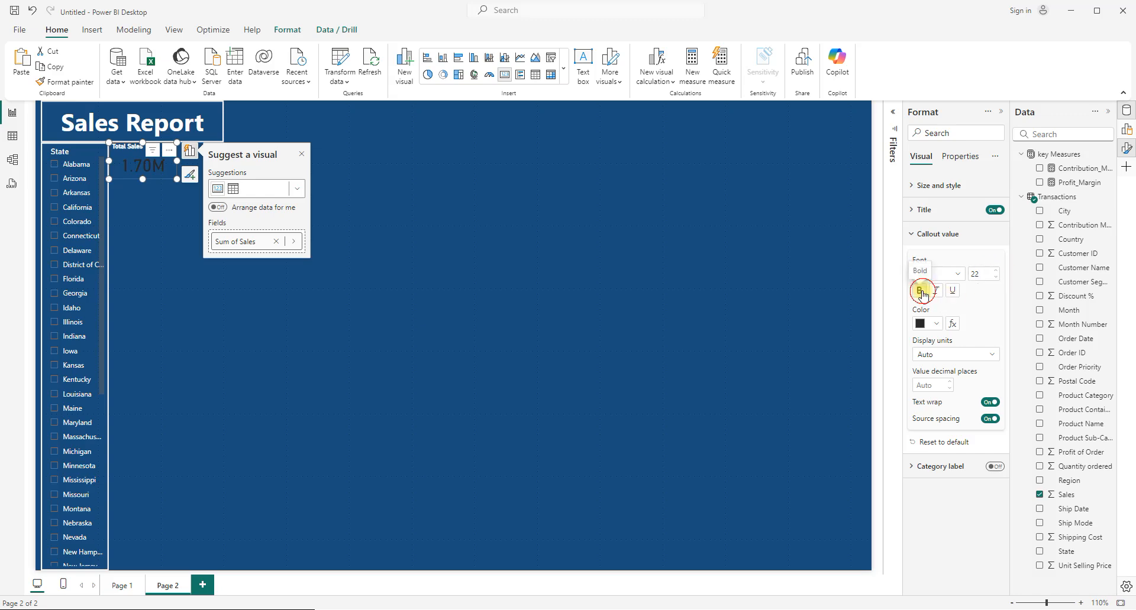
pyautogui.click(937, 325)
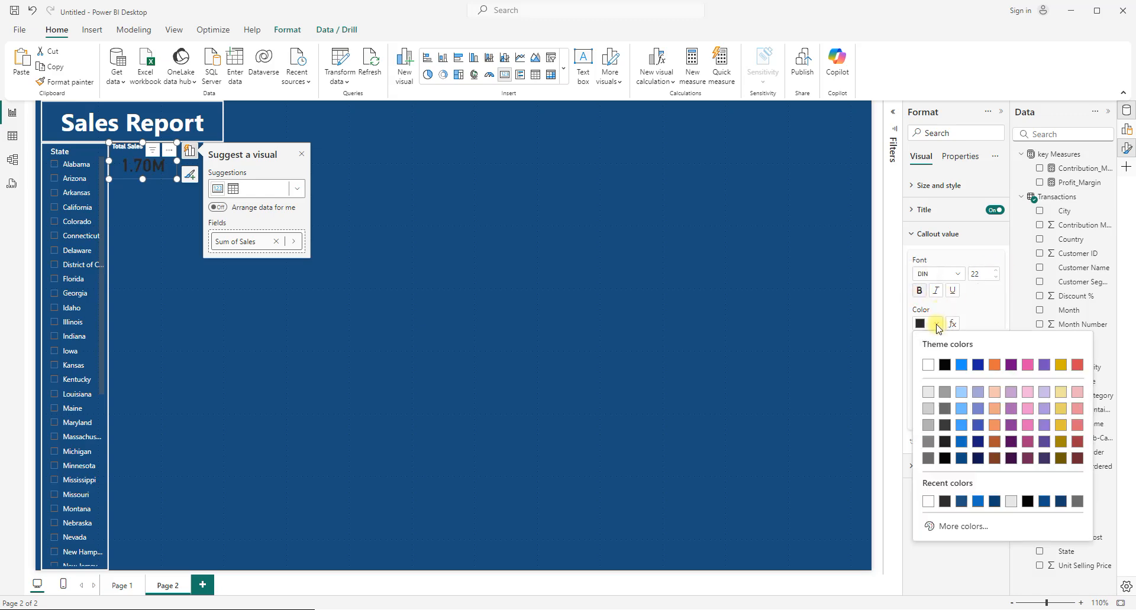
pyautogui.click(929, 367)
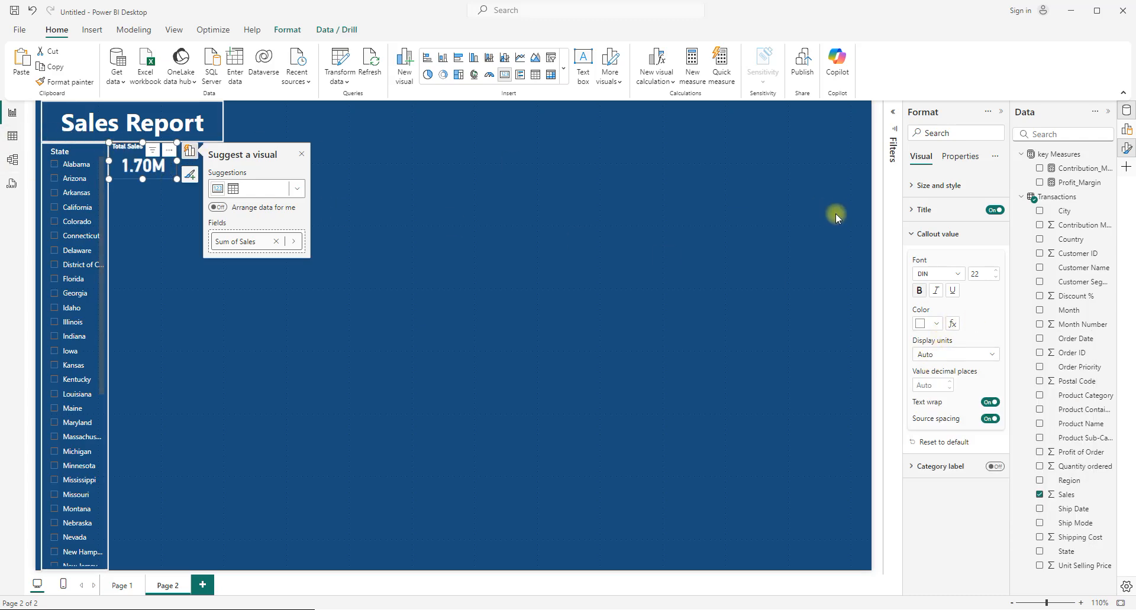
# Center the title of the "Total Sales" card horizontally.
pyautogui.click(913, 211)
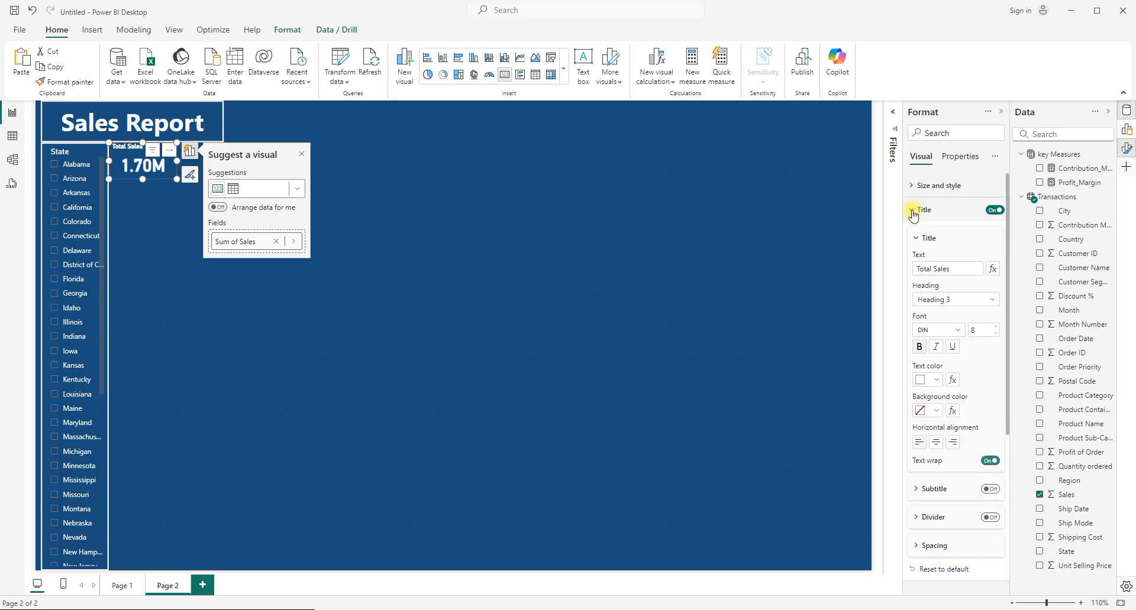
pyautogui.click(937, 444)
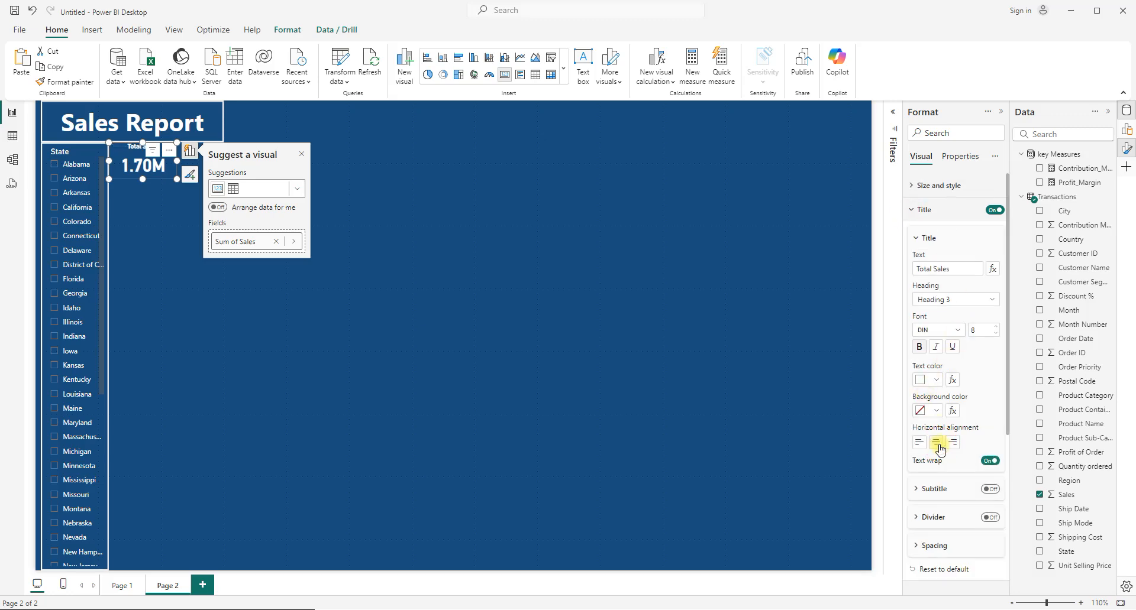
pyautogui.click(577, 256)
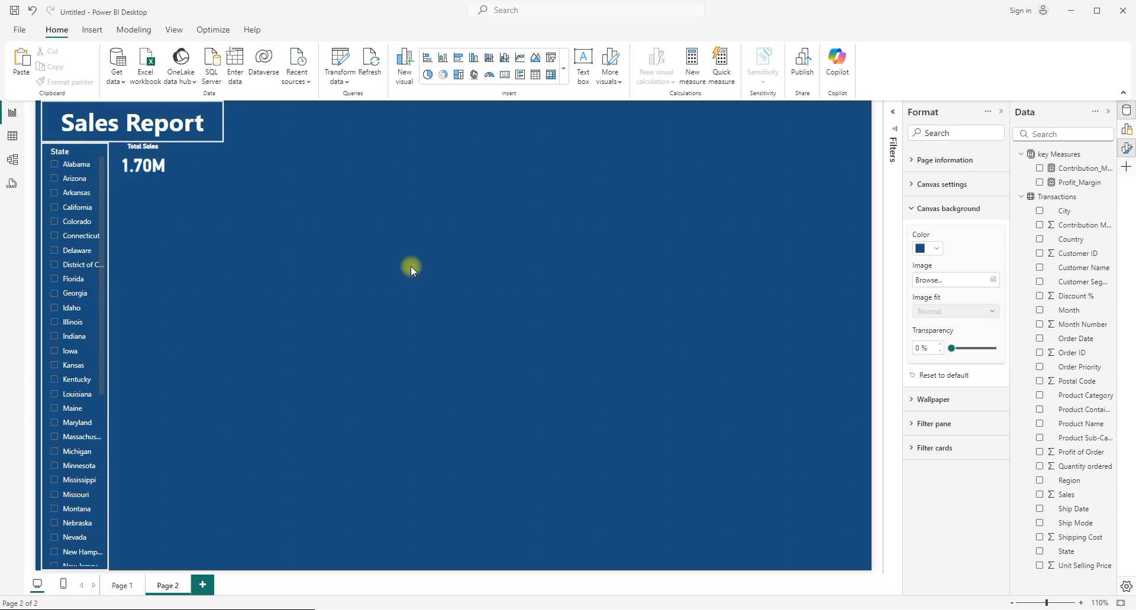
# Give the "Total Sales" card a white visual border 2 px wide.
pyautogui.click(165, 172)
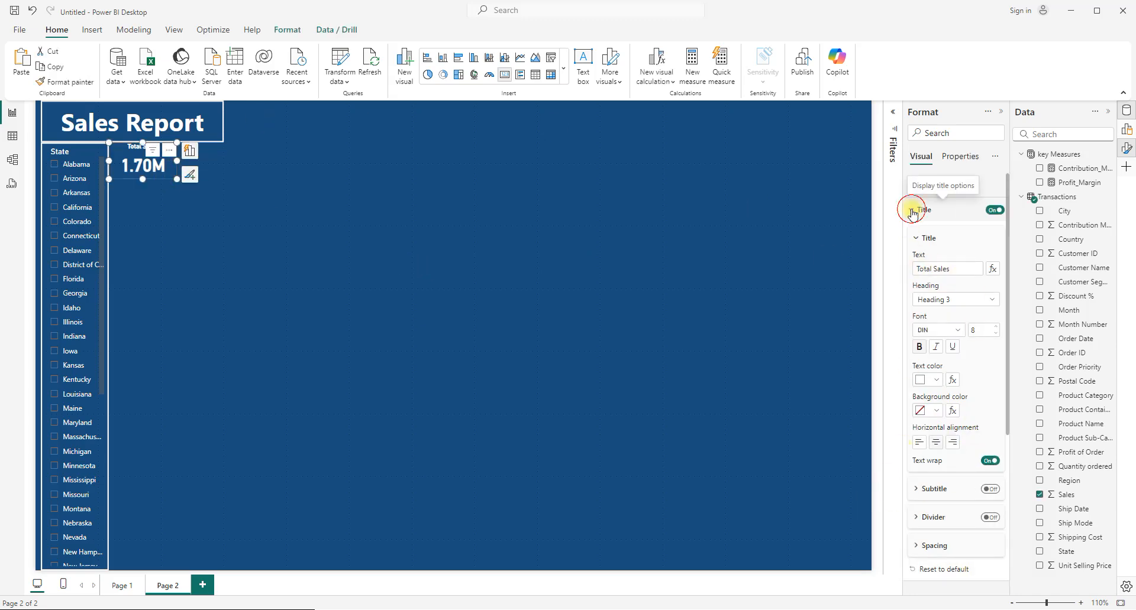
pyautogui.click(913, 212)
pyautogui.click(911, 233)
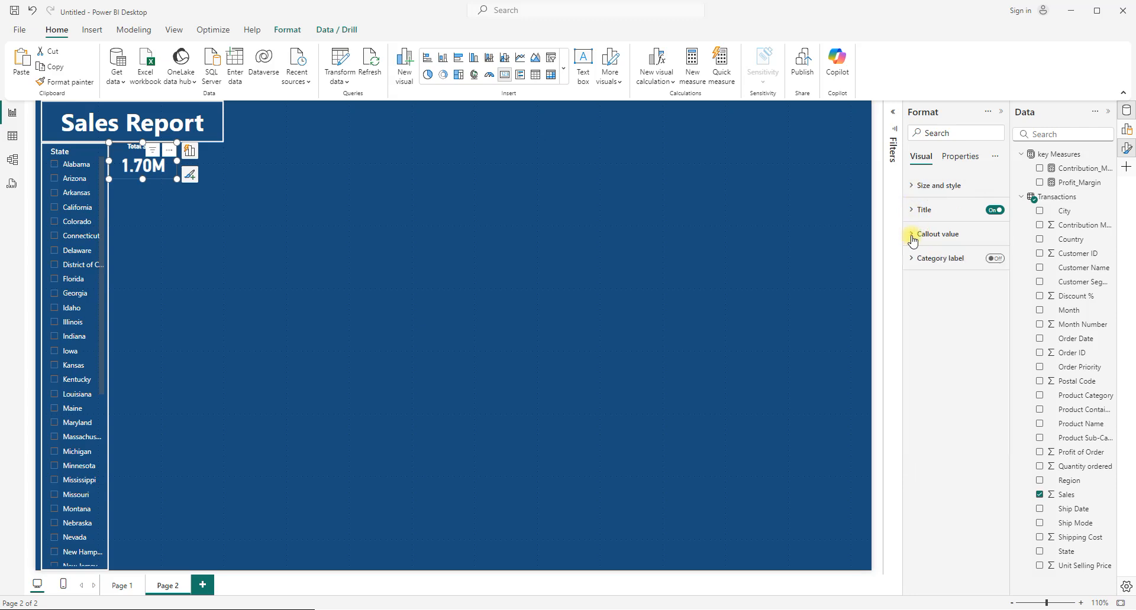
pyautogui.click(911, 185)
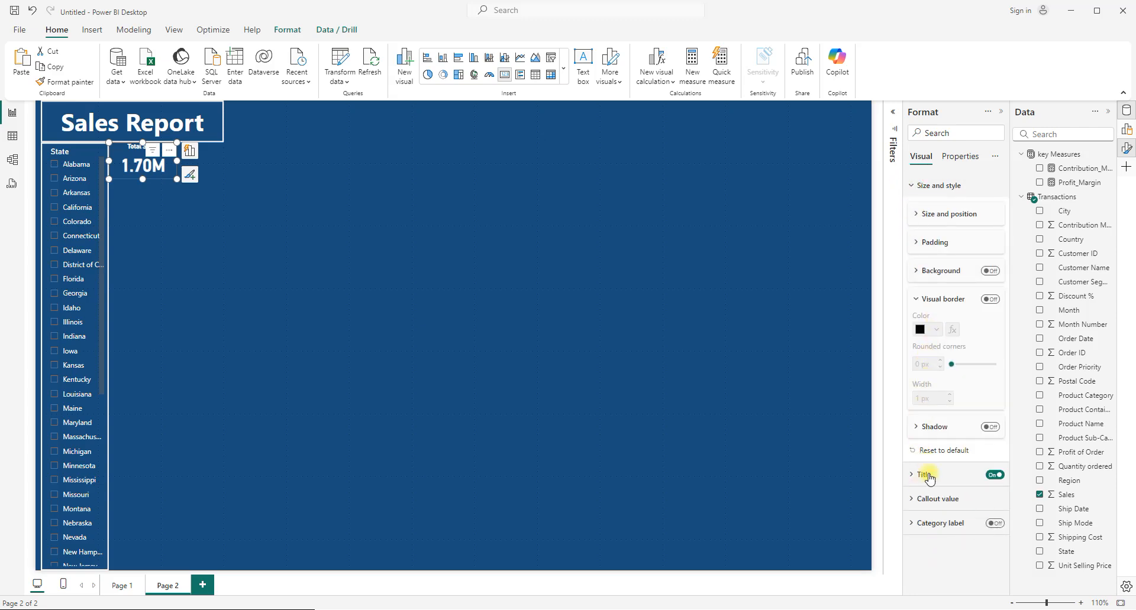
pyautogui.click(992, 301)
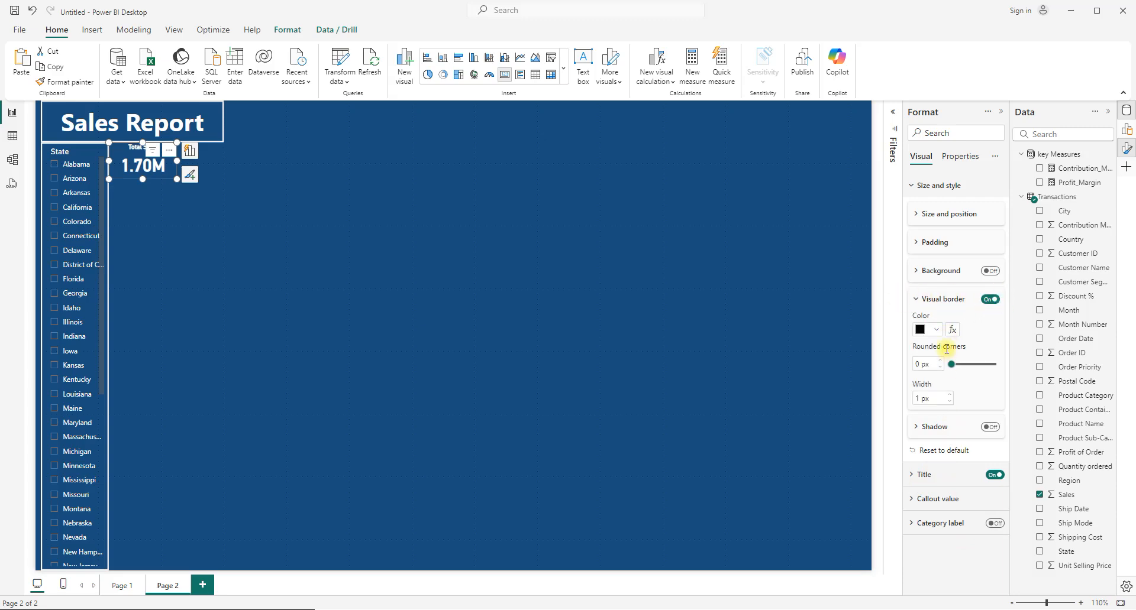
pyautogui.click(935, 329)
pyautogui.click(927, 370)
pyautogui.click(950, 395)
pyautogui.click(950, 396)
pyautogui.click(950, 402)
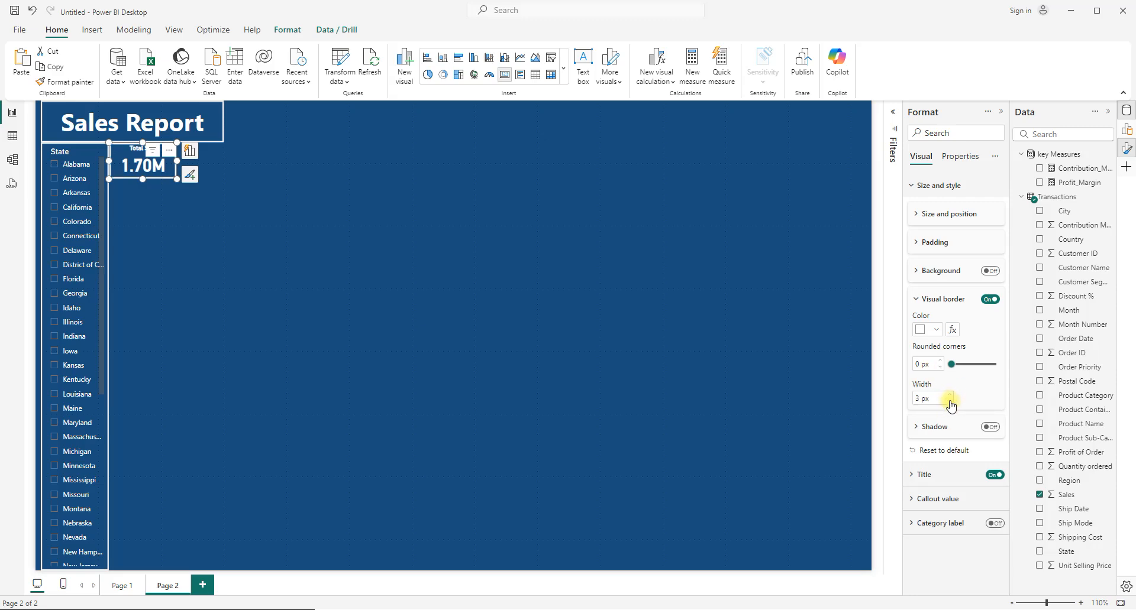
pyautogui.click(472, 250)
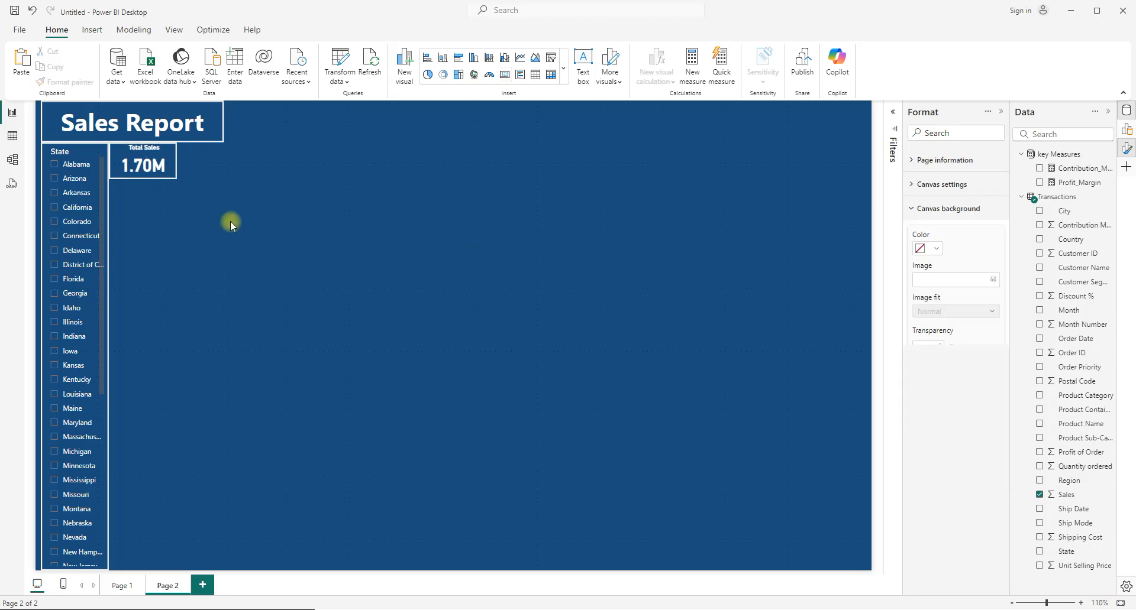
# Test the card by filtering the State slicer to Alabama, switching to California and clearing the selection.
pyautogui.click(125, 148)
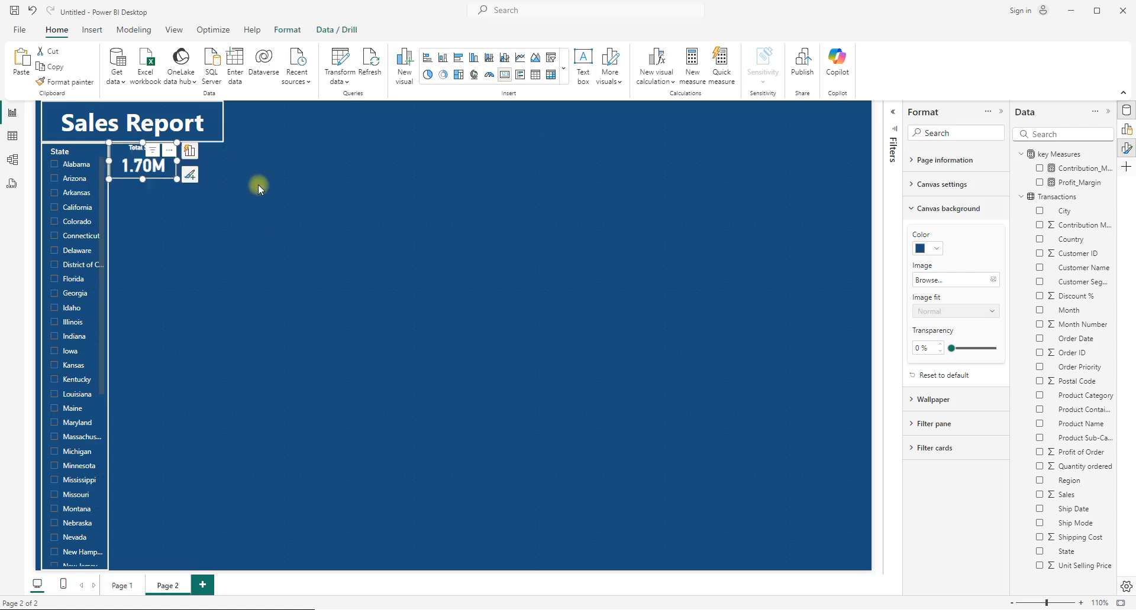
pyautogui.click(55, 168)
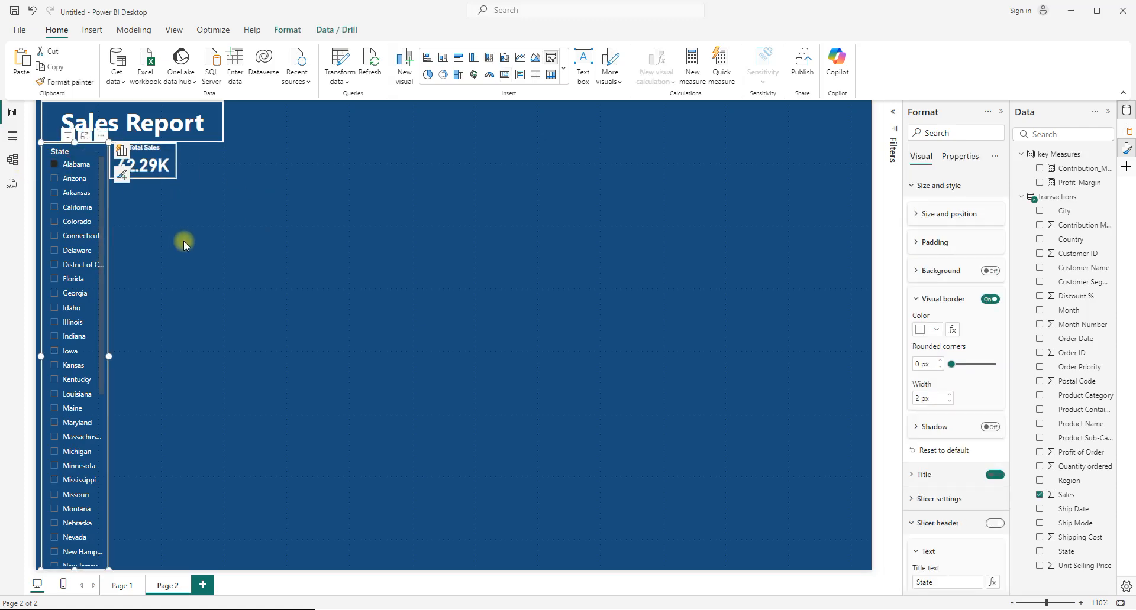
pyautogui.click(55, 208)
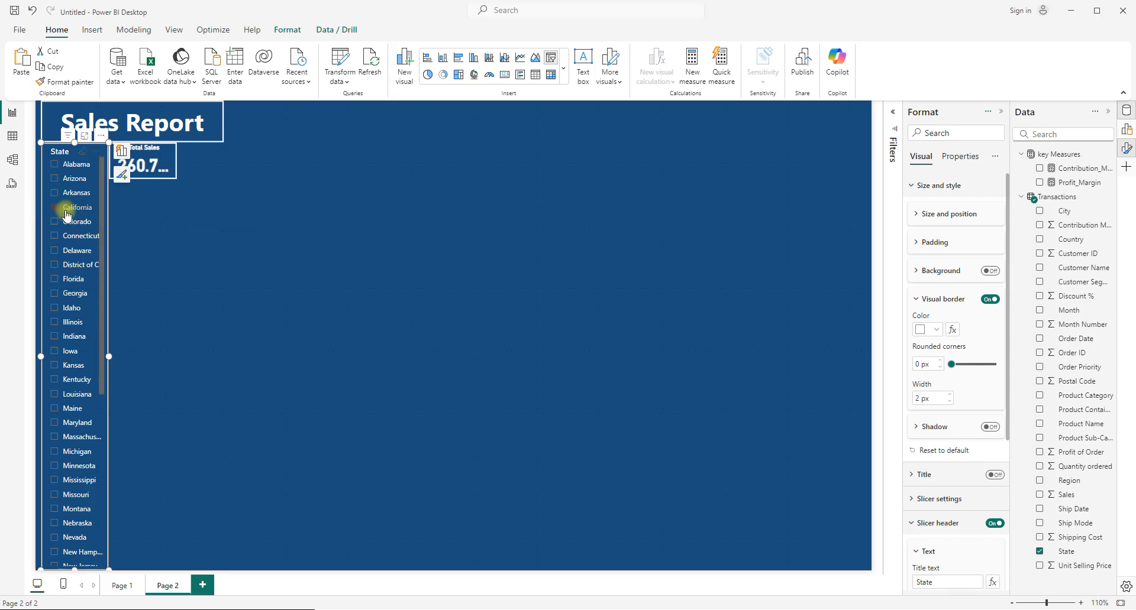
pyautogui.click(55, 208)
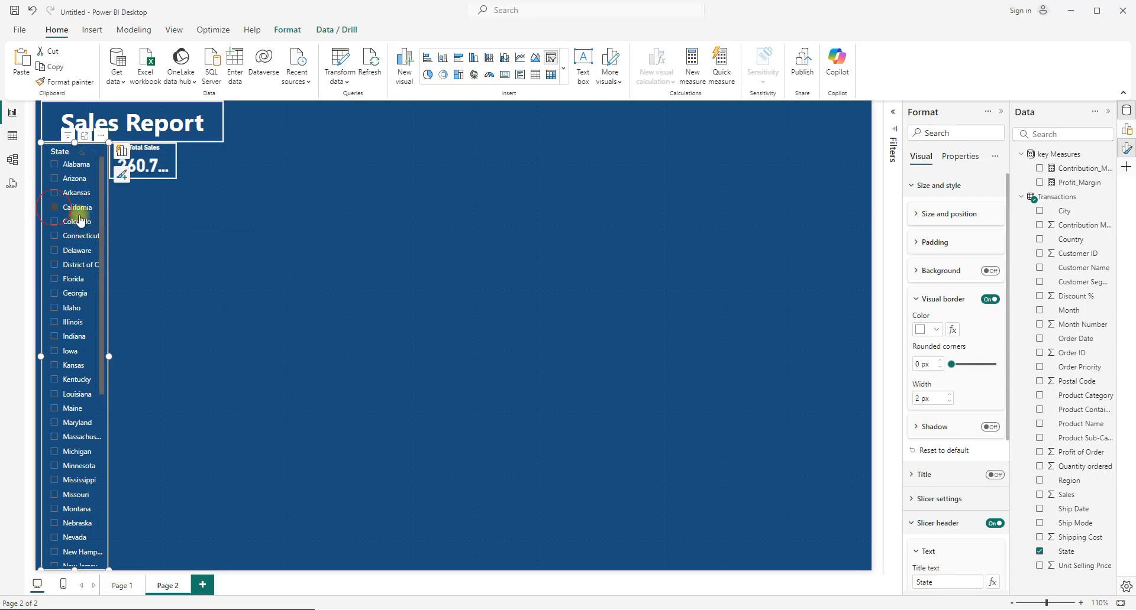
pyautogui.click(182, 209)
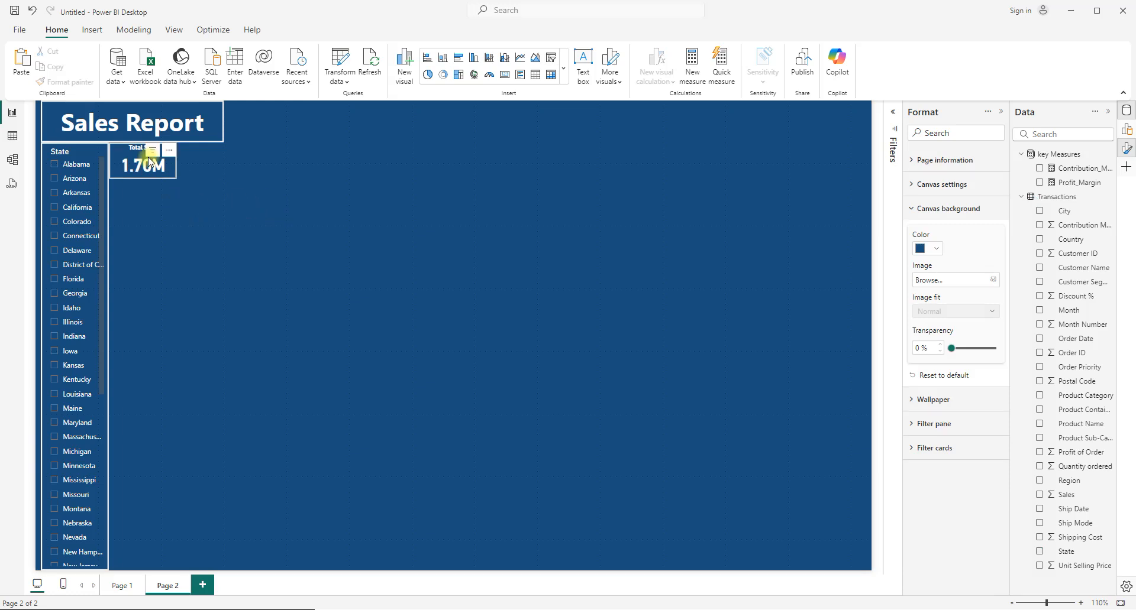
# Duplicate the "Total Sales" card, place the copy directly to its right and replace the copy's Sales field with Quantity ordered.
pyautogui.click(122, 151)
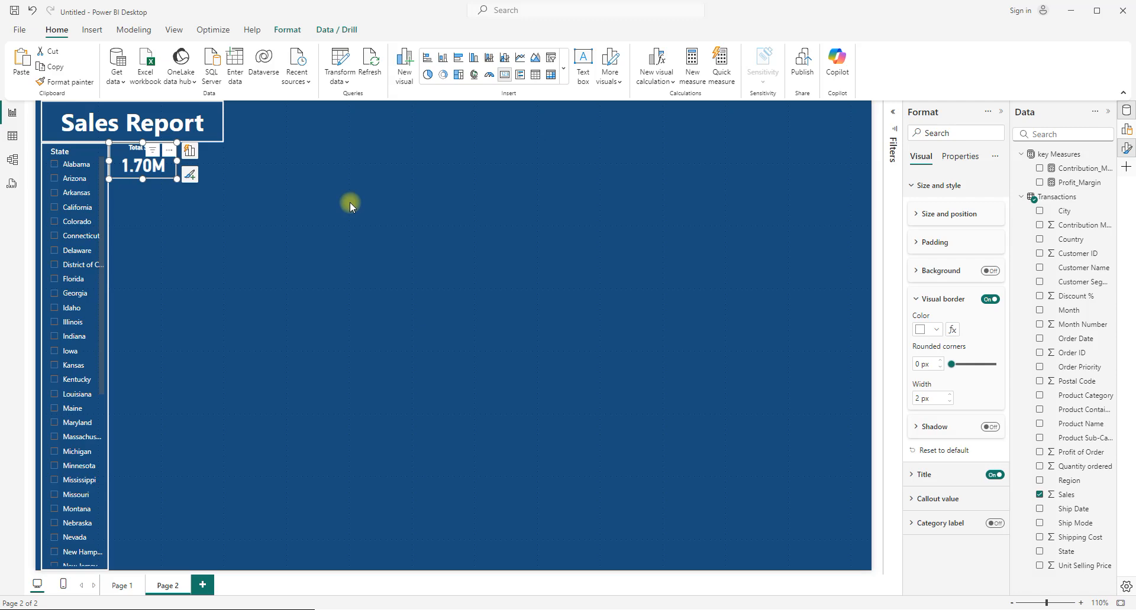
pyautogui.hotkey('ctrl', 'v')
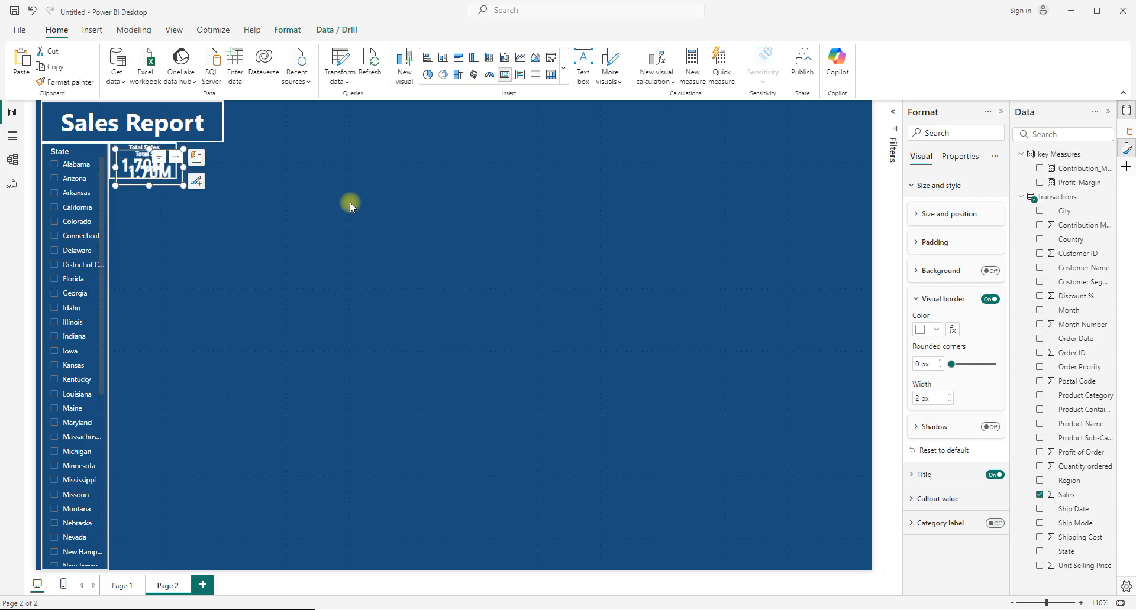
pyautogui.moveTo(135, 157); pyautogui.dragTo(199, 147)
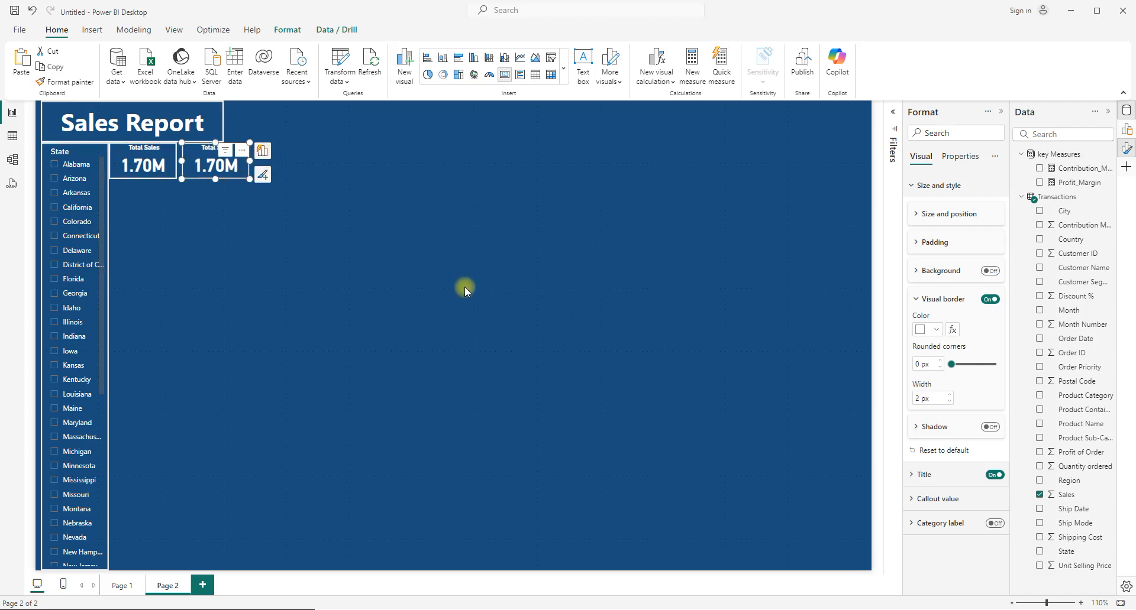
pyautogui.click(1039, 495)
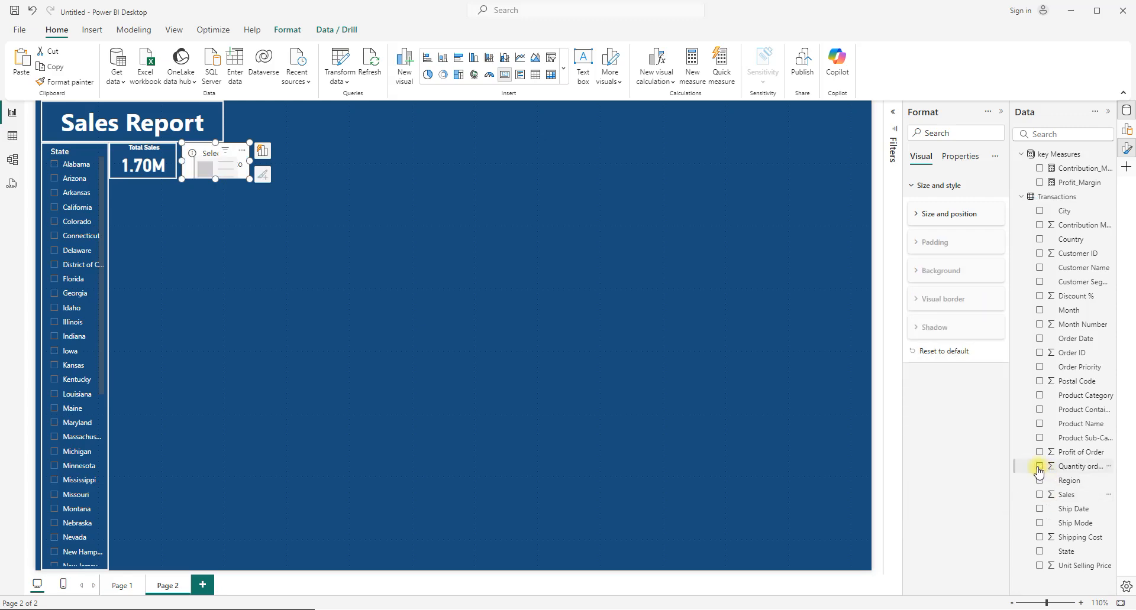
pyautogui.click(1039, 468)
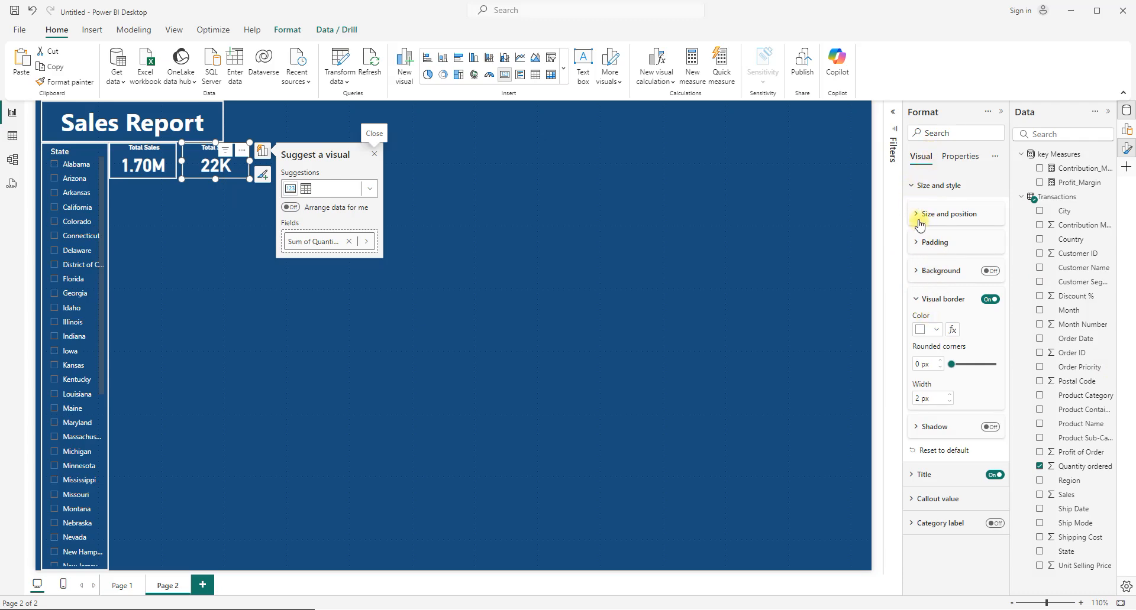
# Change the title of the Quantity ordered card to "Total Quantity".
pyautogui.click(911, 189)
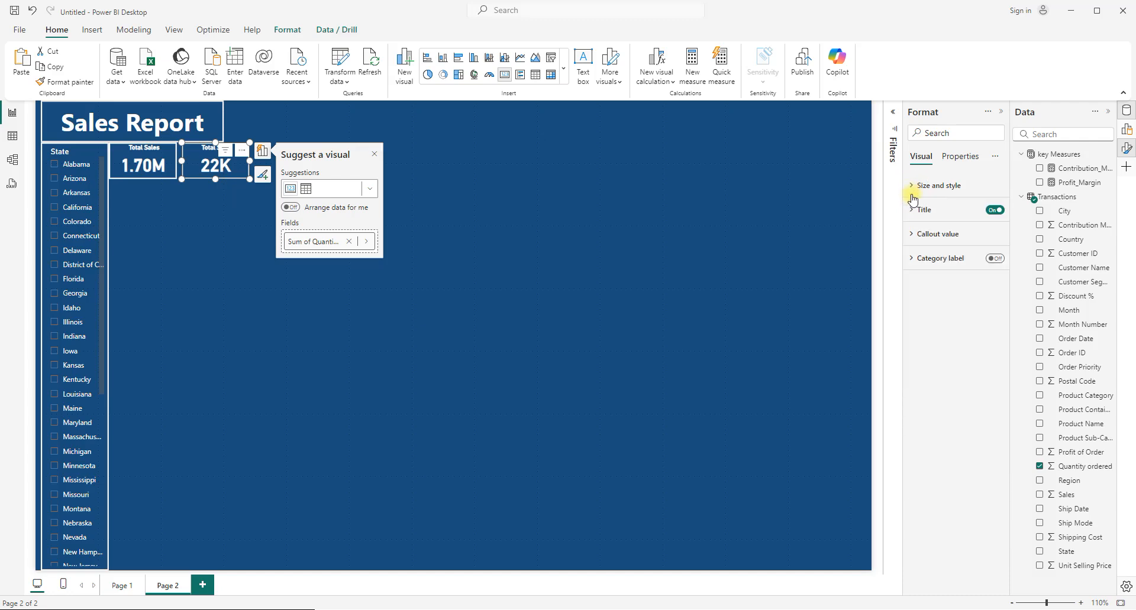
pyautogui.click(912, 209)
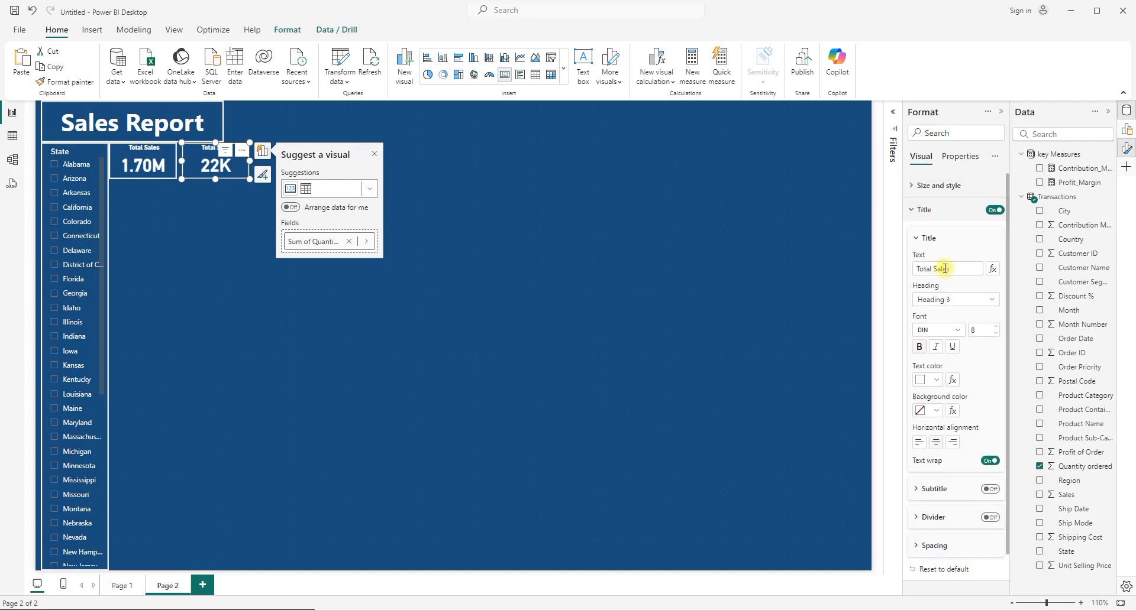
pyautogui.moveTo(968, 268); pyautogui.dragTo(935, 269)
pyautogui.click(208, 231)
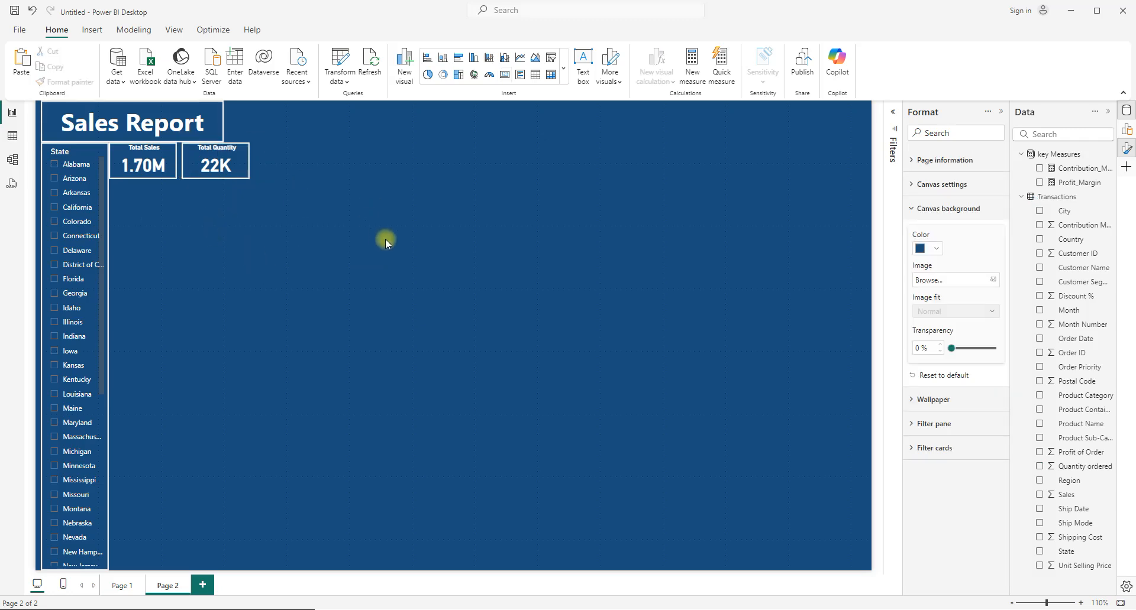
# Paste another copy of the "Total Sales" card beside the "Total Quantity" card and replace its Sales field with Profit of Order.
pyautogui.hotkey('ctrl', 'v')
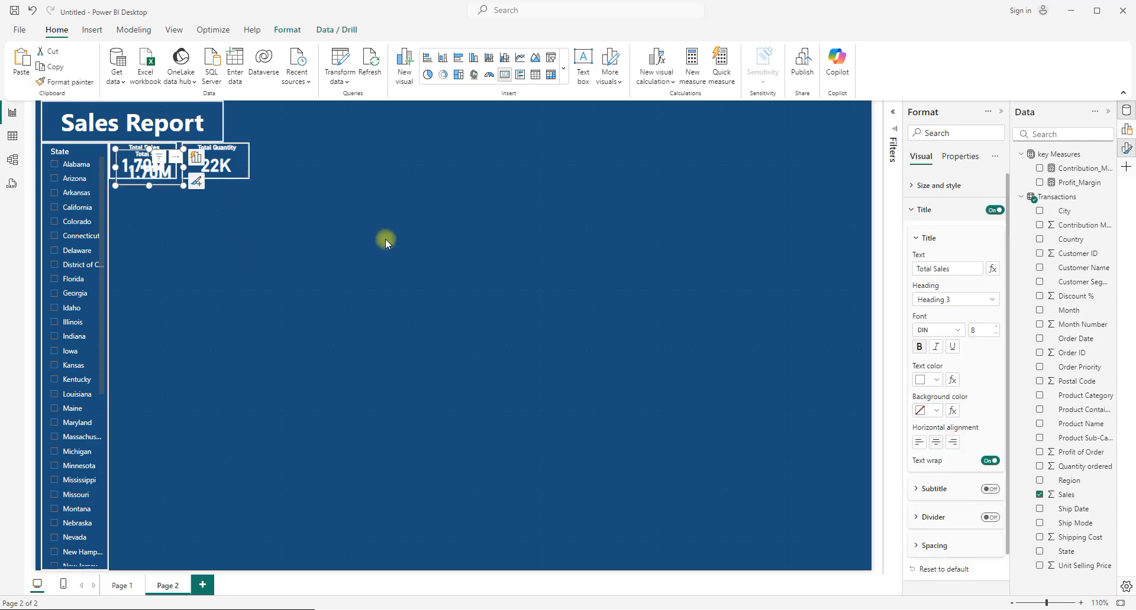
pyautogui.moveTo(123, 162); pyautogui.dragTo(270, 153)
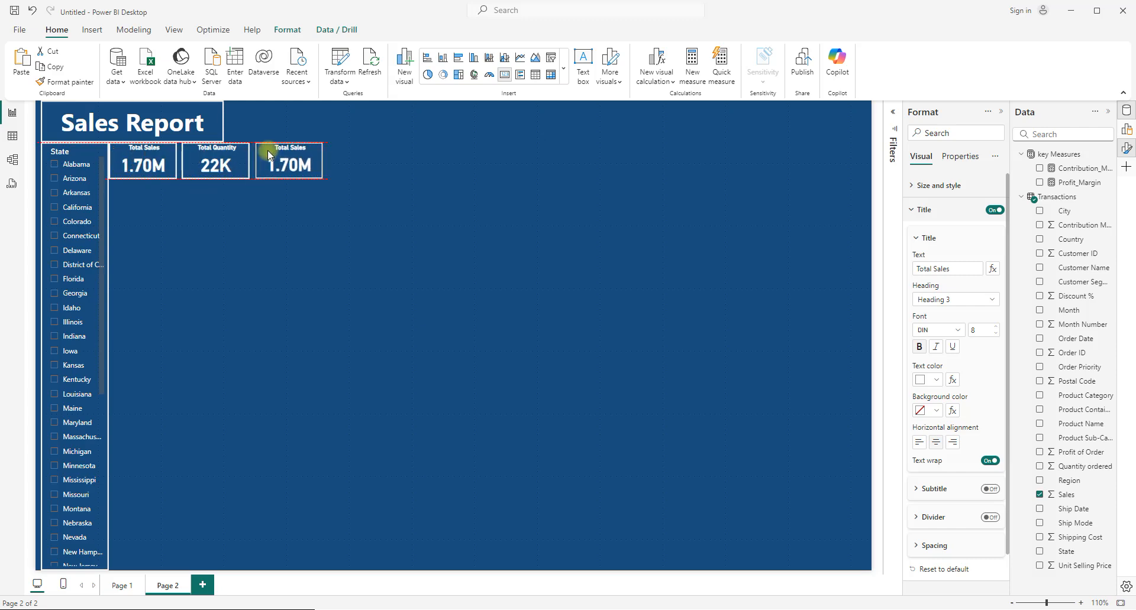
pyautogui.moveTo(268, 155); pyautogui.dragTo(269, 155)
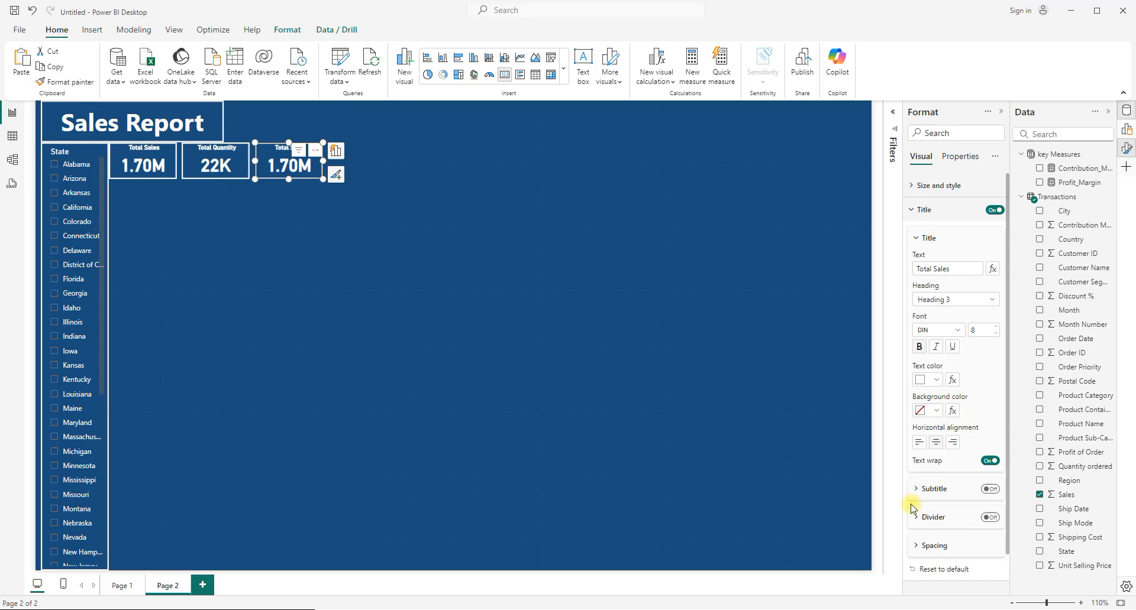
pyautogui.click(1040, 494)
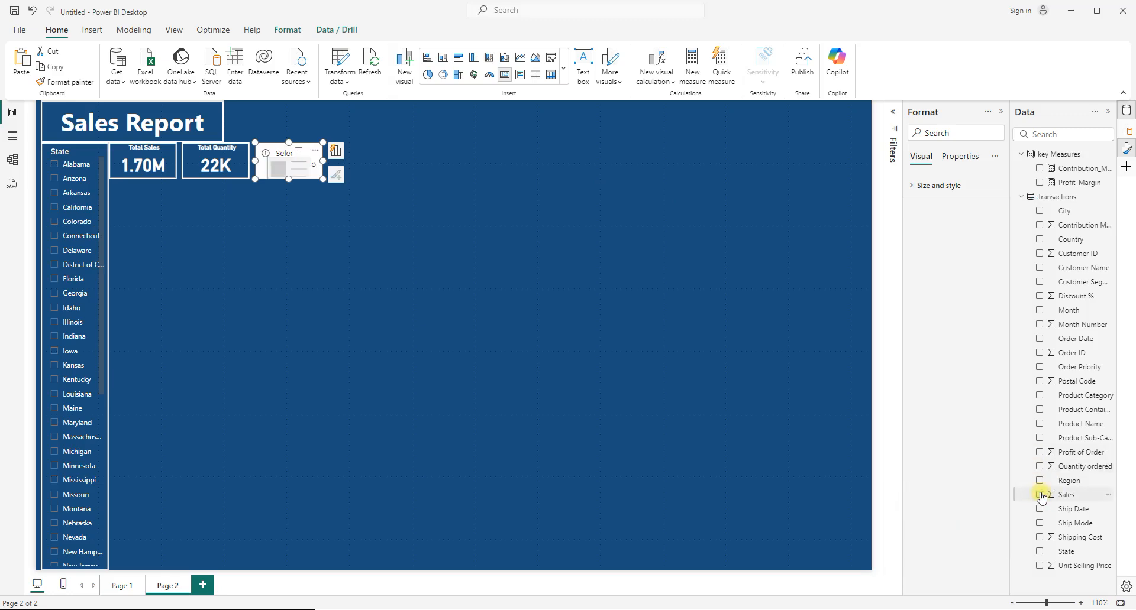
pyautogui.click(1040, 453)
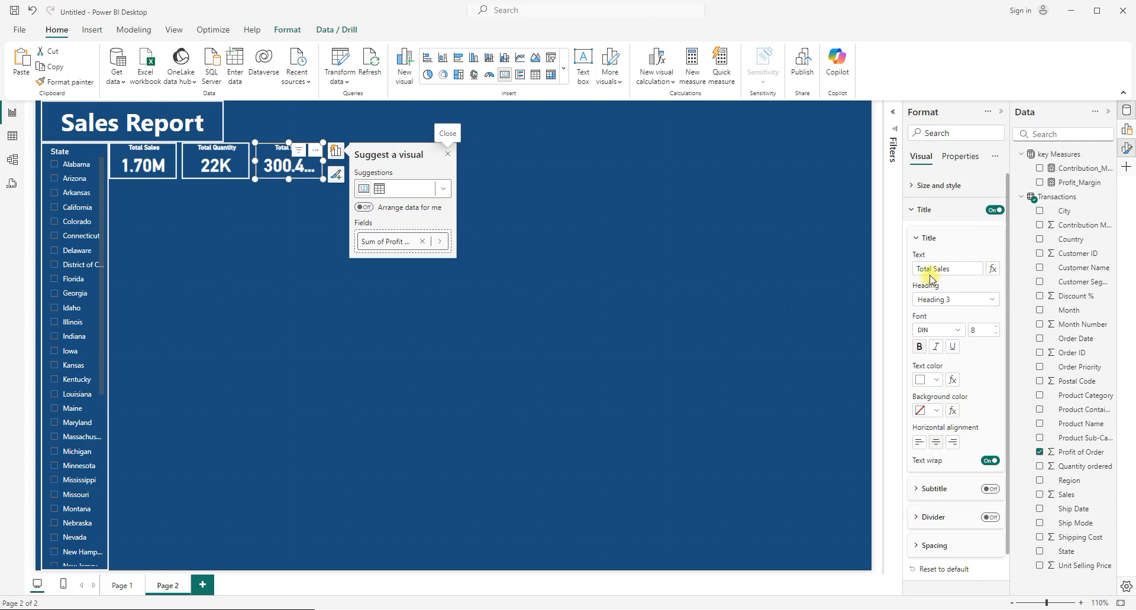
# Retitle the Profit of Order card "Total Profit" and widen it slightly so its whole value fits.
pyautogui.moveTo(934, 270); pyautogui.dragTo(958, 267)
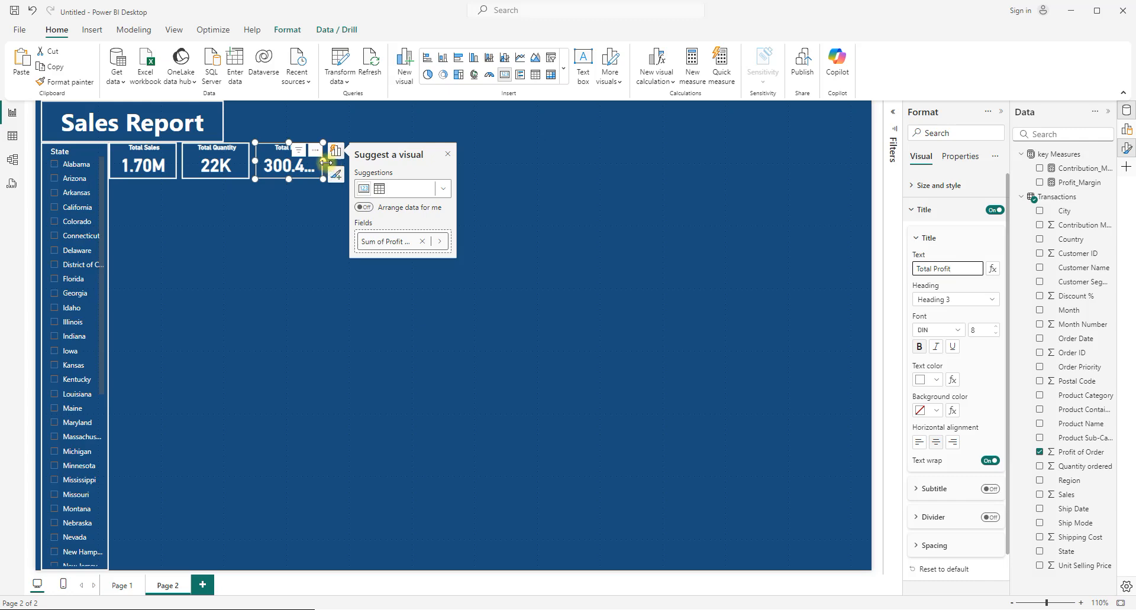
pyautogui.moveTo(324, 161); pyautogui.dragTo(327, 161)
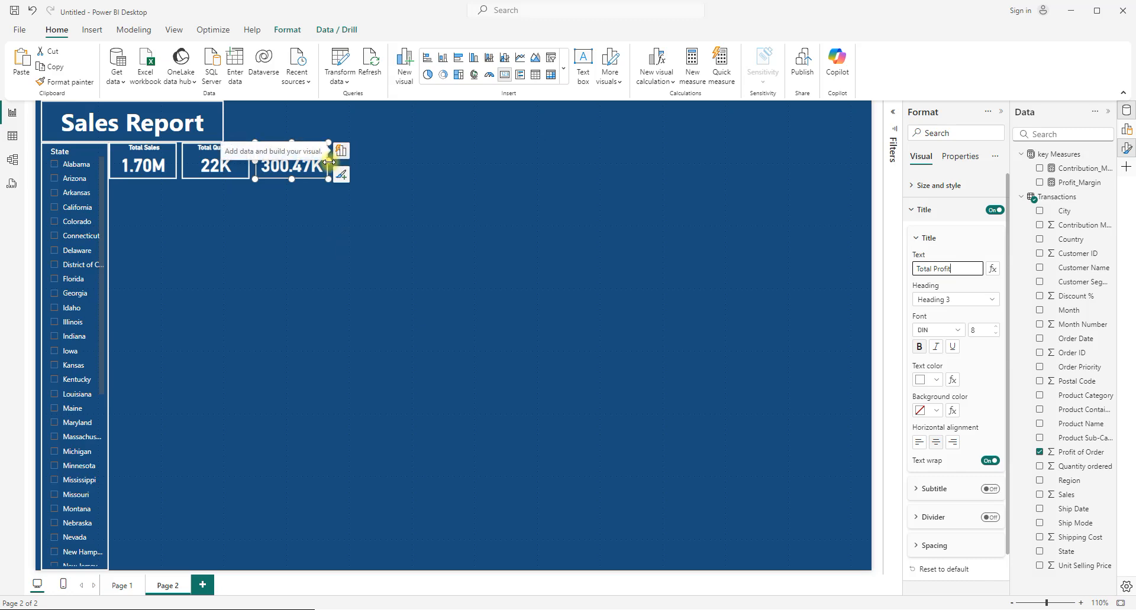
pyautogui.moveTo(330, 162); pyautogui.dragTo(334, 162)
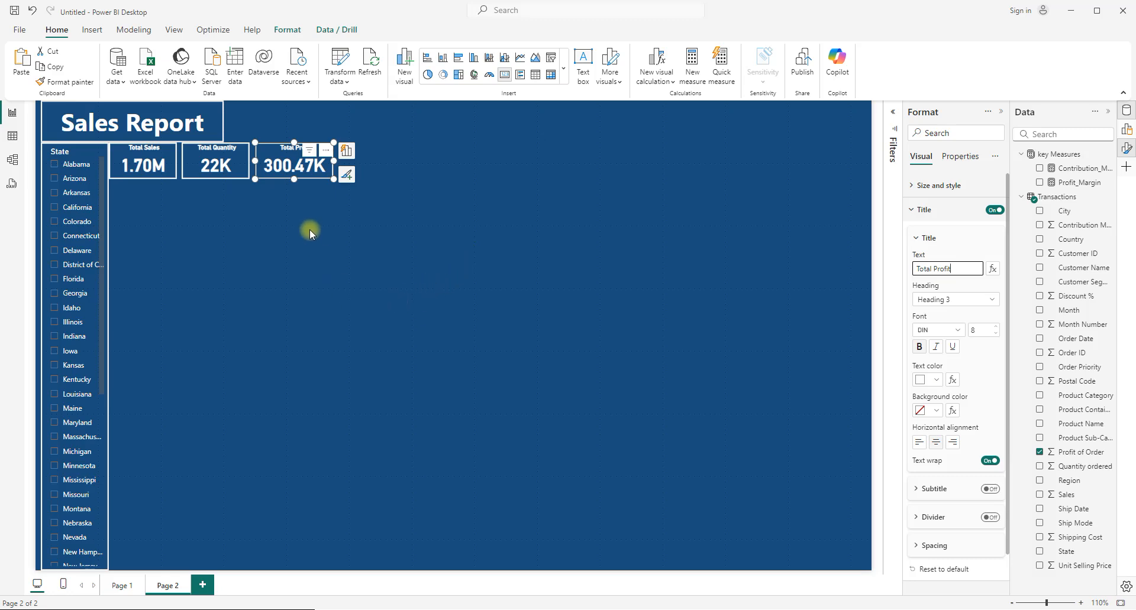
# Nudge the Total Sales, Total Quantity and Total Profit cards slightly right to leave a small gap beside the State slicer.
pyautogui.click(304, 246)
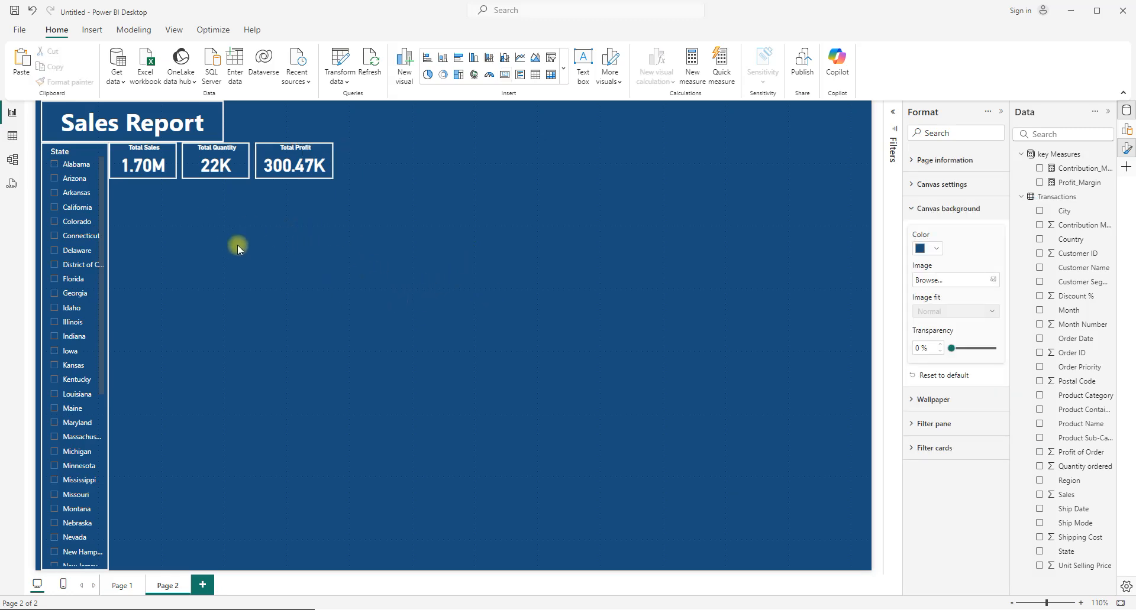
pyautogui.click(168, 173)
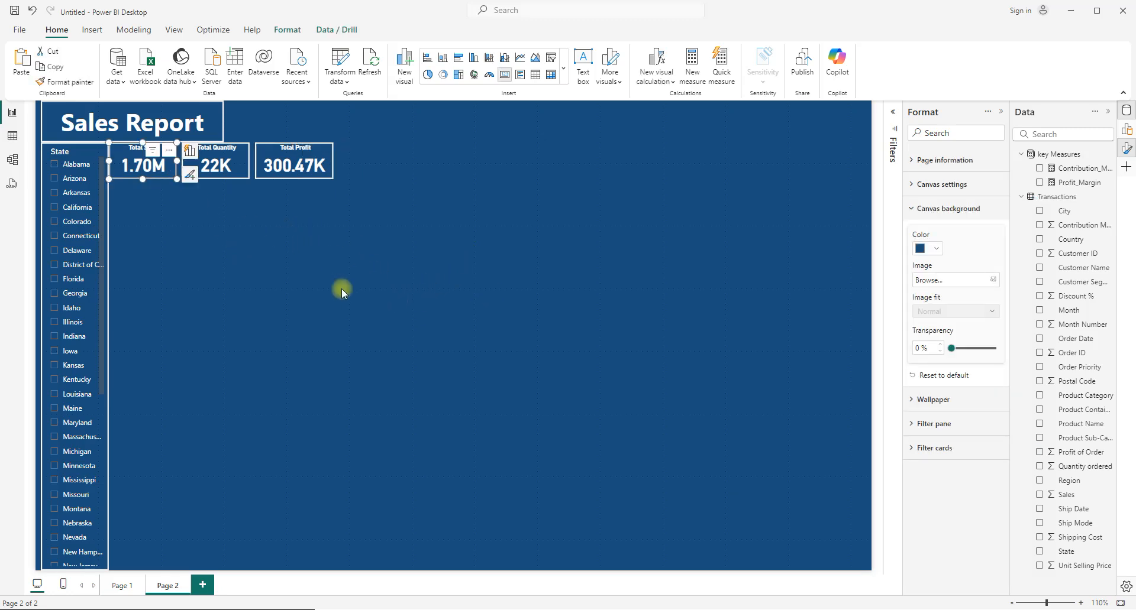
pyautogui.press('Right')
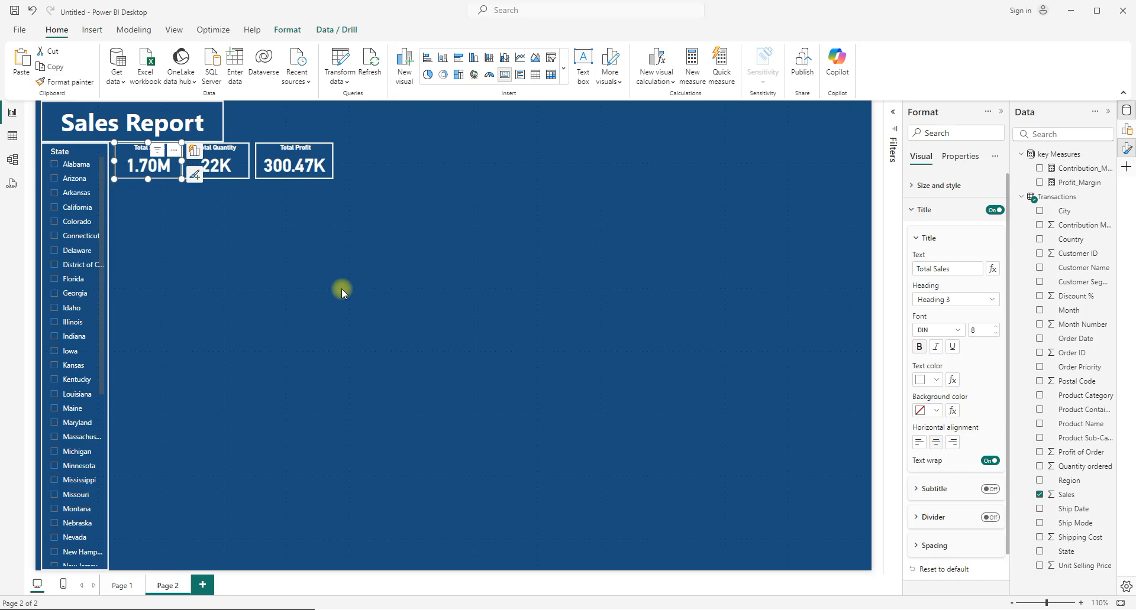
pyautogui.click(234, 177)
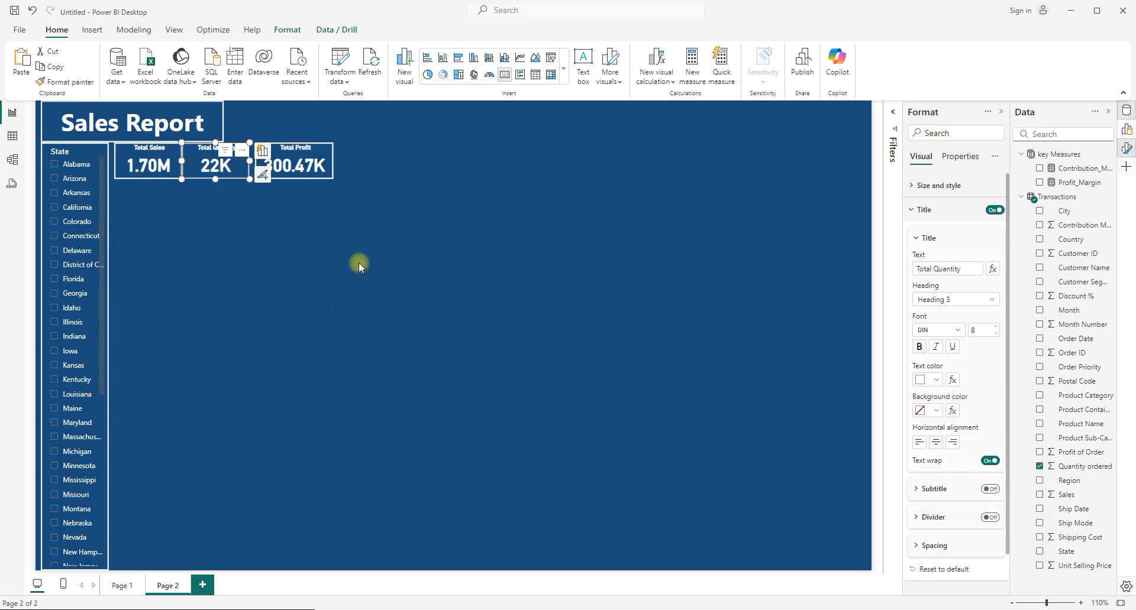
pyautogui.click(328, 177)
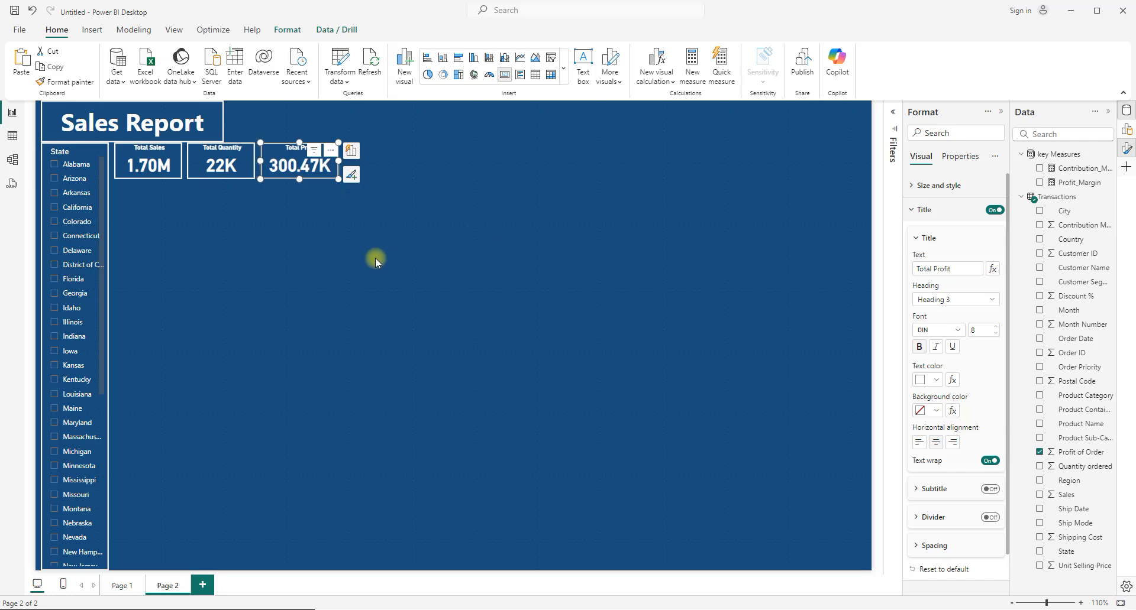
pyautogui.click(311, 286)
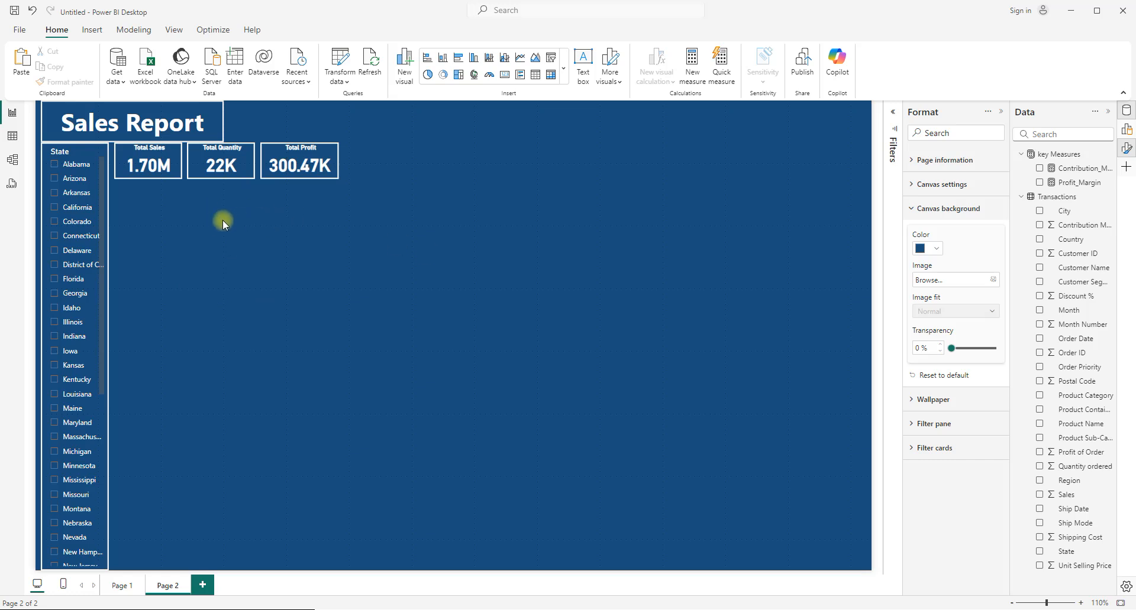
# Insert a table visual directly below the three cards, spanning their combined width and ending partway down the page.
pyautogui.click(536, 75)
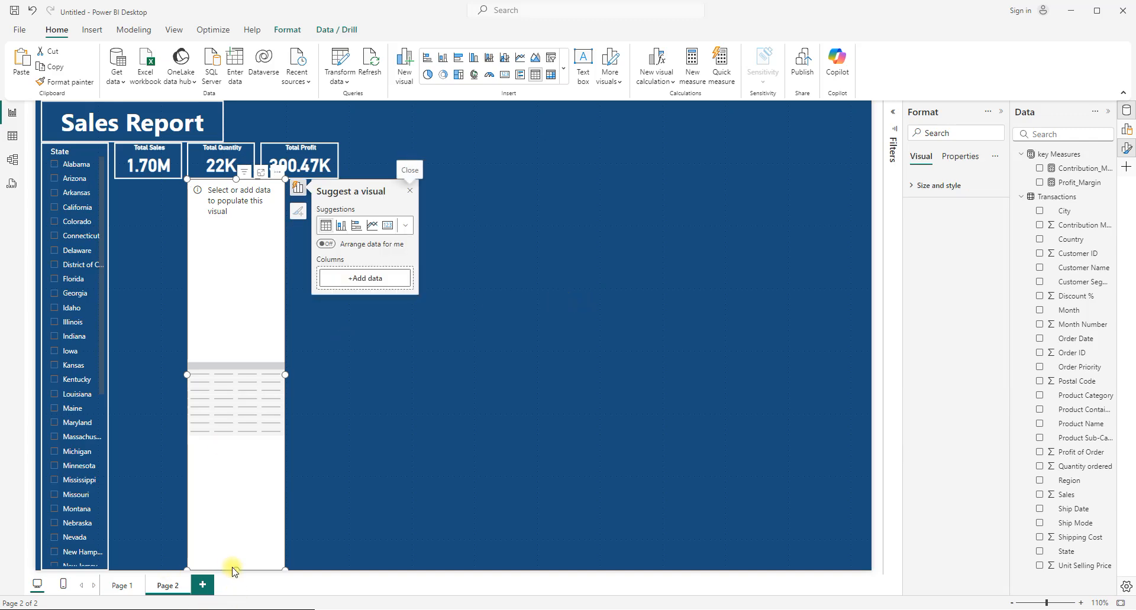
pyautogui.moveTo(237, 569); pyautogui.dragTo(222, 346)
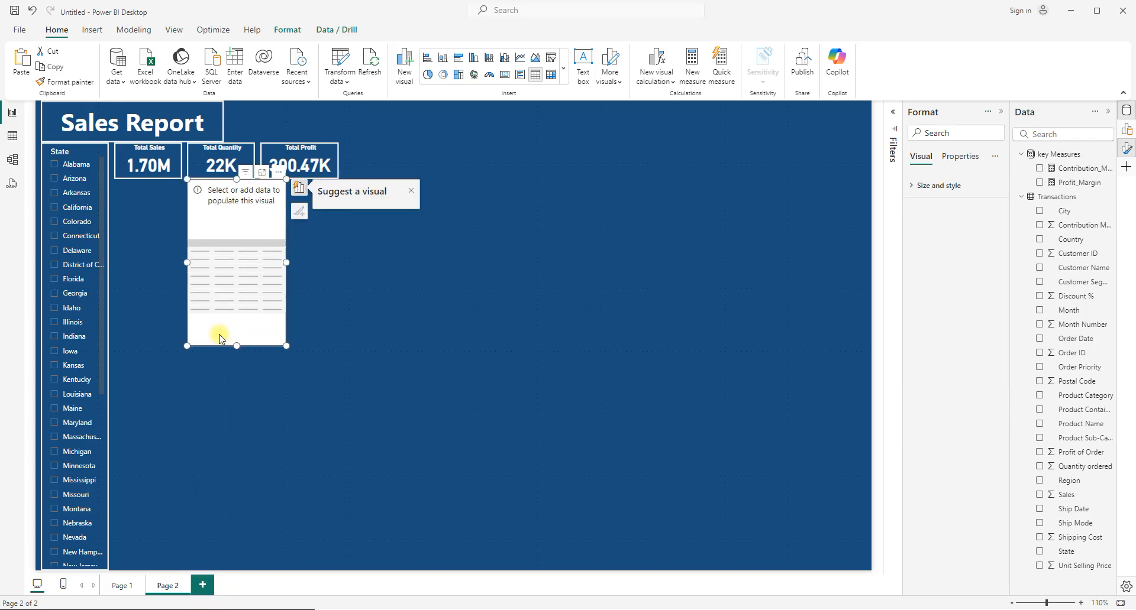
pyautogui.moveTo(186, 265); pyautogui.dragTo(113, 253)
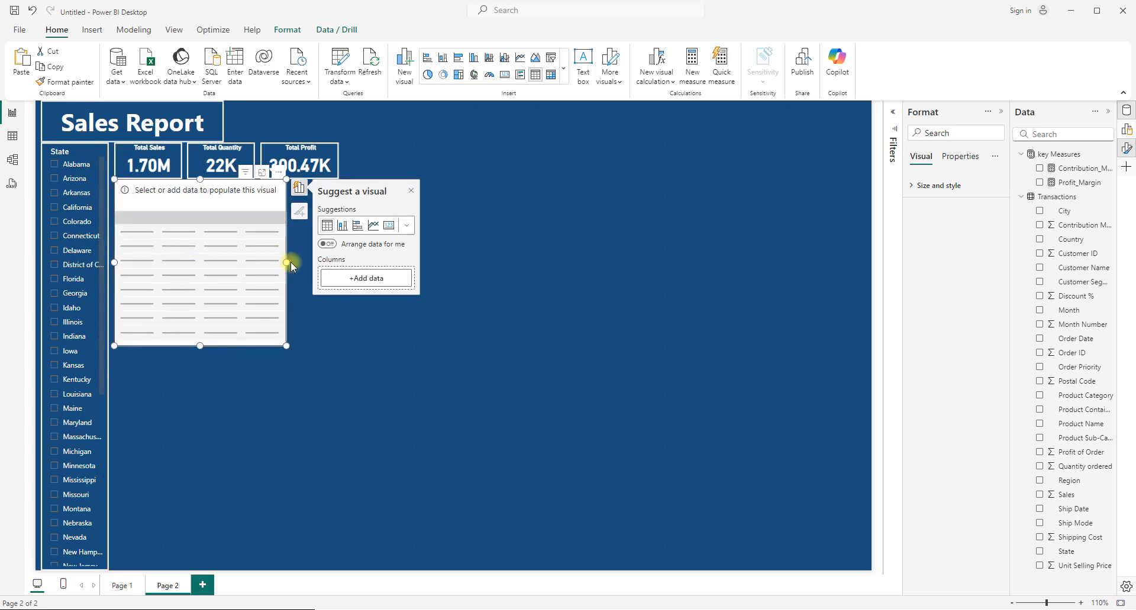
pyautogui.moveTo(286, 261); pyautogui.dragTo(339, 260)
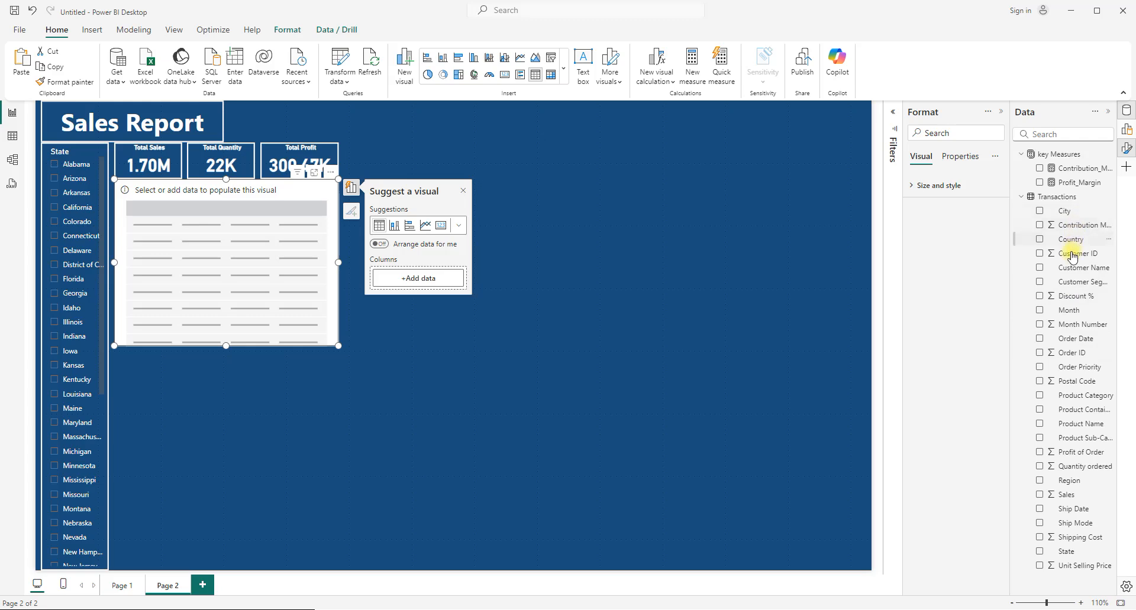
# Add Customer Name, Quantity ordered, Profit of Order and Profit_Margin to the table and set its values' font size to 8.
pyautogui.moveTo(1076, 268); pyautogui.dragTo(413, 266)
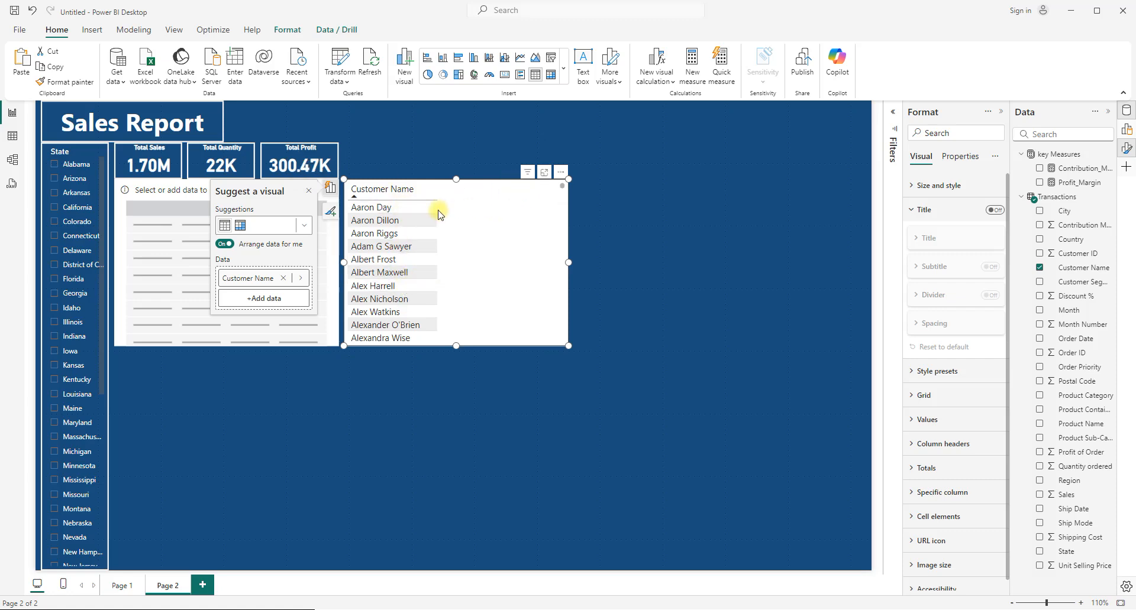
pyautogui.press('Delete')
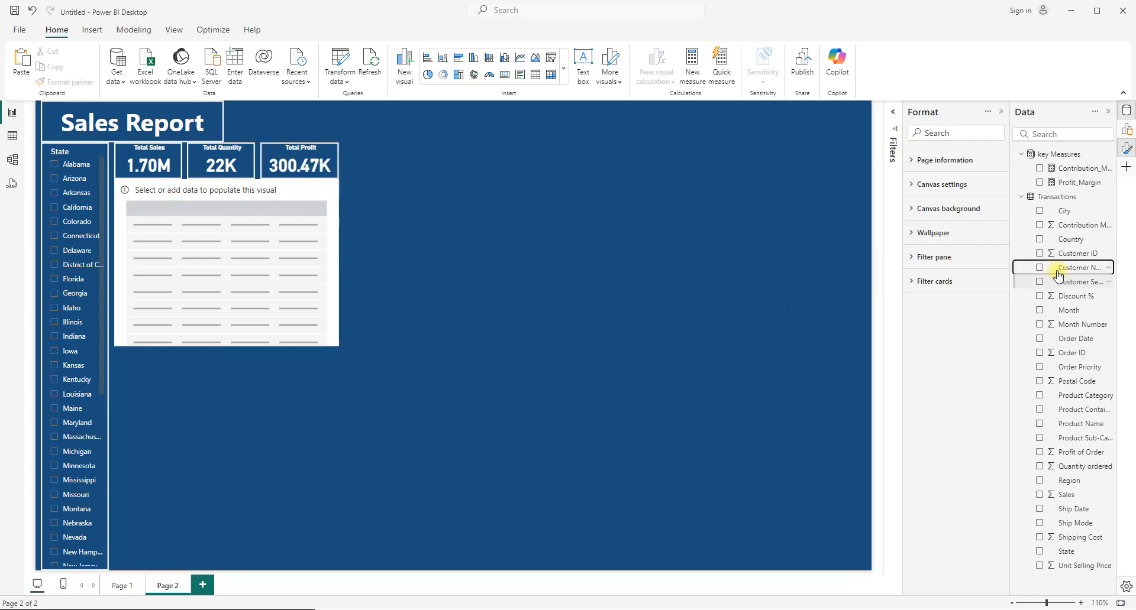
pyautogui.moveTo(1075, 269); pyautogui.dragTo(214, 214)
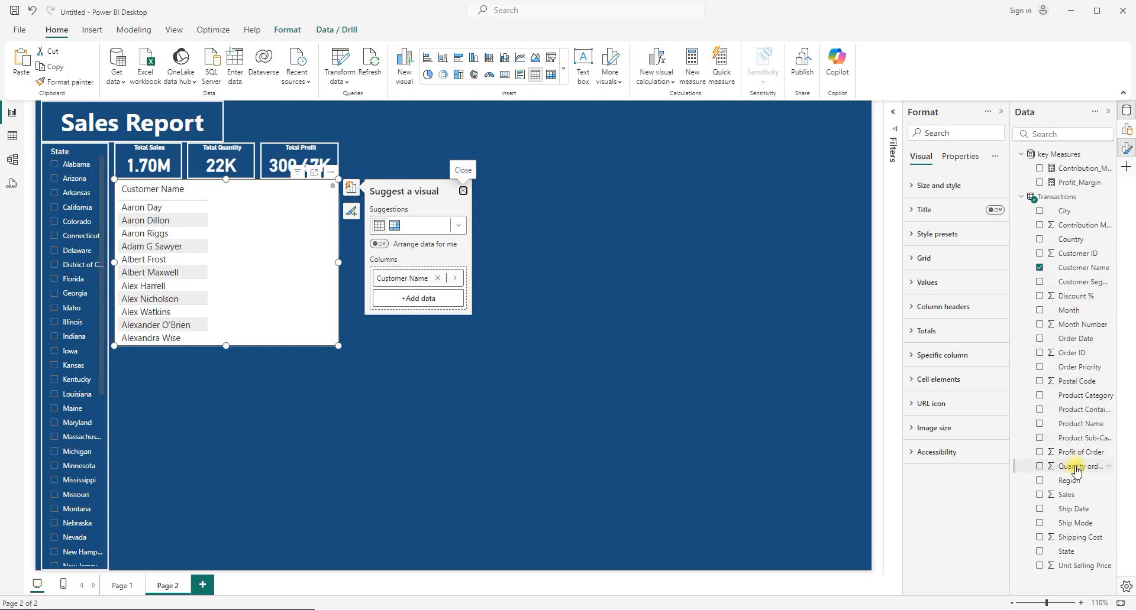
pyautogui.moveTo(1075, 471); pyautogui.dragTo(293, 211)
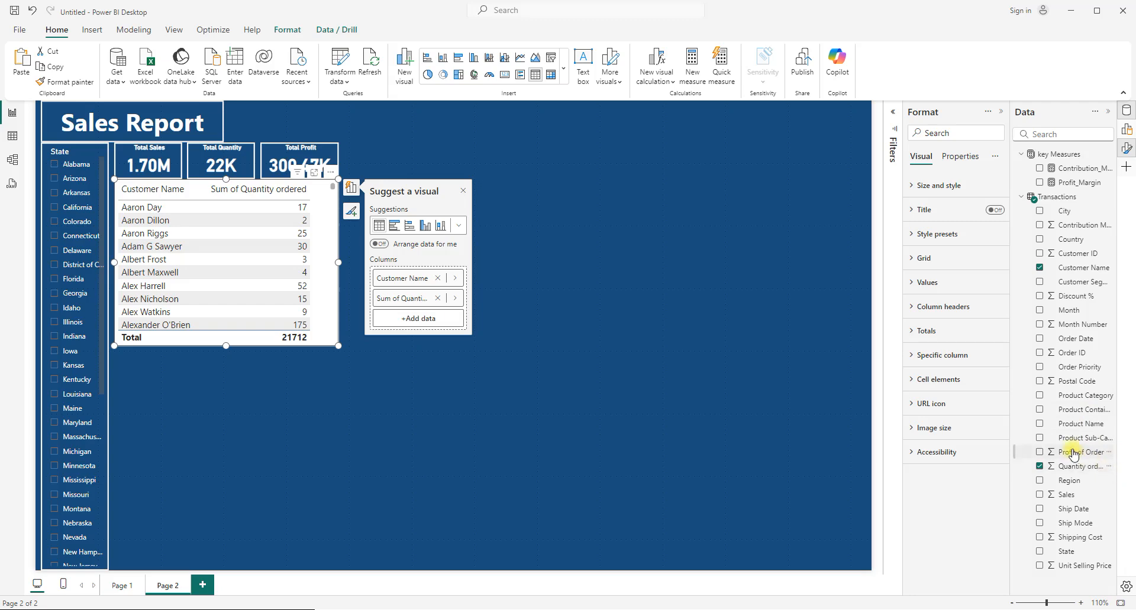
pyautogui.moveTo(1073, 453); pyautogui.dragTo(323, 221)
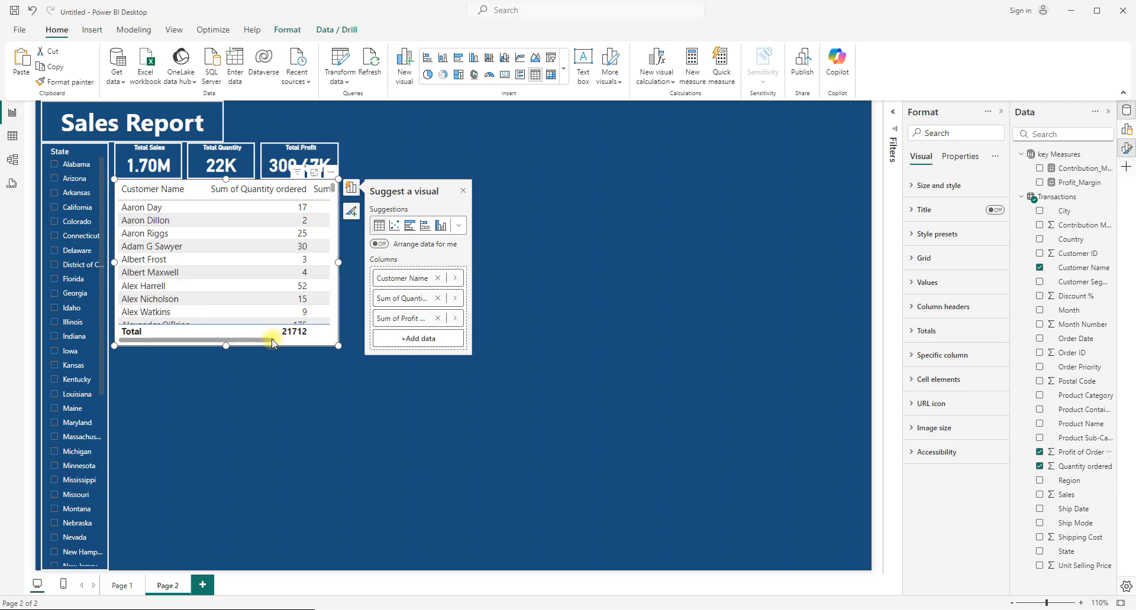
pyautogui.moveTo(269, 342); pyautogui.dragTo(353, 357)
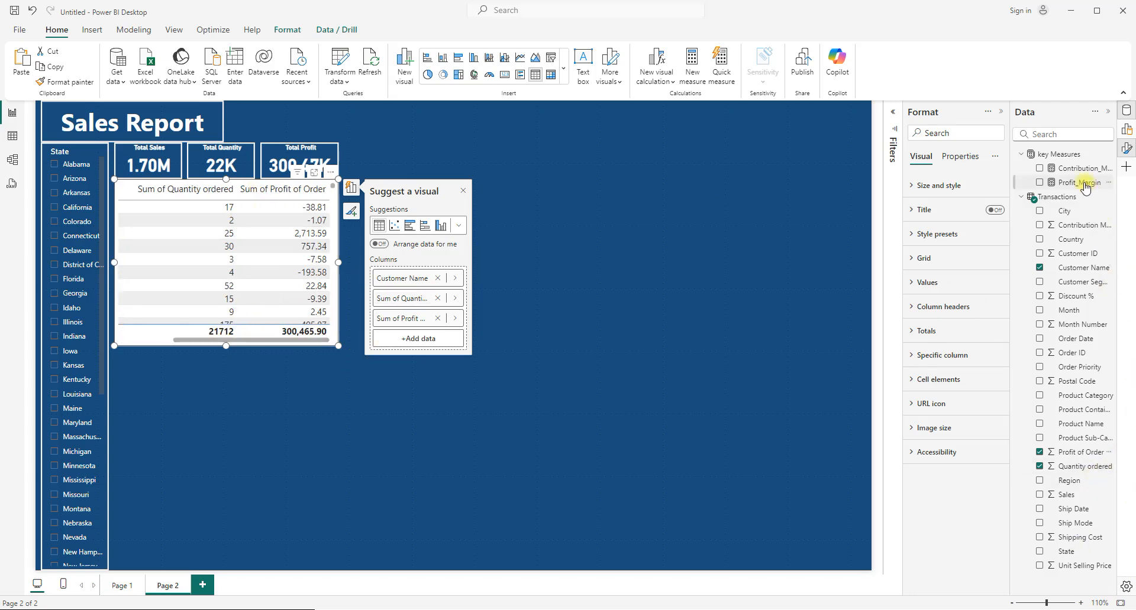
pyautogui.moveTo(1084, 182); pyautogui.dragTo(322, 221)
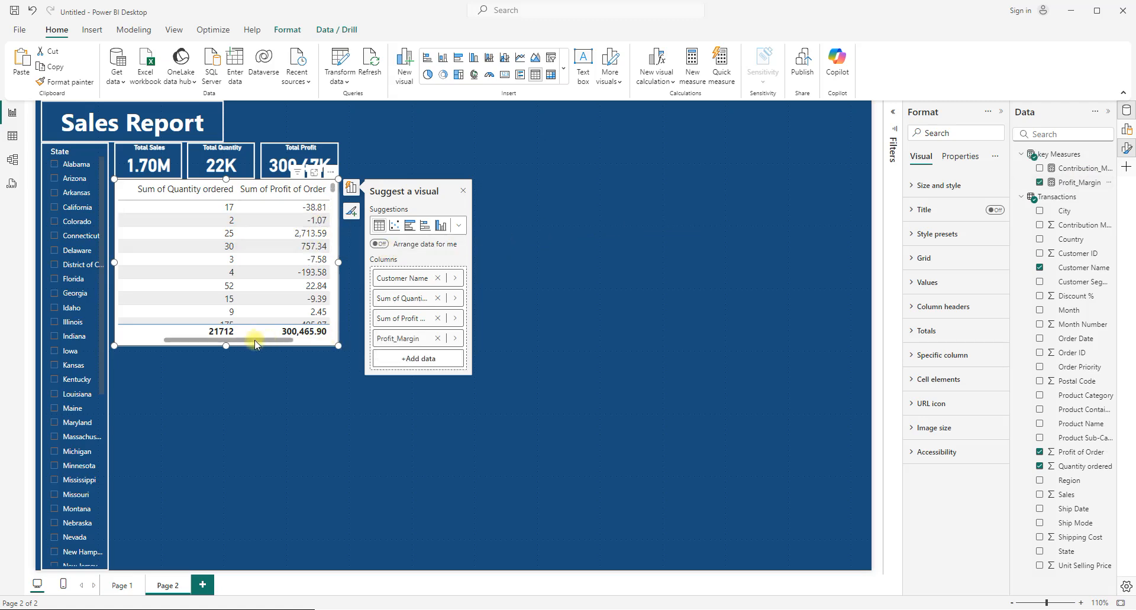
pyautogui.moveTo(265, 342); pyautogui.dragTo(198, 346)
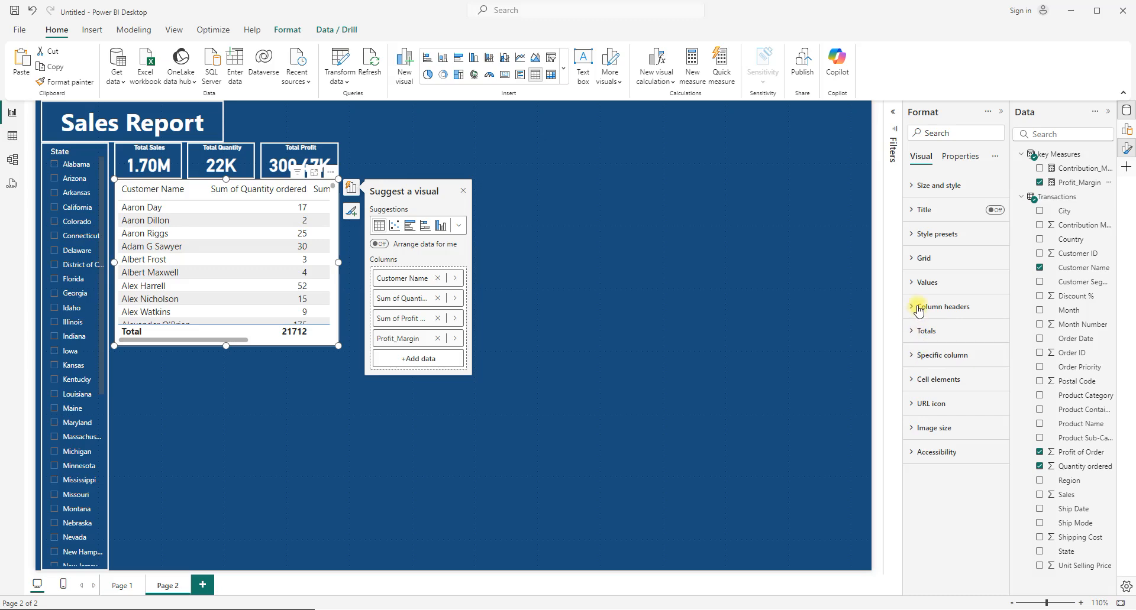
pyautogui.click(913, 284)
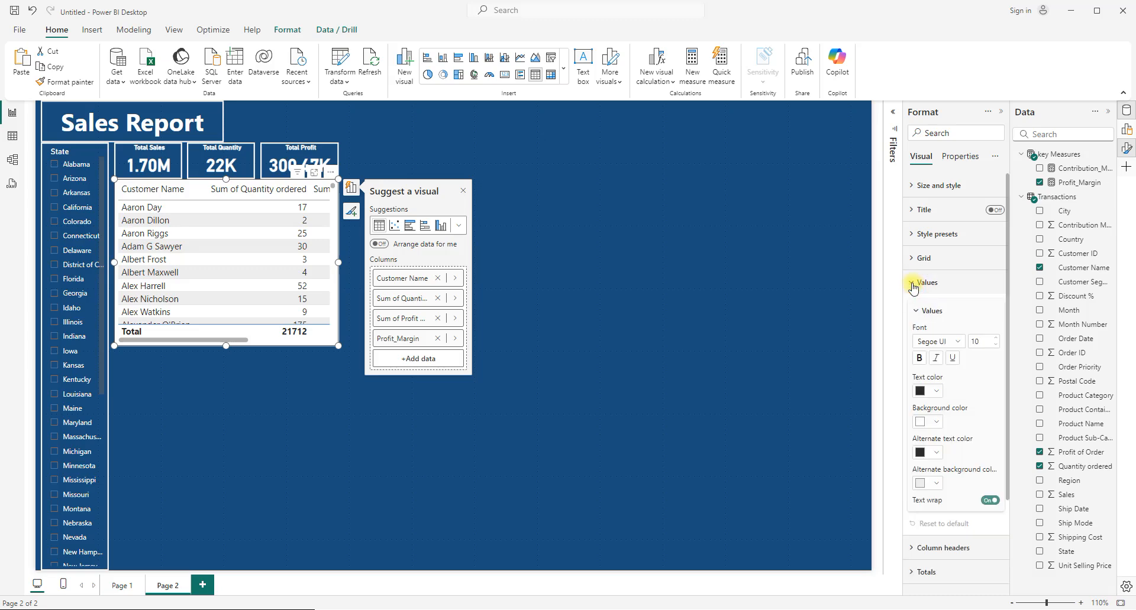
pyautogui.click(995, 345)
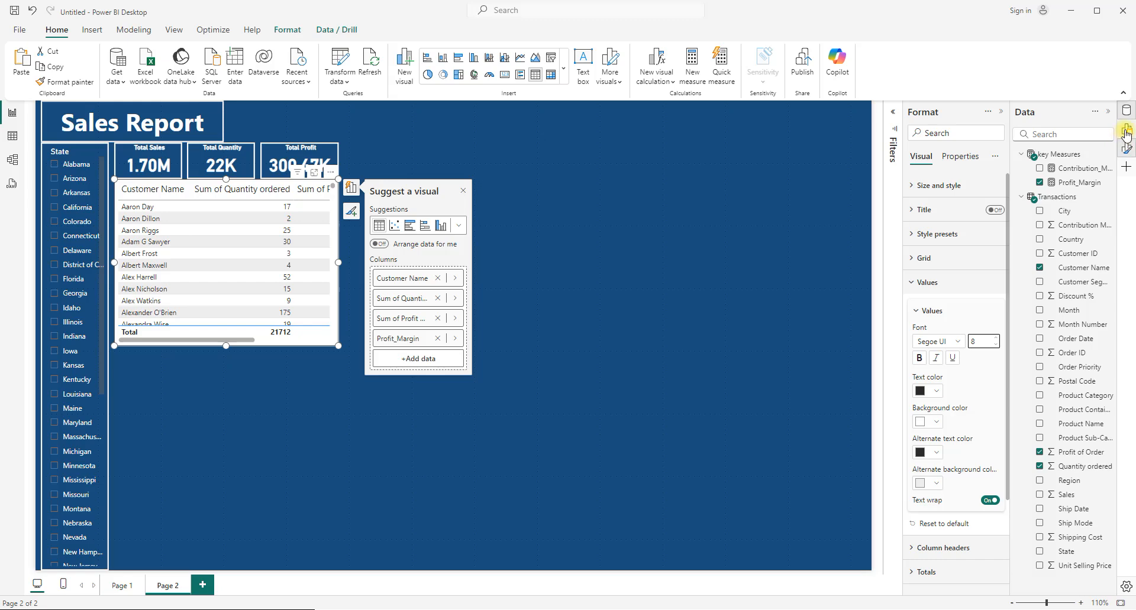
# Rename the table's Sum of Quantity ordered column to "Total Quantity" for this visual.
pyautogui.click(1126, 132)
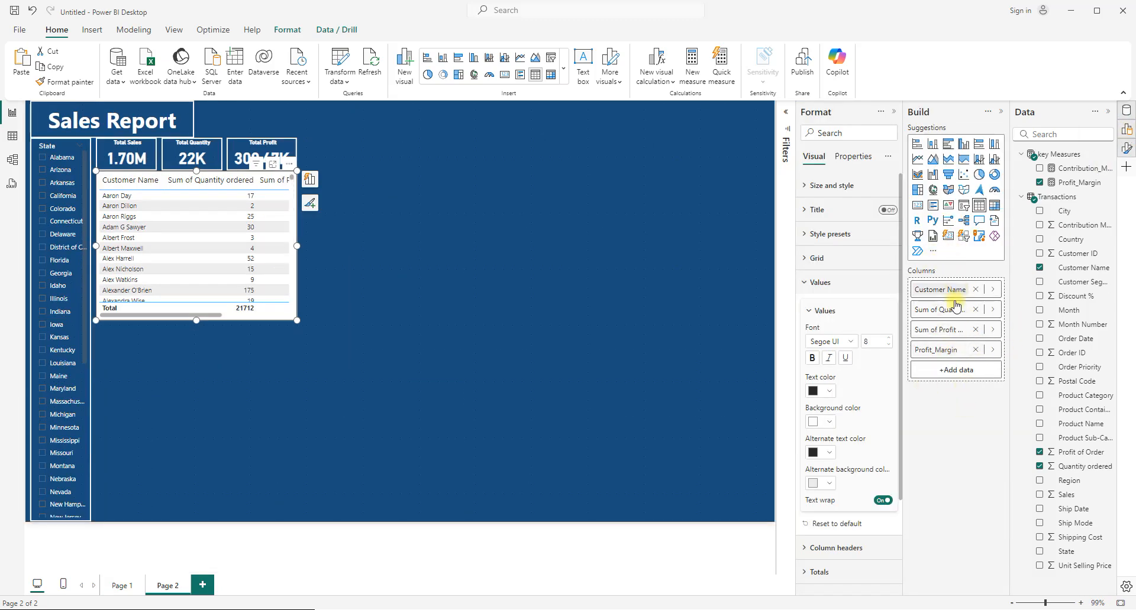
pyautogui.rightClick(930, 314)
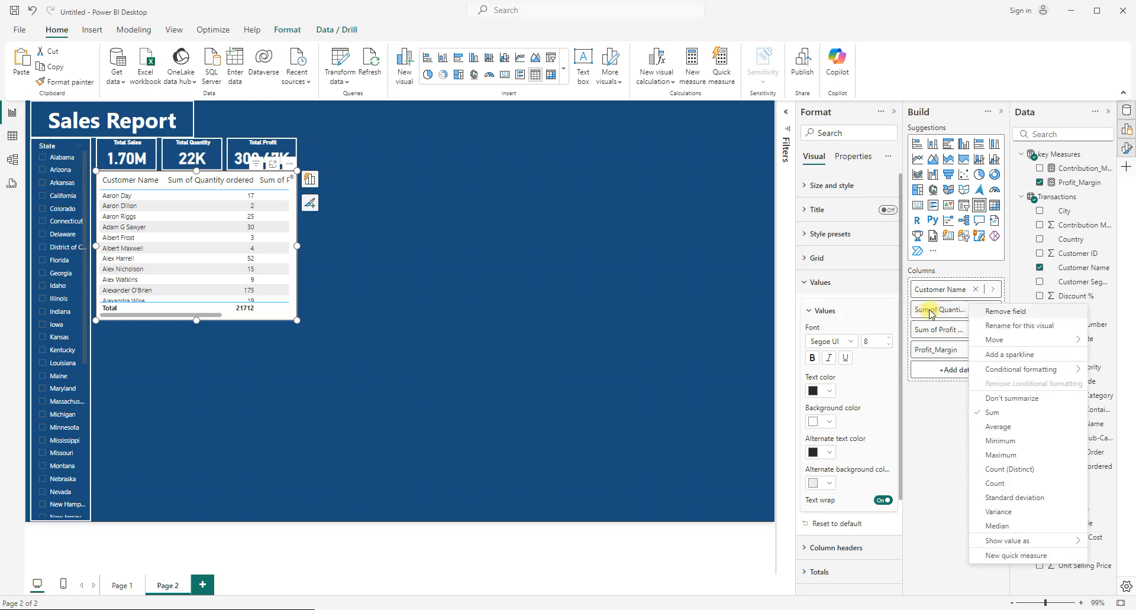
pyautogui.click(1006, 326)
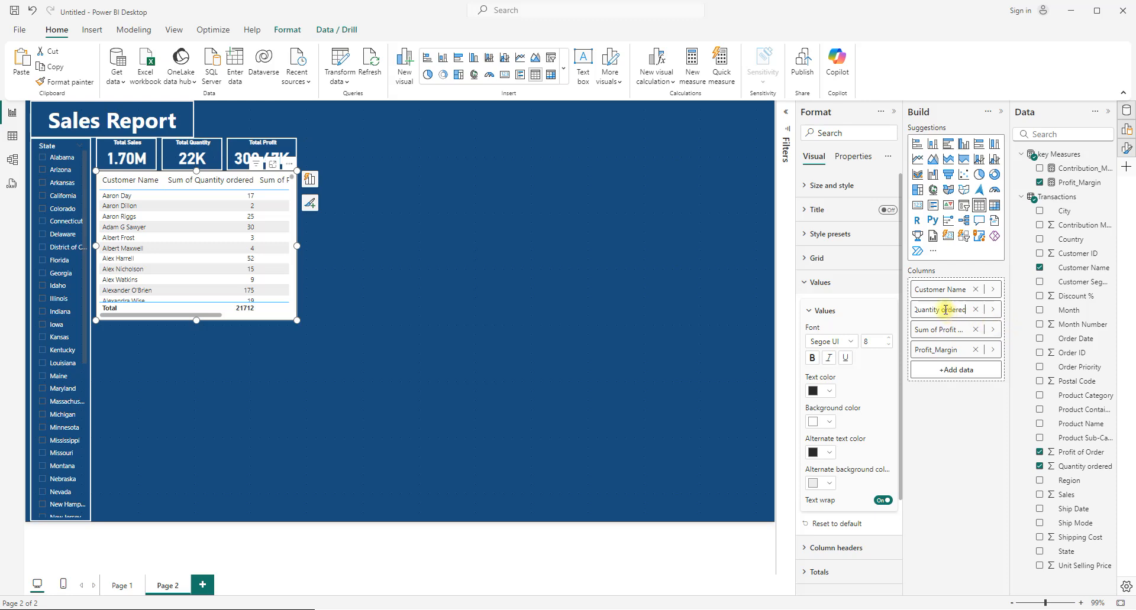
pyautogui.press('BackSpace')
pyautogui.press('BackSpace')
pyautogui.press('BackSpace')
pyautogui.press('BackSpace')
pyautogui.press('BackSpace')
pyautogui.press('BackSpace')
pyautogui.press('BackSpace')
pyautogui.press('BackSpace')
pyautogui.press('BackSpace')
pyautogui.press('Delete')
pyautogui.press('Delete')
pyautogui.write('Total')
pyautogui.press('Return')
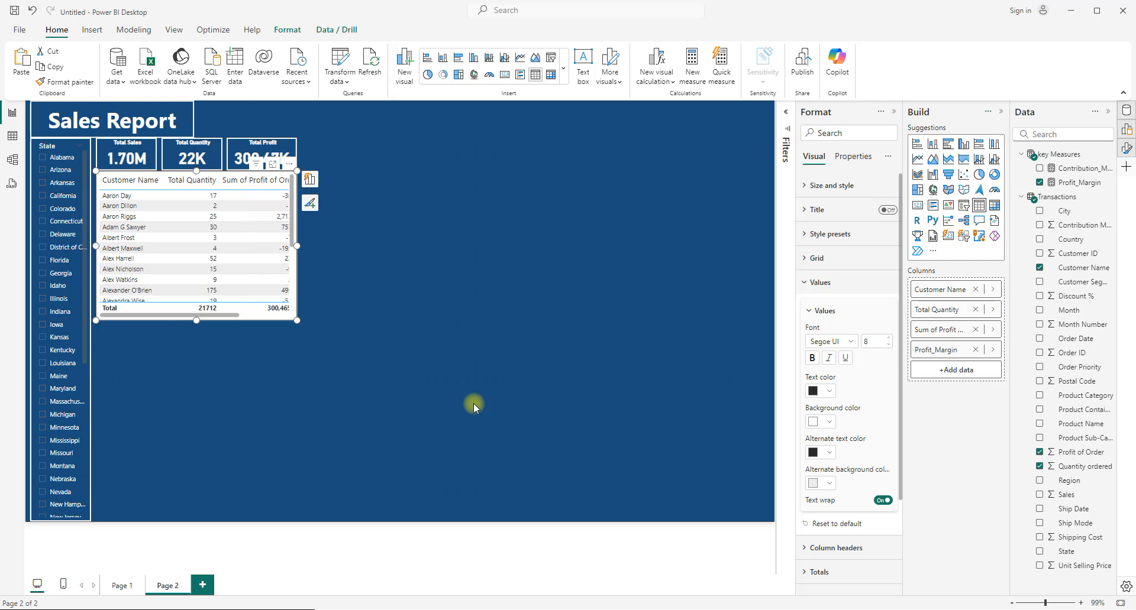
# Rename the table's Sum of Profit of Order column to "Total Profit" for this visual.
pyautogui.rightClick(926, 333)
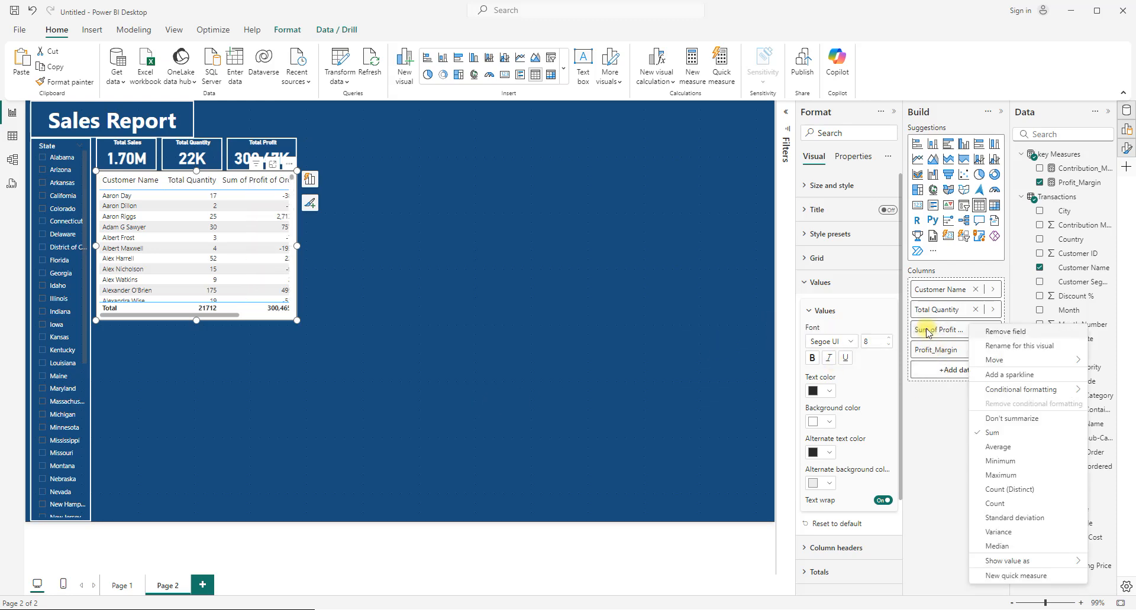
pyautogui.click(997, 347)
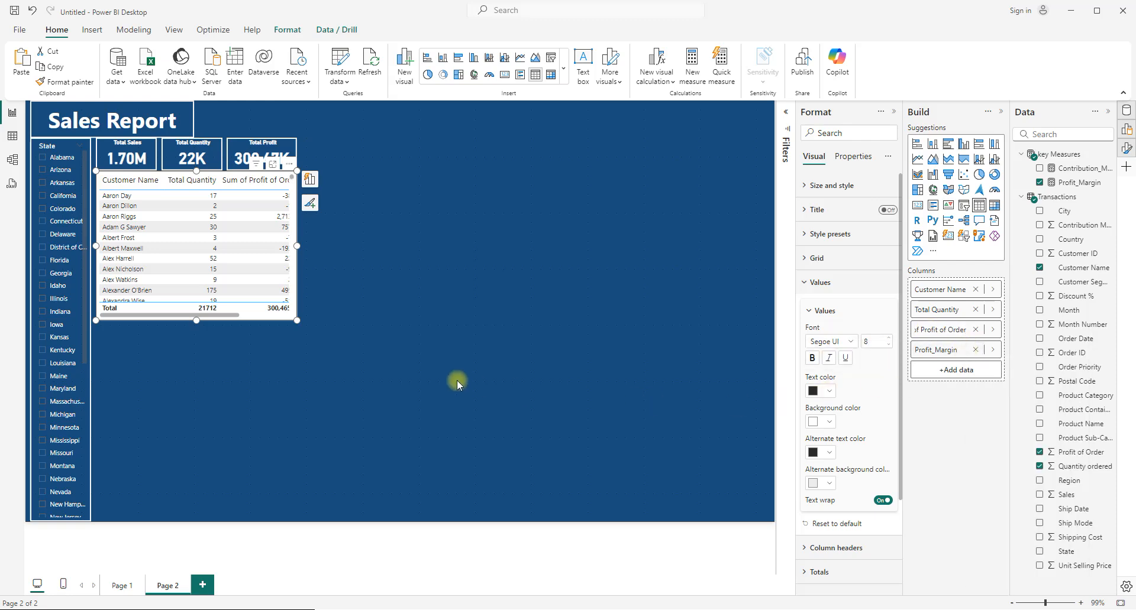
pyautogui.press('BackSpace')
pyautogui.press('BackSpace')
pyautogui.press('BackSpace')
pyautogui.press('BackSpace')
pyautogui.press('BackSpace')
pyautogui.press('BackSpace')
pyautogui.press('Delete')
pyautogui.press('Delete')
pyautogui.press('Delete')
pyautogui.press('Delete')
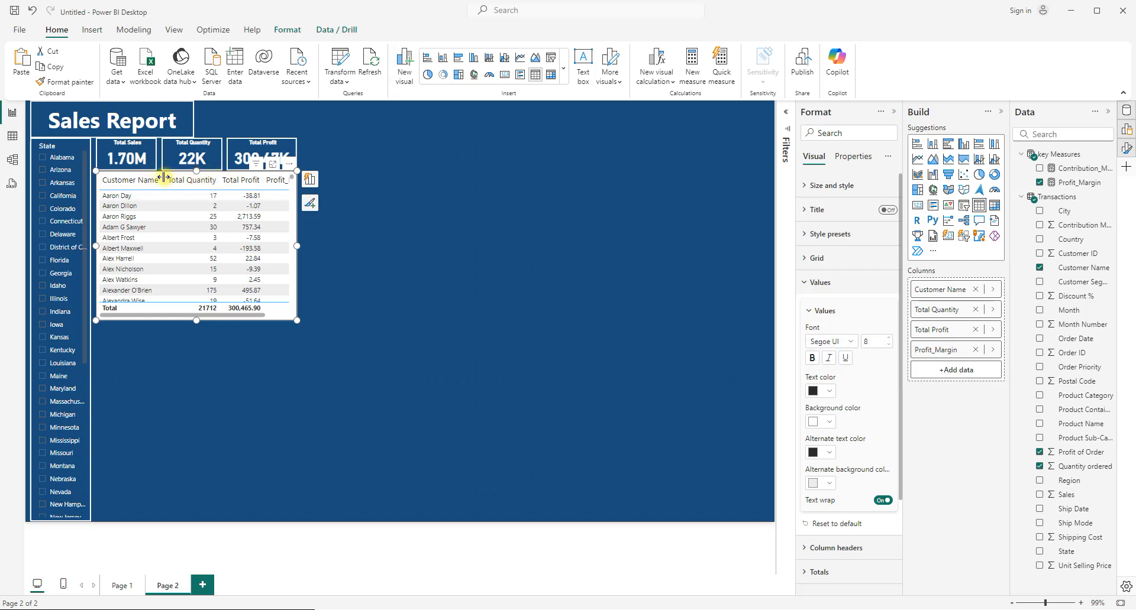
# Widen the table's Customer Name column, narrow its Total Quantity column and set the column header font size to 8.
pyautogui.moveTo(163, 177); pyautogui.dragTo(175, 177)
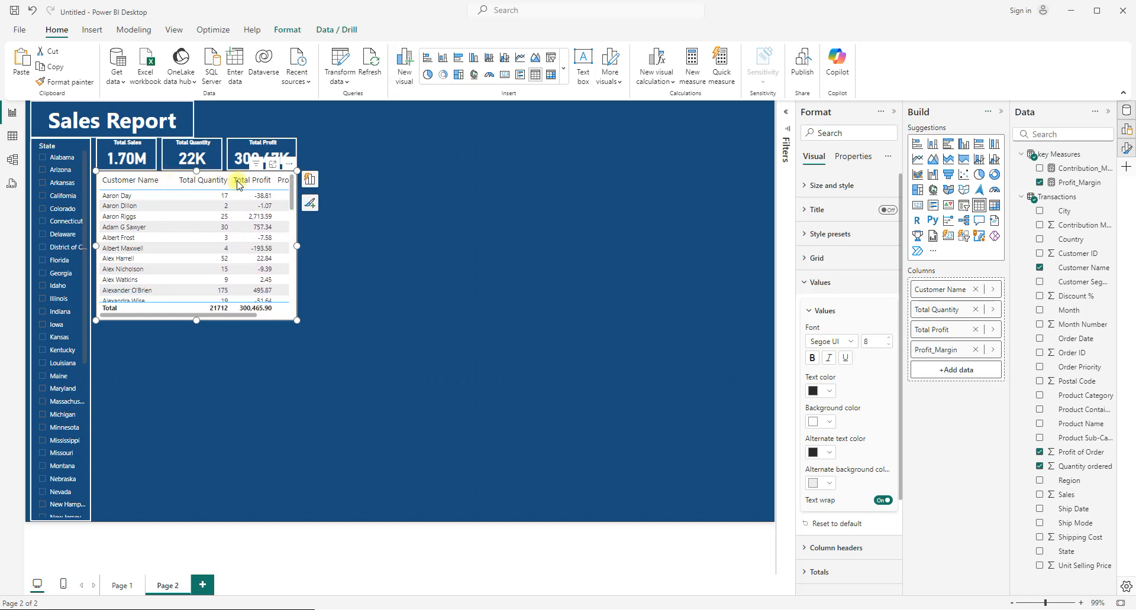
pyautogui.moveTo(230, 181)
pyautogui.mouseDown()
pyautogui.moveTo(211, 181)
pyautogui.moveTo(220, 184)
pyautogui.mouseUp()
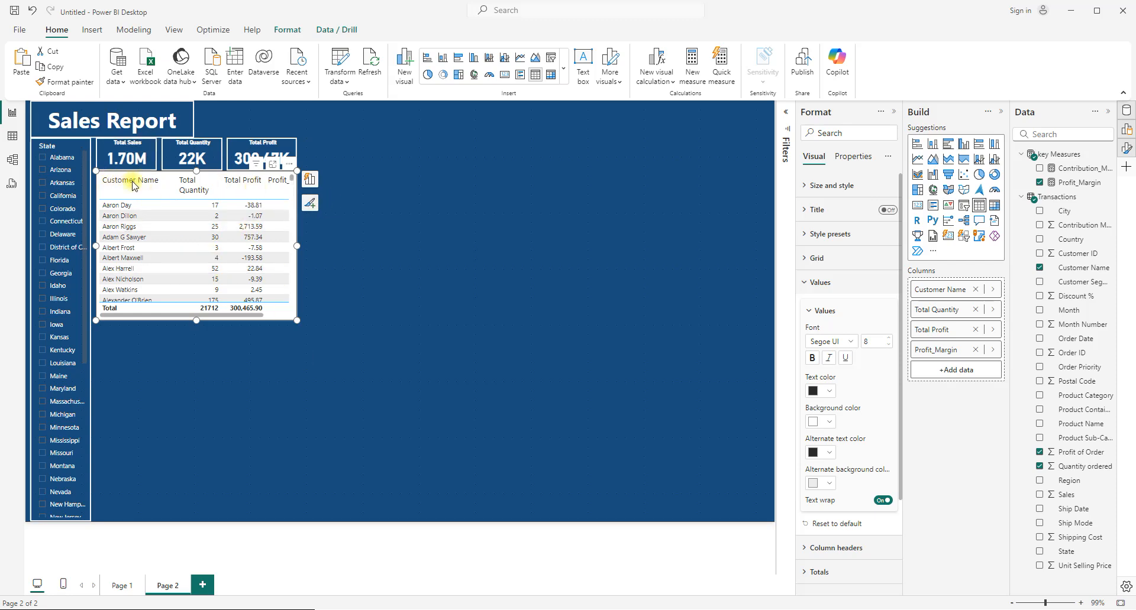
pyautogui.click(1072, 601)
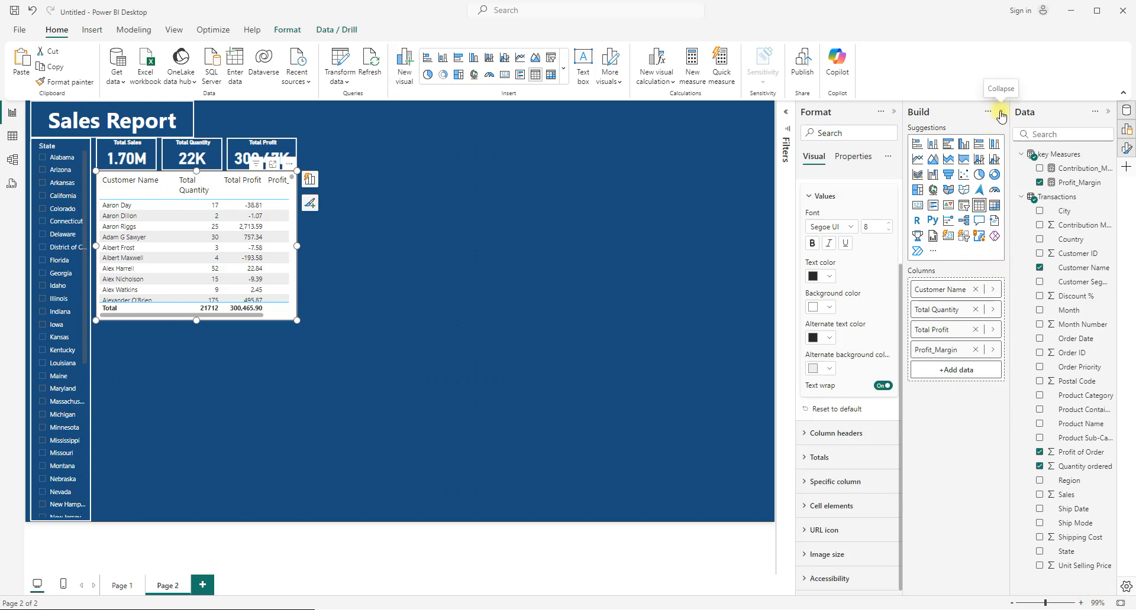
pyautogui.click(1125, 129)
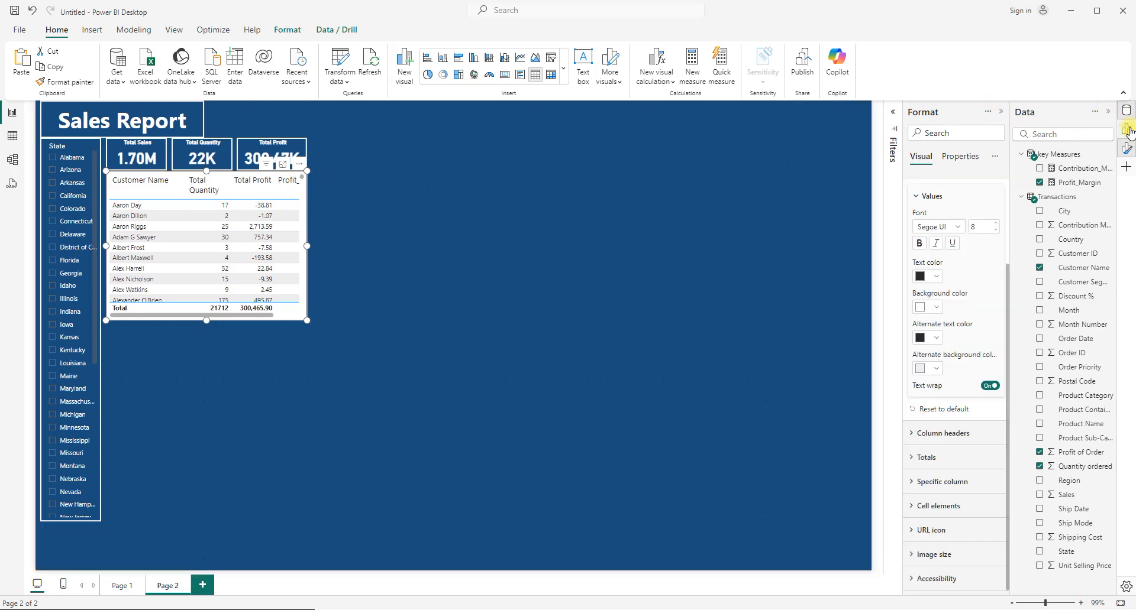
pyautogui.click(935, 444)
pyautogui.scroll(-3, 941, 447)
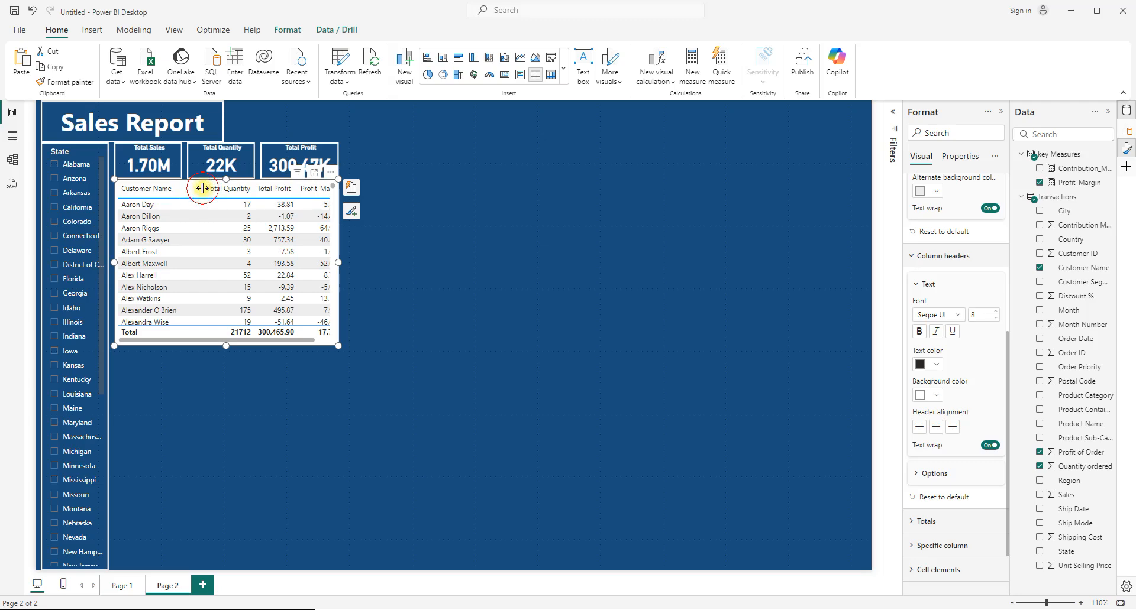
# Narrow the Customer Name column and slightly widen the Total Profit column so all four columns fit inside the table.
pyautogui.moveTo(202, 188); pyautogui.dragTo(187, 189)
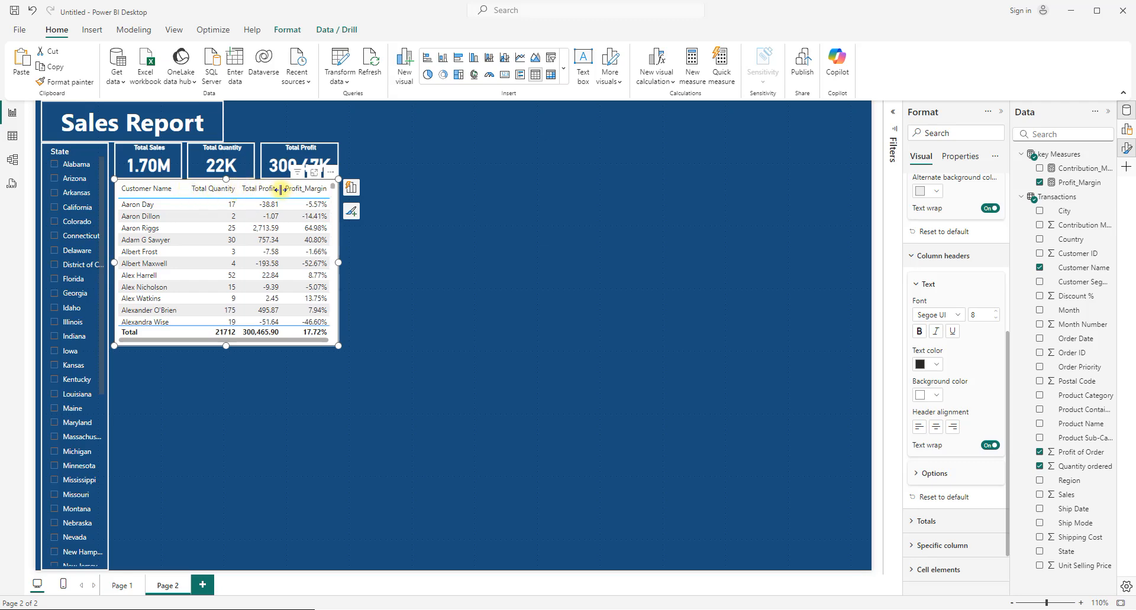
pyautogui.moveTo(280, 188); pyautogui.dragTo(283, 188)
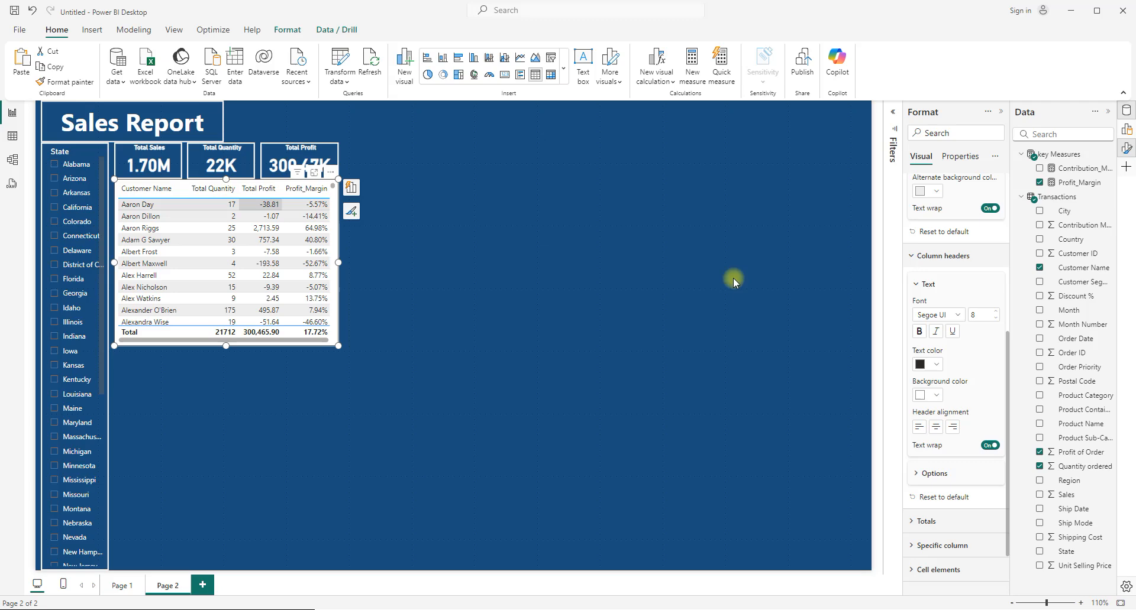
# Rename the customer table's Total Quantity column to "Total Qty" for this visual and narrow the column so all columns fit.
pyautogui.click(1125, 131)
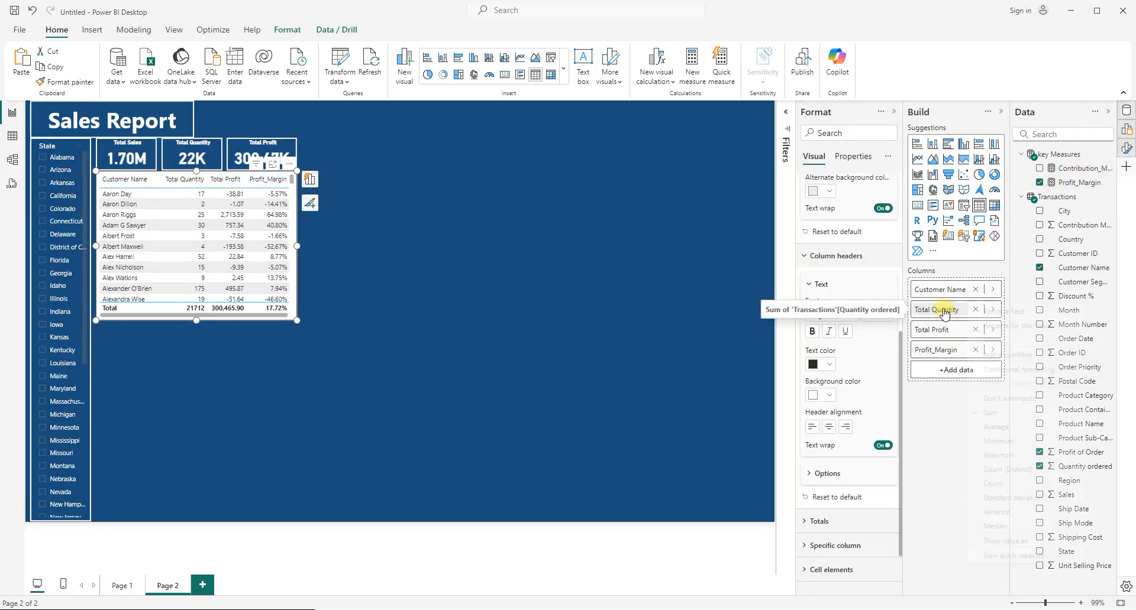
pyautogui.rightClick(946, 313)
pyautogui.click(1010, 326)
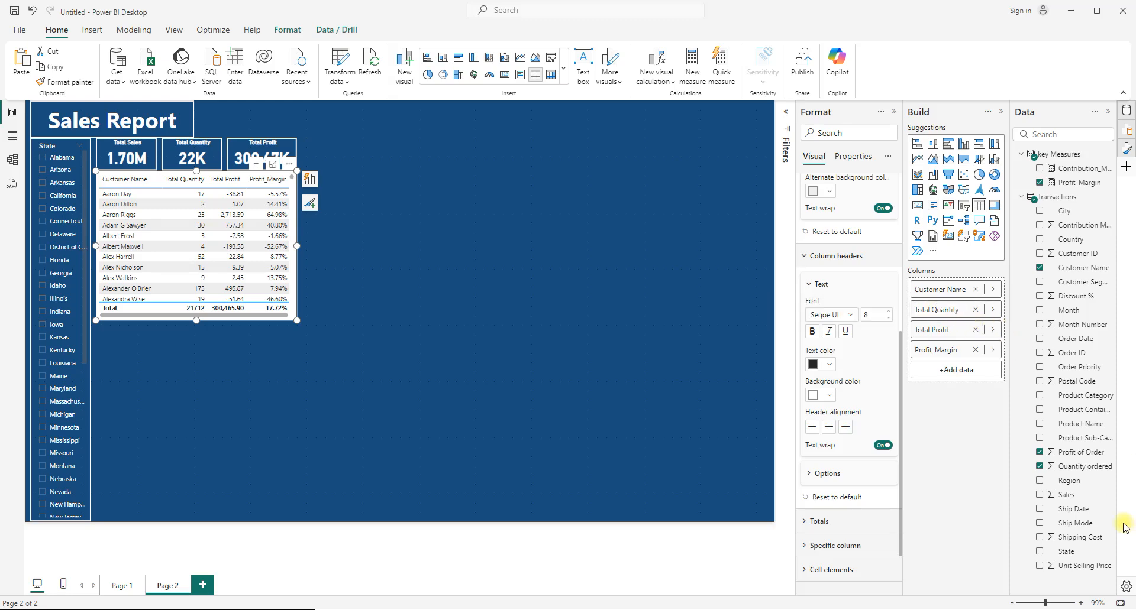
pyautogui.press('BackSpace')
pyautogui.press('BackSpace')
pyautogui.press('BackSpace')
pyautogui.press('Return')
pyautogui.moveTo(206, 180); pyautogui.dragTo(197, 180)
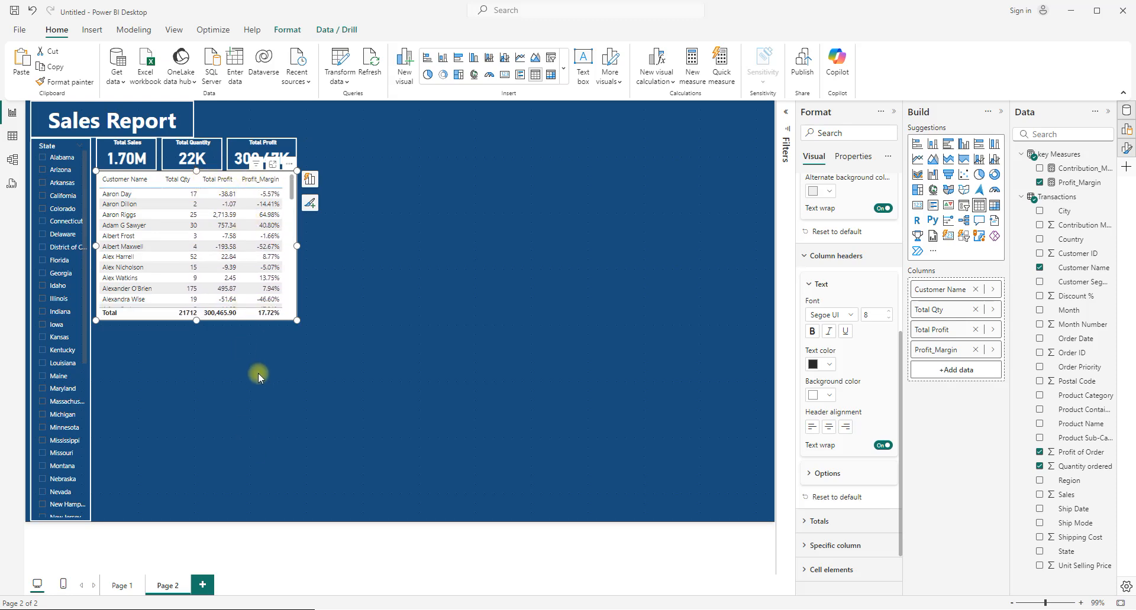
pyautogui.click(373, 341)
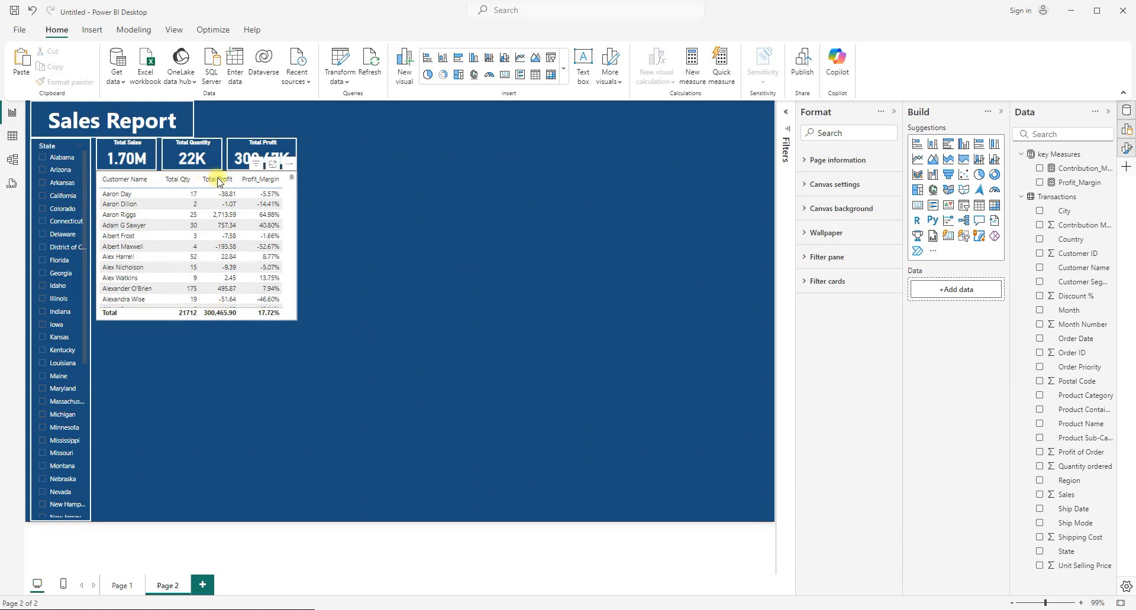
# Try sorting the customer table by Total Profit and Profit_Margin in both directions, and leave it sorted by Total Qty descending.
pyautogui.click(179, 180)
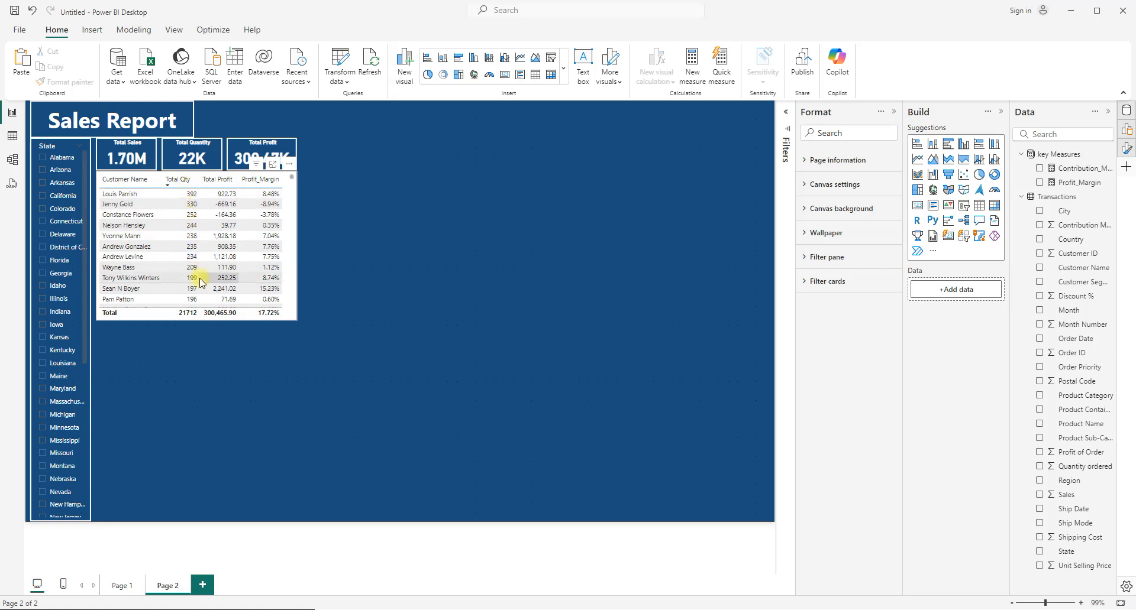
pyautogui.click(224, 180)
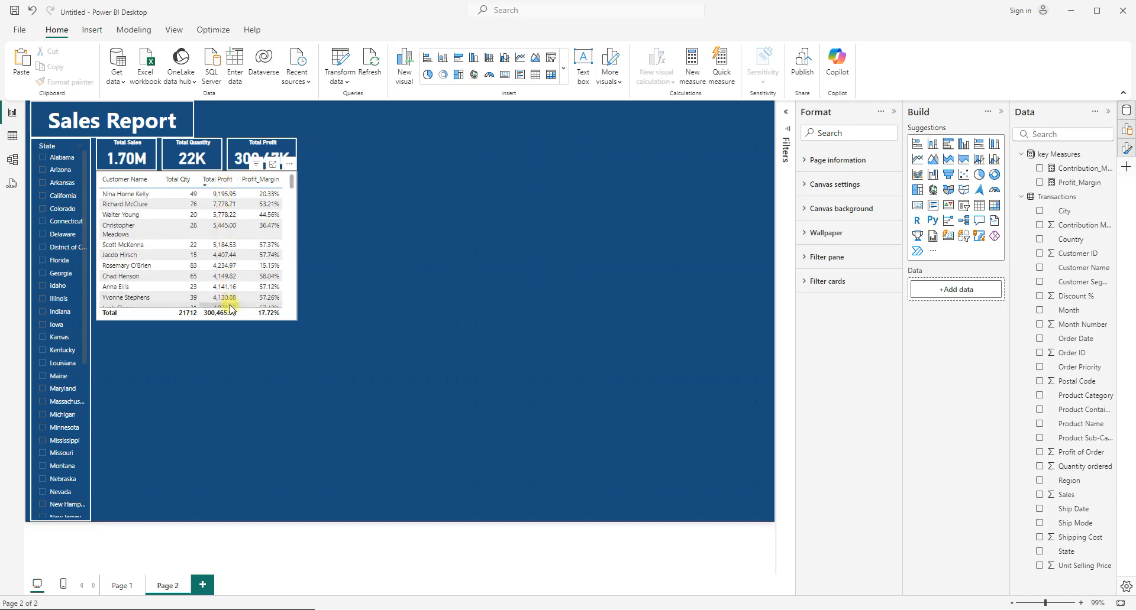
pyautogui.click(220, 183)
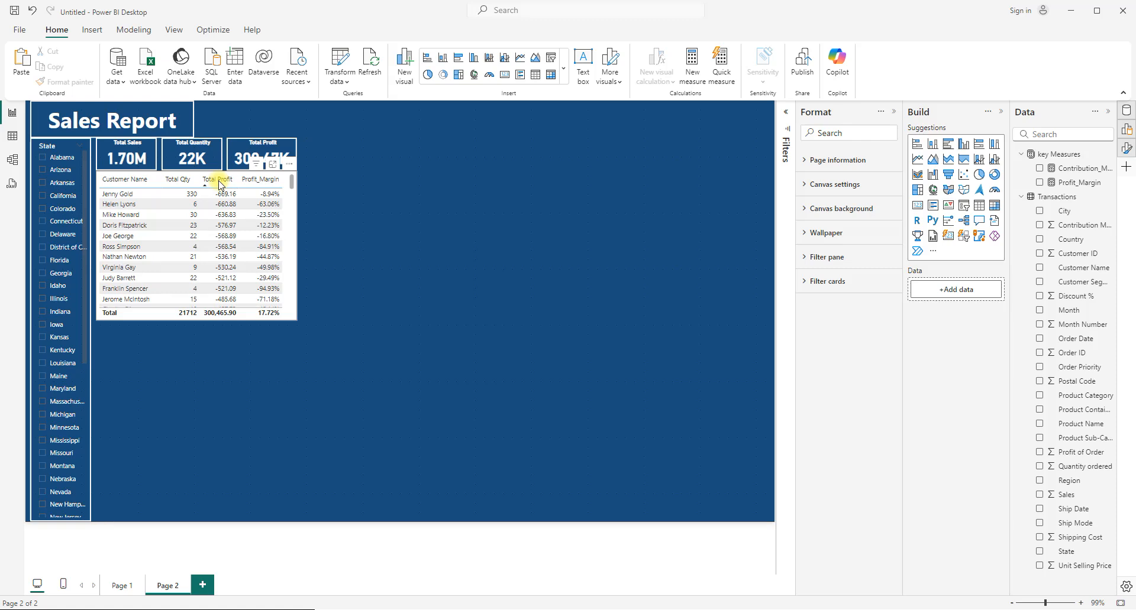
pyautogui.click(264, 181)
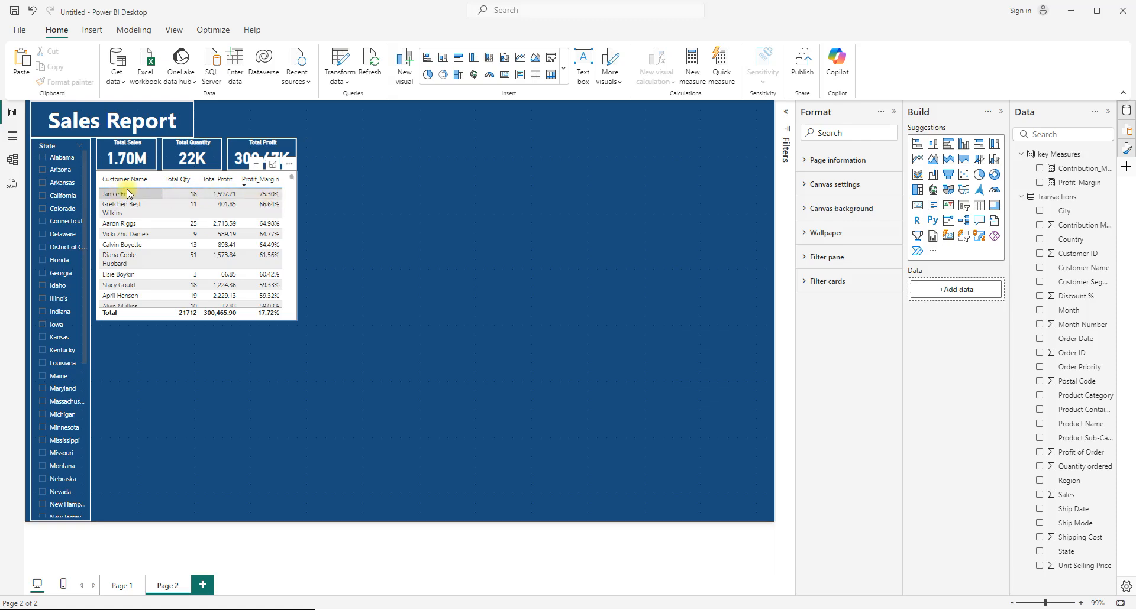
pyautogui.click(258, 185)
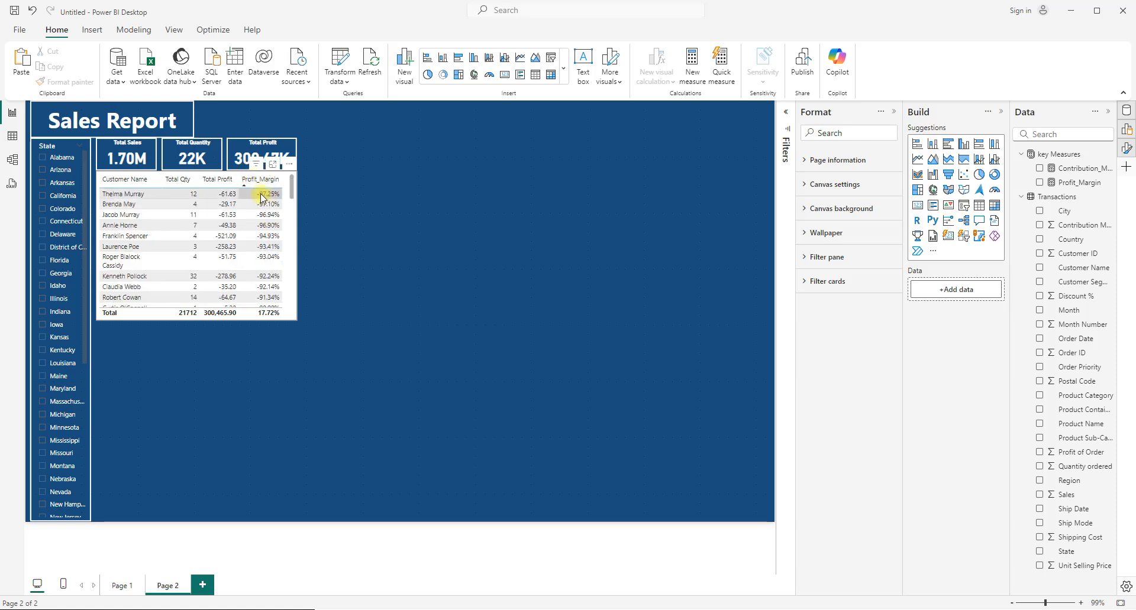
pyautogui.click(179, 180)
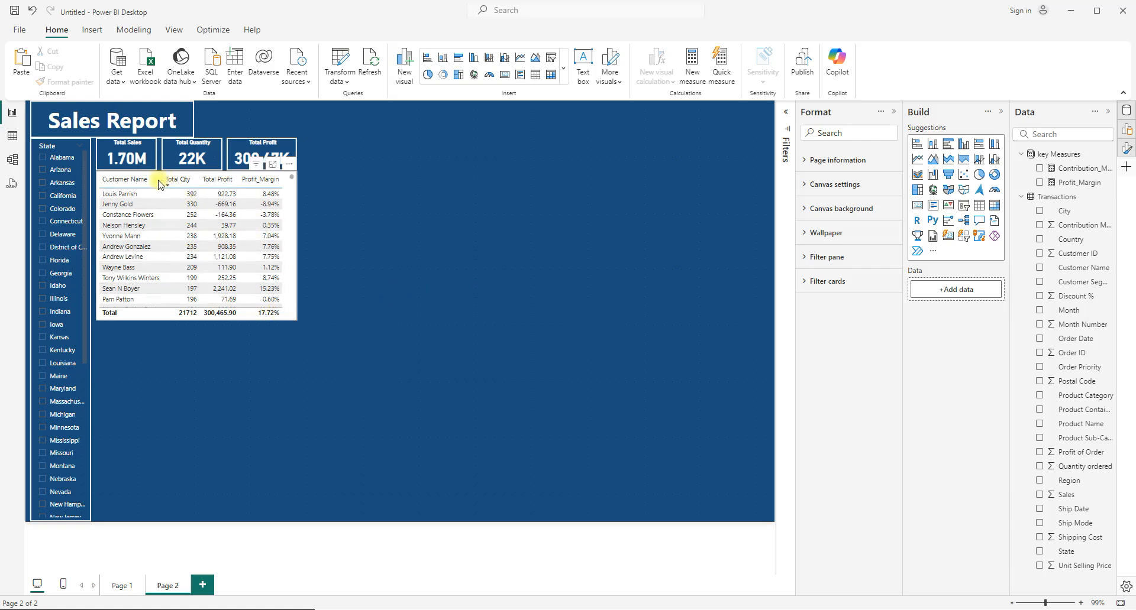
# Place the customer table just below the total cards beside the State slicer, and put a duplicate at the page's lower edge.
pyautogui.click(169, 319)
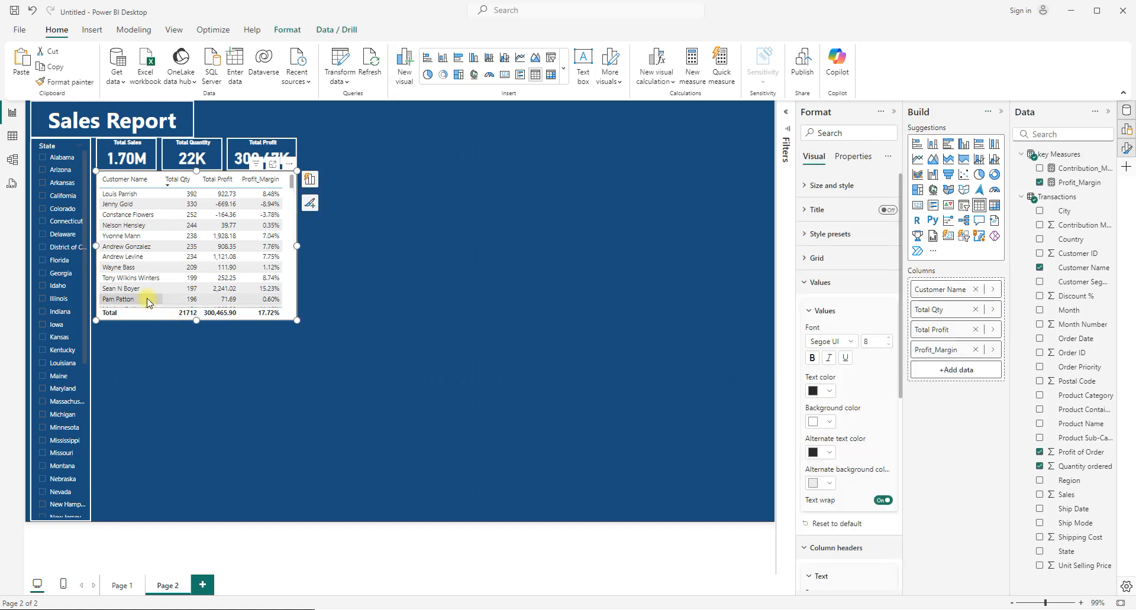
pyautogui.hotkey('ctrl', 'z')
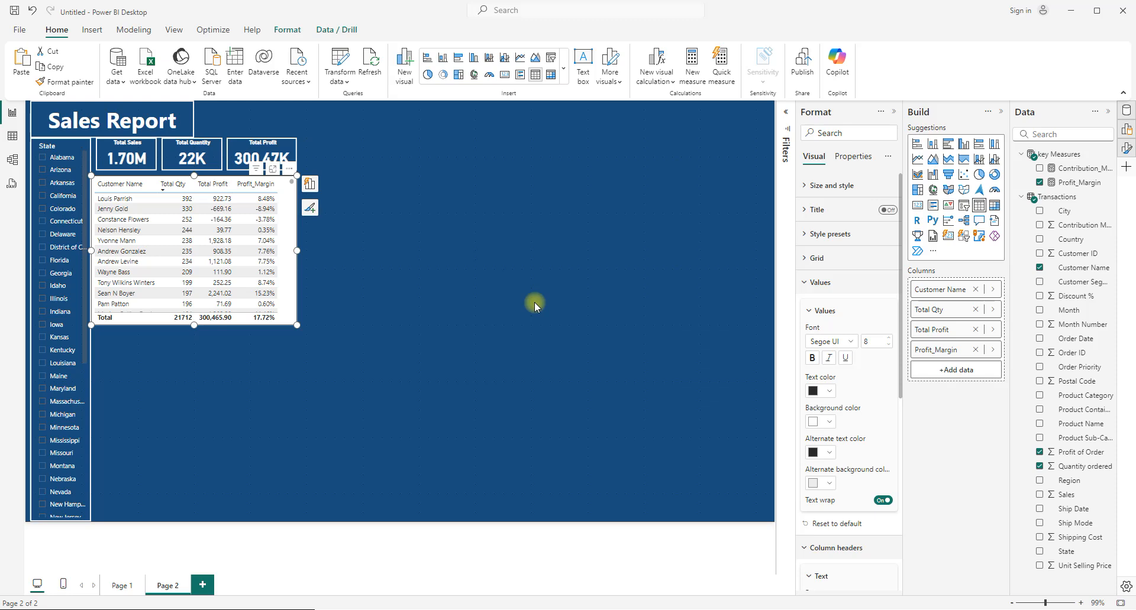
pyautogui.hotkey('ctrl', 'z')
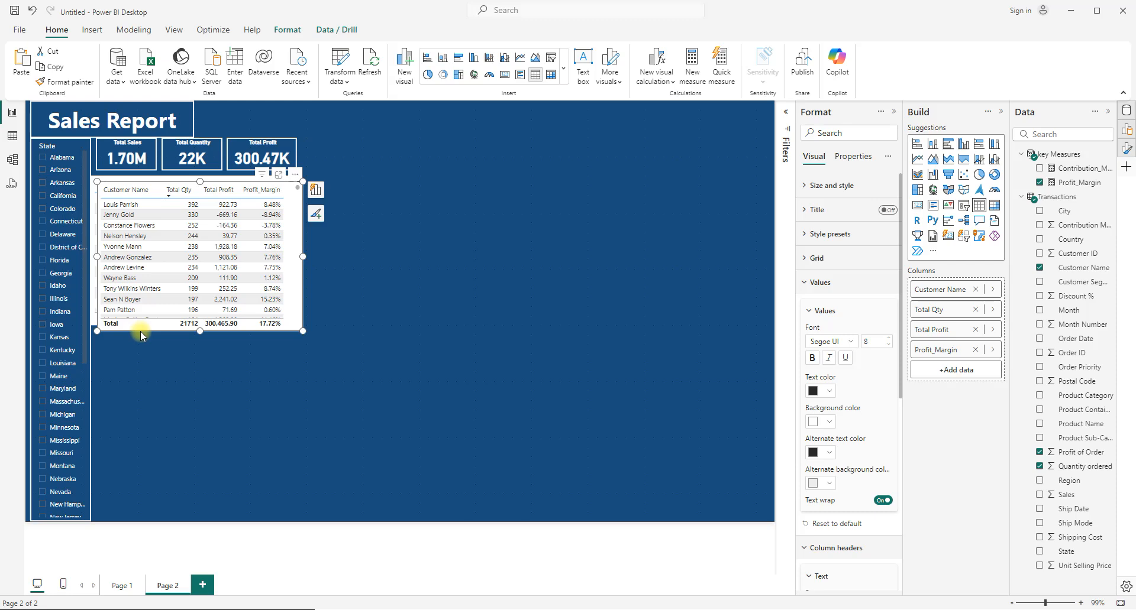
pyautogui.moveTo(141, 331); pyautogui.dragTo(140, 516)
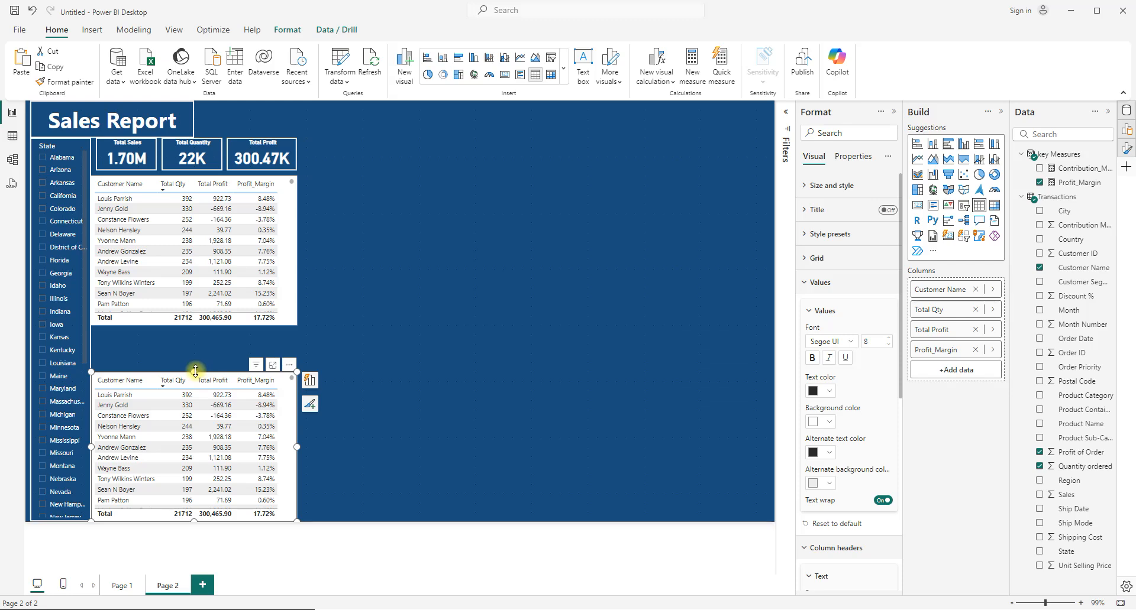
# Nudge the duplicate table slightly up from the page's lower edge and heighten both tables until only a narrow gap separates them.
pyautogui.press('Up')
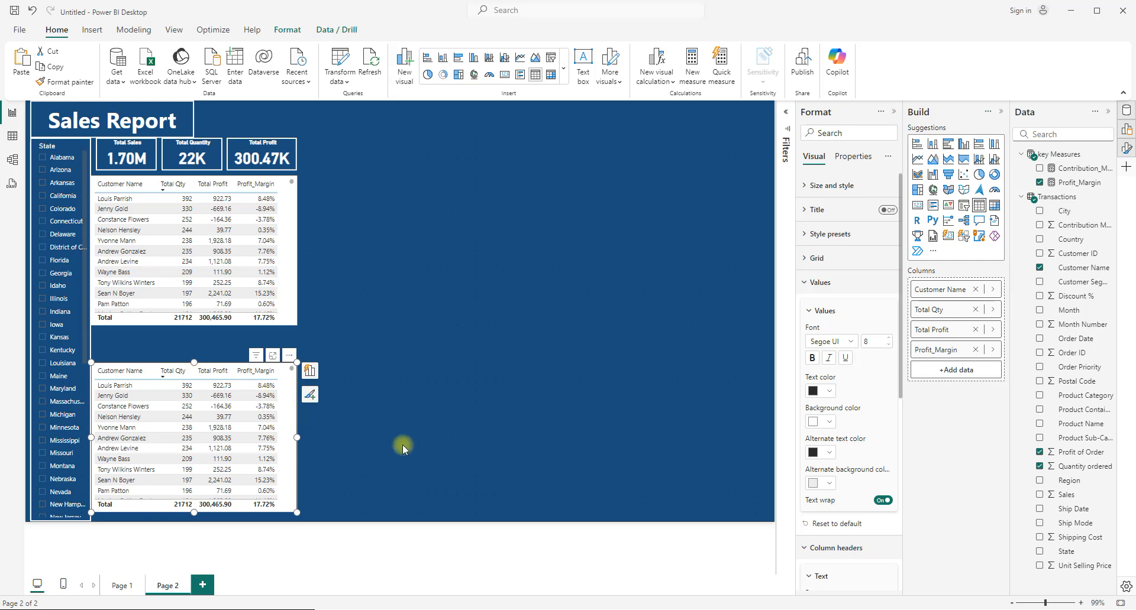
pyautogui.press('Right')
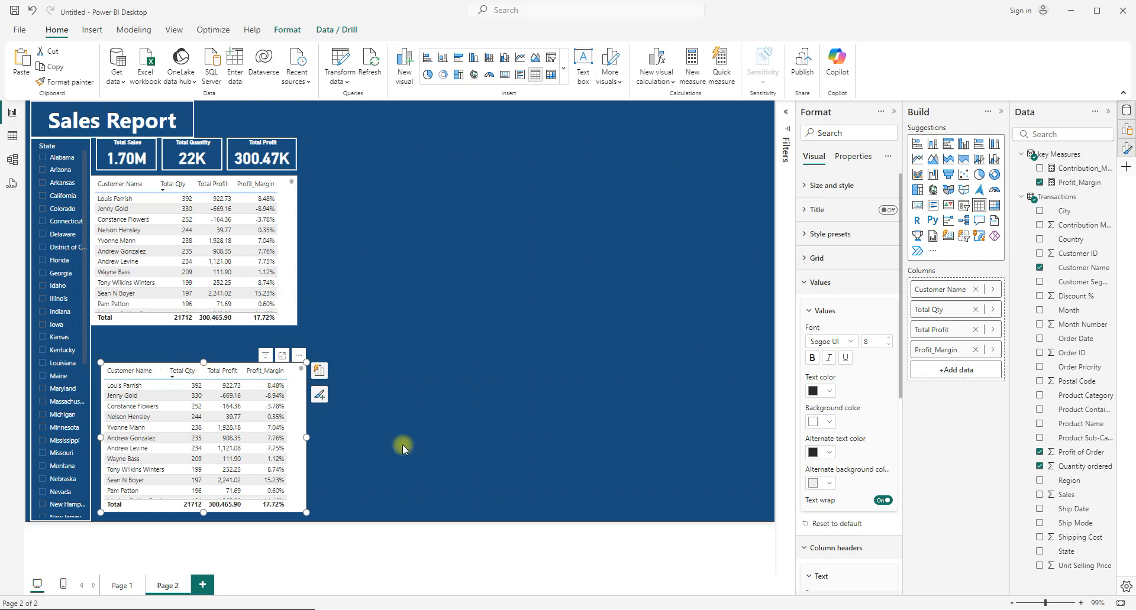
pyautogui.press('Left')
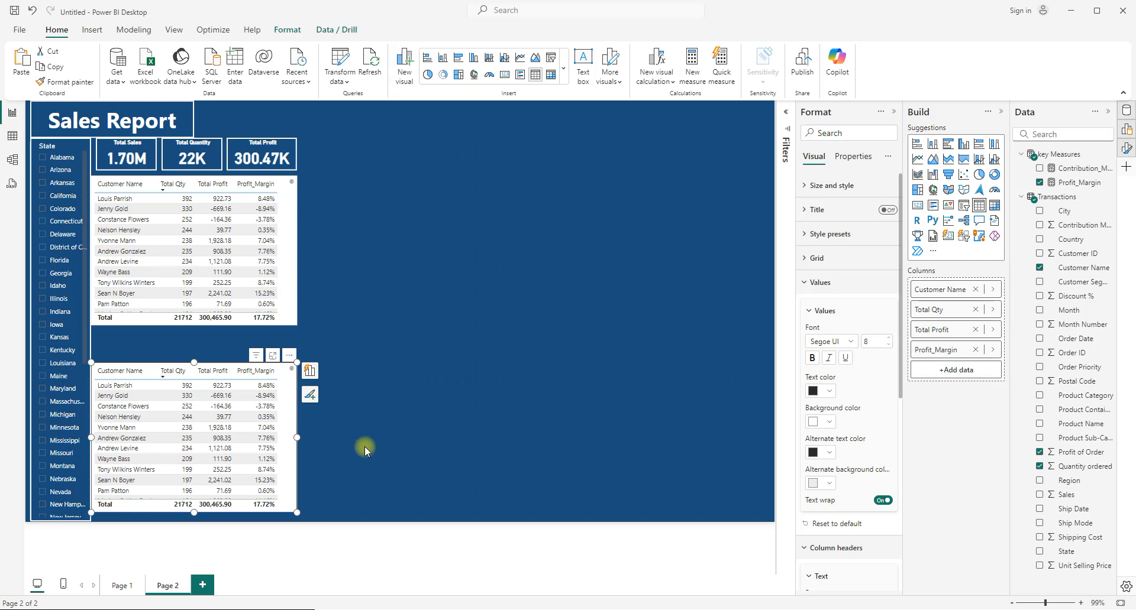
pyautogui.moveTo(194, 362); pyautogui.dragTo(195, 334)
pyautogui.click(196, 325)
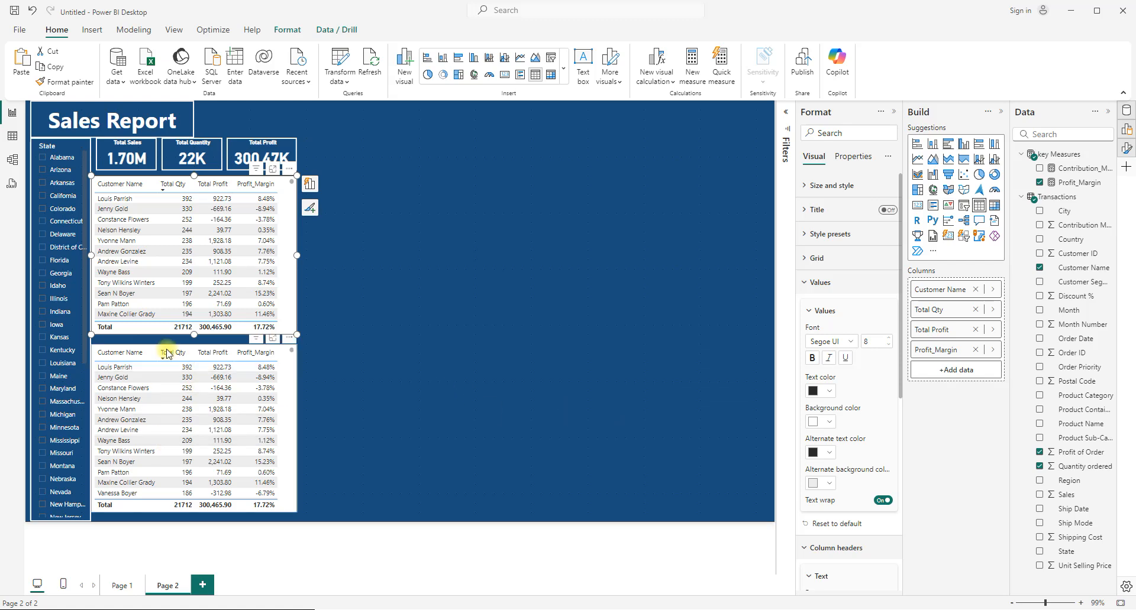
# Replace Customer Name with Product Name as the first column of the lower table.
pyautogui.click(122, 512)
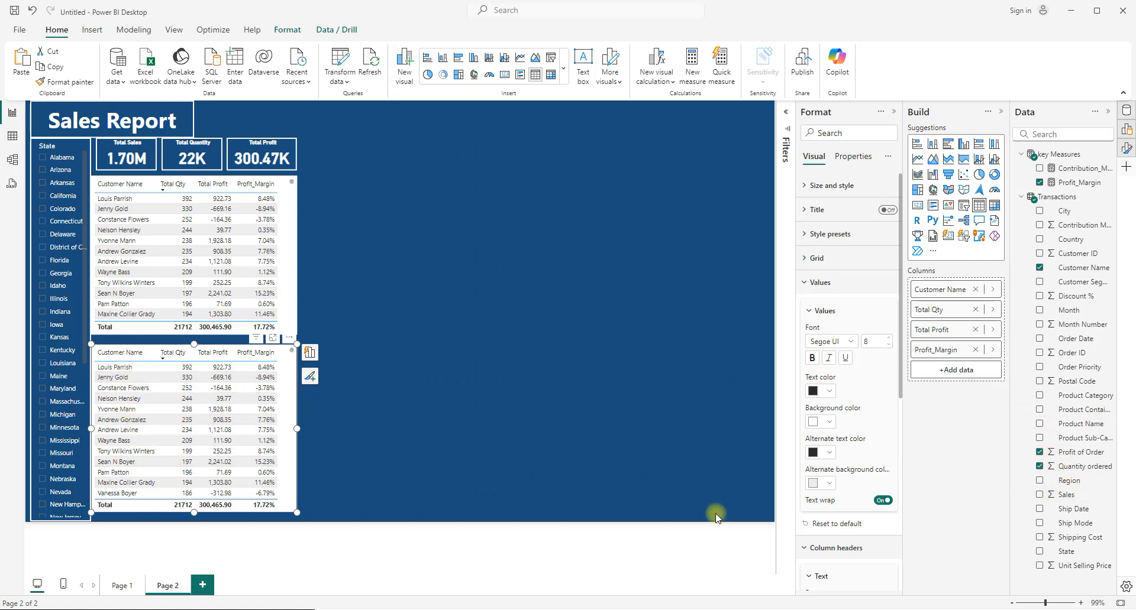
pyautogui.click(976, 290)
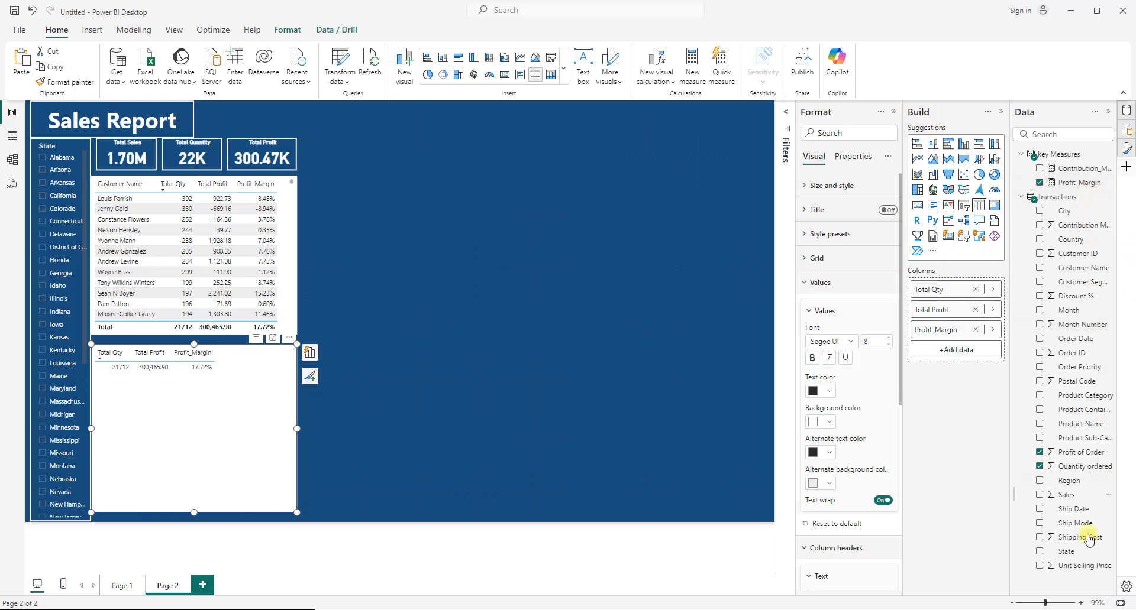
pyautogui.moveTo(1090, 424); pyautogui.dragTo(964, 286)
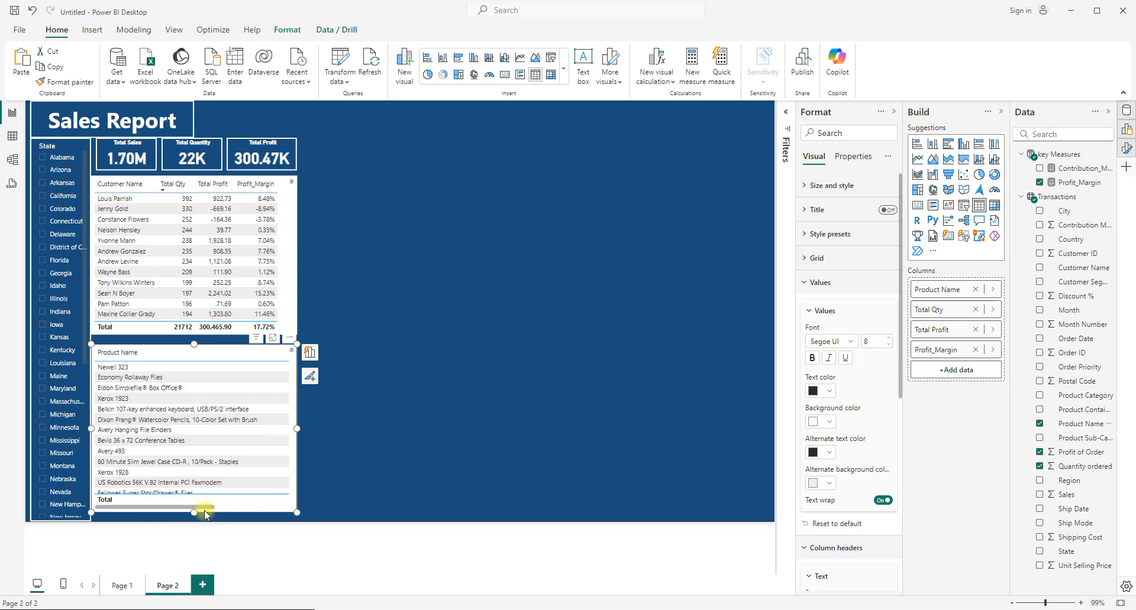
# Narrow the lower table's Product Name column until the quantity, profit and margin columns all fit beside it.
pyautogui.moveTo(204, 507); pyautogui.dragTo(244, 509)
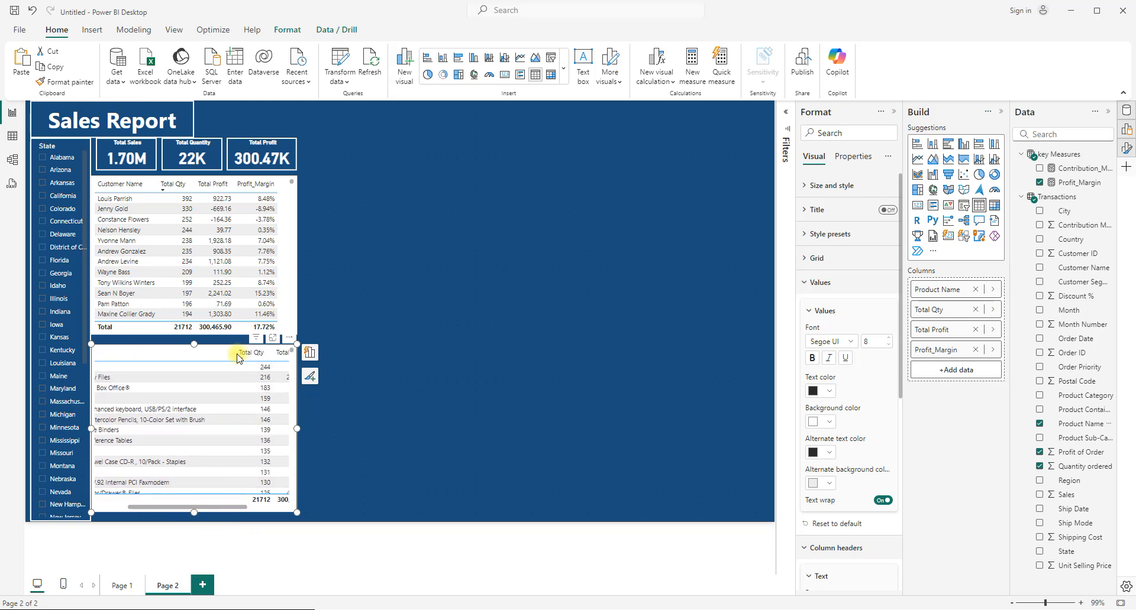
pyautogui.moveTo(234, 353); pyautogui.dragTo(153, 356)
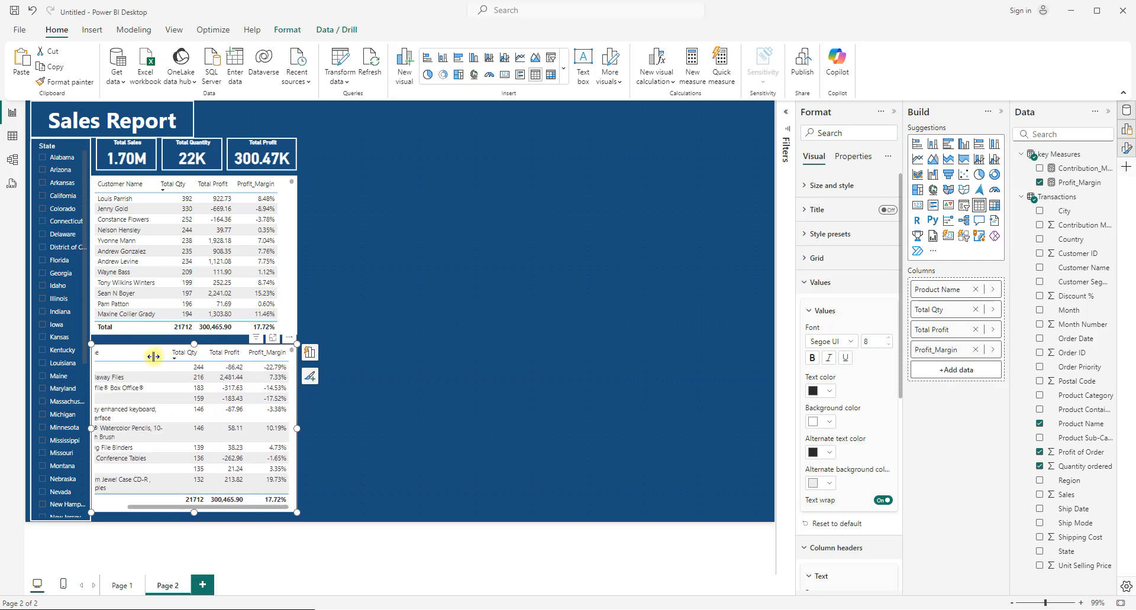
pyautogui.moveTo(219, 507); pyautogui.dragTo(170, 503)
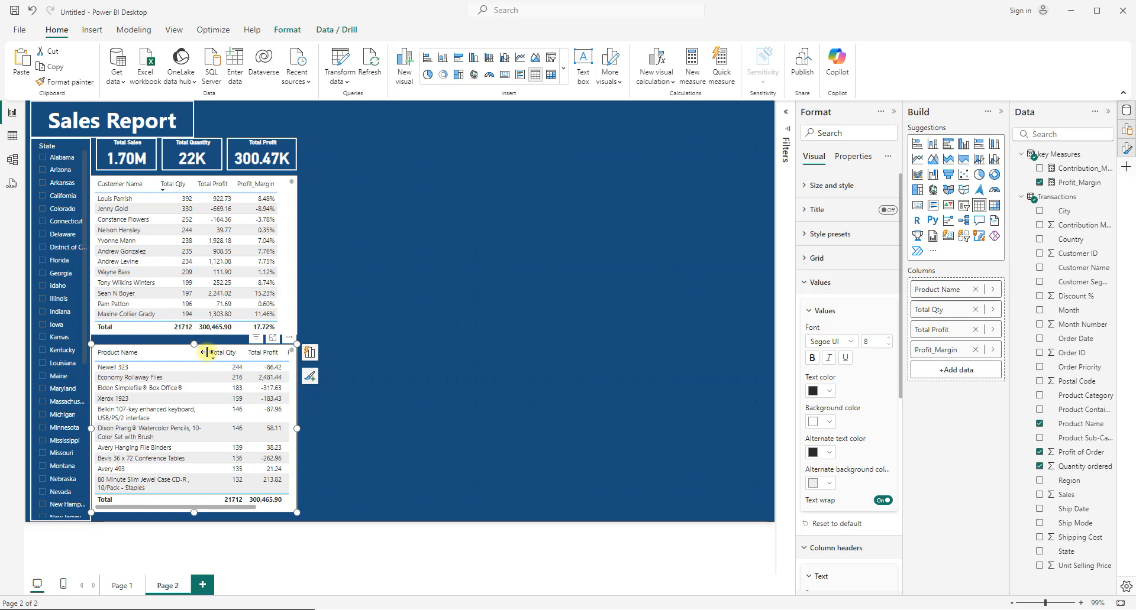
pyautogui.moveTo(206, 352); pyautogui.dragTo(180, 354)
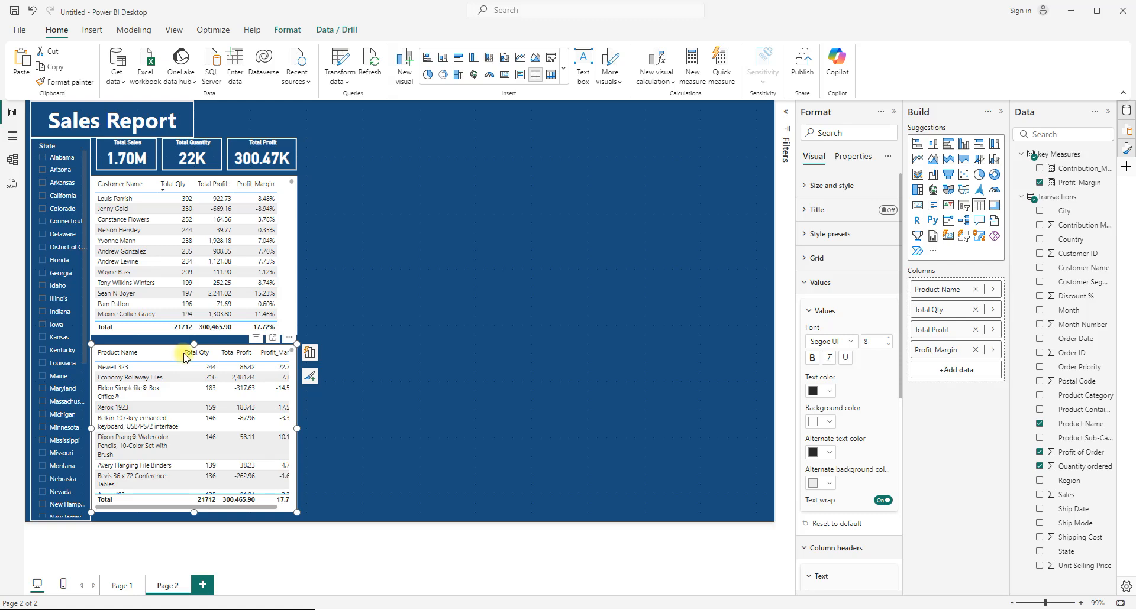
pyautogui.moveTo(180, 355); pyautogui.dragTo(168, 355)
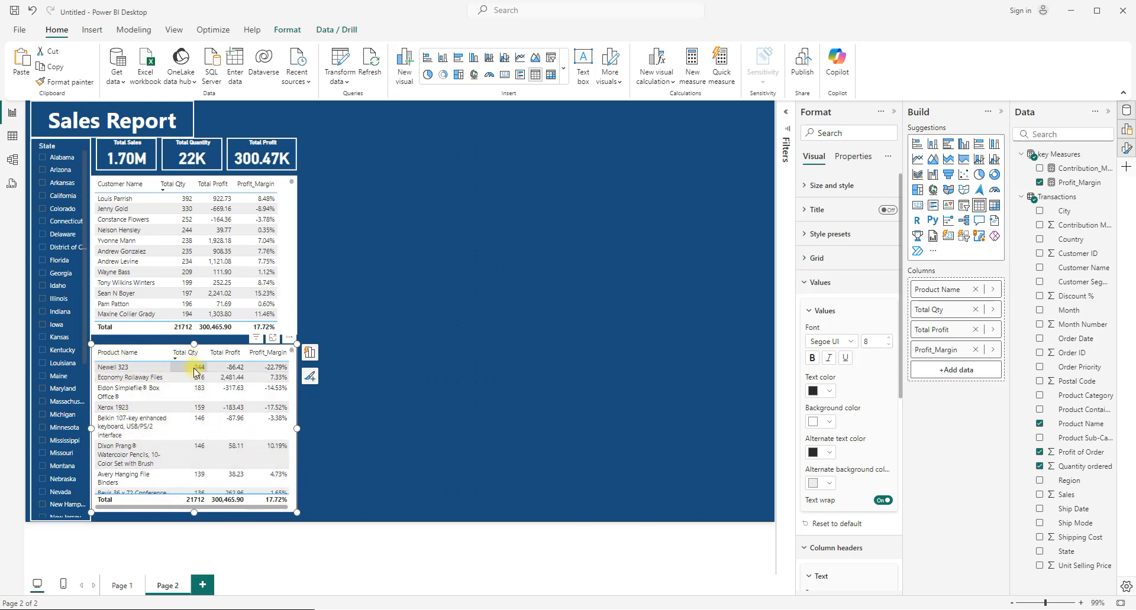
# Try sorting the product table by Total Profit and by Profit_Margin, both descending.
pyautogui.click(228, 354)
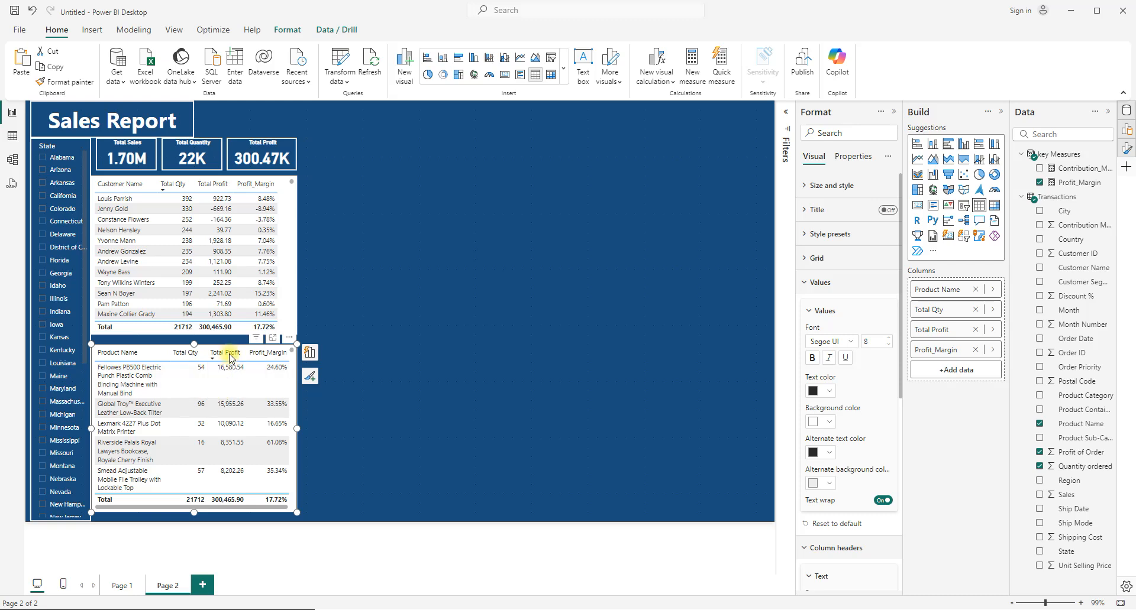
pyautogui.click(273, 355)
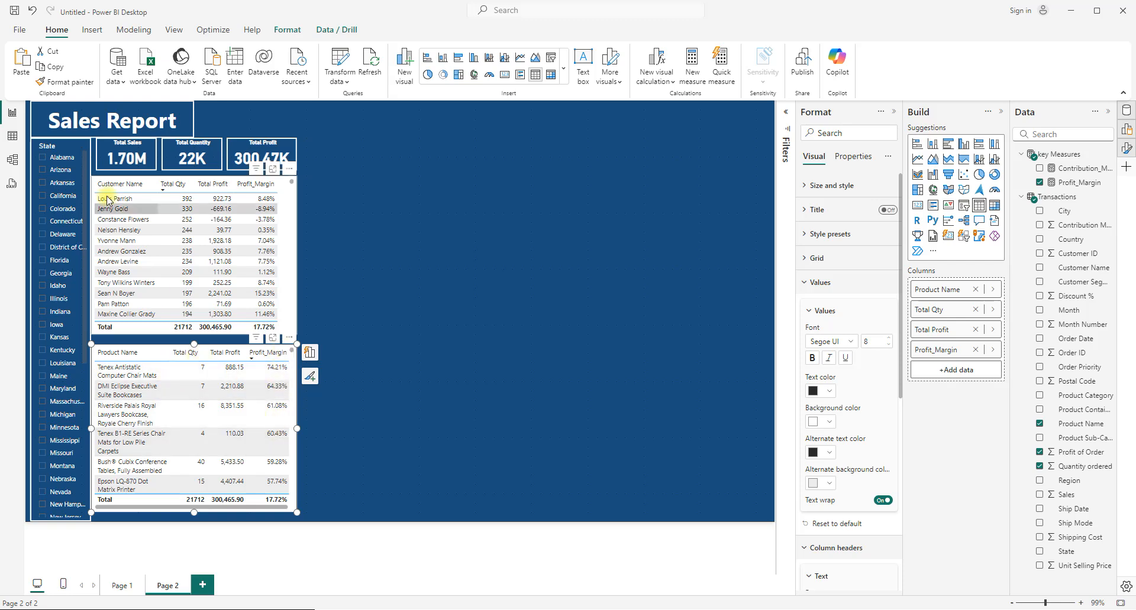
# Test the State slicer by filtering the page to Alabama, Arizona and Arkansas in turn, and clear the selection.
pyautogui.click(43, 159)
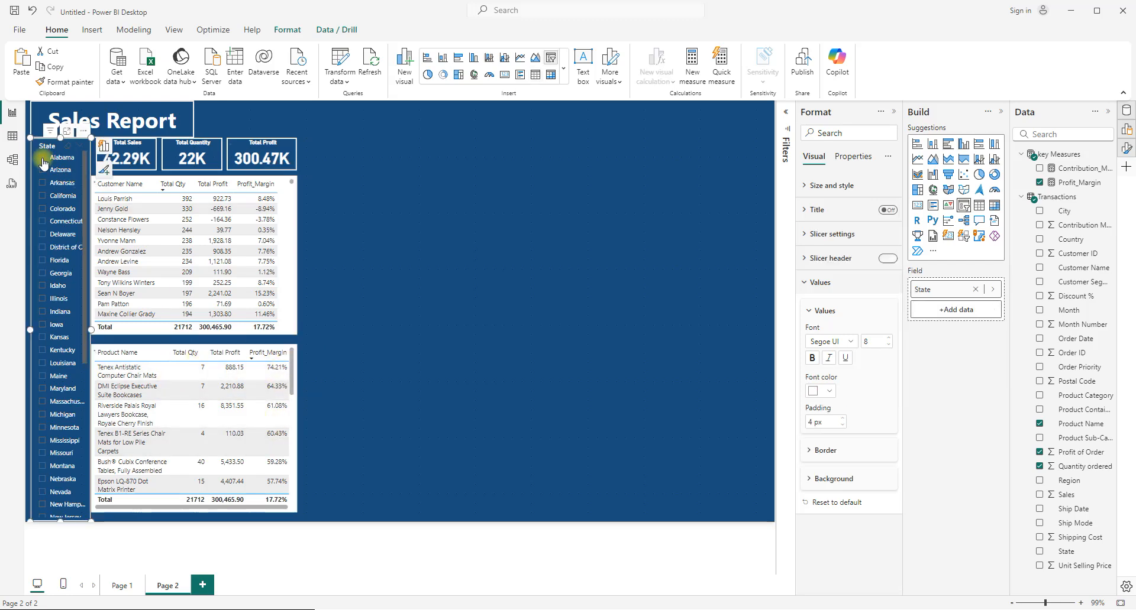
pyautogui.click(39, 172)
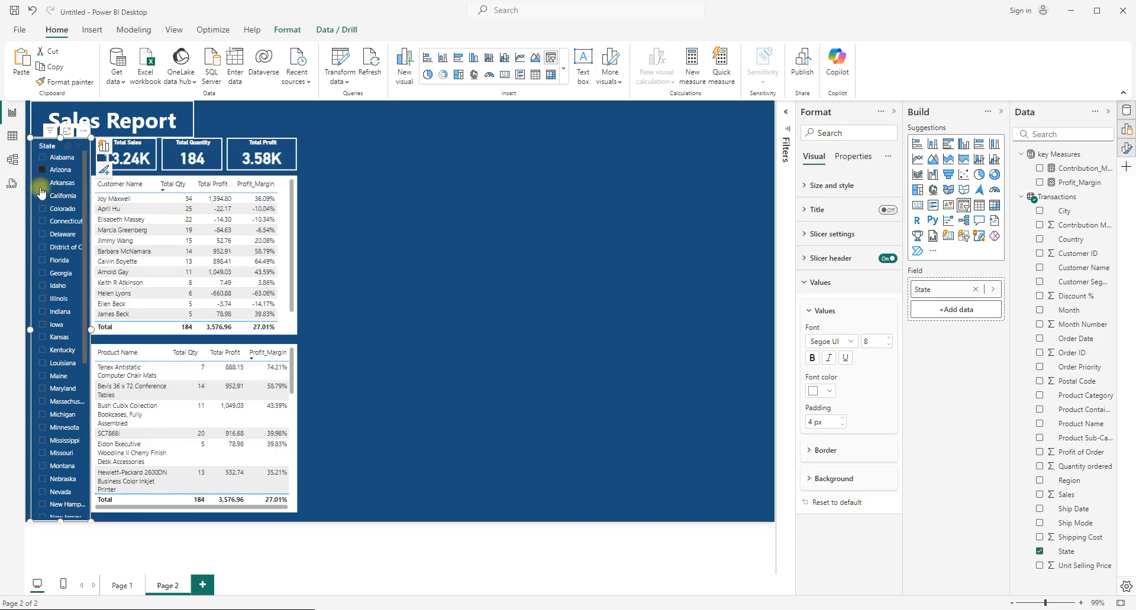
pyautogui.click(39, 186)
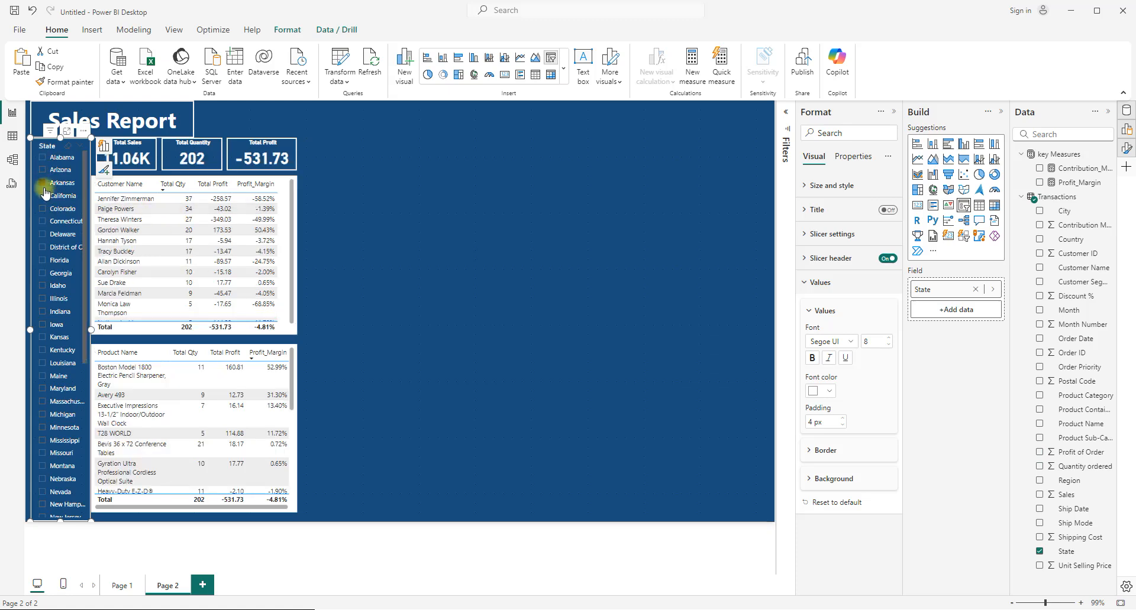
pyautogui.click(42, 185)
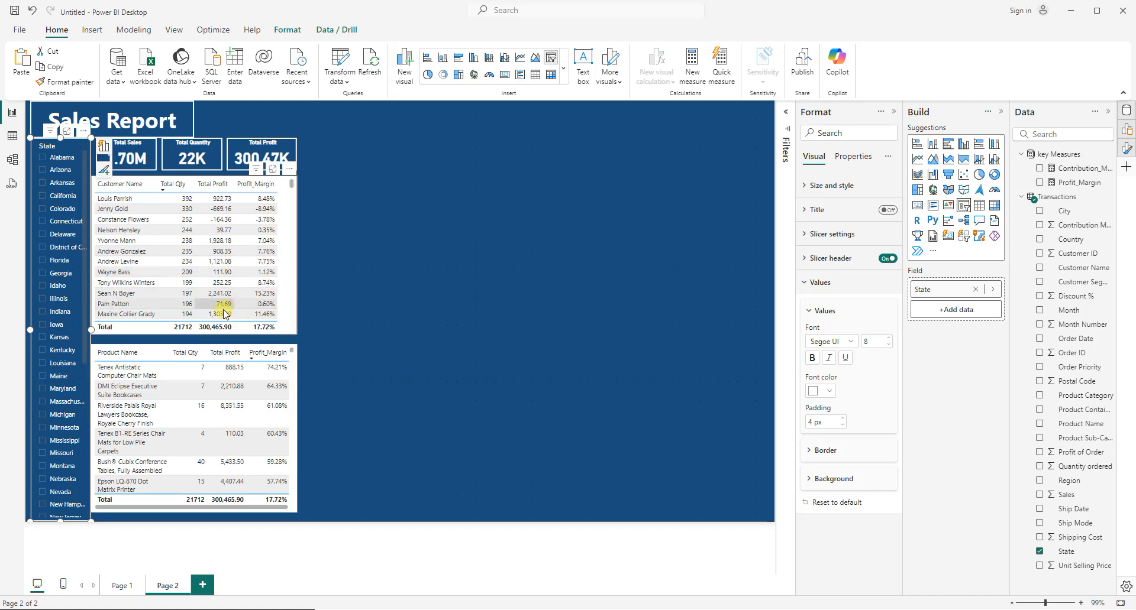
# Sort the product table by Total Qty in descending order.
pyautogui.click(189, 353)
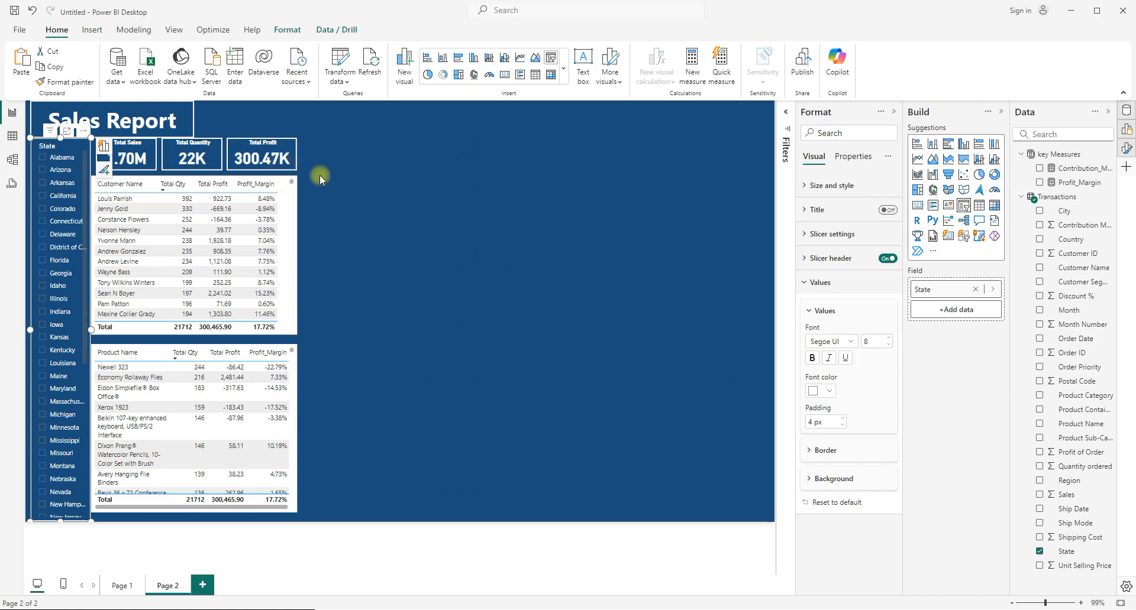
# Duplicate the Total Profit card and place the copy directly beside the original in the card row.
pyautogui.click(230, 167)
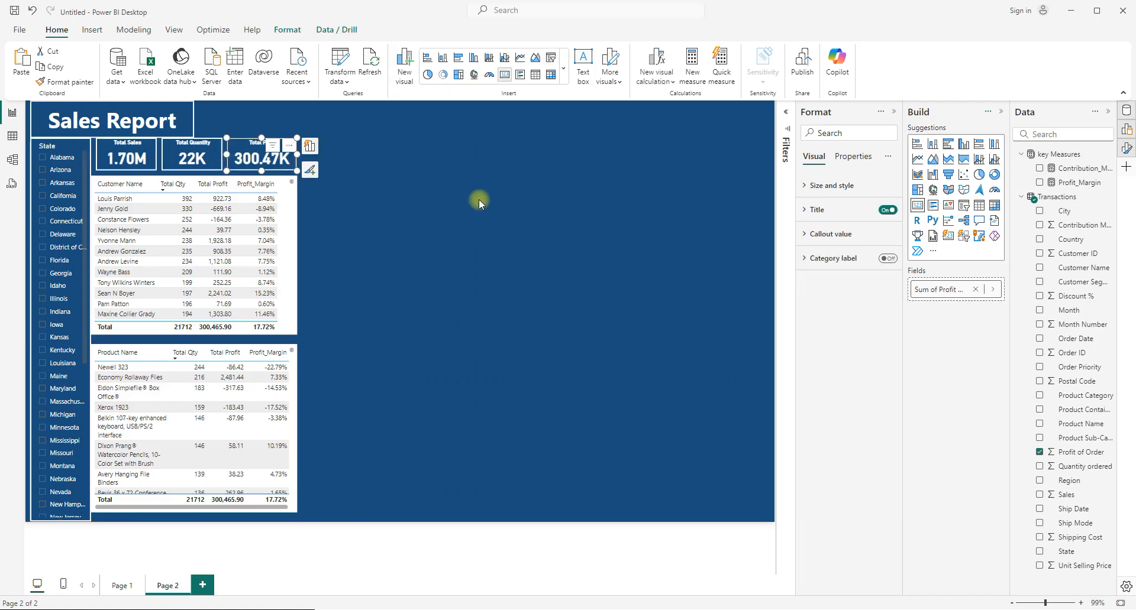
pyautogui.hotkey('ctrl', 'v')
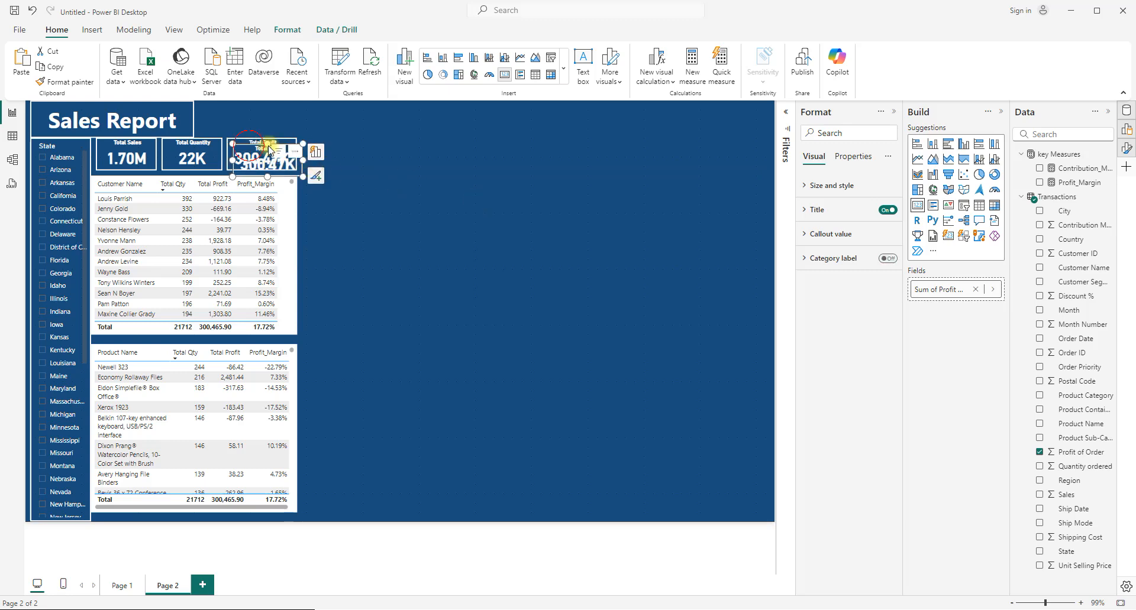
pyautogui.moveTo(248, 153); pyautogui.dragTo(320, 149)
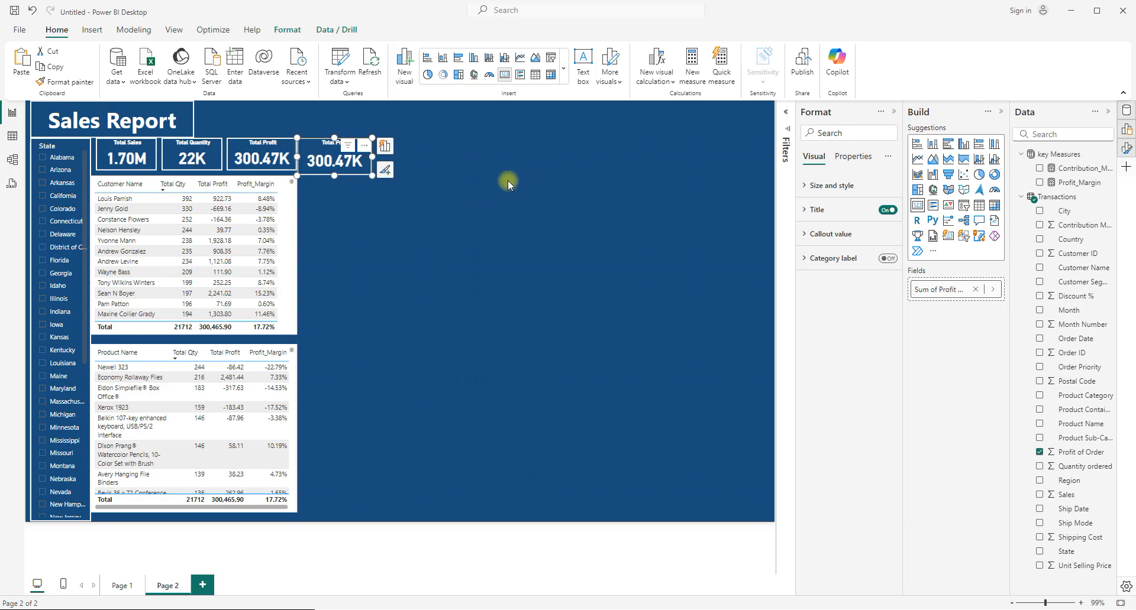
# Replace the Profit of Order field in the duplicated card with the Profit_Margin measure.
pyautogui.click(1040, 453)
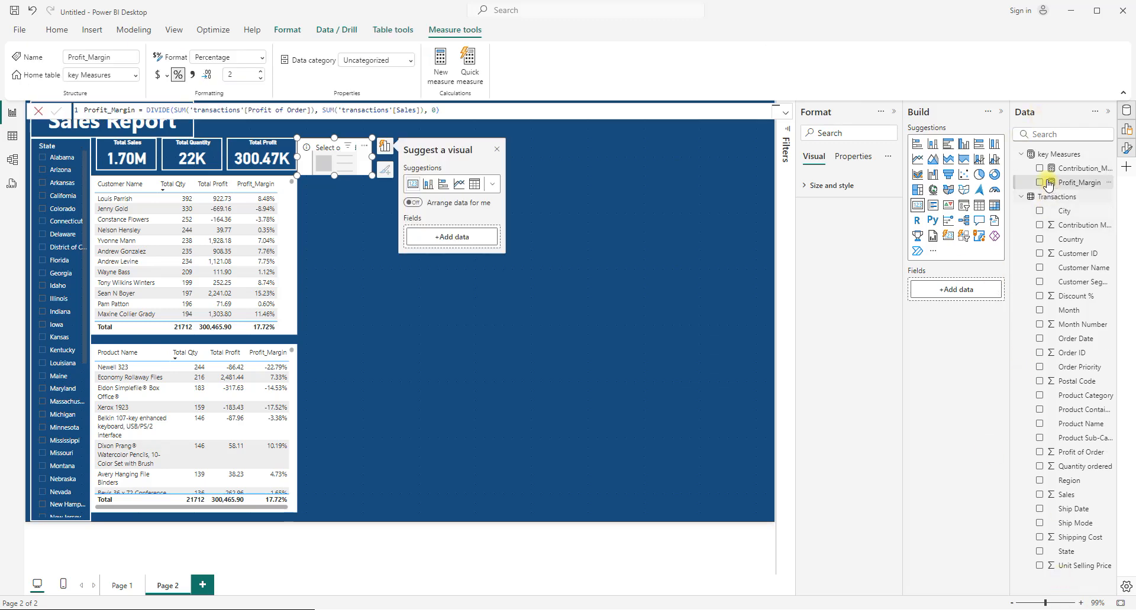
pyautogui.click(1041, 183)
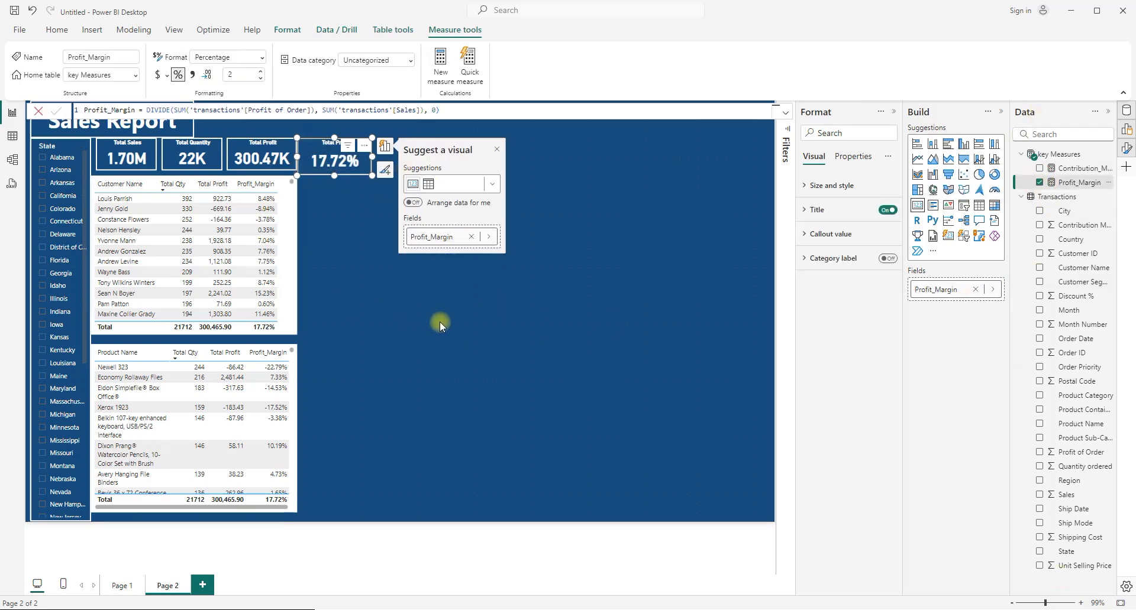
pyautogui.click(378, 247)
pyautogui.click(364, 196)
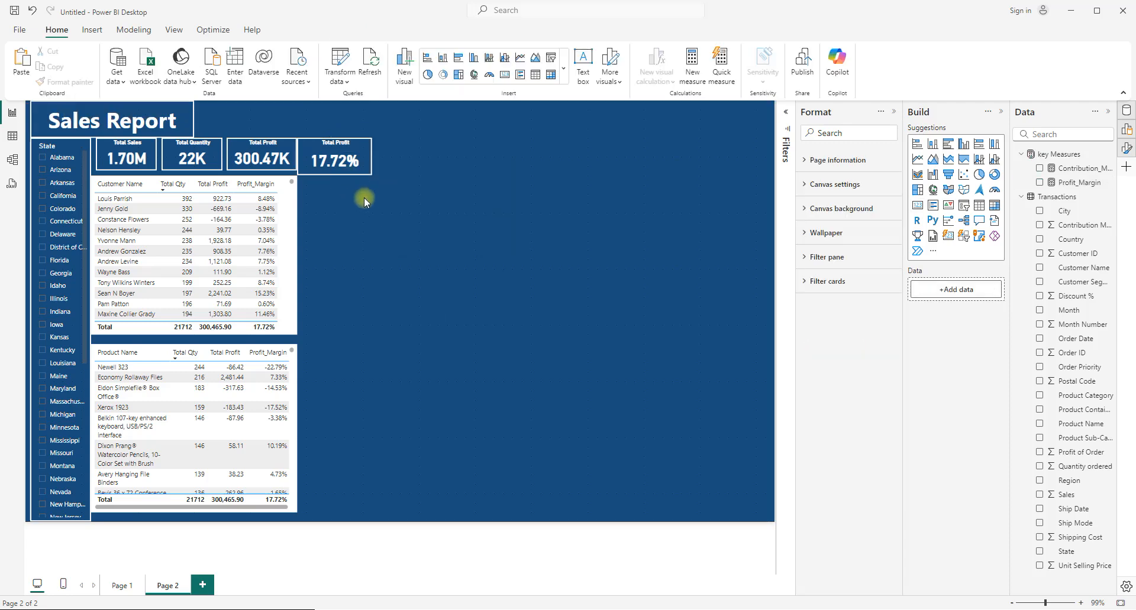
# Try shortening the Profit_Margin card and moving it away from the Total Profit card, and undo the card's changes.
pyautogui.click(335, 173)
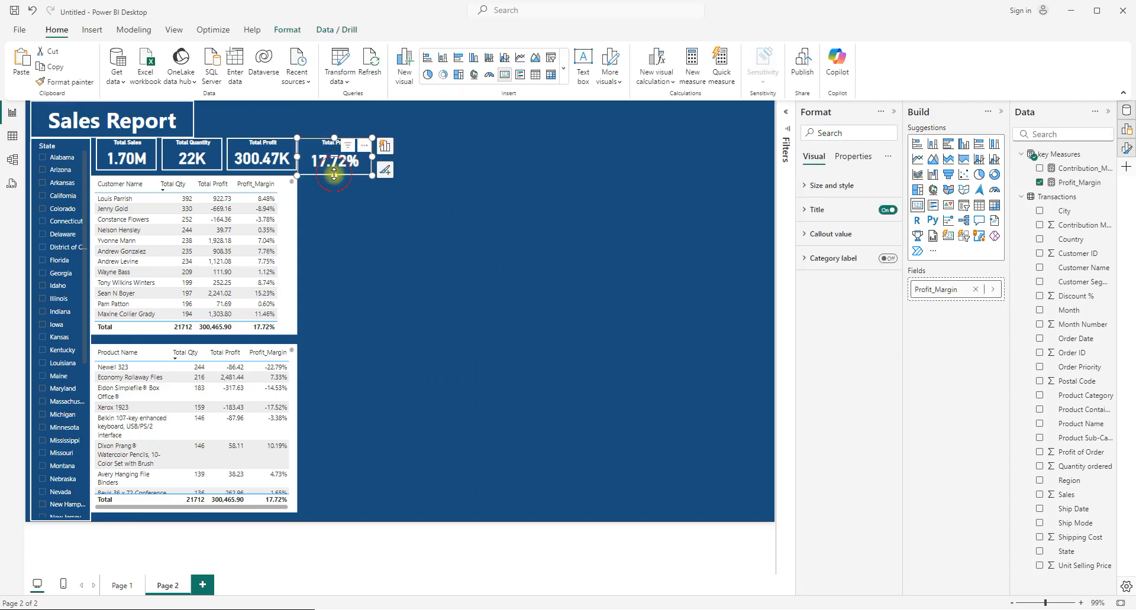
pyautogui.moveTo(335, 172); pyautogui.dragTo(335, 172)
pyautogui.moveTo(335, 176); pyautogui.dragTo(335, 172)
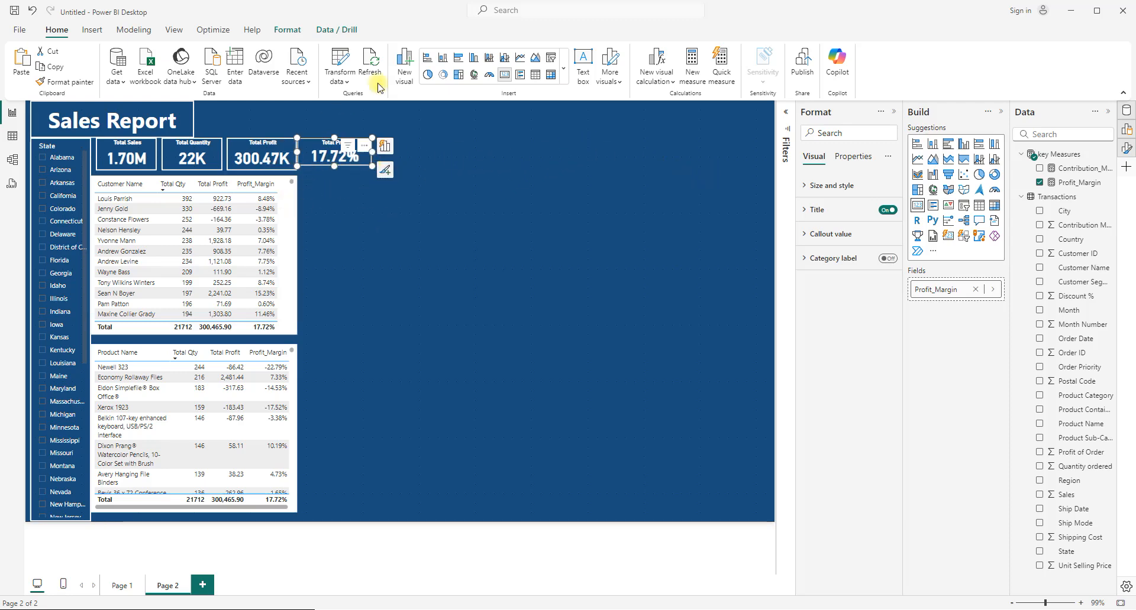
pyautogui.moveTo(349, 155); pyautogui.dragTo(318, 144)
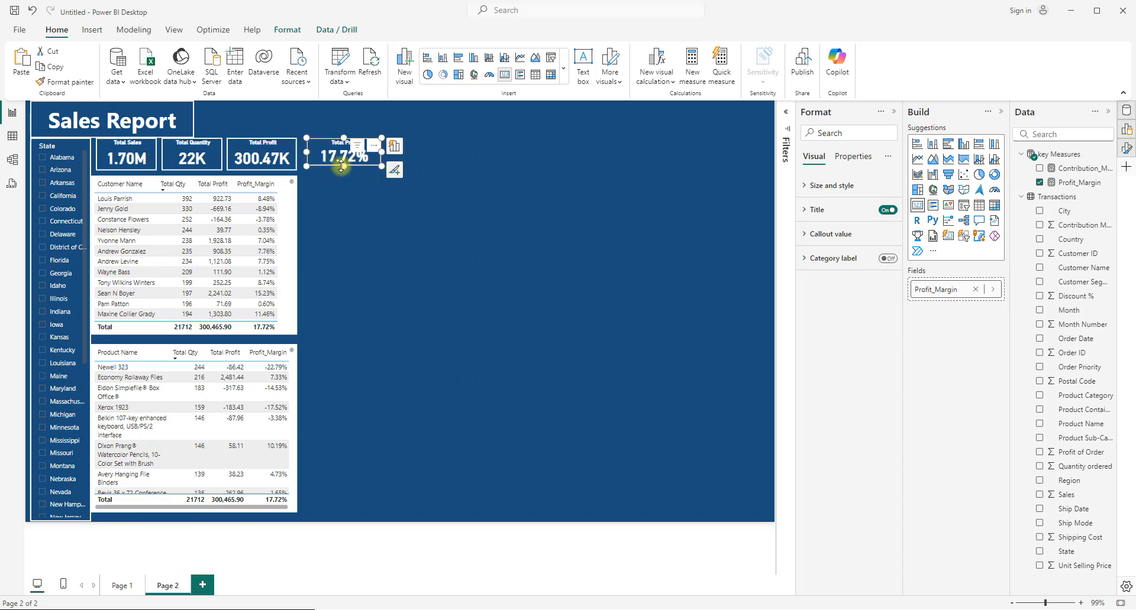
pyautogui.moveTo(341, 169); pyautogui.dragTo(342, 168)
pyautogui.hotkey('ctrl', 'z')
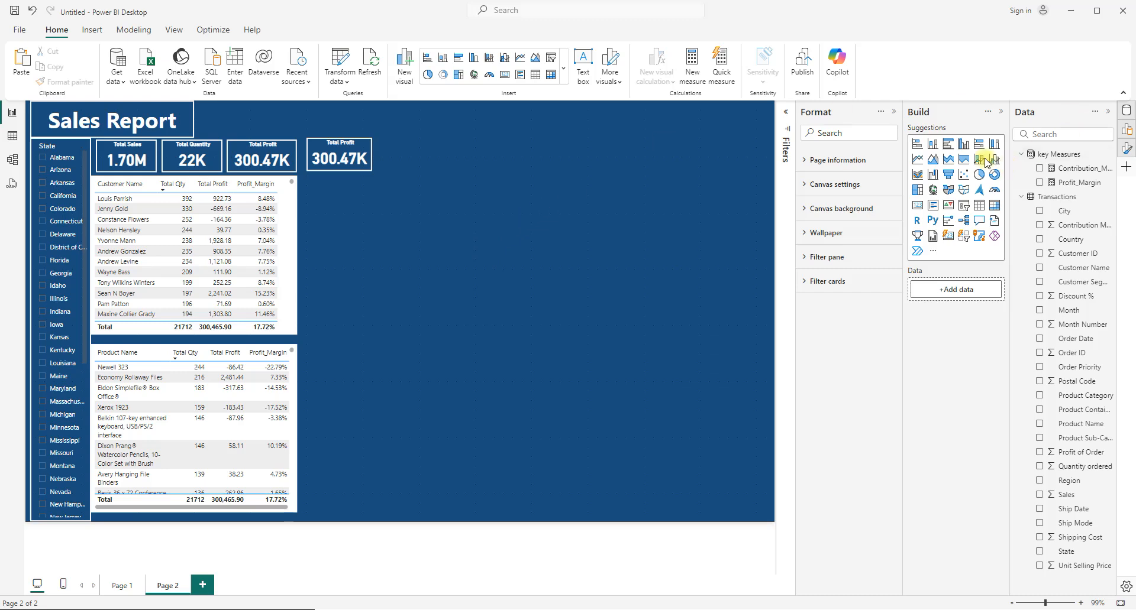
# Insert a line chart below the duplicated card and size it to 792 wide by 192 high, reaching the page's right edge.
pyautogui.click(1001, 111)
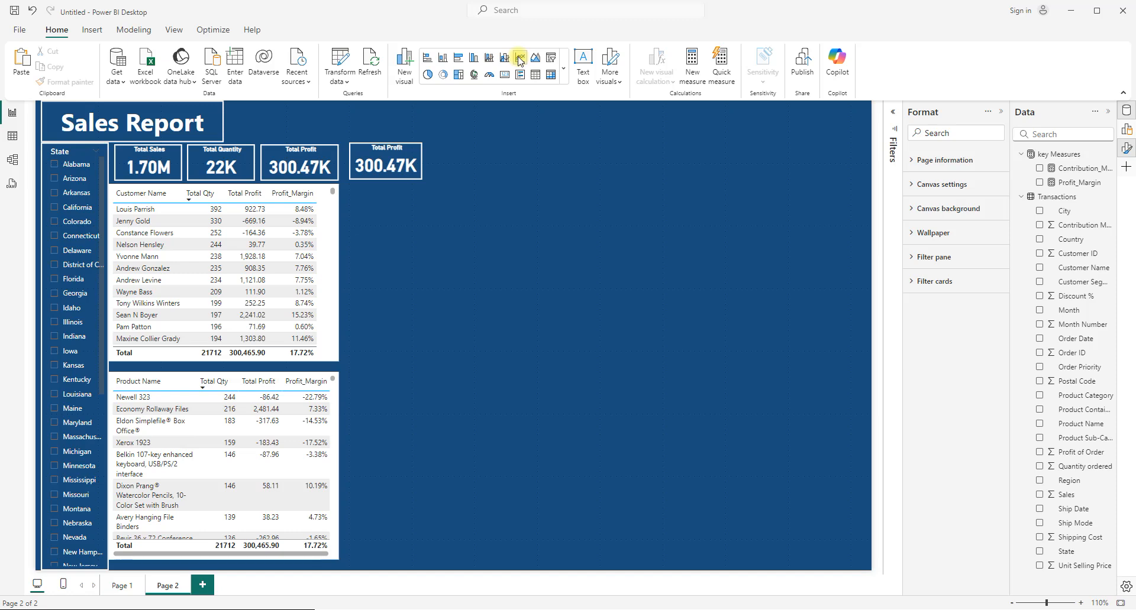
pyautogui.click(519, 59)
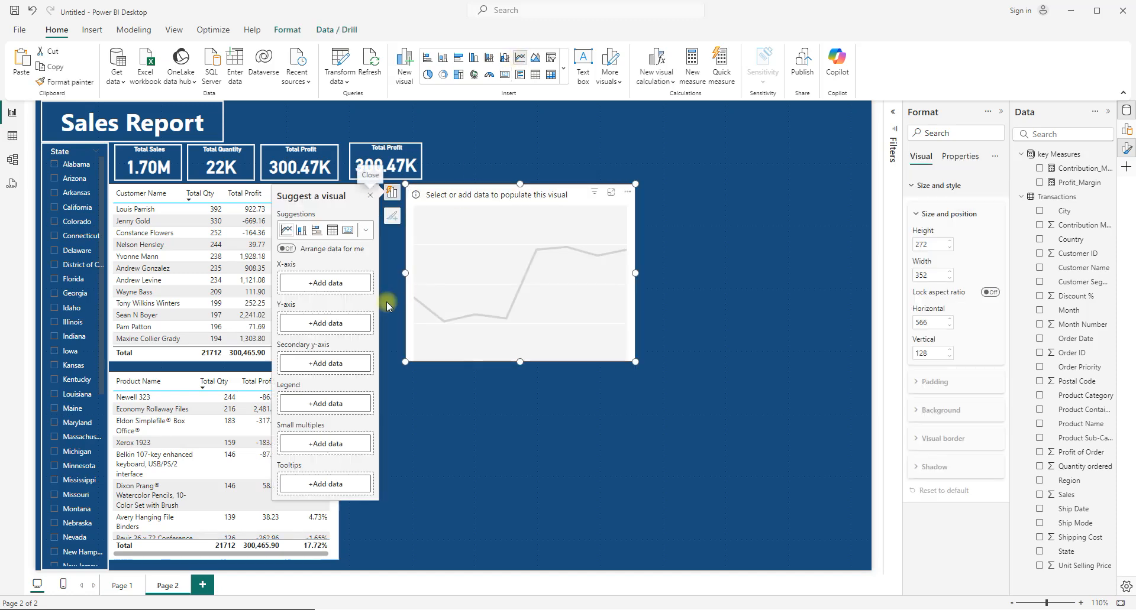
pyautogui.moveTo(405, 275); pyautogui.dragTo(351, 267)
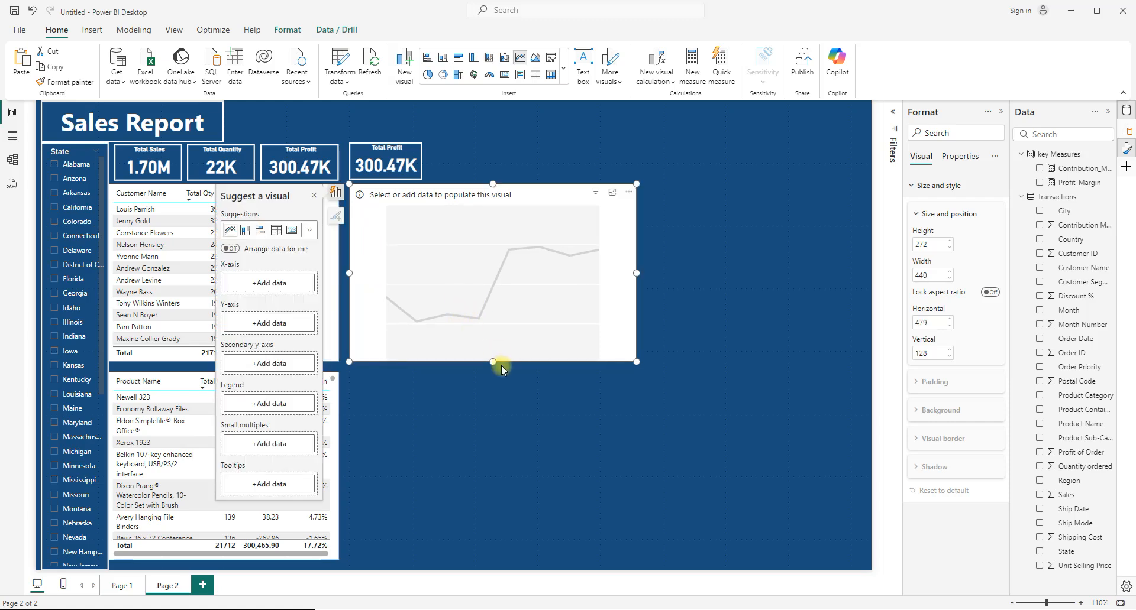
pyautogui.moveTo(492, 363); pyautogui.dragTo(493, 289)
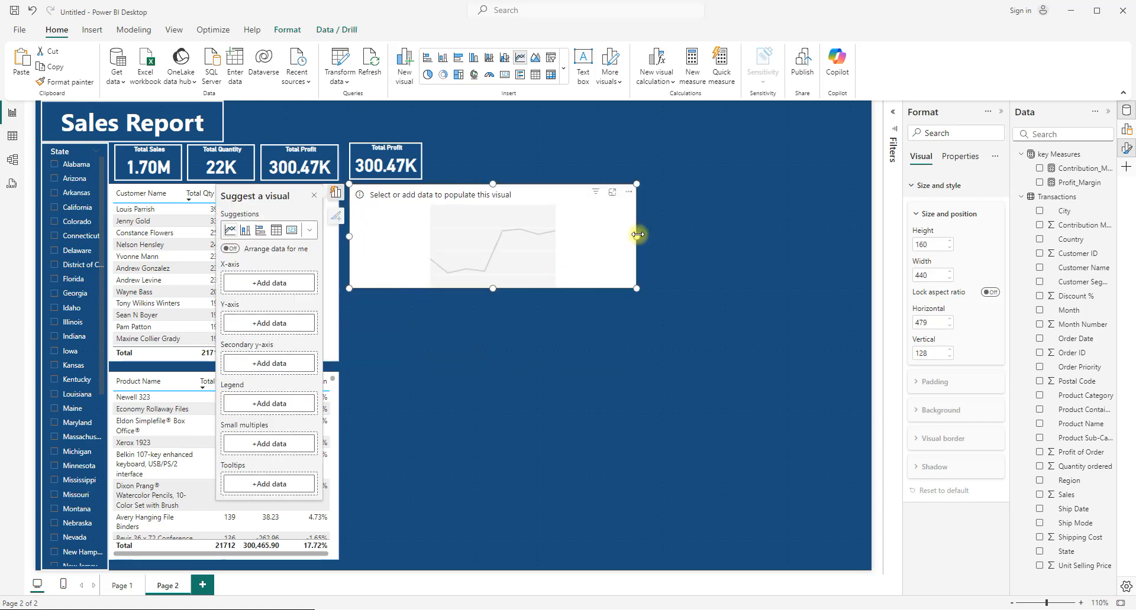
pyautogui.moveTo(637, 235); pyautogui.dragTo(868, 247)
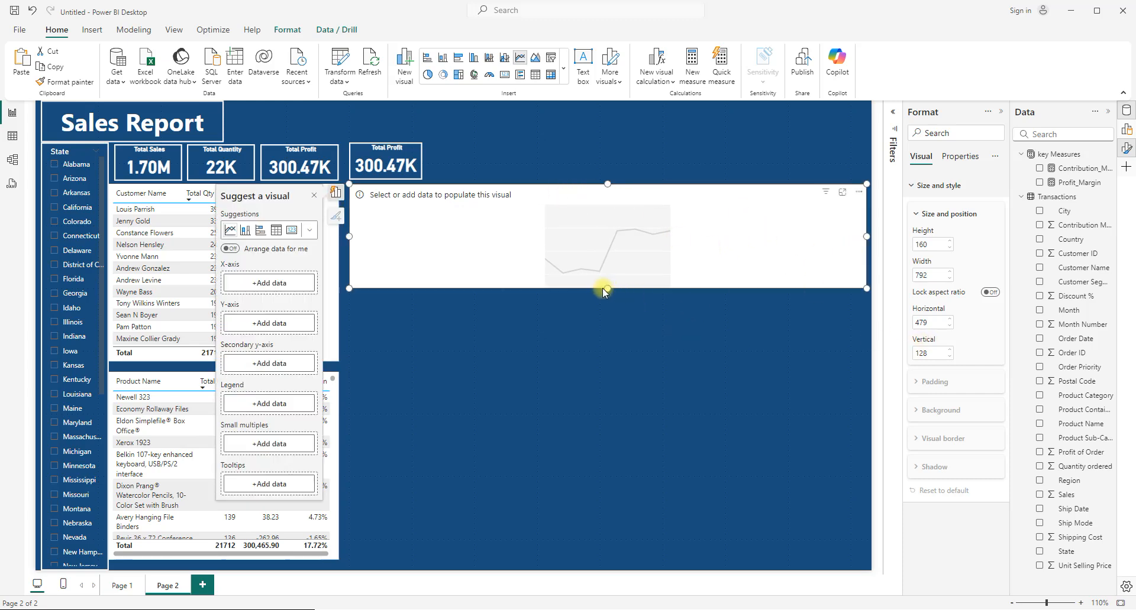
pyautogui.moveTo(608, 291); pyautogui.dragTo(610, 309)
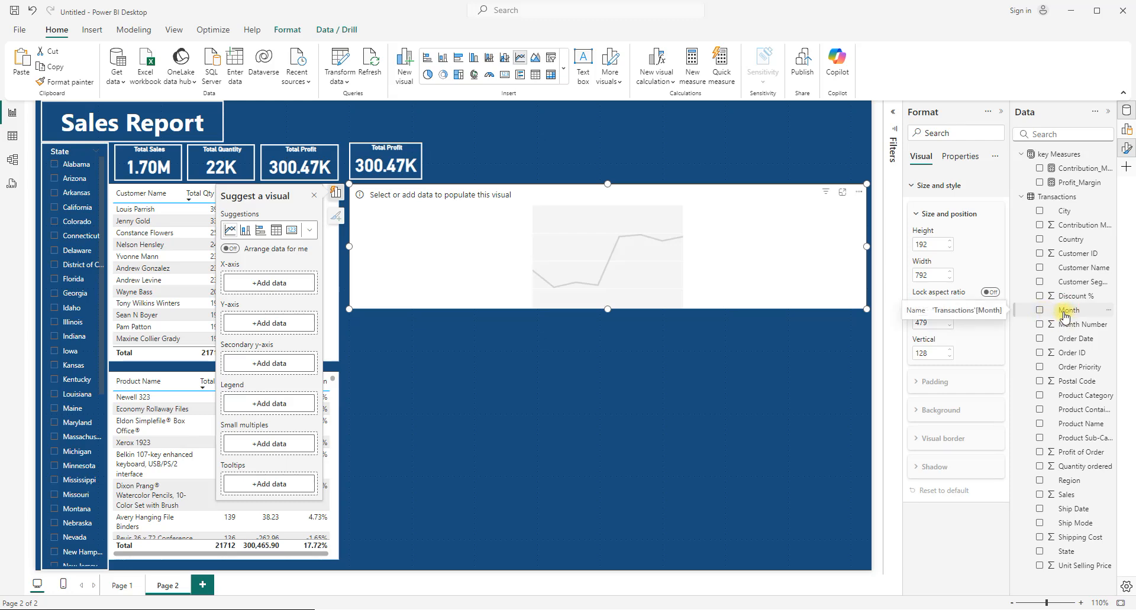
# Plot Profit of Order on the line chart's Y-axis against Month on the X-axis.
pyautogui.moveTo(1065, 317); pyautogui.dragTo(674, 266)
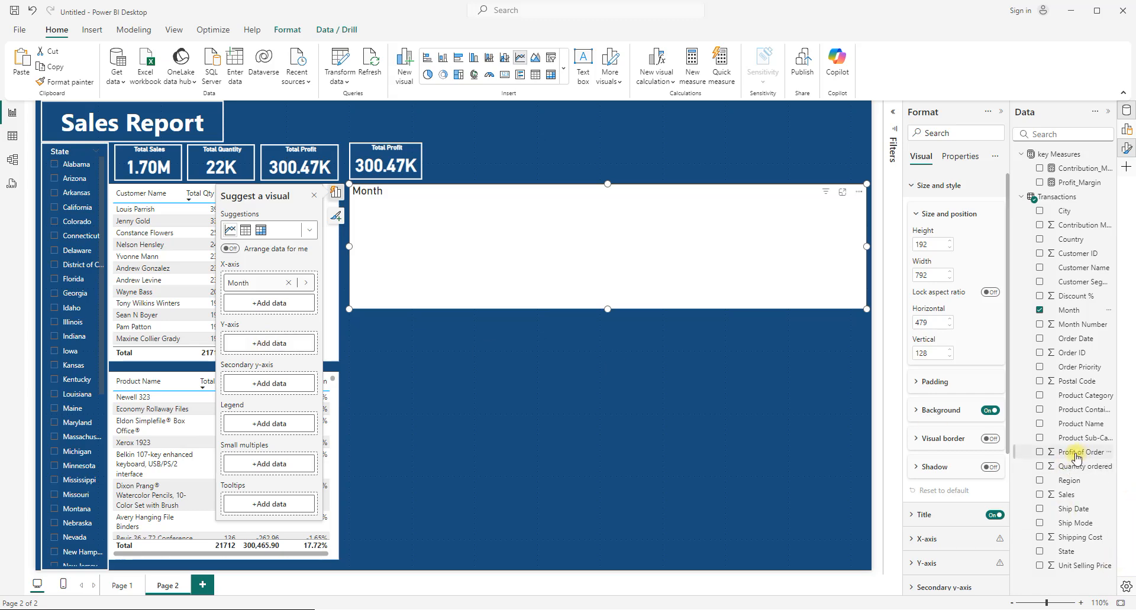
pyautogui.moveTo(1075, 458); pyautogui.dragTo(280, 344)
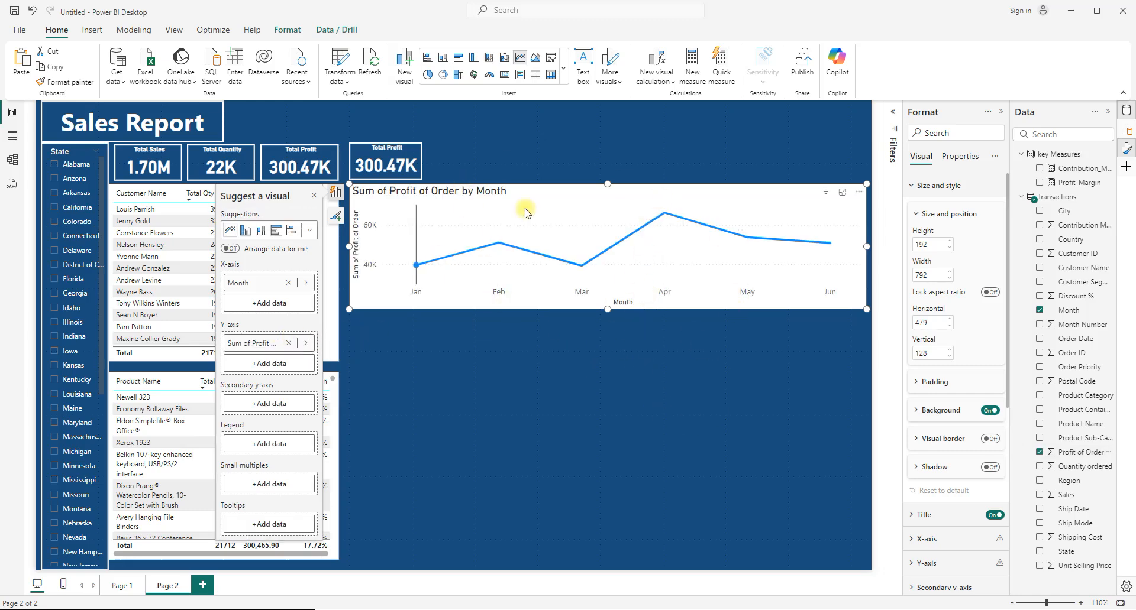
pyautogui.click(498, 193)
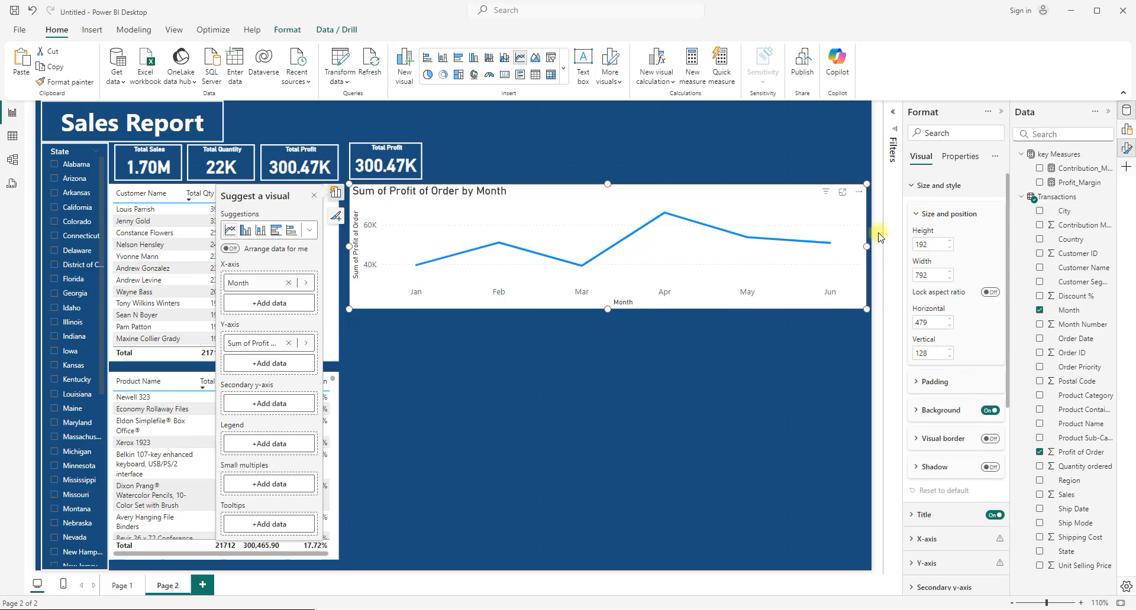
# Turn off the line chart's background and give it a white visual border 2 px wide.
pyautogui.click(989, 411)
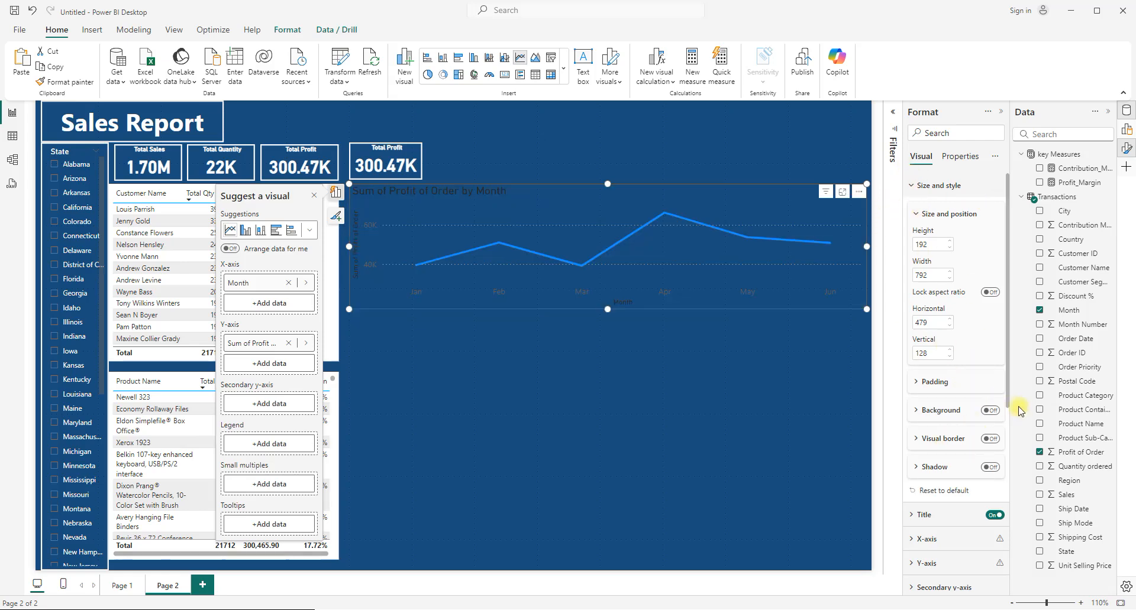
pyautogui.click(990, 439)
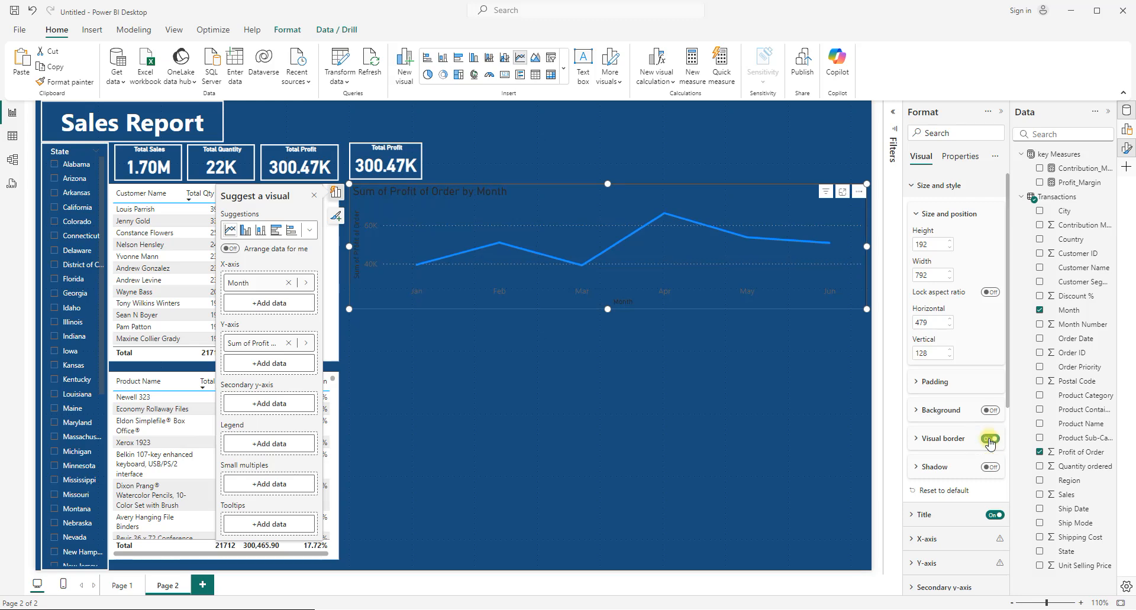
pyautogui.click(918, 439)
pyautogui.click(931, 469)
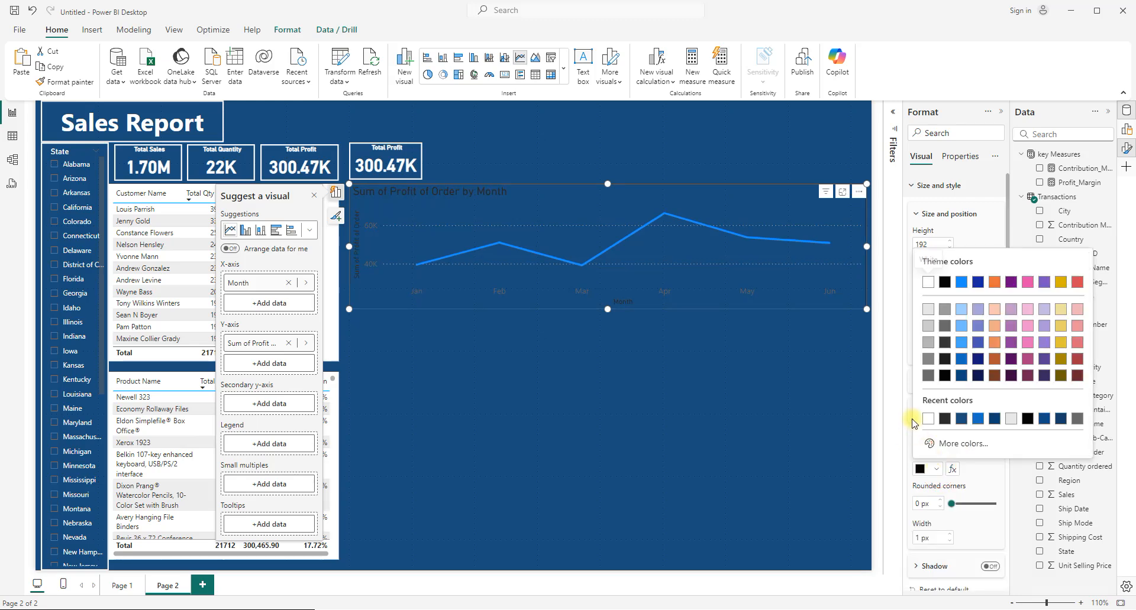
pyautogui.click(917, 411)
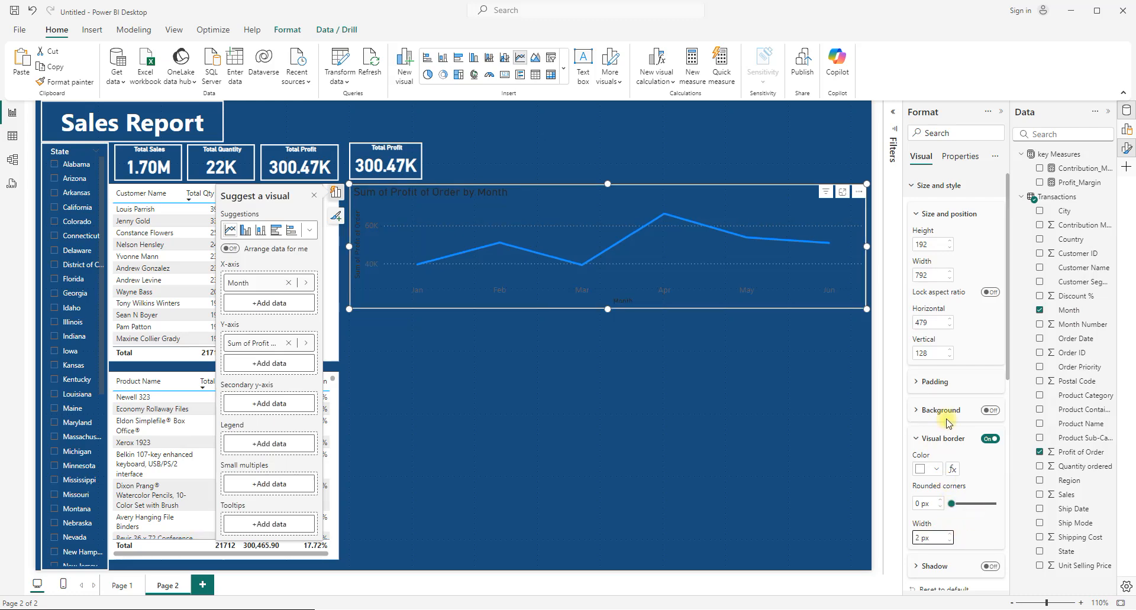
pyautogui.click(908, 187)
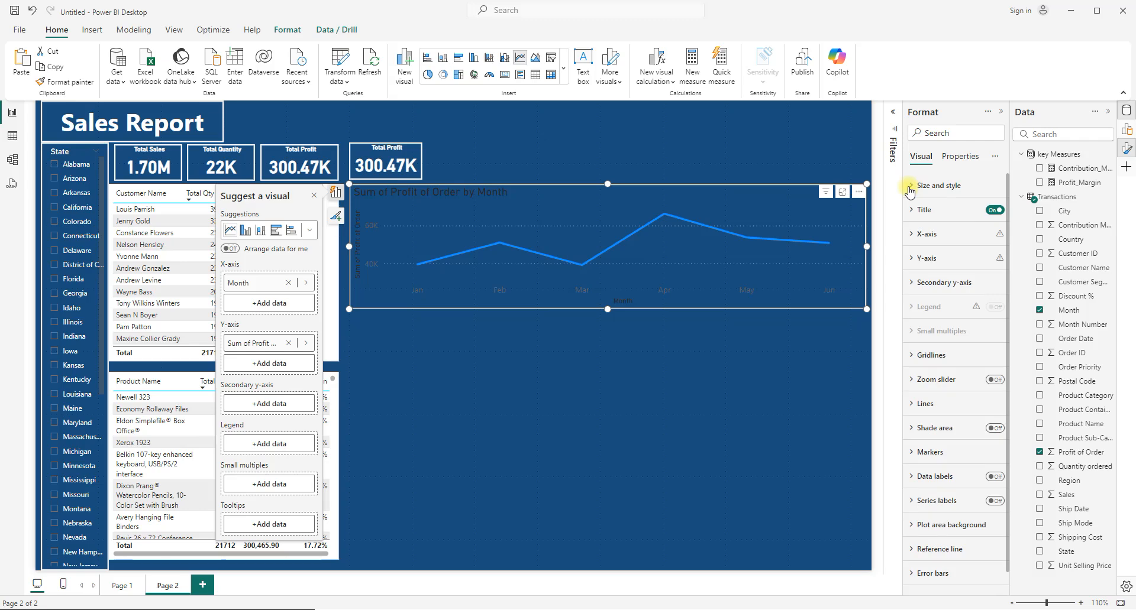
# Format the line chart's X-axis values and X-axis title in white at font size 8.
pyautogui.click(915, 235)
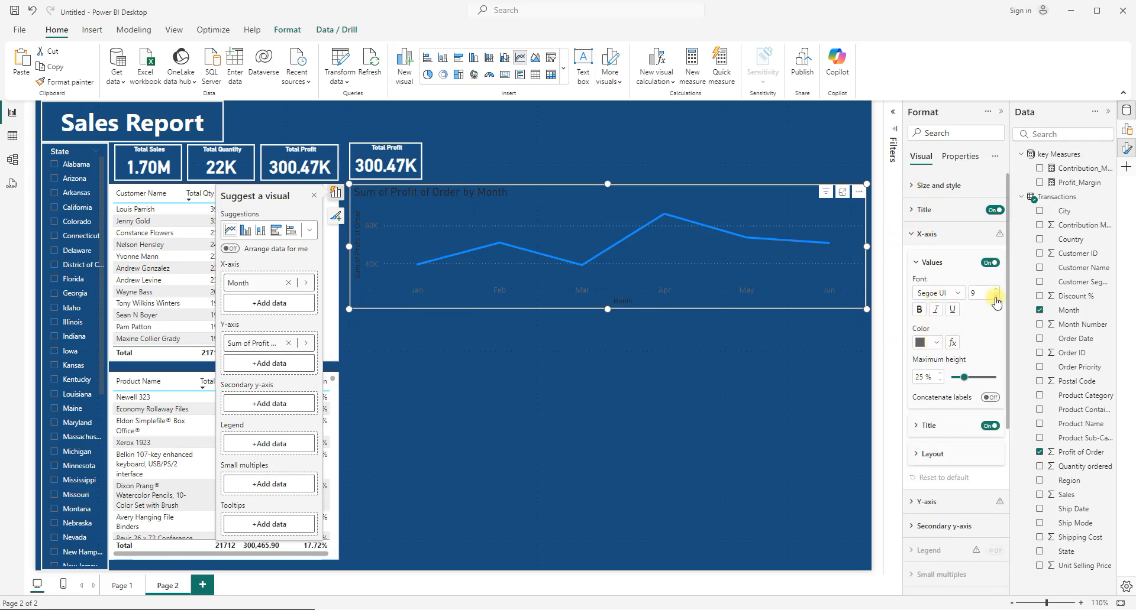
pyautogui.click(935, 343)
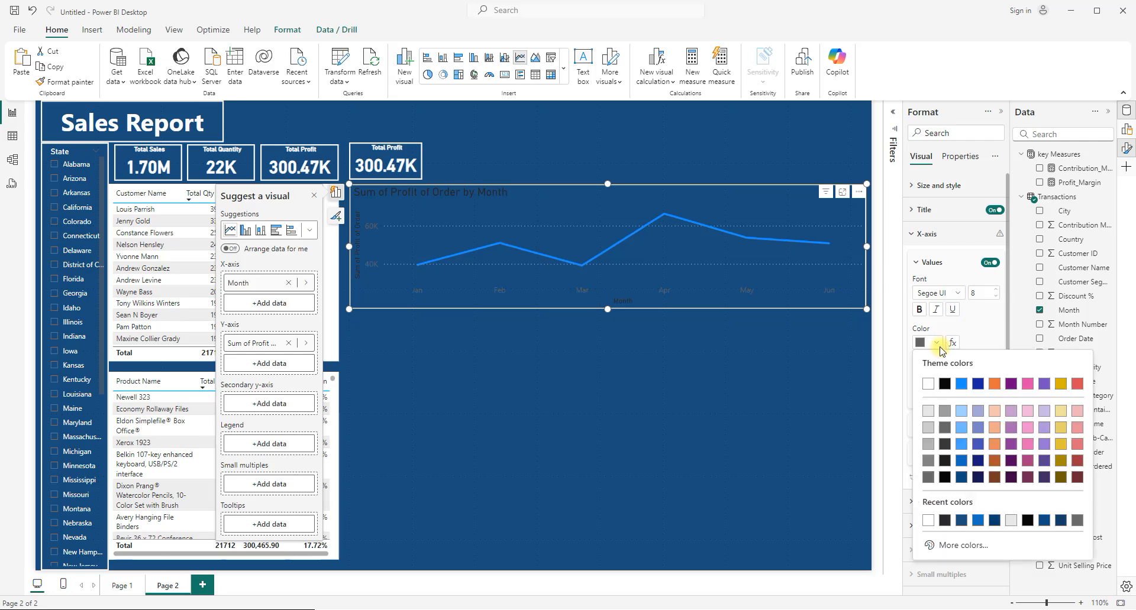
pyautogui.click(926, 388)
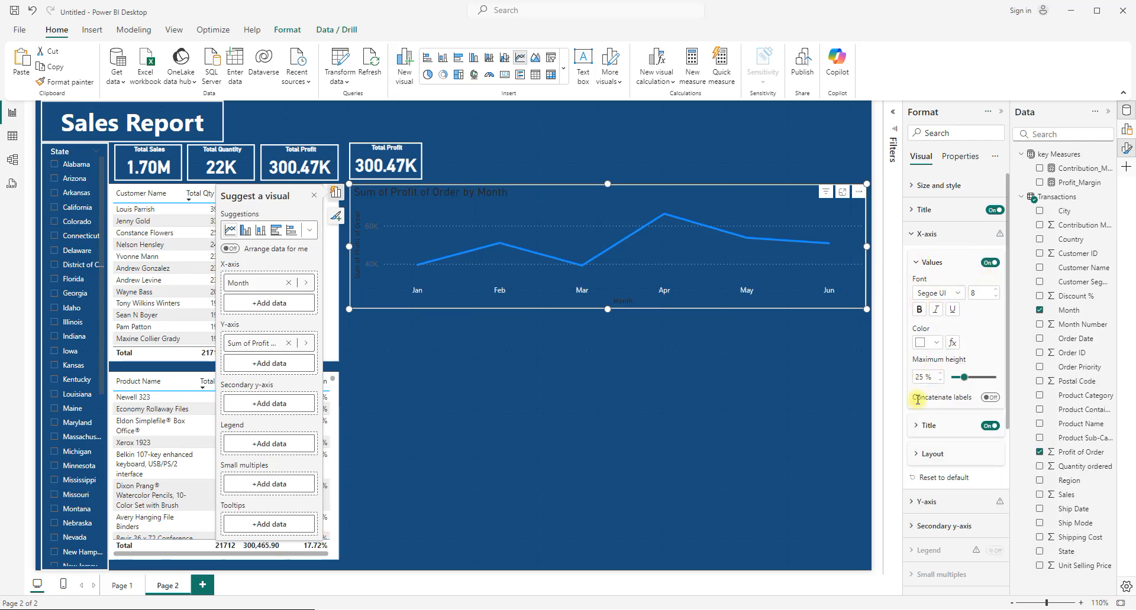
pyautogui.click(916, 428)
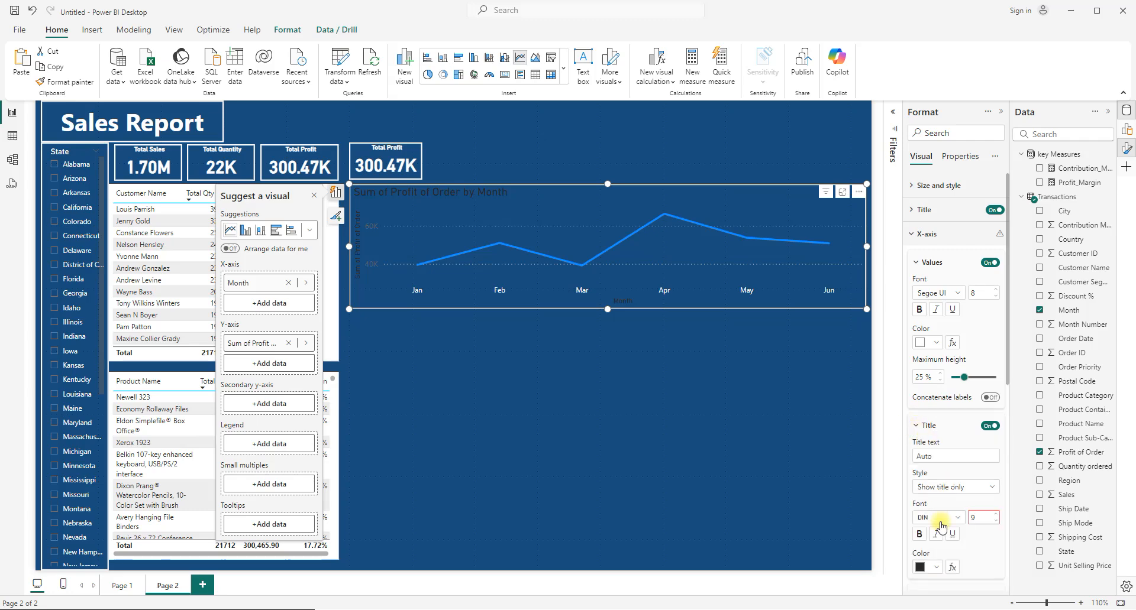
pyautogui.click(997, 521)
pyautogui.scroll(-3, 992, 511)
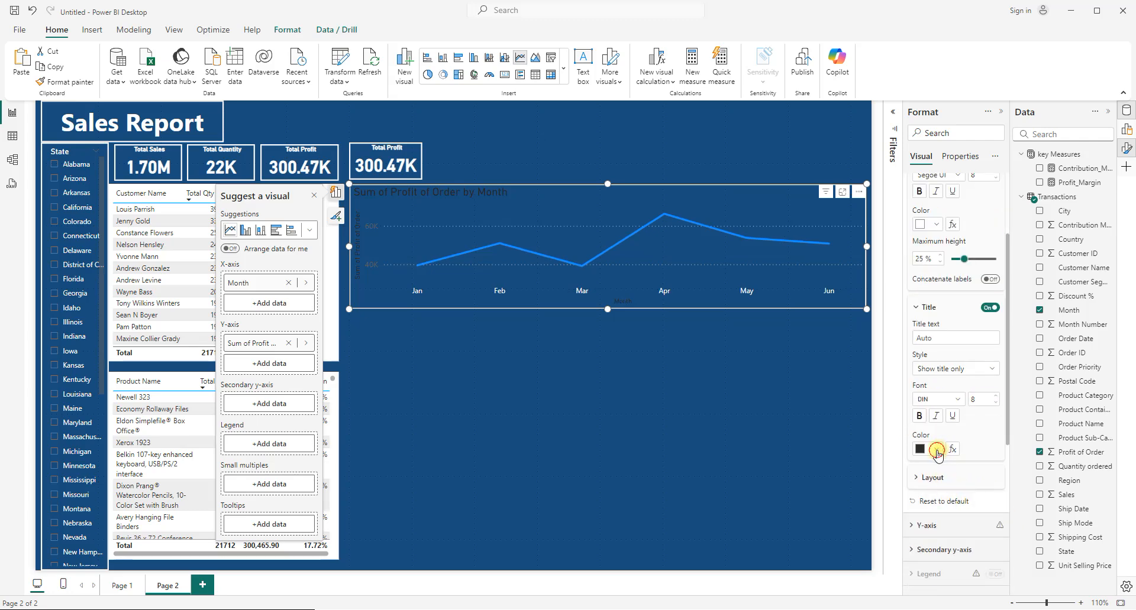
pyautogui.click(936, 451)
pyautogui.click(925, 390)
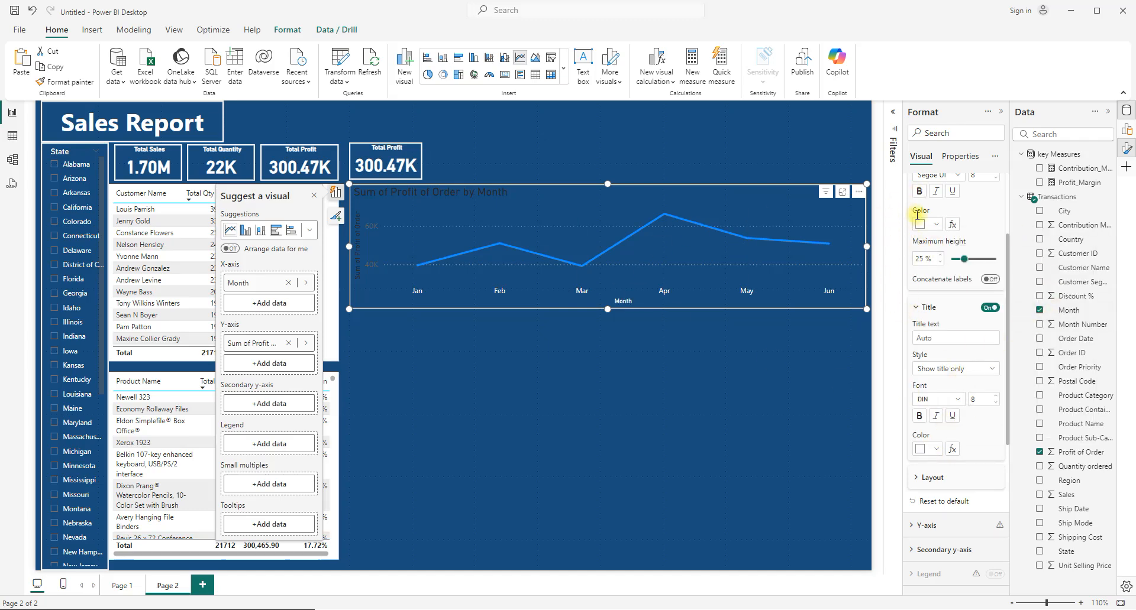
pyautogui.scroll(3, 930, 290)
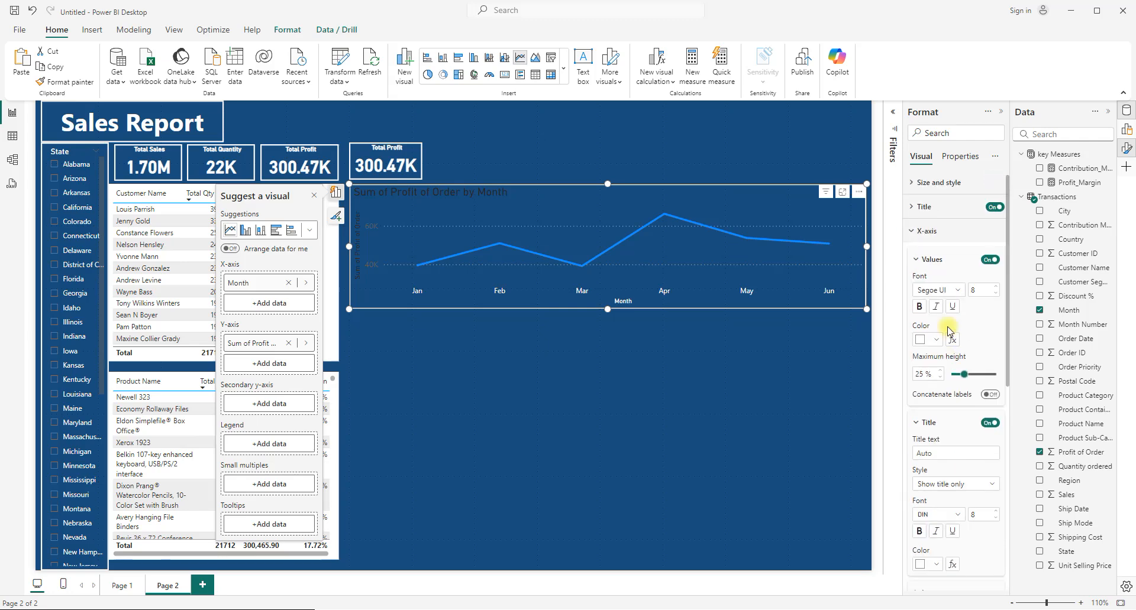
pyautogui.click(909, 235)
# Format the line chart's Y-axis values in white at font size 8.
pyautogui.click(911, 259)
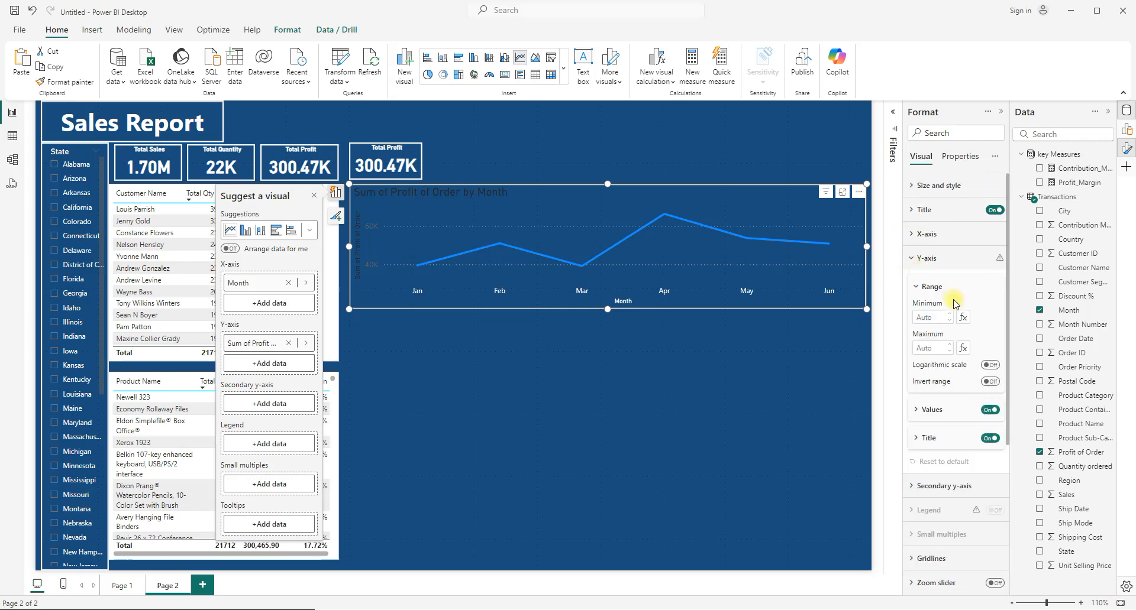
pyautogui.click(916, 410)
pyautogui.scroll(-2, 919, 414)
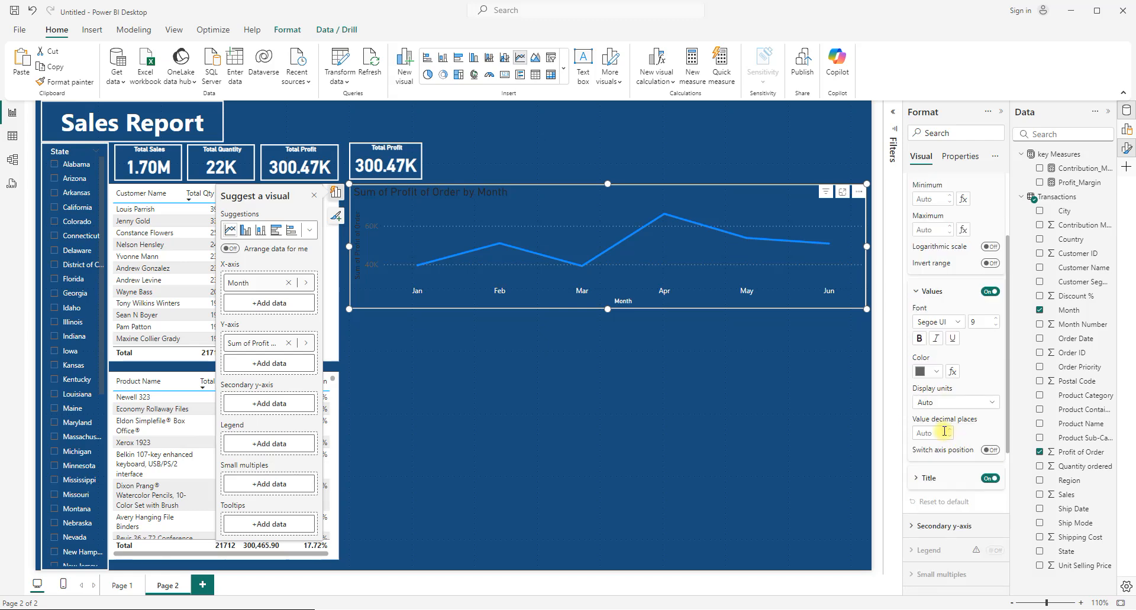
pyautogui.click(935, 372)
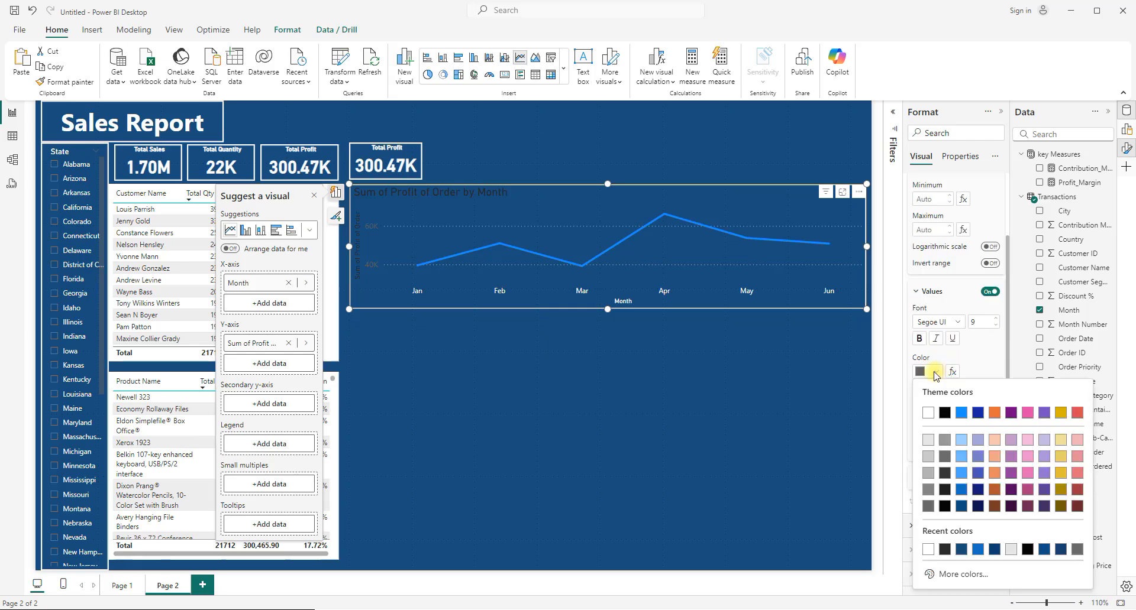
pyautogui.click(927, 412)
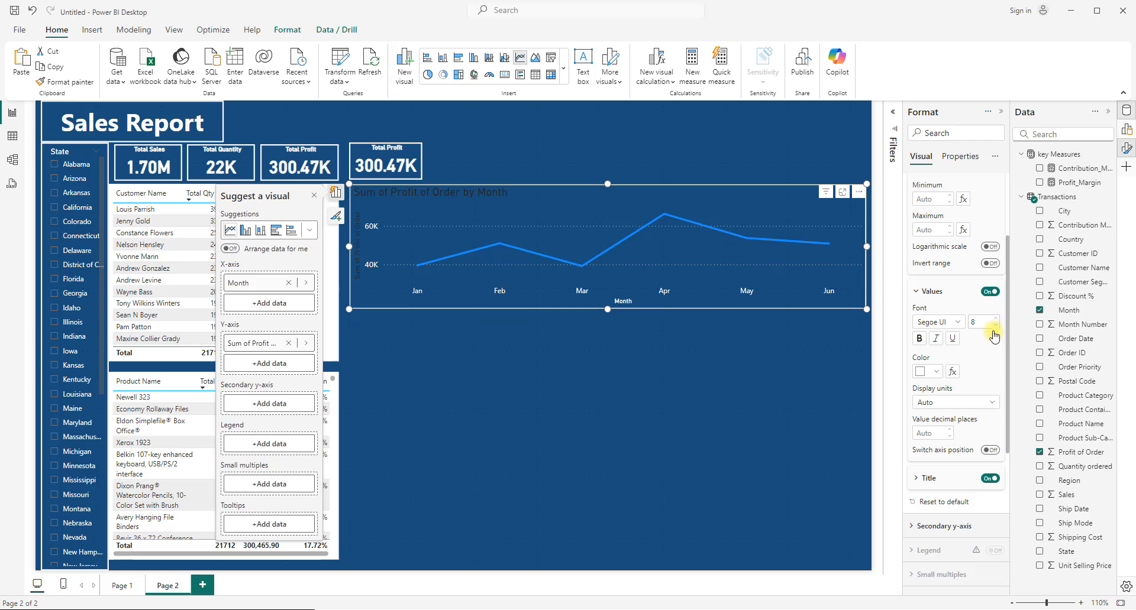
# Format the line chart's Y-axis title in white at font size 8.
pyautogui.click(995, 326)
pyautogui.click(914, 478)
pyautogui.scroll(-4, 917, 503)
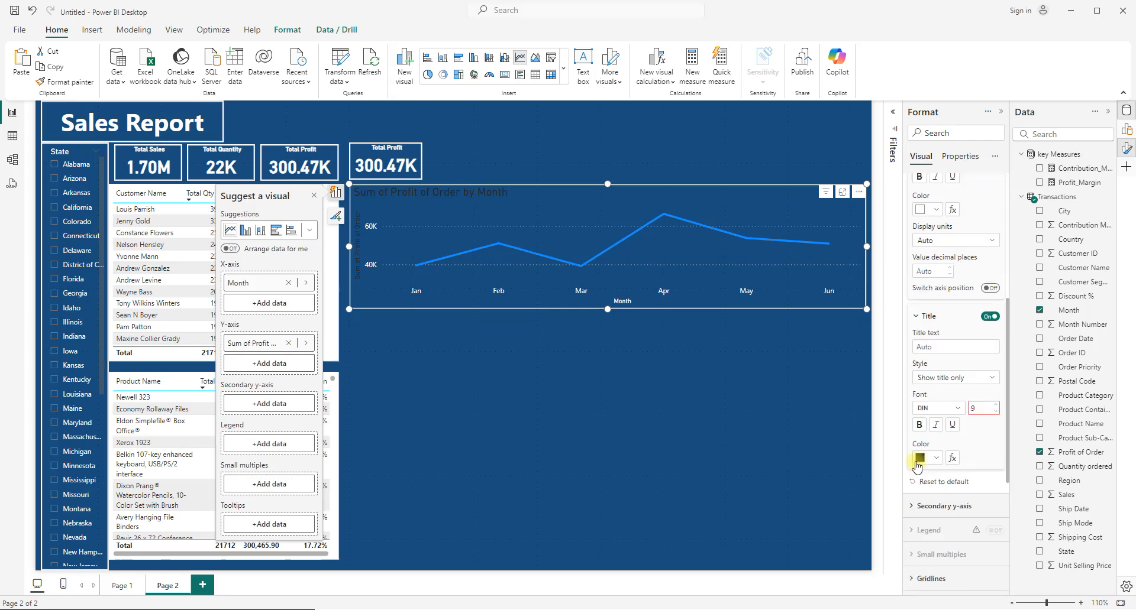
pyautogui.click(995, 337)
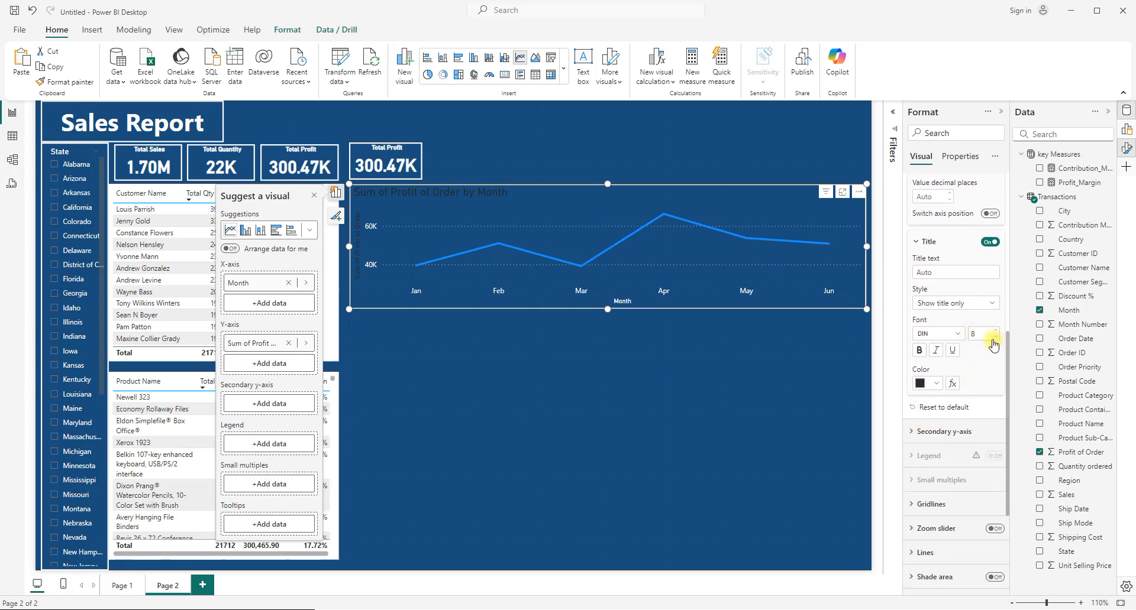
pyautogui.click(935, 384)
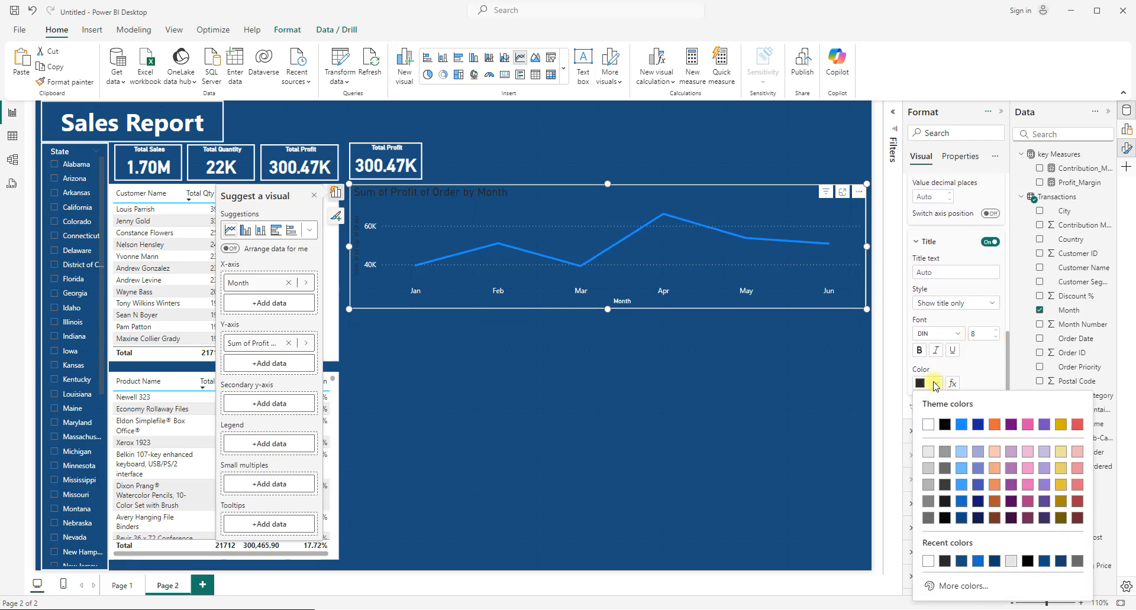
pyautogui.click(930, 424)
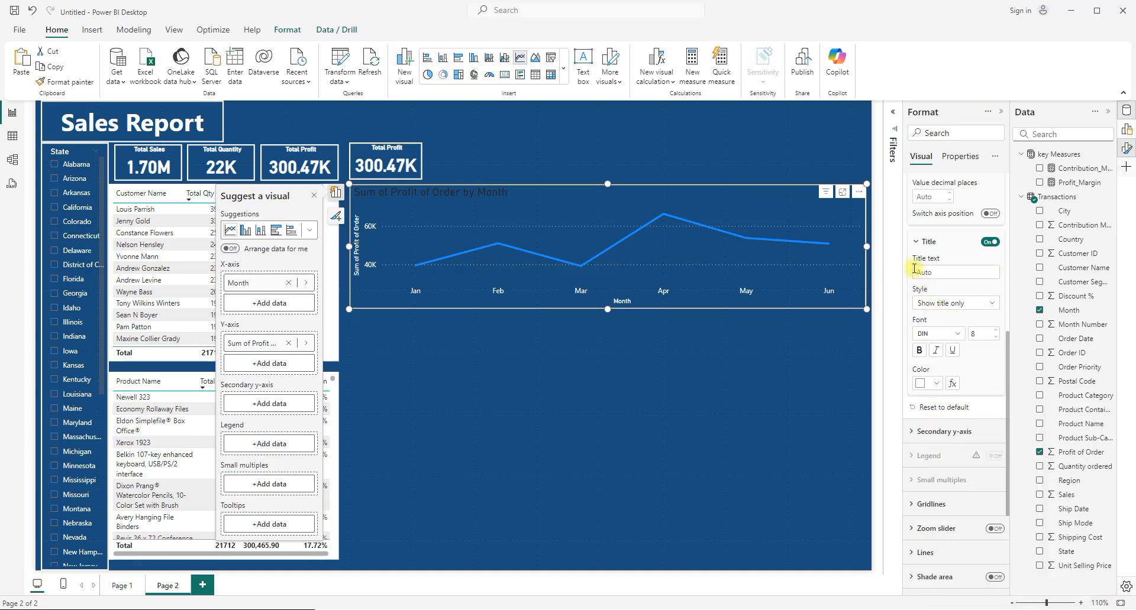
pyautogui.scroll(4, 957, 330)
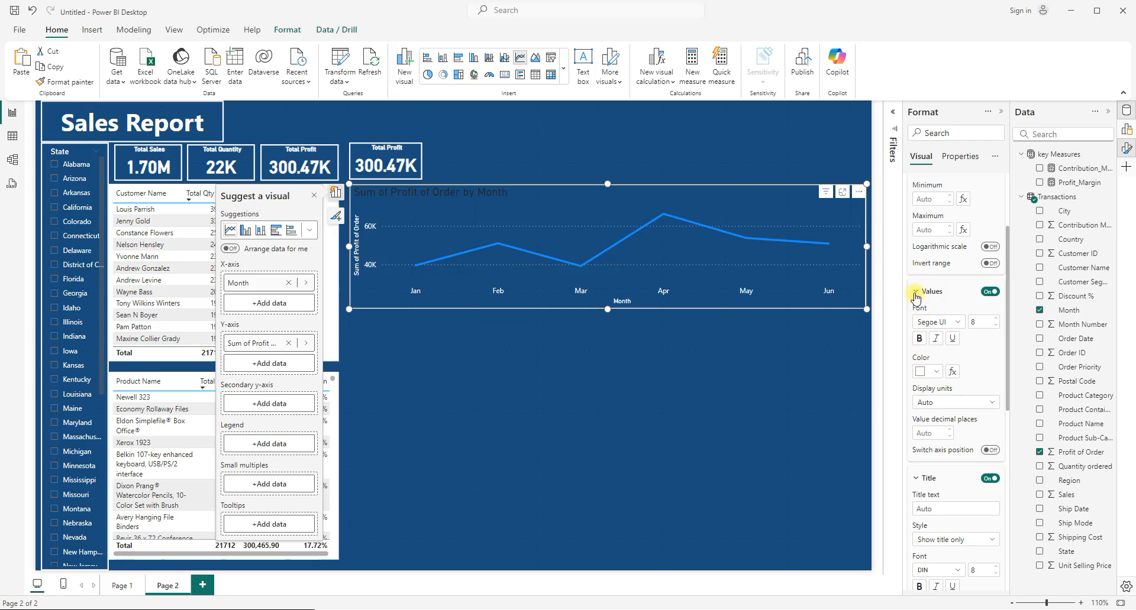
pyautogui.click(915, 291)
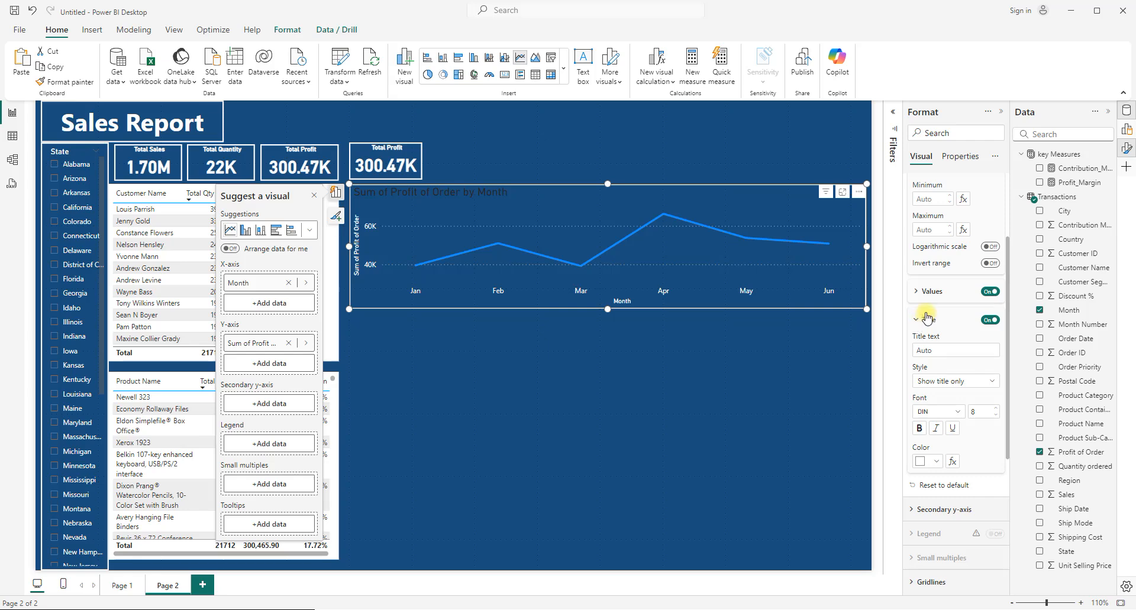
pyautogui.scroll(4, 916, 293)
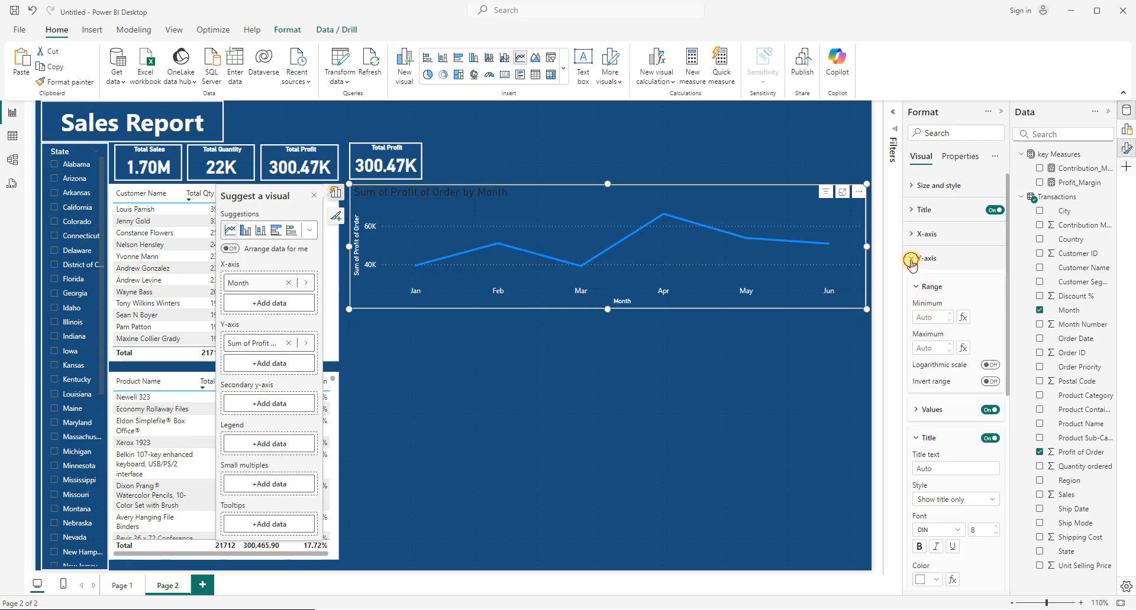
pyautogui.click(912, 259)
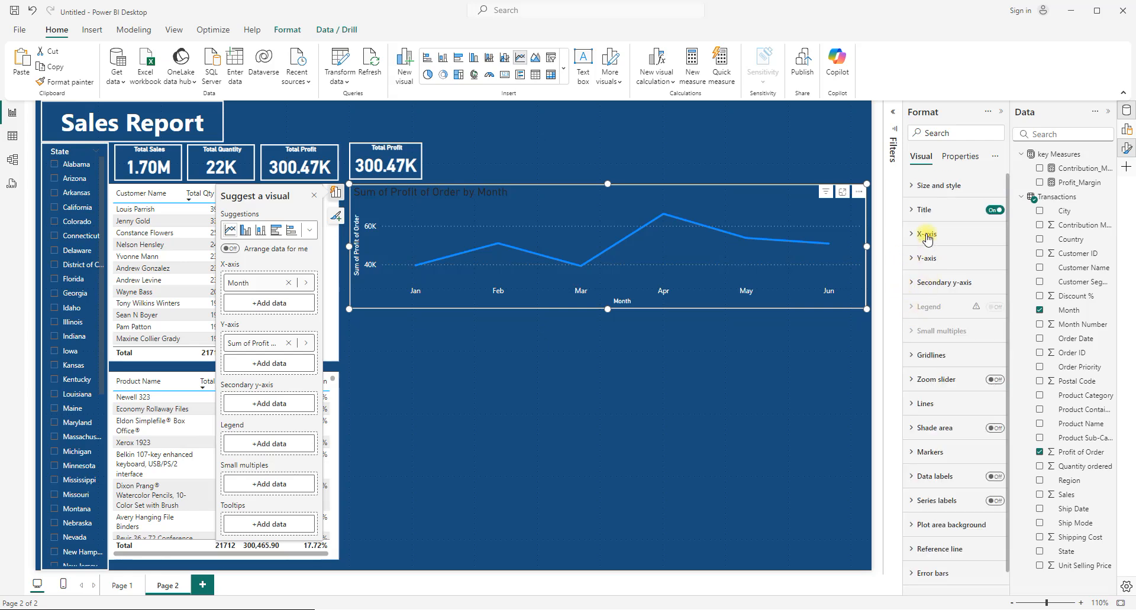
# Set the line chart's title to font size 10, center it horizontally and color its text white.
pyautogui.click(912, 210)
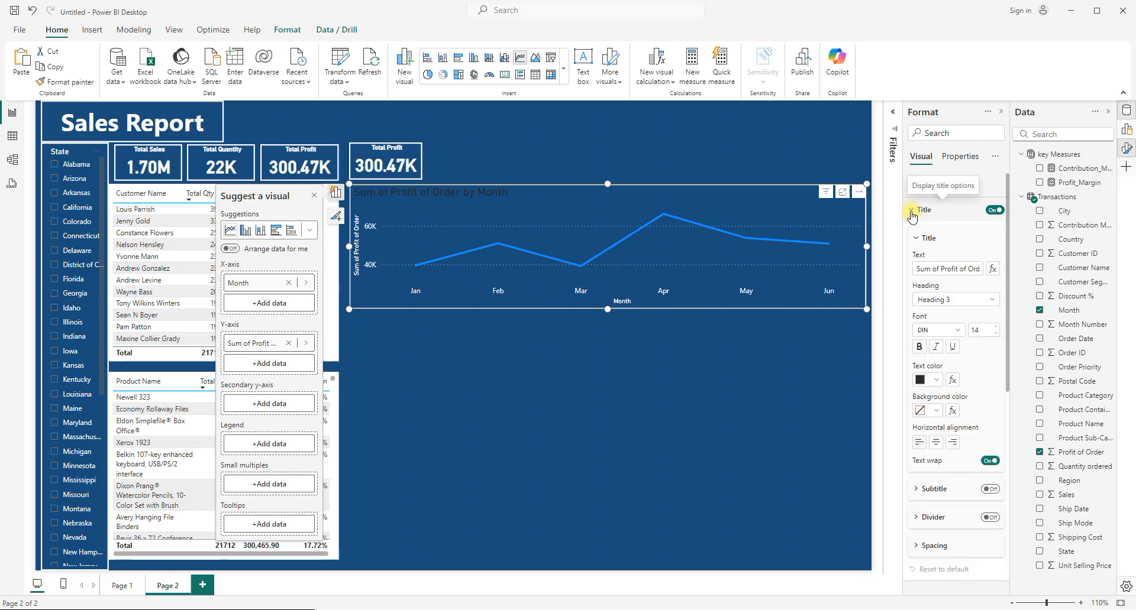
pyautogui.click(994, 335)
pyautogui.click(995, 335)
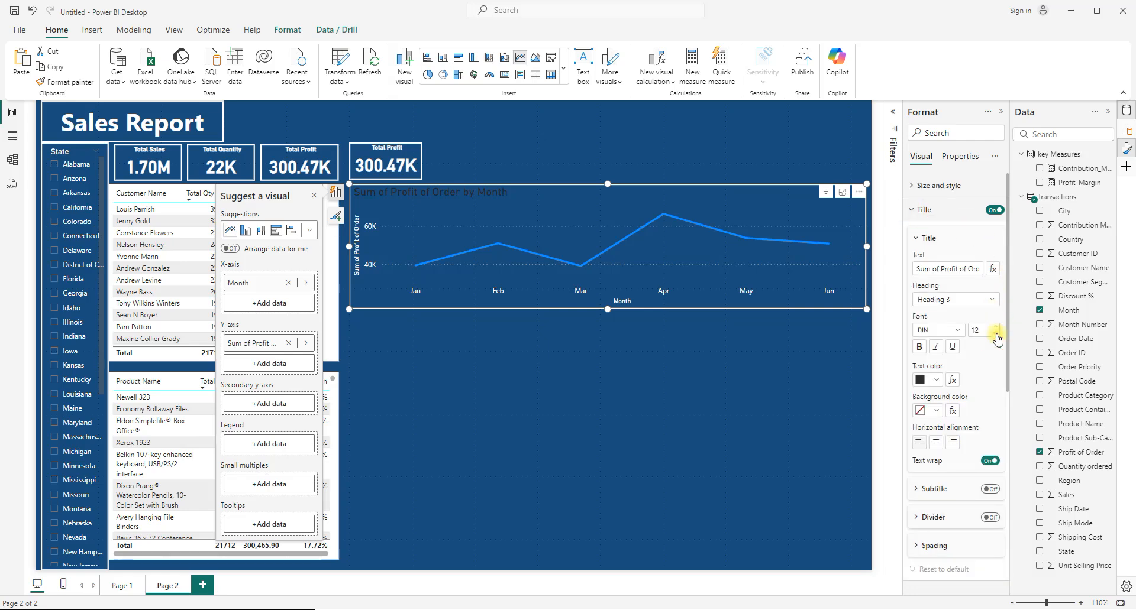
pyautogui.click(996, 335)
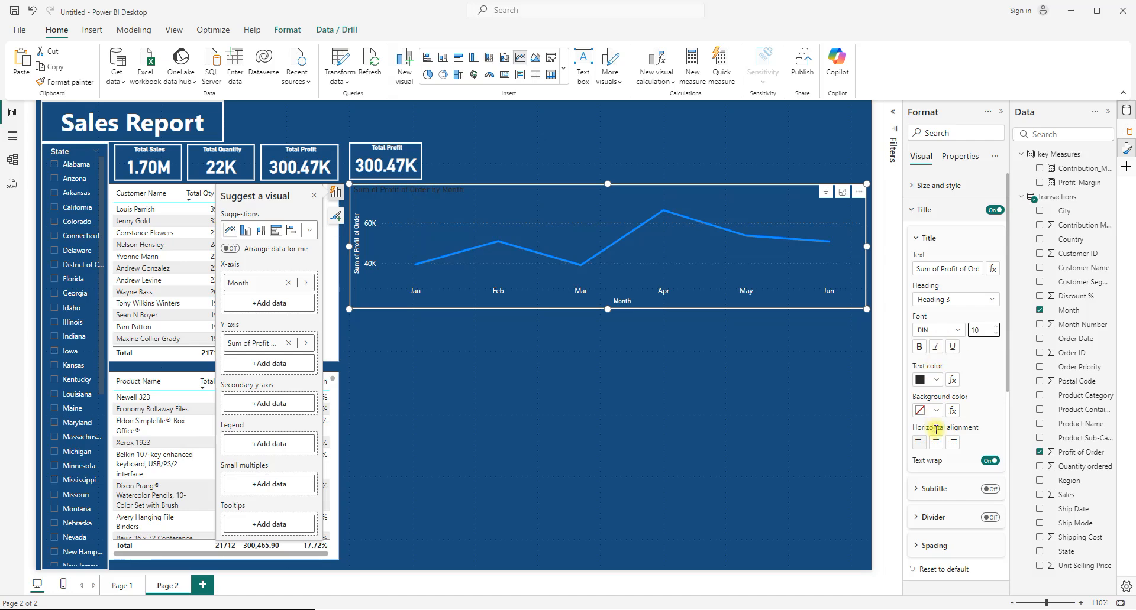
pyautogui.click(931, 380)
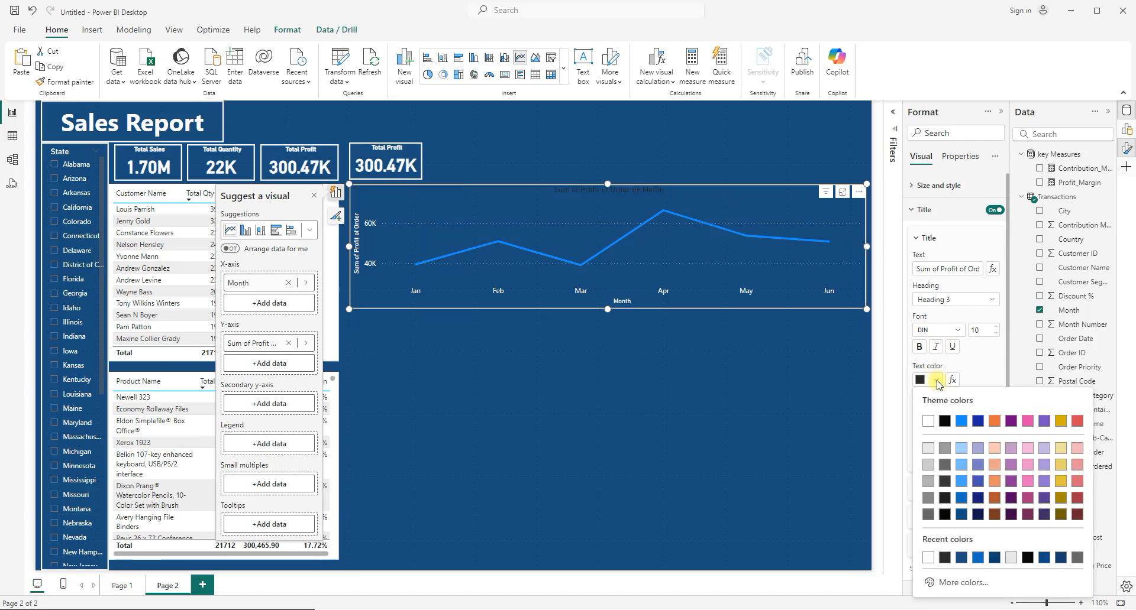
pyautogui.click(928, 421)
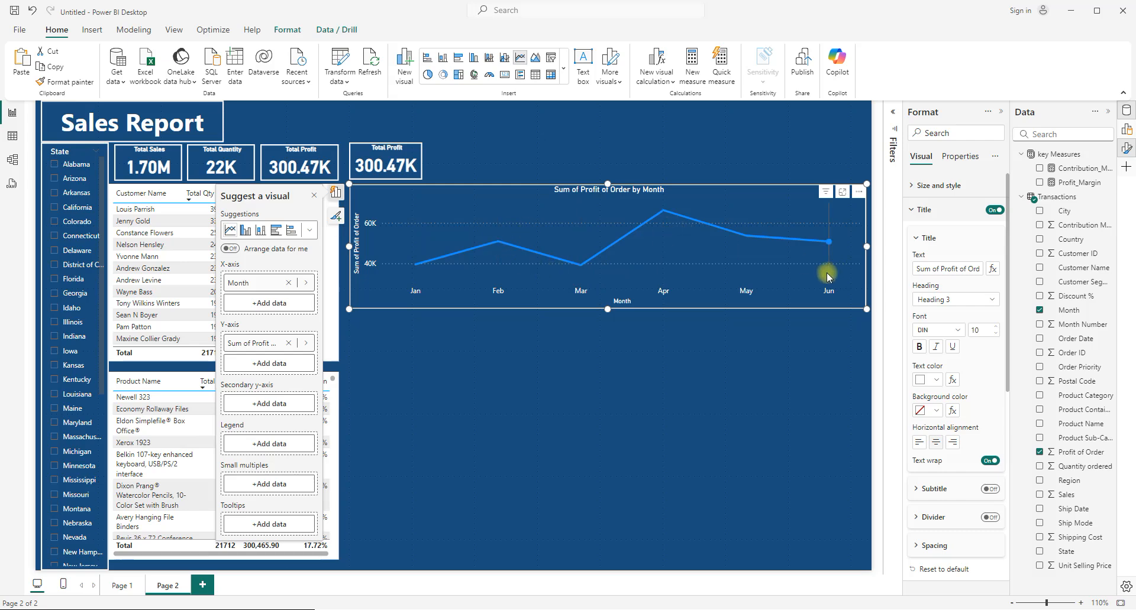
pyautogui.click(910, 211)
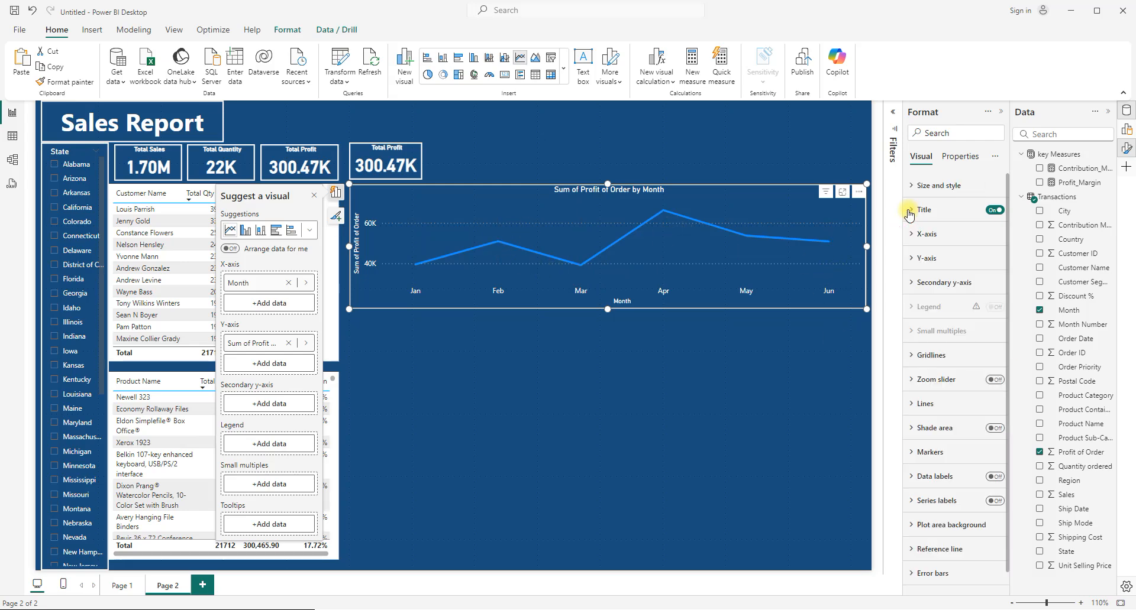
# Change the color of the line chart's horizontal gridlines to white.
pyautogui.click(911, 357)
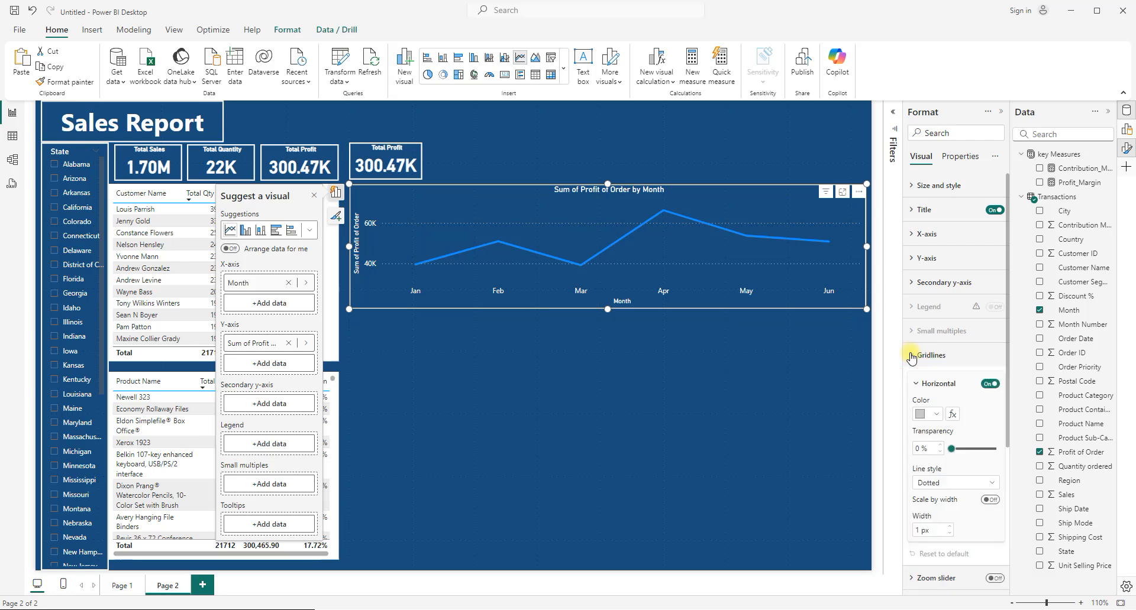
pyautogui.click(934, 415)
pyautogui.click(928, 365)
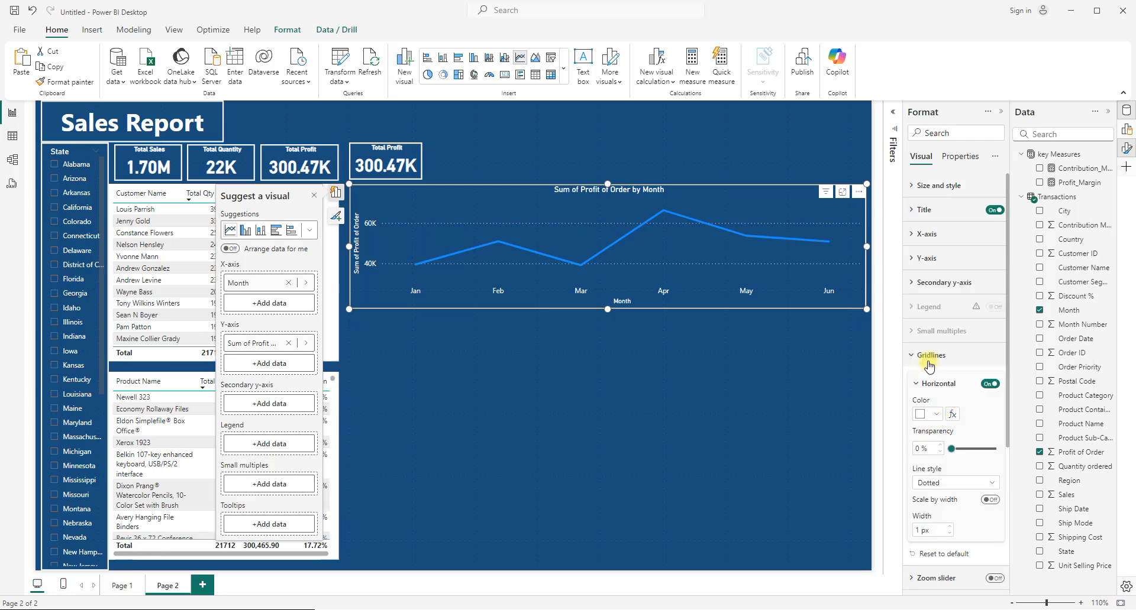
# Try the Solid and Dashed line styles on the line chart's horizontal gridlines and return them to Dotted.
pyautogui.click(992, 486)
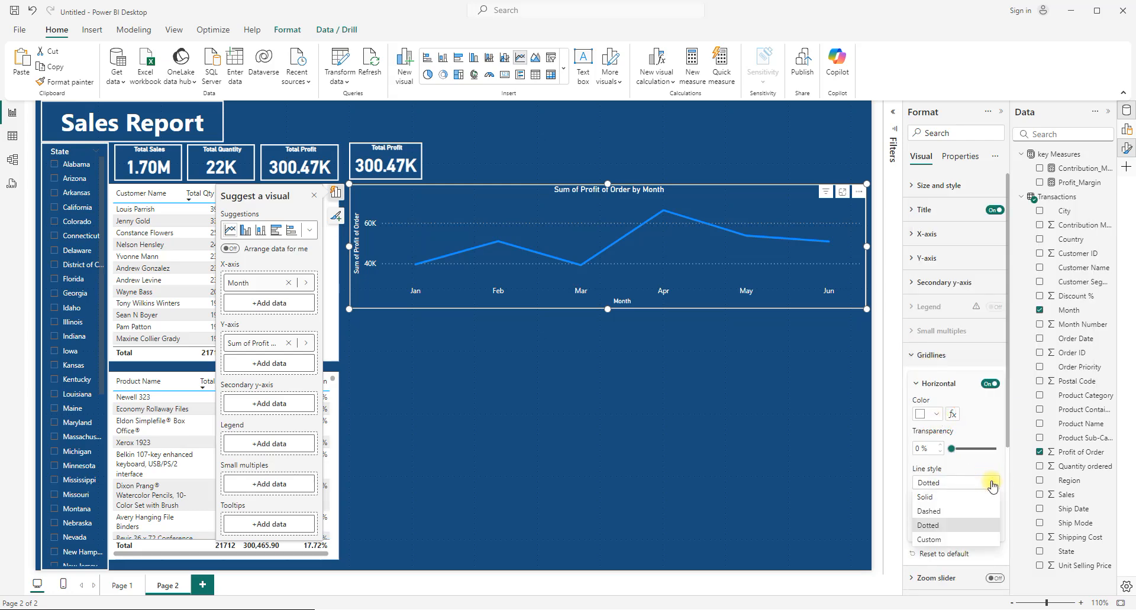
pyautogui.click(930, 500)
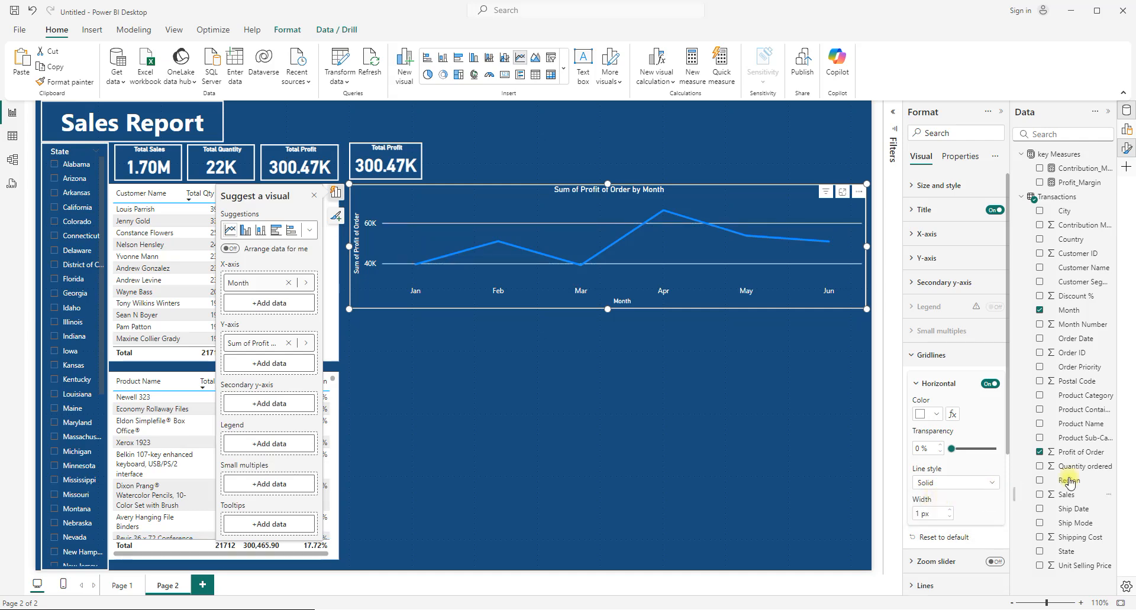
pyautogui.click(979, 483)
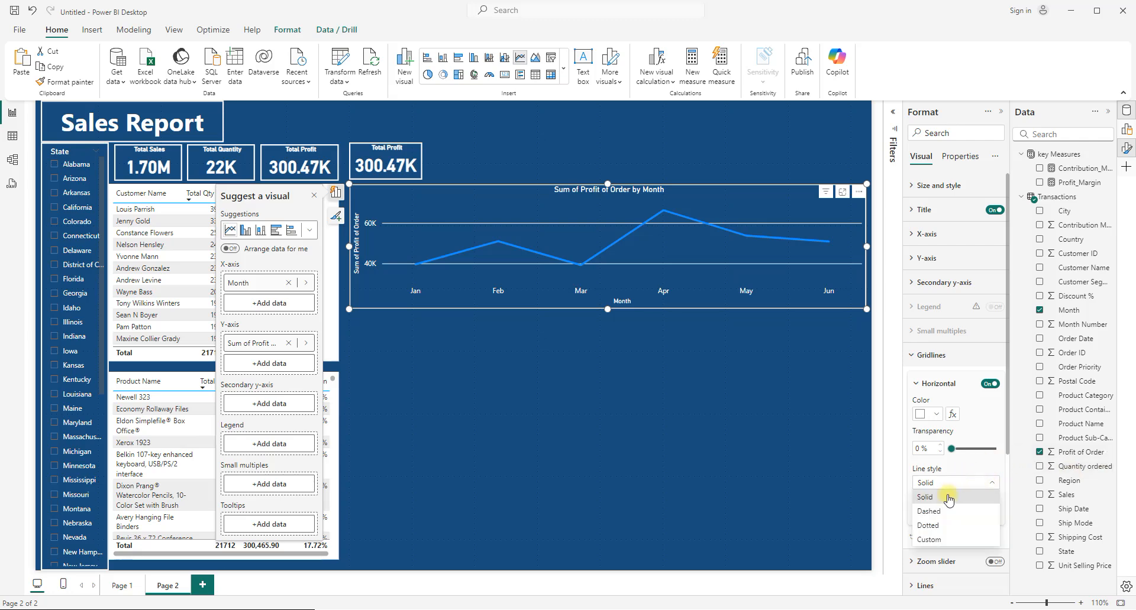
pyautogui.click(939, 511)
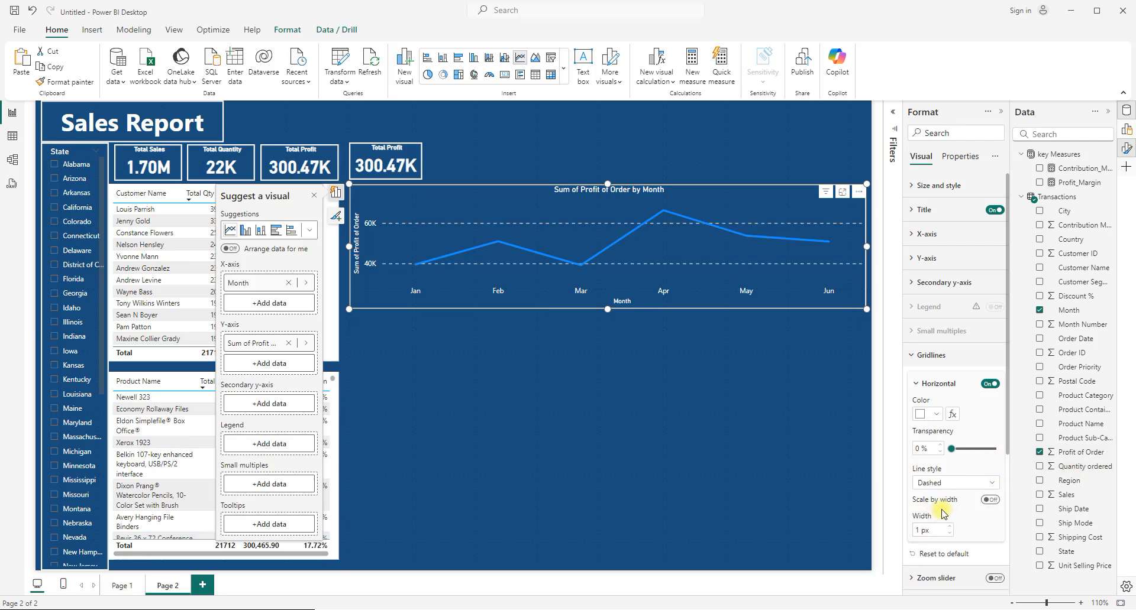
pyautogui.click(998, 489)
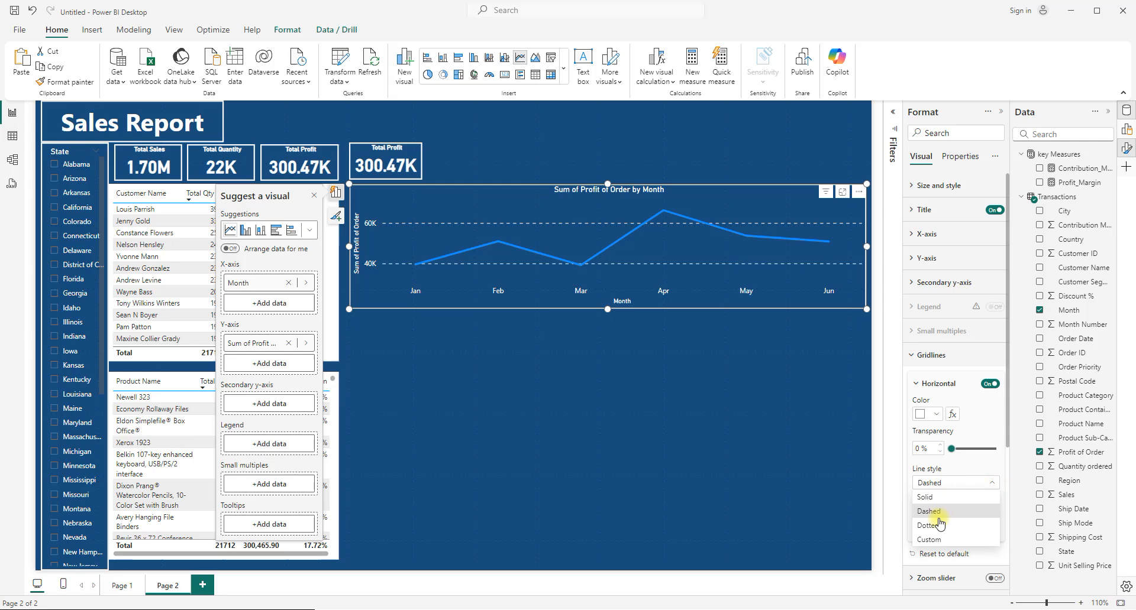
pyautogui.click(987, 466)
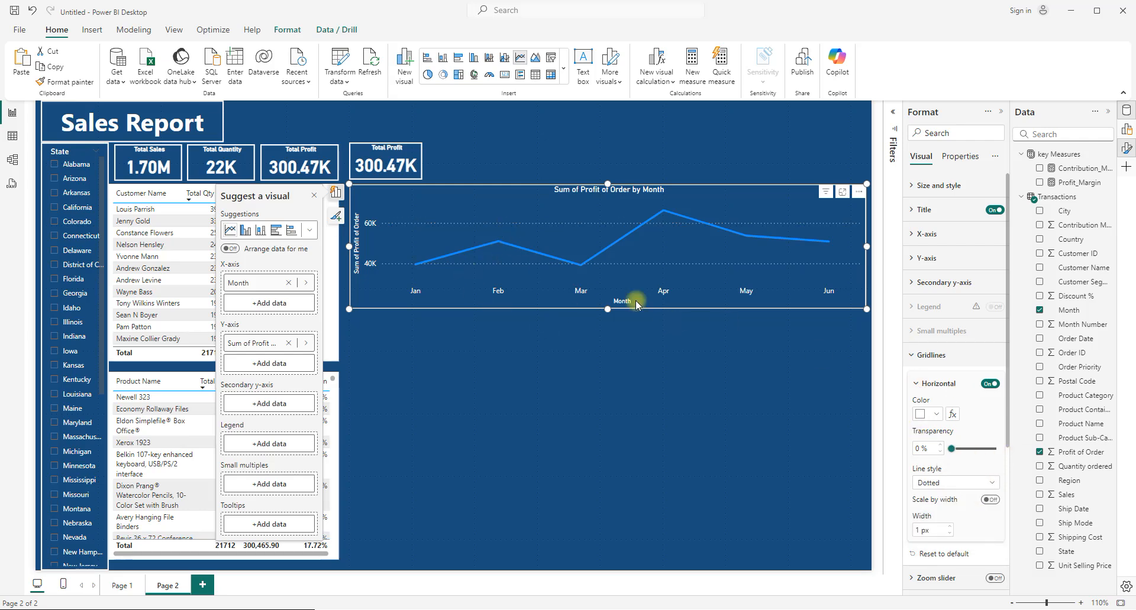
pyautogui.click(911, 356)
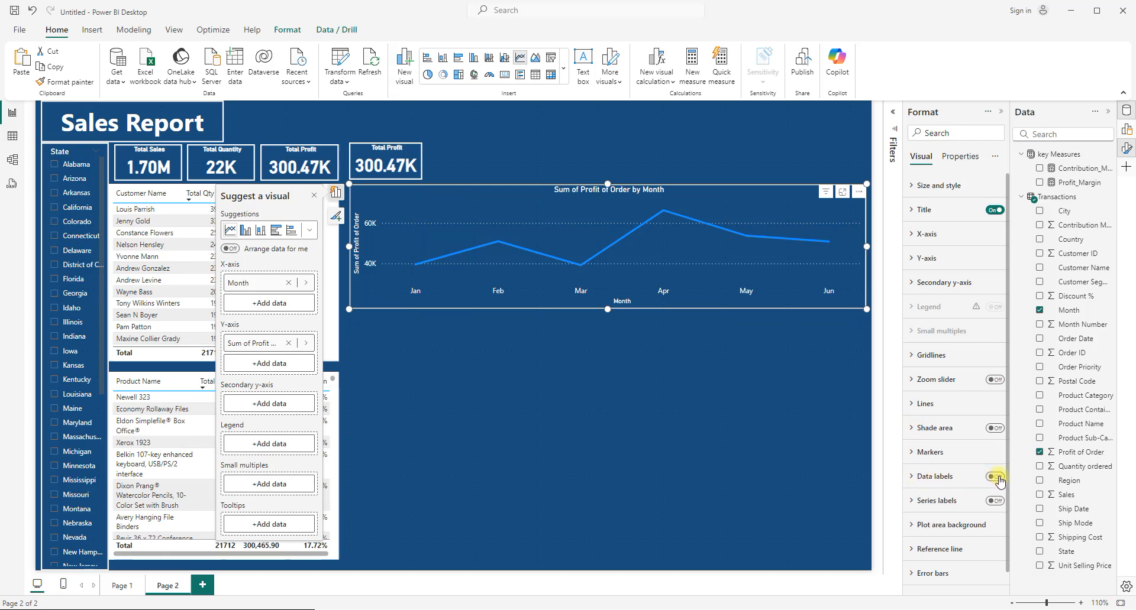
# Turn on data labels for all series of the line chart and open the label value settings.
pyautogui.click(910, 485)
pyautogui.scroll(-4, 922, 562)
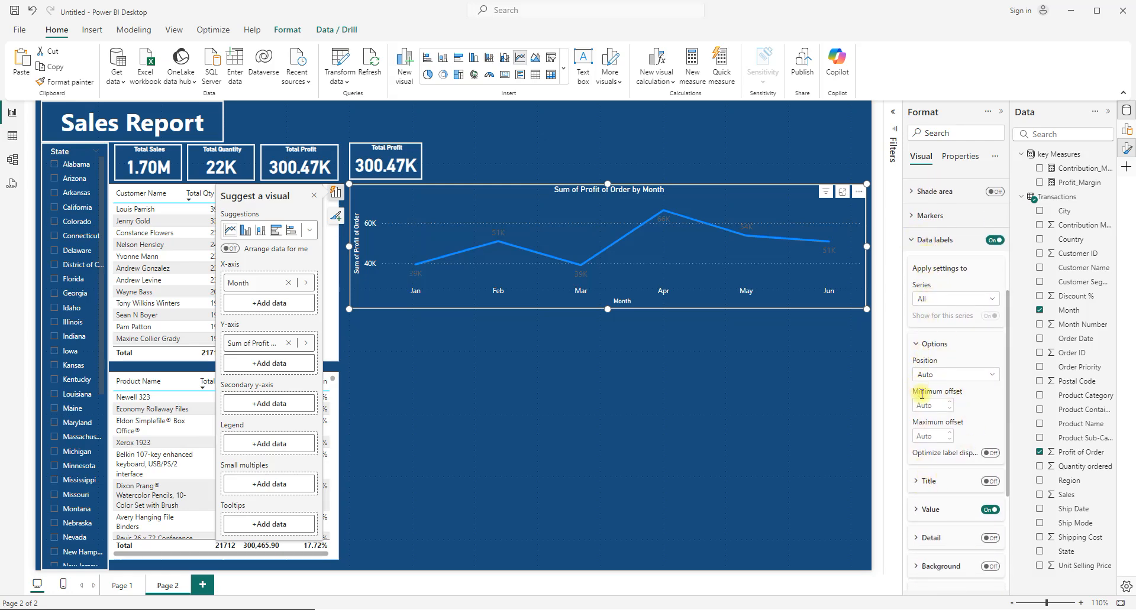
pyautogui.click(927, 509)
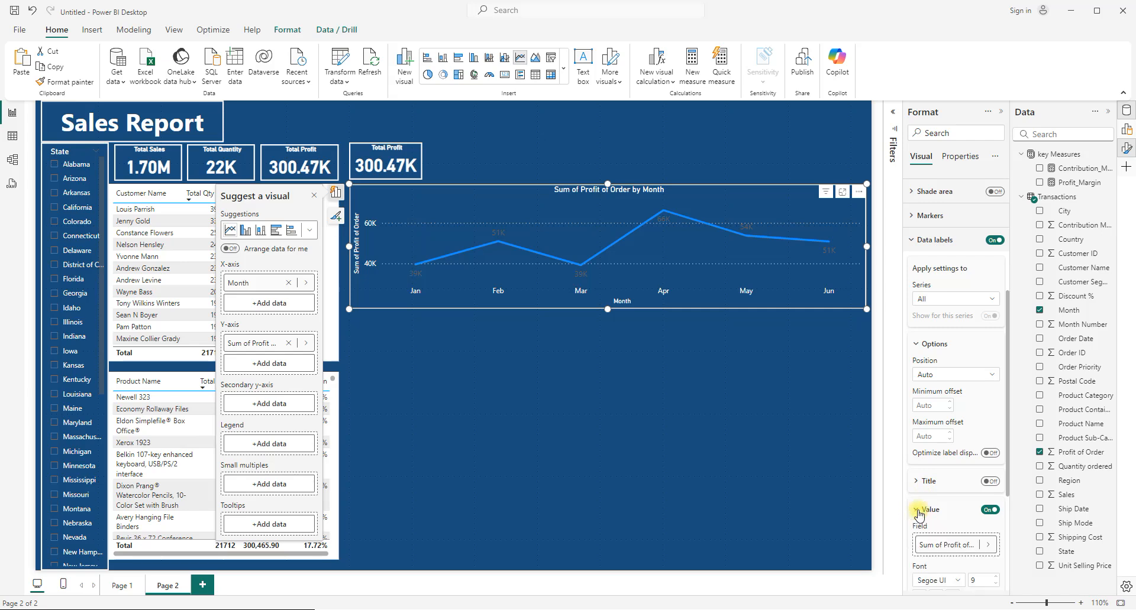
# Make the line chart's data label values white and set their font size to 8.
pyautogui.scroll(-2, 927, 506)
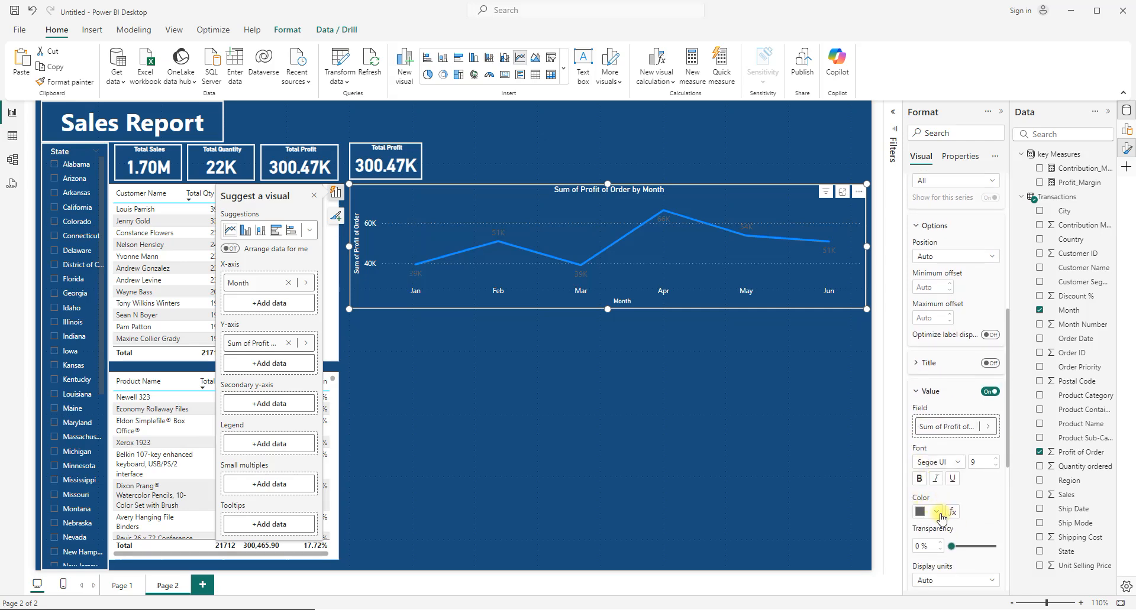
pyautogui.click(935, 512)
pyautogui.click(926, 463)
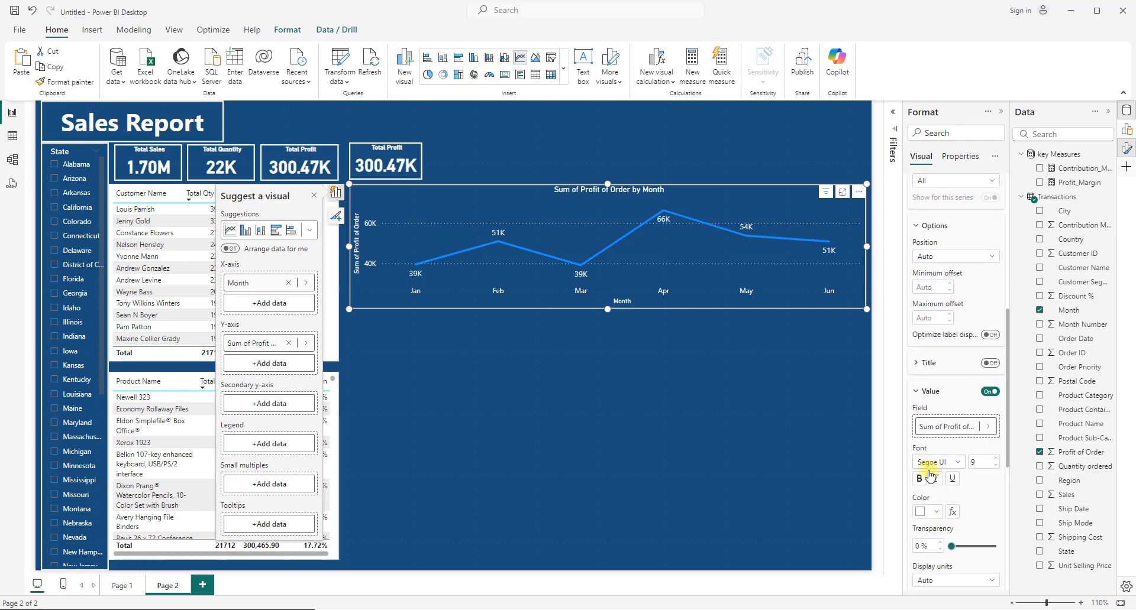
pyautogui.click(997, 465)
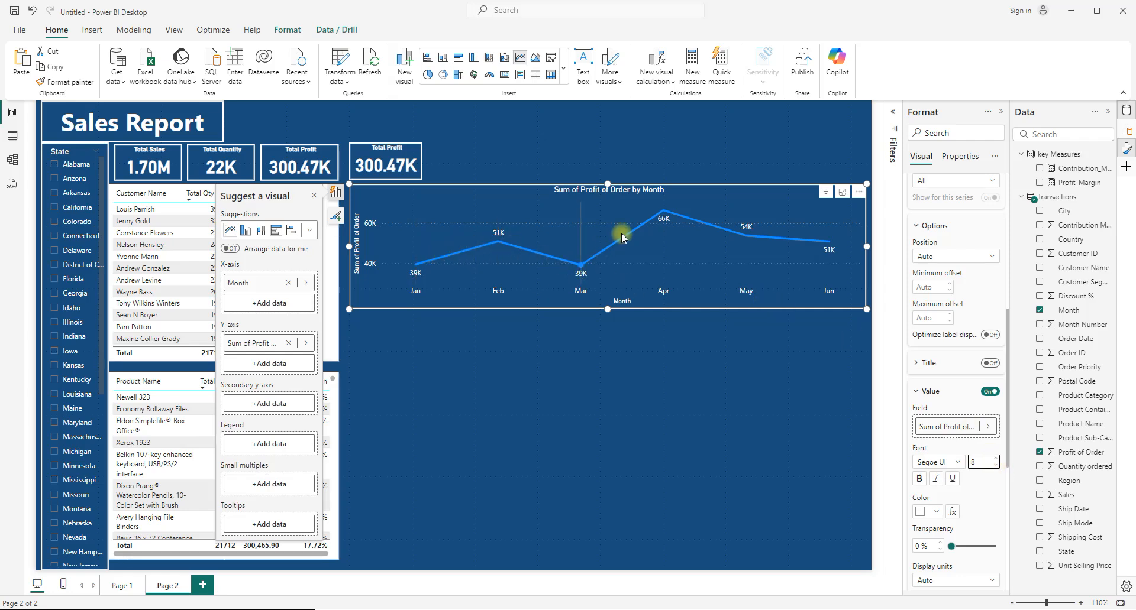
pyautogui.scroll(4, 919, 337)
pyautogui.click(911, 359)
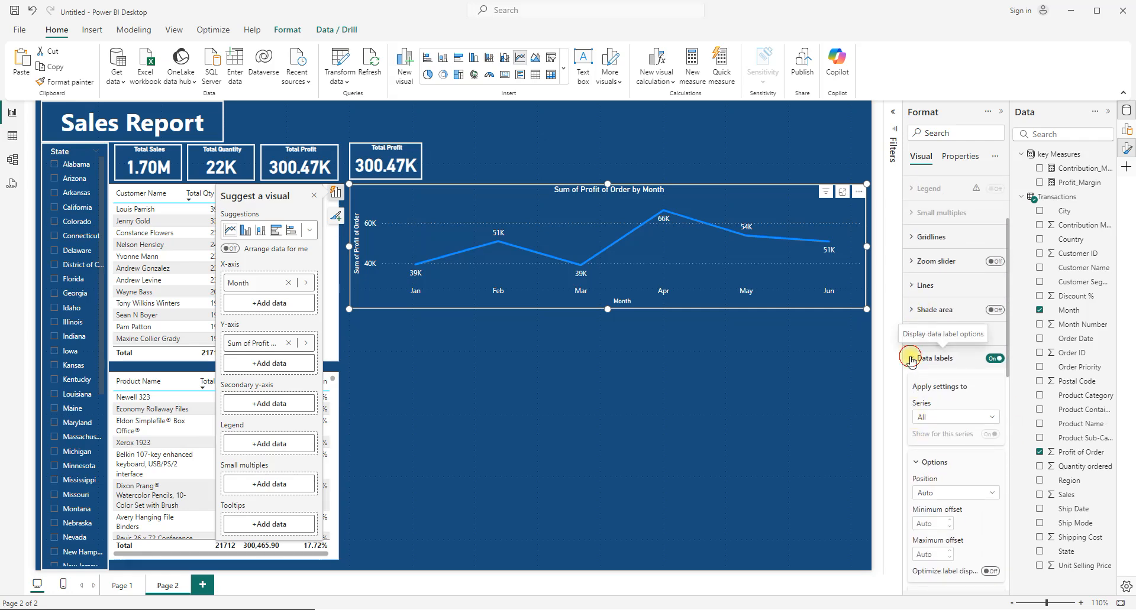
# Change the profit line's color to a custom bright cyan, about #30EFF9.
pyautogui.scroll(2, 917, 362)
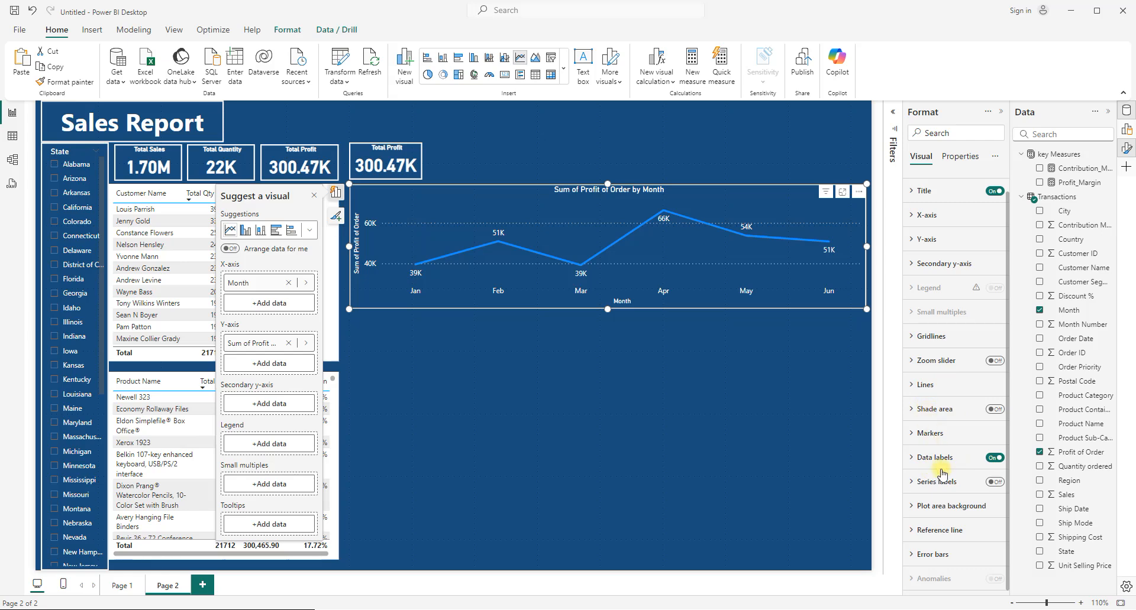
pyautogui.scroll(1, 936, 409)
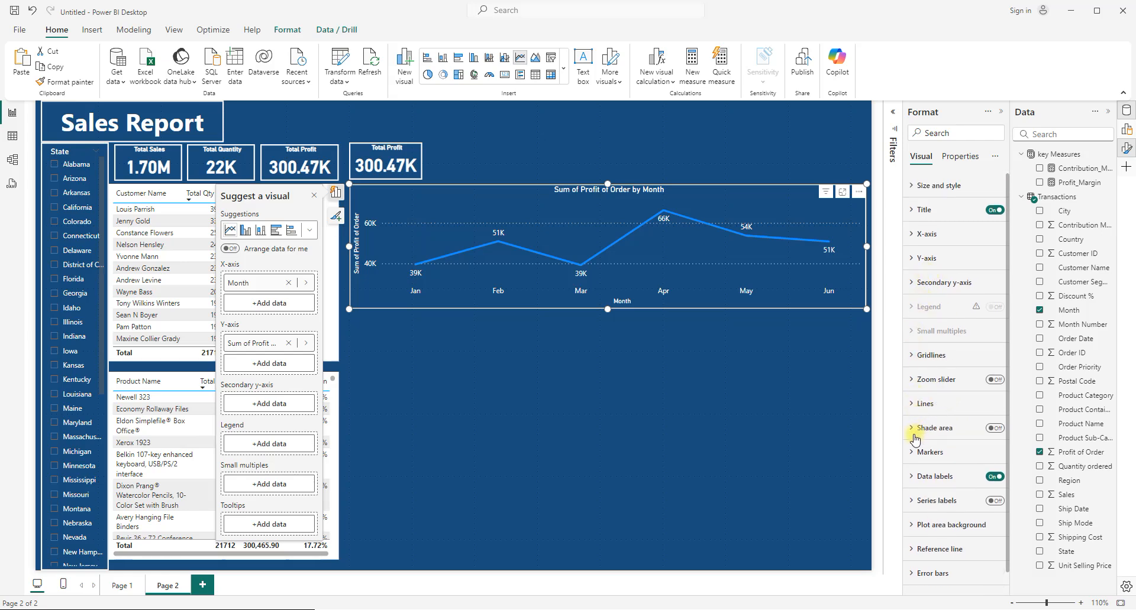
pyautogui.click(912, 453)
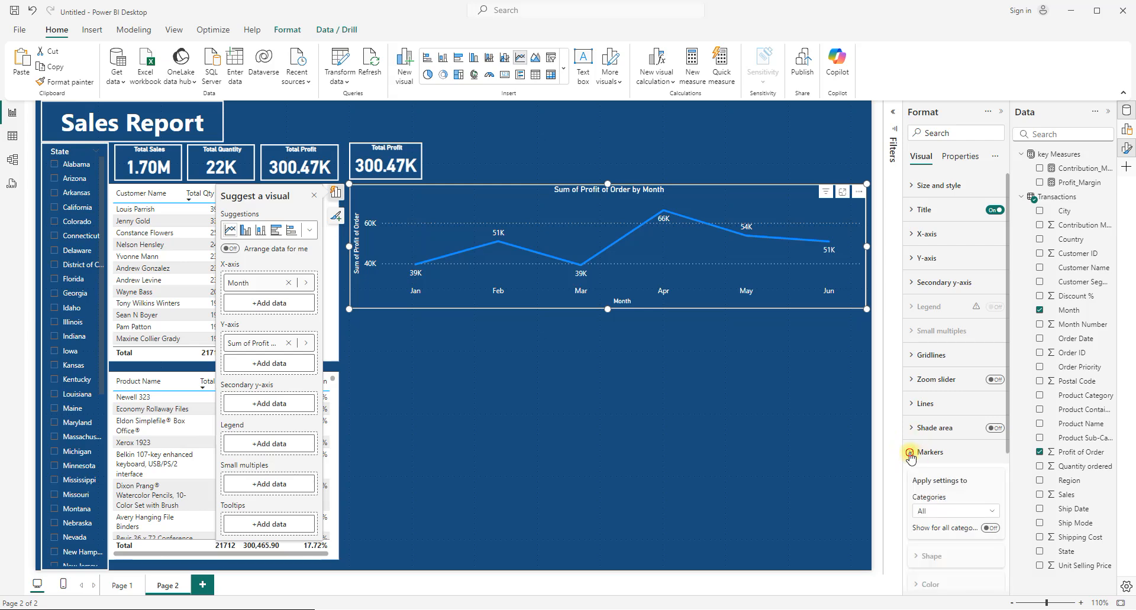
pyautogui.click(910, 453)
pyautogui.scroll(-1, 911, 457)
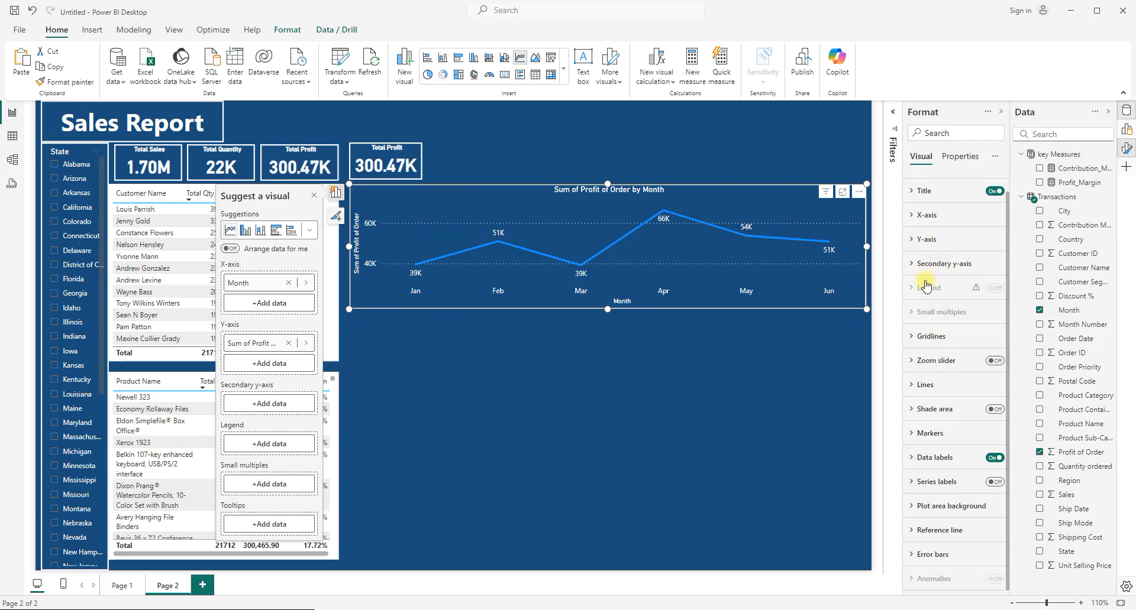
pyautogui.click(911, 387)
pyautogui.scroll(-5, 916, 376)
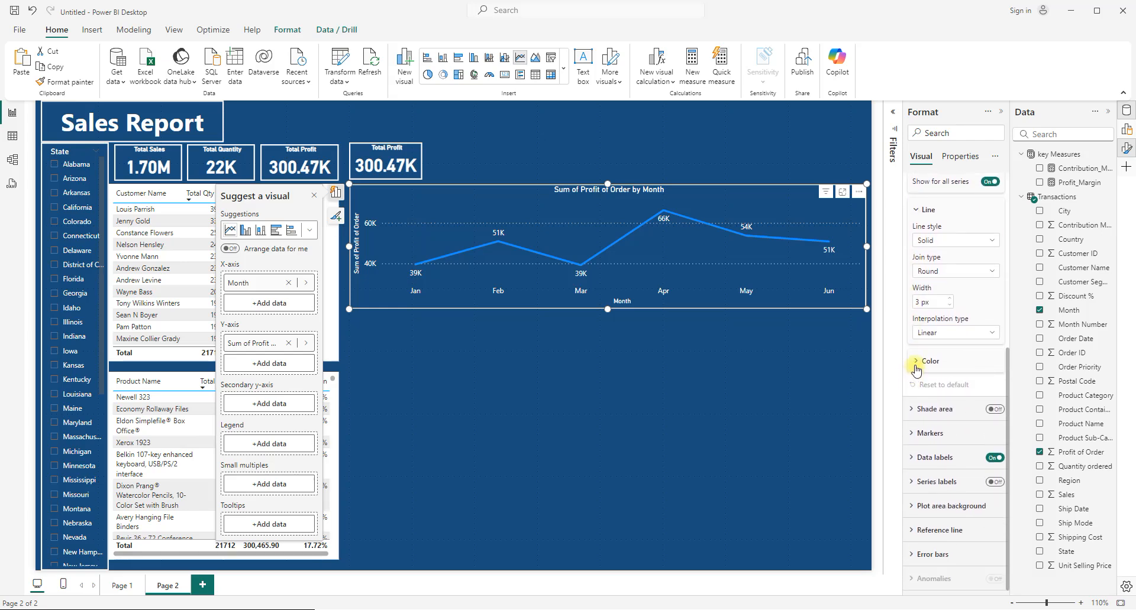
pyautogui.click(915, 367)
pyautogui.click(936, 392)
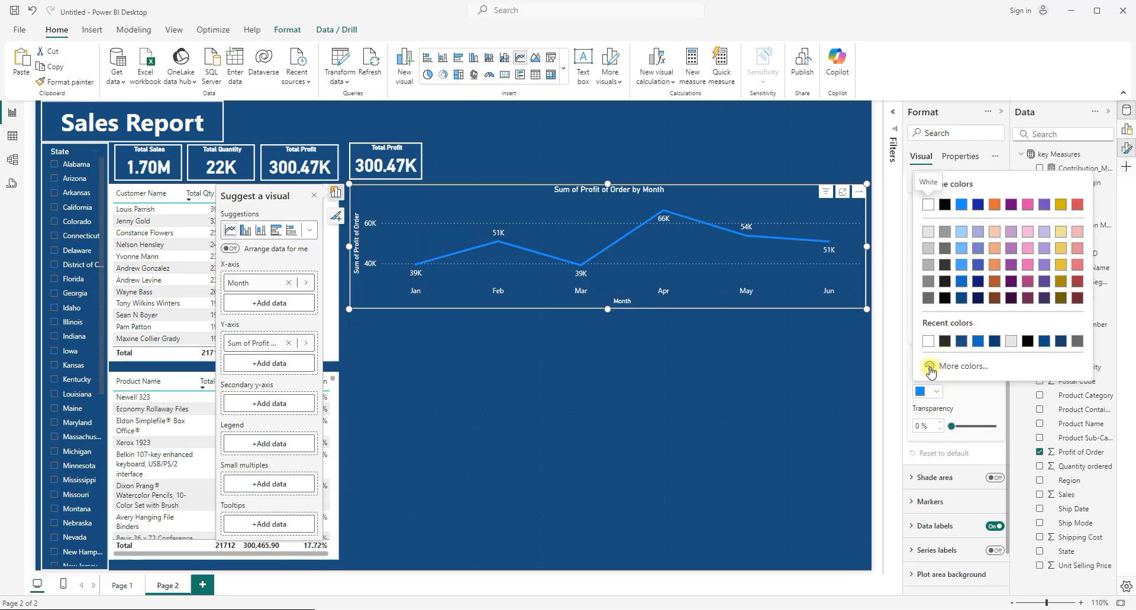
pyautogui.click(929, 367)
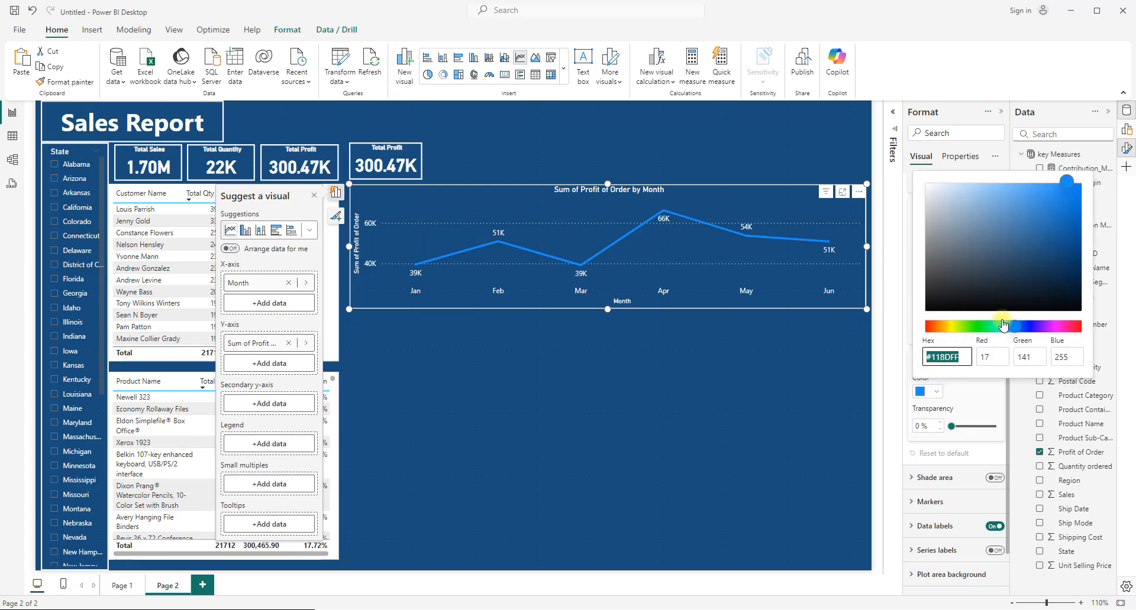
pyautogui.moveTo(1017, 330); pyautogui.dragTo(1003, 327)
pyautogui.moveTo(1038, 233); pyautogui.dragTo(1050, 191)
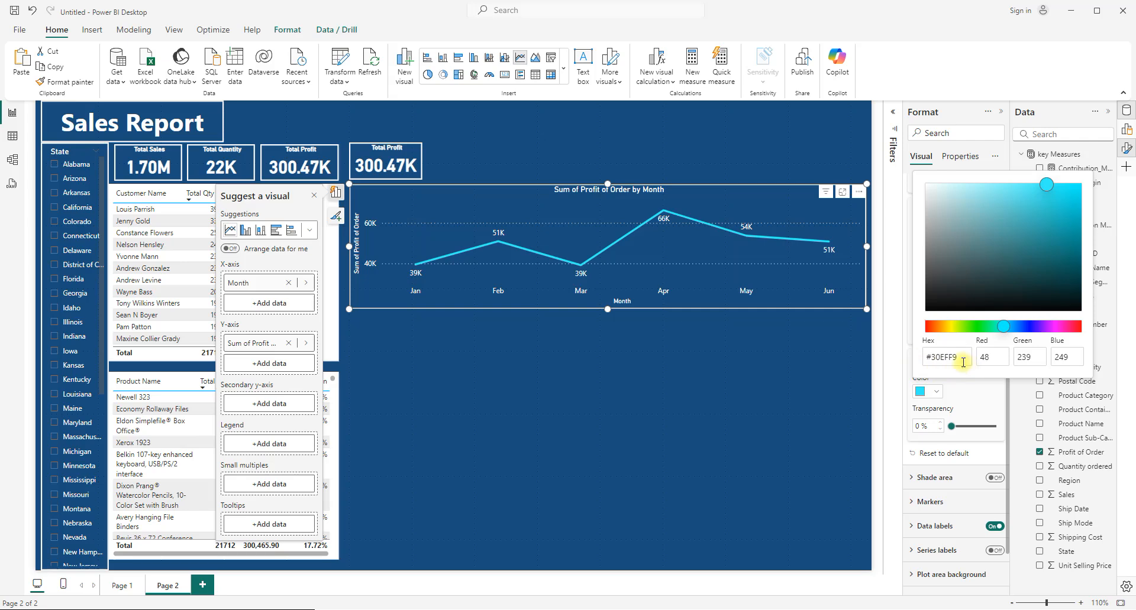
pyautogui.click(763, 371)
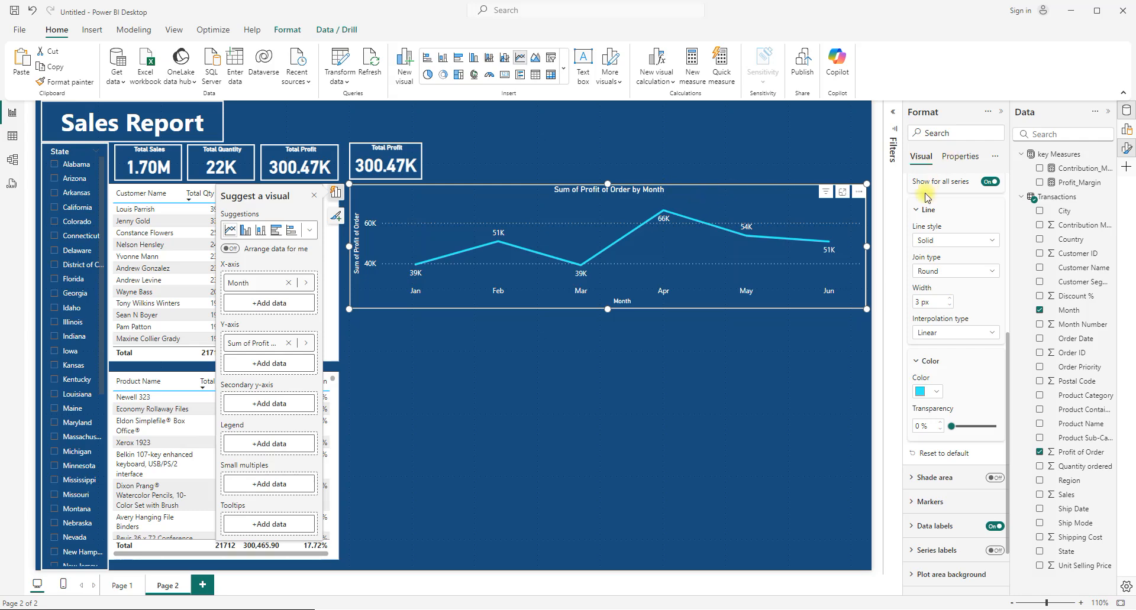
pyautogui.scroll(4, 915, 225)
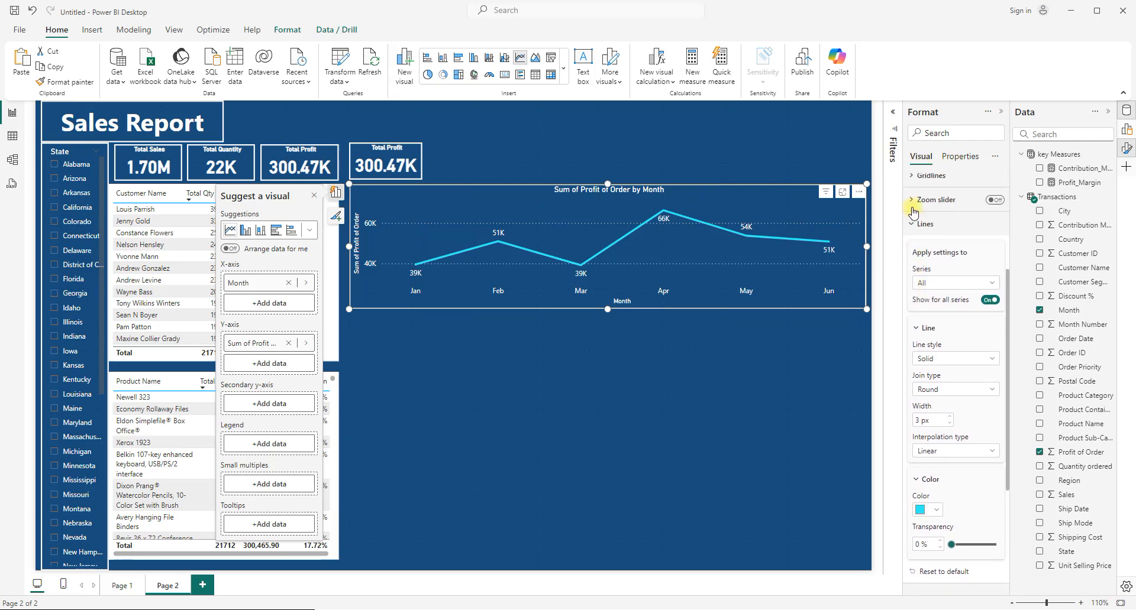
pyautogui.click(909, 224)
# Change the line chart's title text to "Total Profit of Order by Month".
pyautogui.scroll(2, 909, 231)
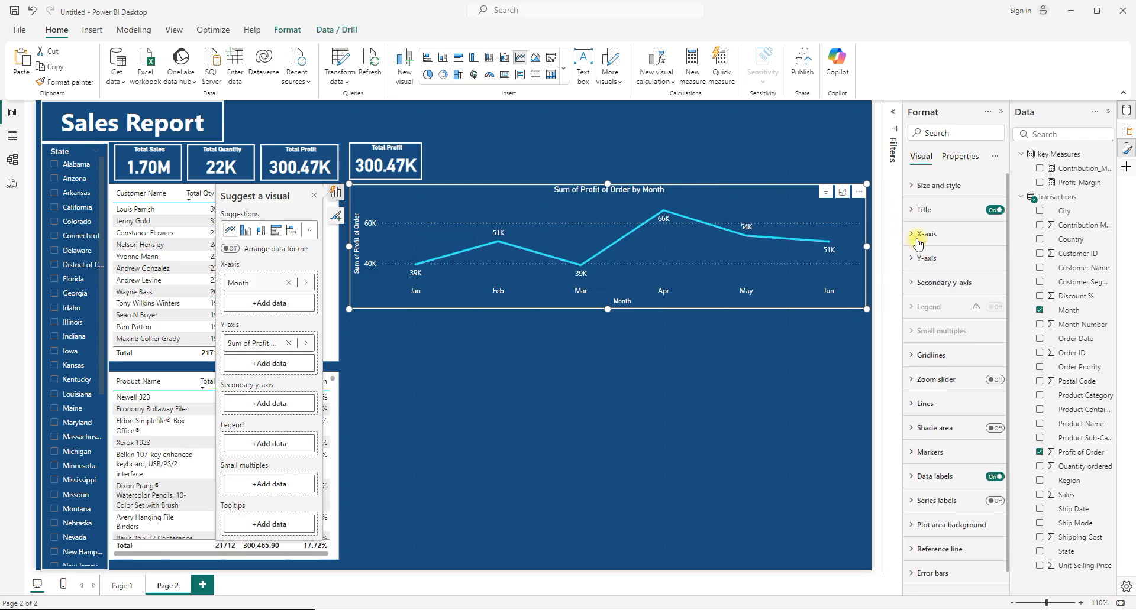
pyautogui.click(914, 209)
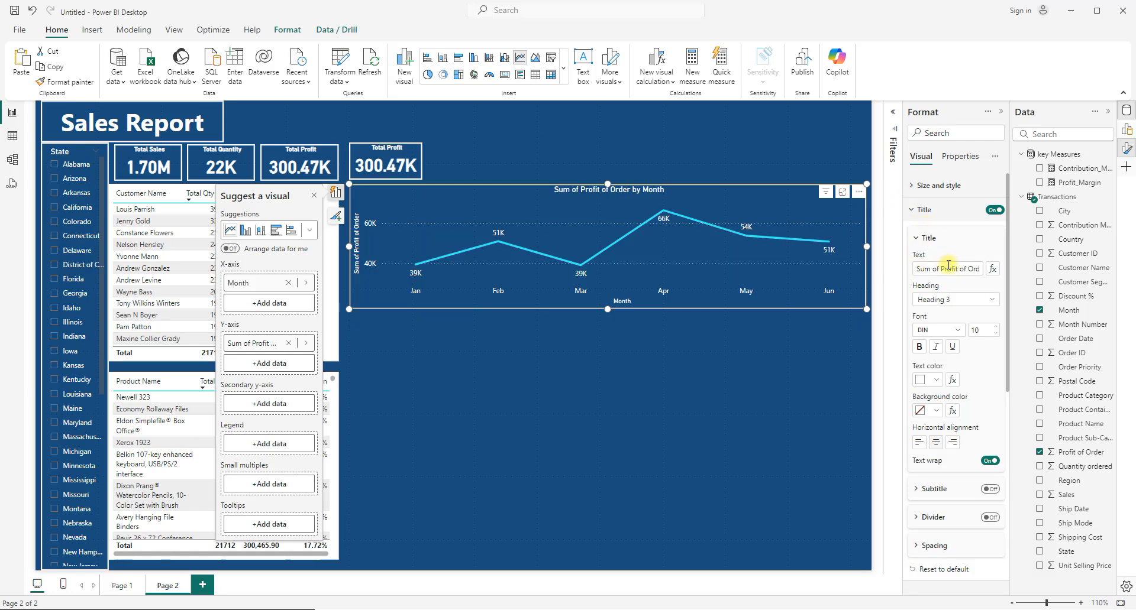
pyautogui.moveTo(938, 268); pyautogui.dragTo(883, 265)
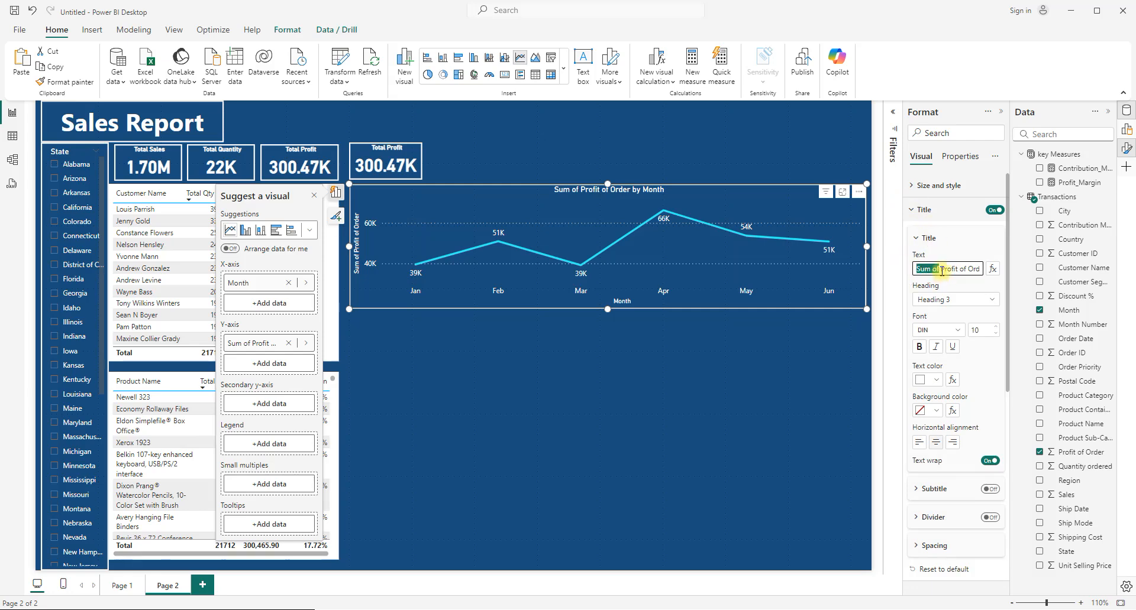
pyautogui.write('T')
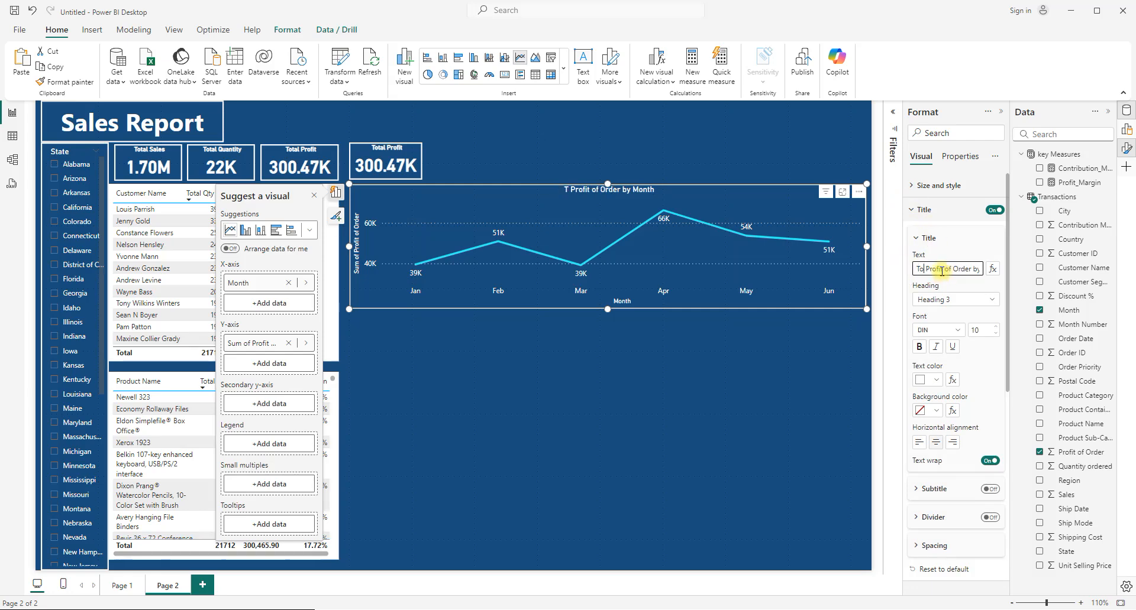
pyautogui.write('otal')
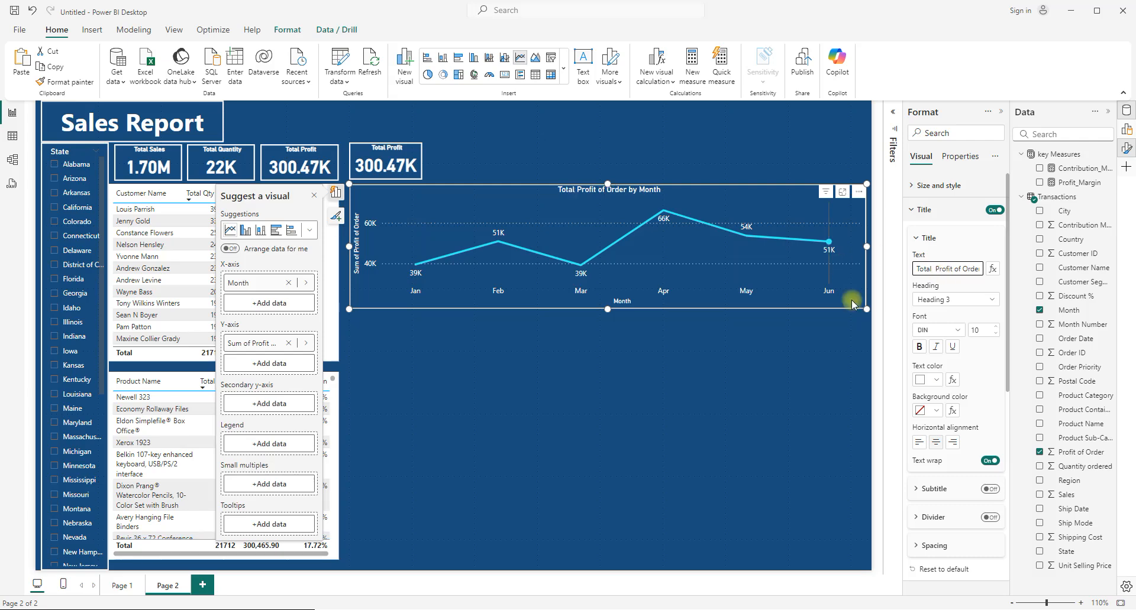
pyautogui.press('BackSpace')
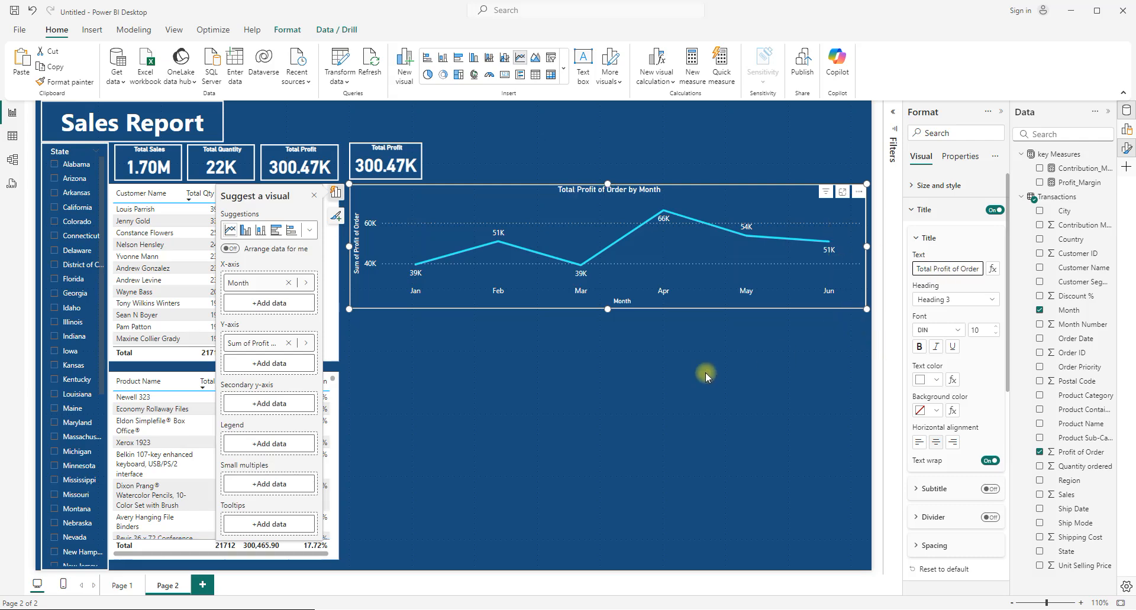
pyautogui.click(545, 350)
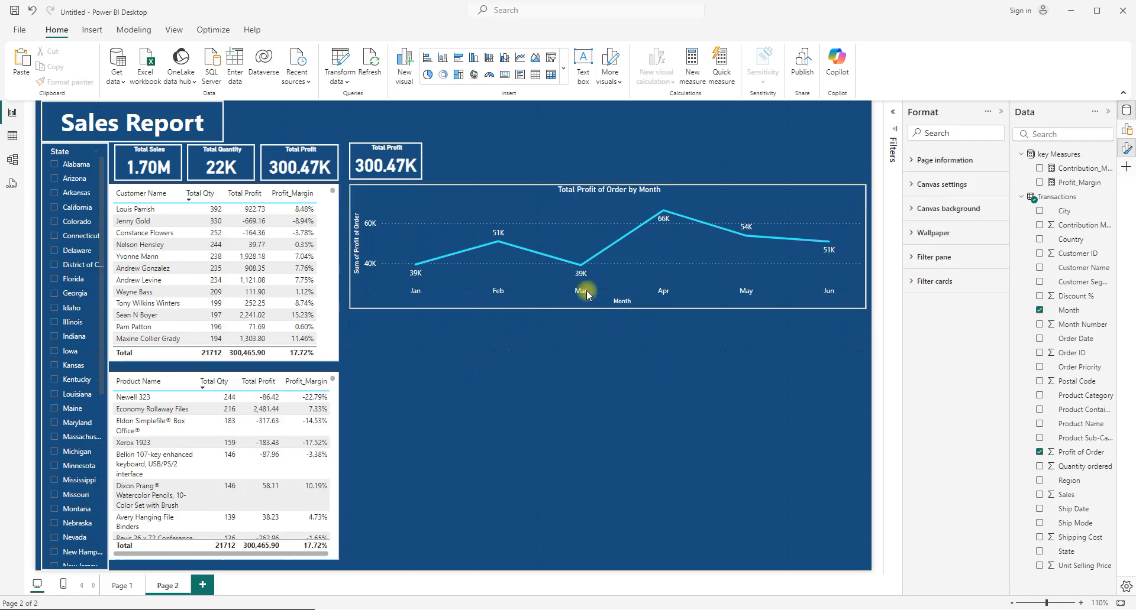
pyautogui.click(434, 342)
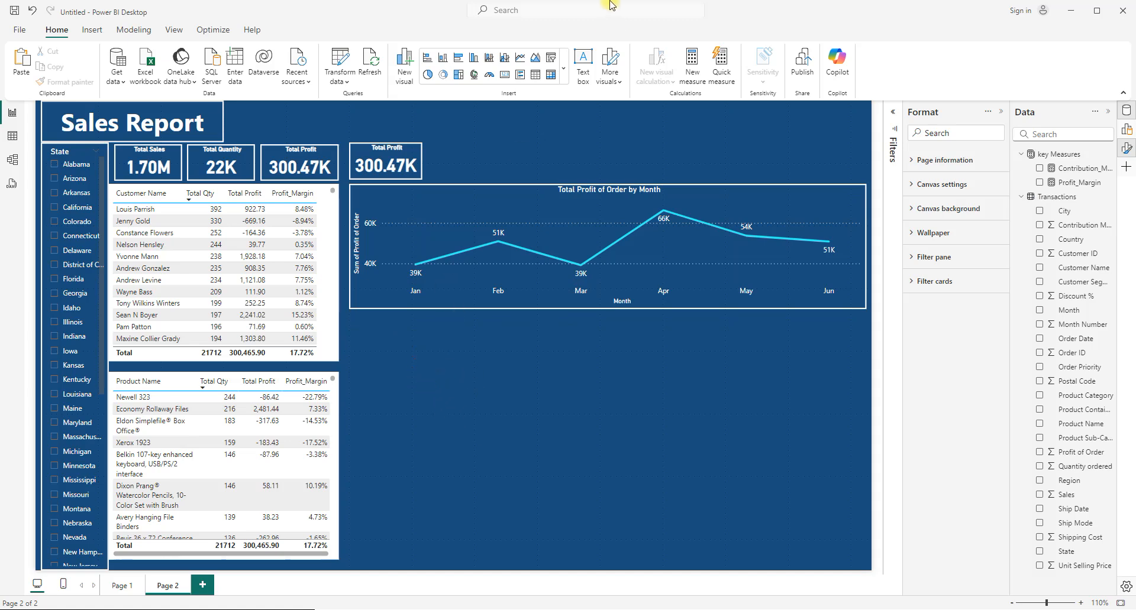
# Insert a clustered bar chart of Profit_Margin by Product Sub-Category directly below the line chart, at about half its width.
pyautogui.click(562, 74)
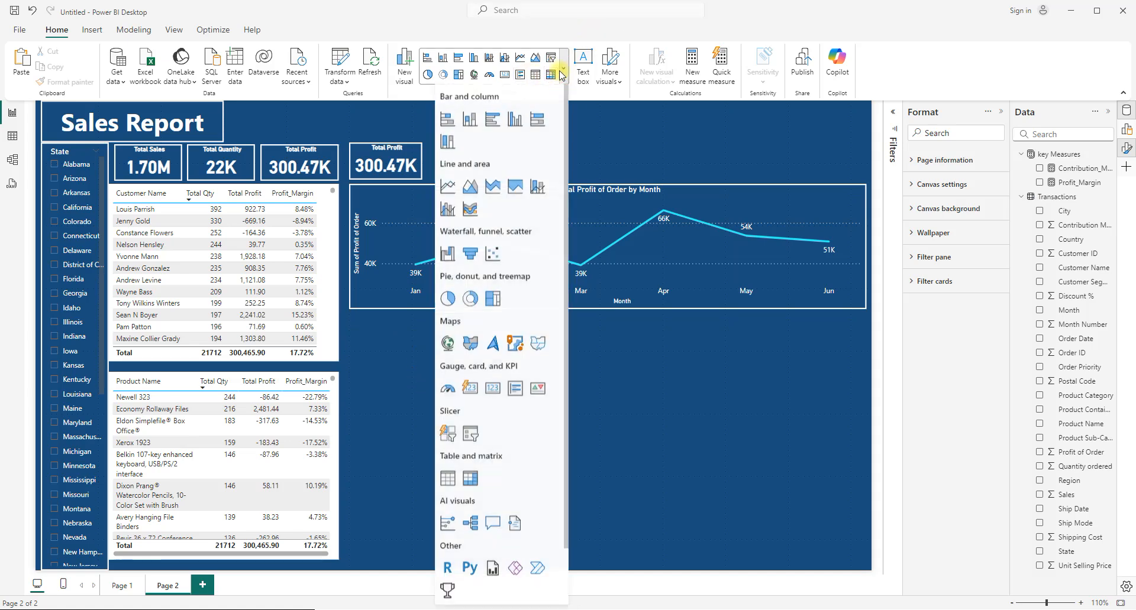
pyautogui.click(459, 58)
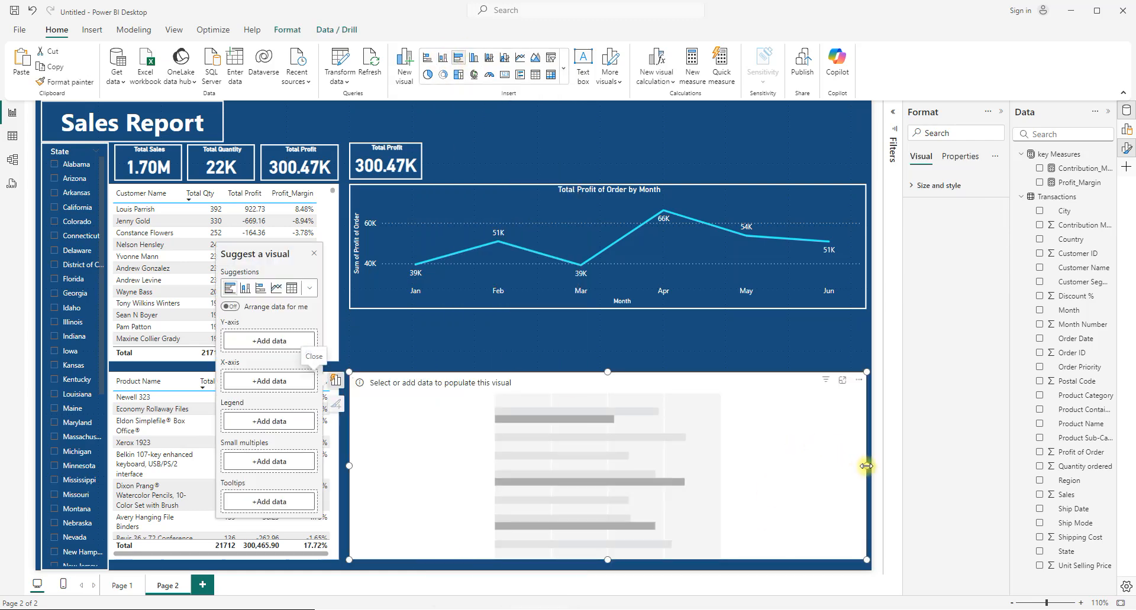
pyautogui.moveTo(865, 466); pyautogui.dragTo(607, 477)
pyautogui.moveTo(479, 378); pyautogui.dragTo(470, 316)
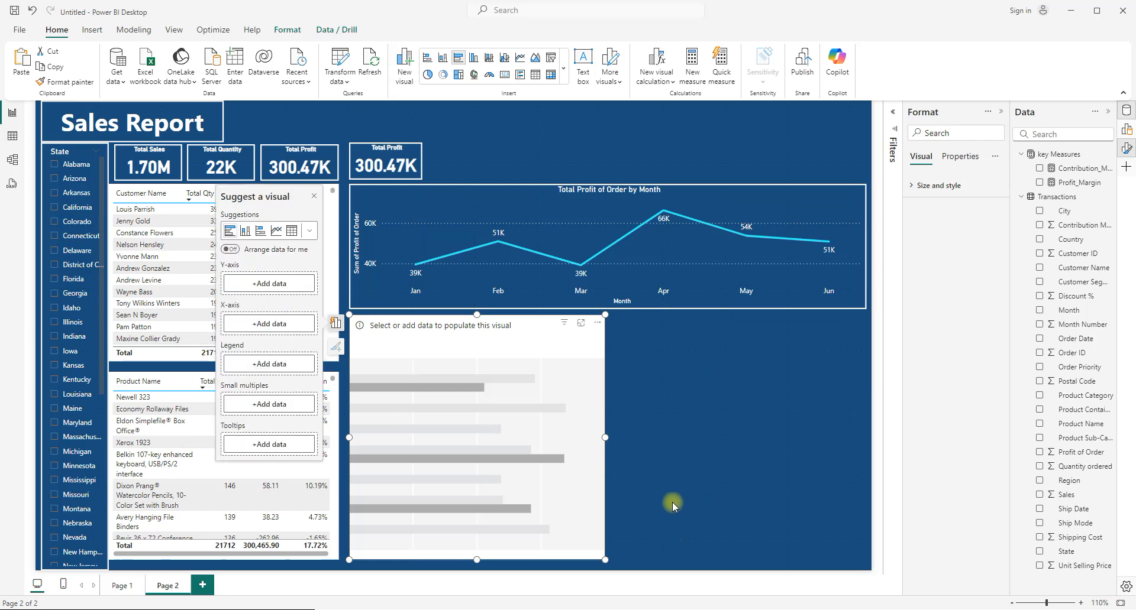
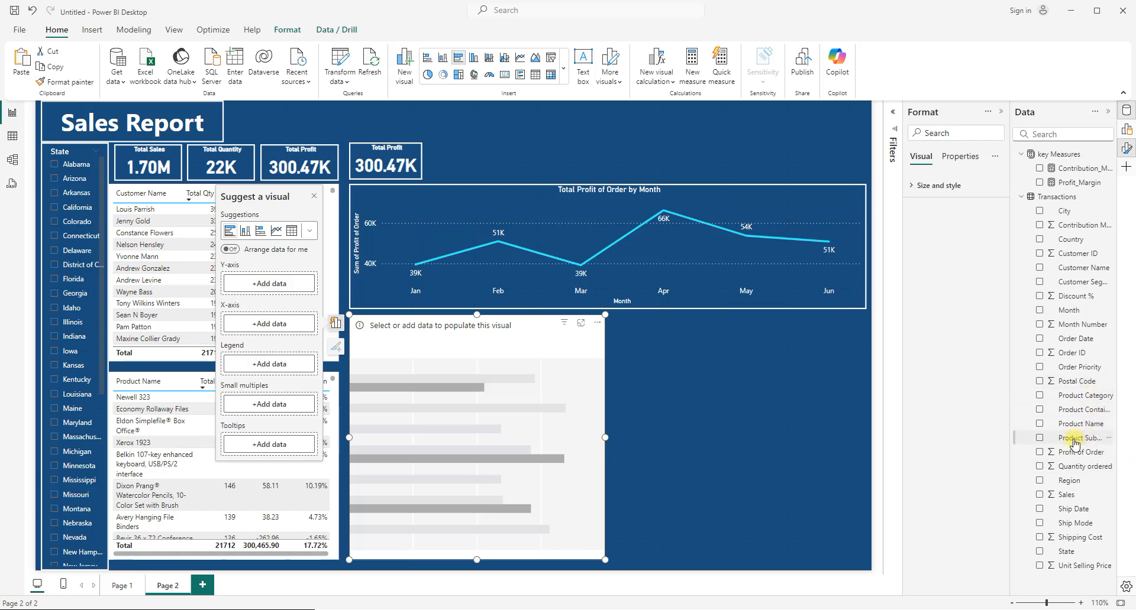
pyautogui.moveTo(1075, 441); pyautogui.dragTo(283, 290)
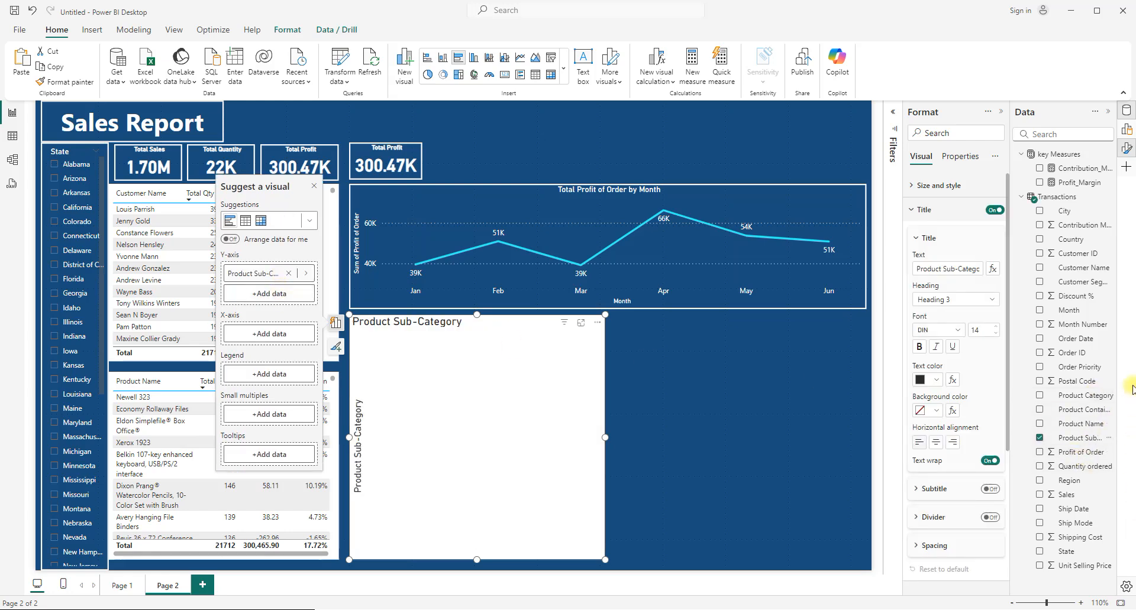
pyautogui.moveTo(1068, 183); pyautogui.dragTo(281, 334)
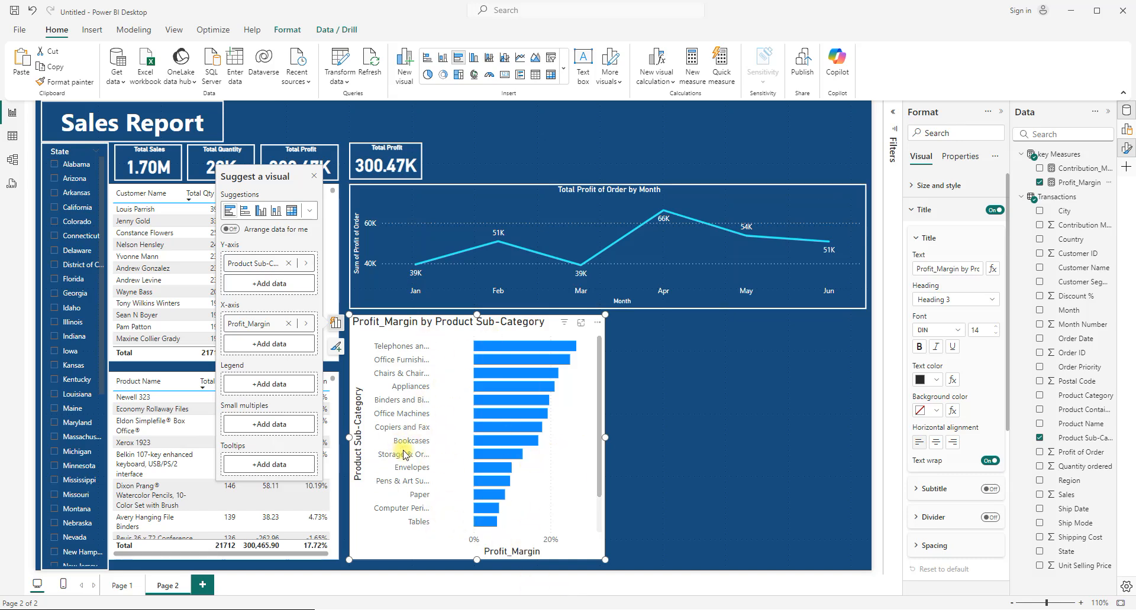
# Copy the line chart's formatting onto the Profit_Margin bar chart with the Format painter.
pyautogui.click(486, 199)
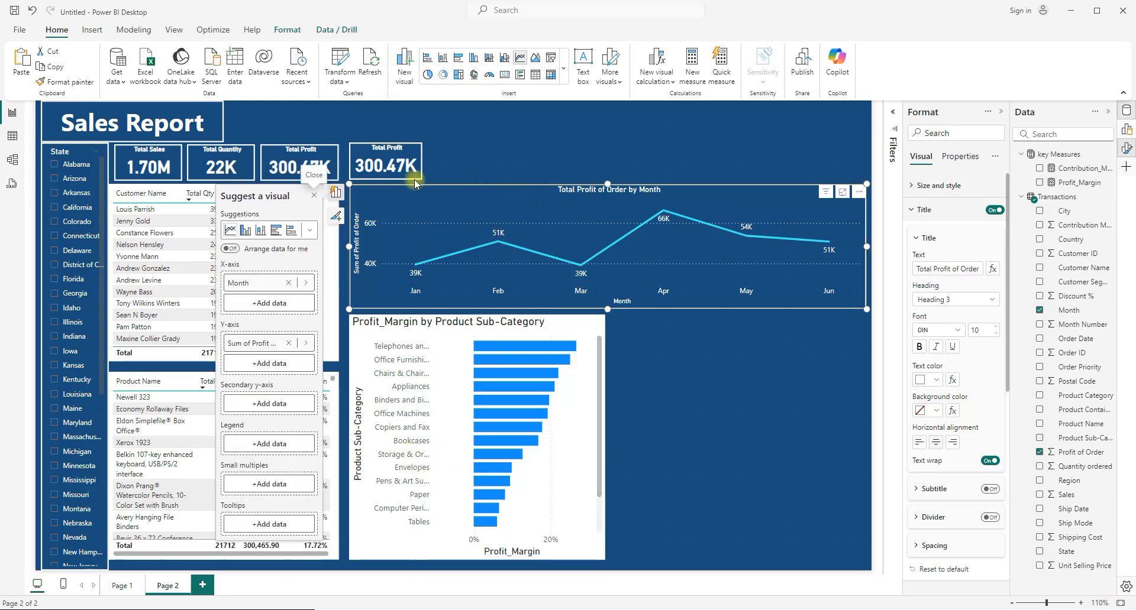
pyautogui.click(68, 82)
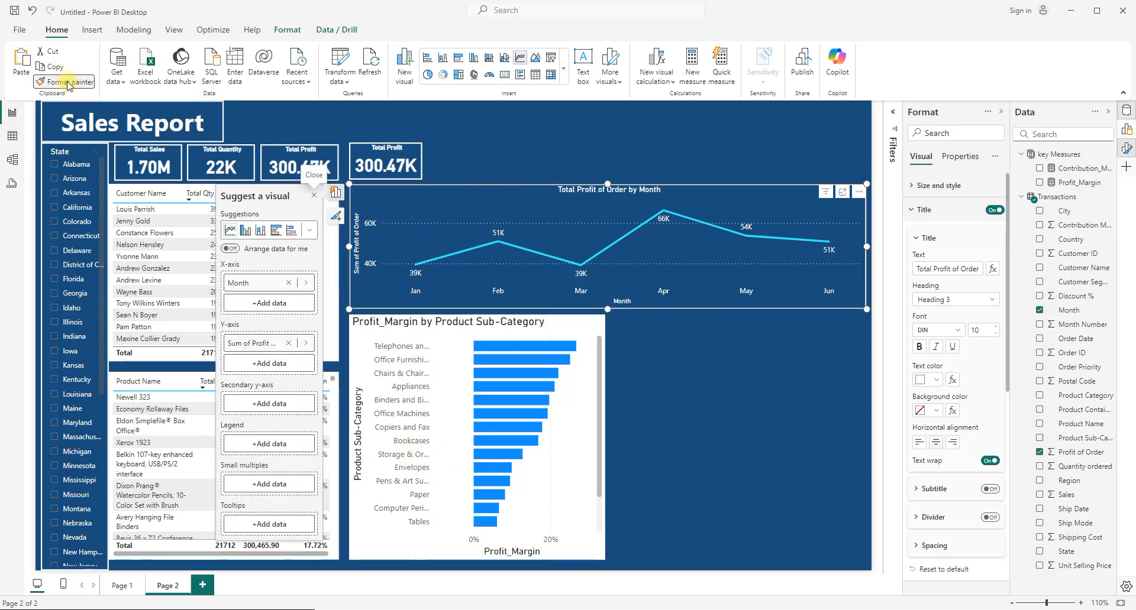
pyautogui.click(437, 325)
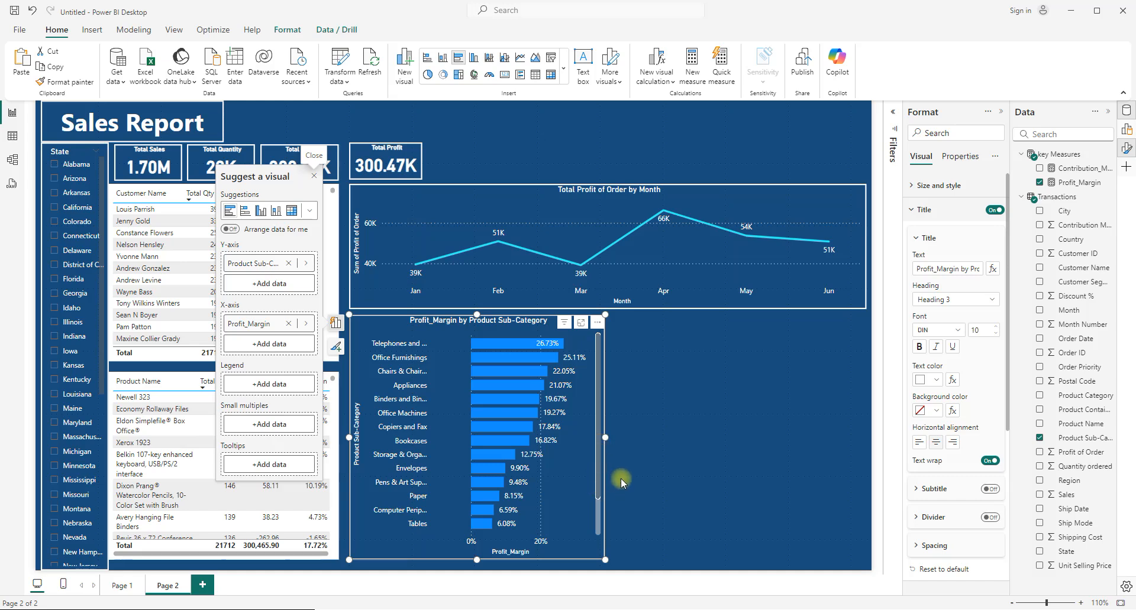
pyautogui.moveTo(606, 438); pyautogui.dragTo(612, 436)
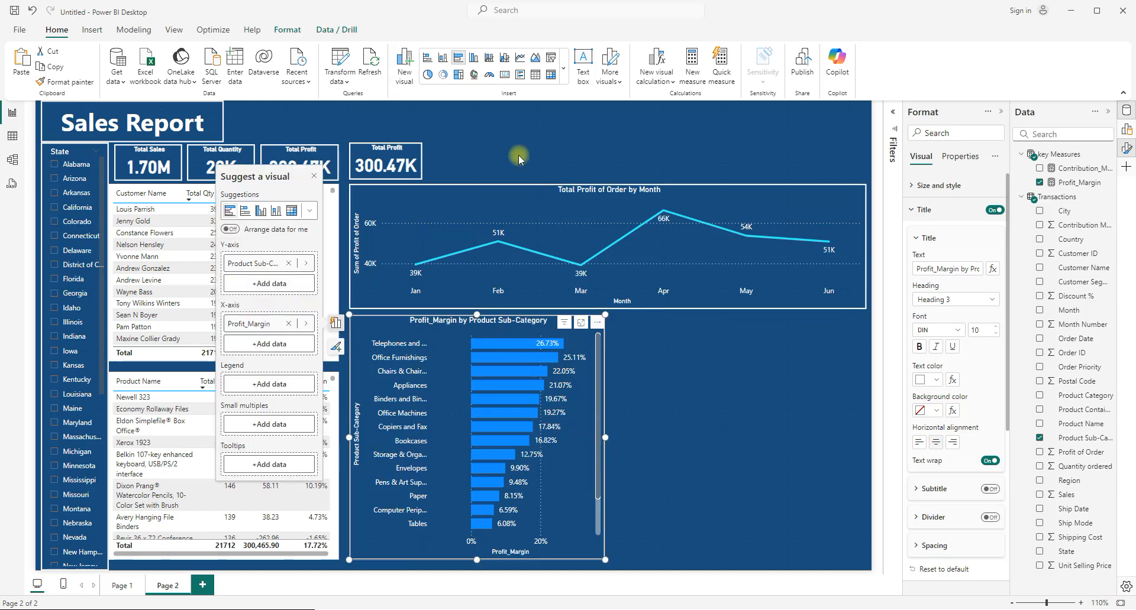
pyautogui.click(571, 130)
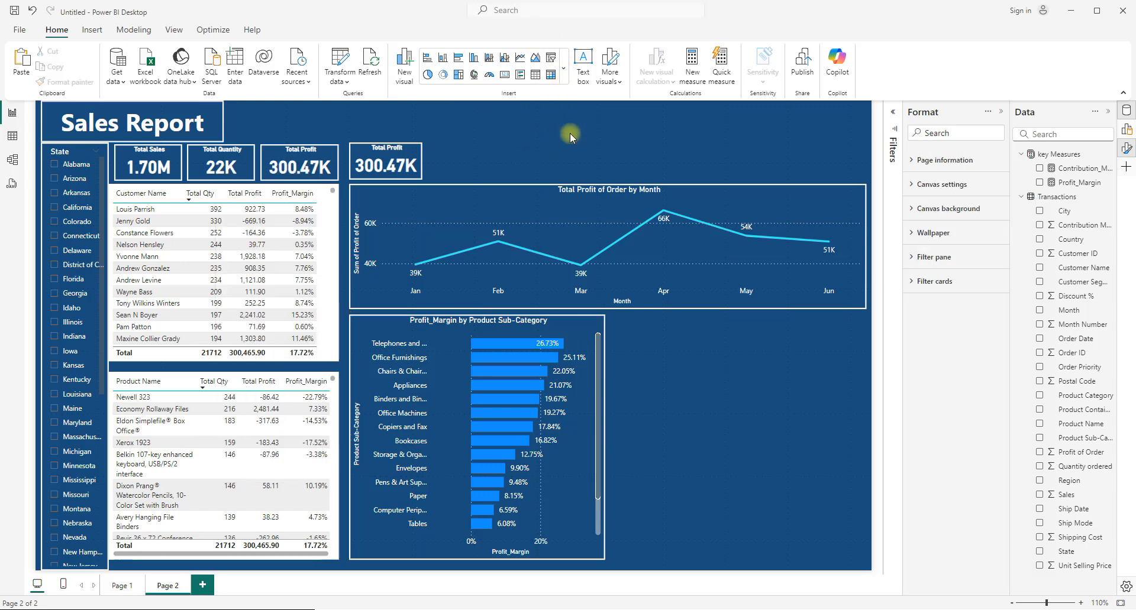
# Insert an empty slicer, shrink it to a shallow strip, and place it above the line chart's right half.
pyautogui.click(550, 62)
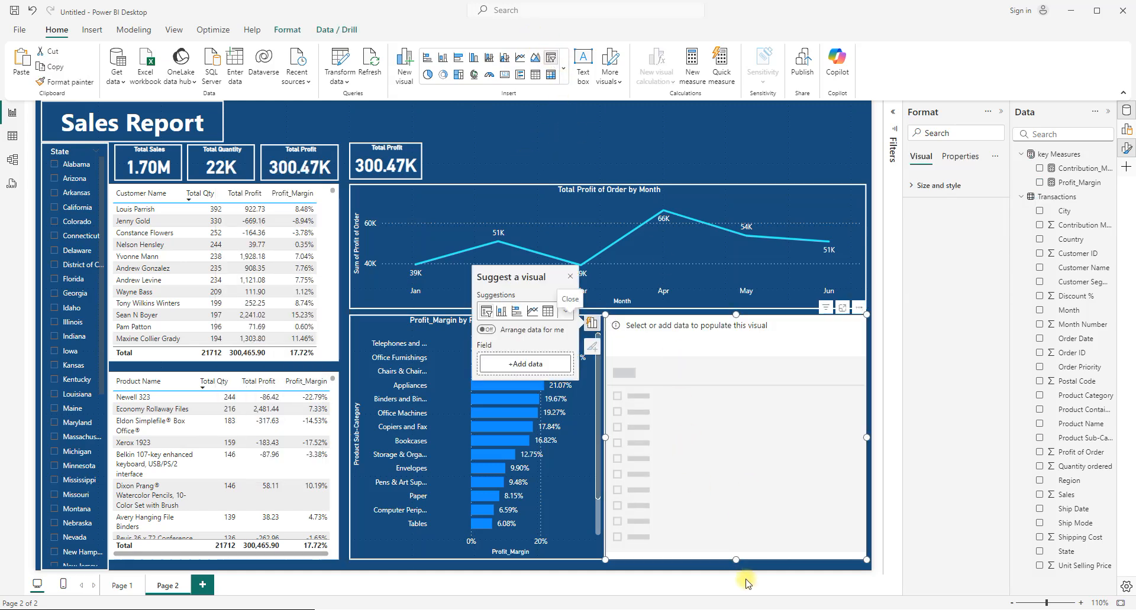
pyautogui.moveTo(733, 561); pyautogui.dragTo(736, 355)
pyautogui.moveTo(789, 325); pyautogui.dragTo(796, 110)
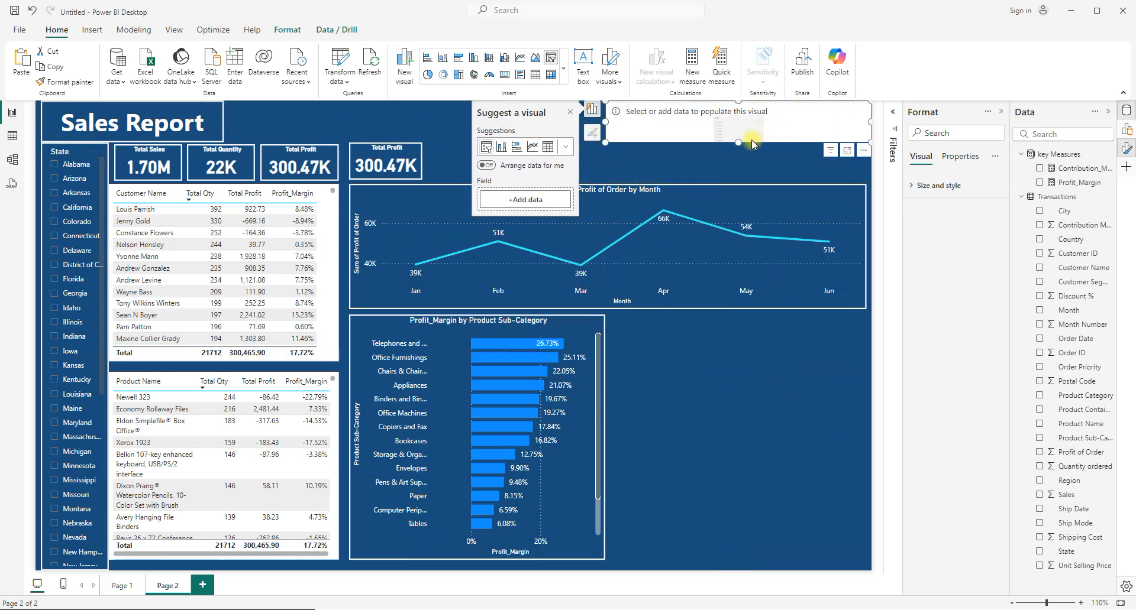
# Reduce the empty slicer's height slightly and fill it with the Product Category field.
pyautogui.moveTo(728, 144); pyautogui.dragTo(738, 130)
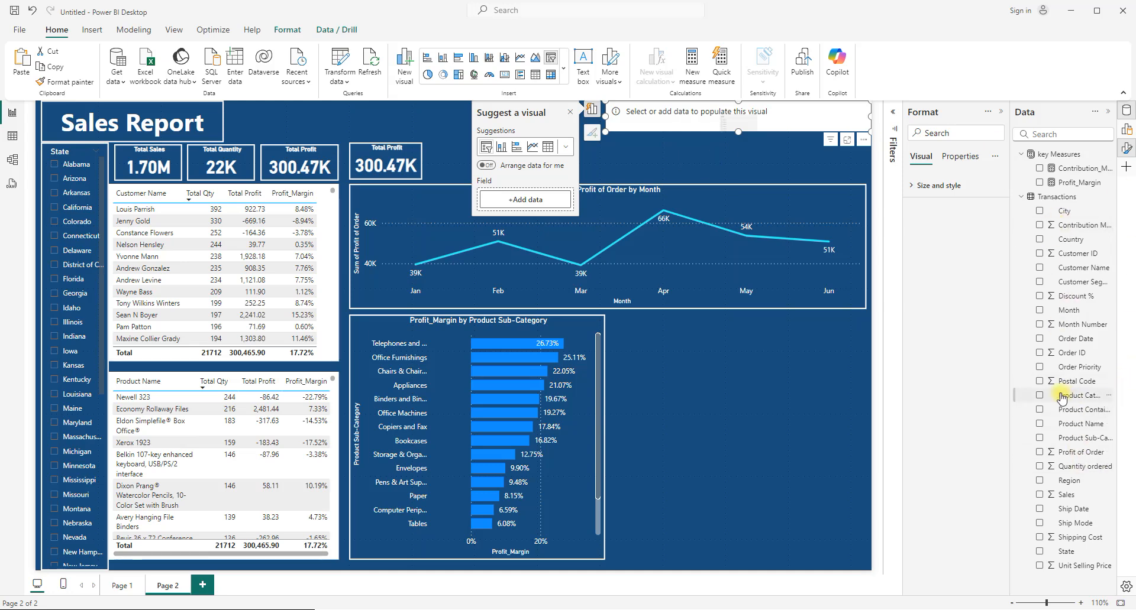
pyautogui.click(1040, 396)
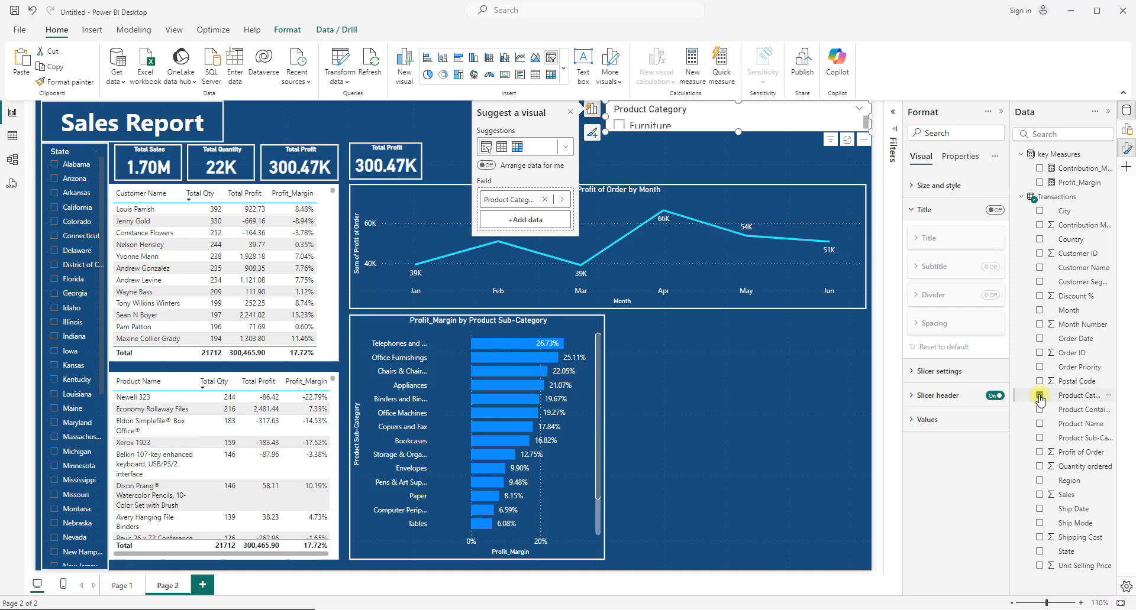
# Change the Product Category slicer's style from a vertical list to Tile.
pyautogui.click(910, 215)
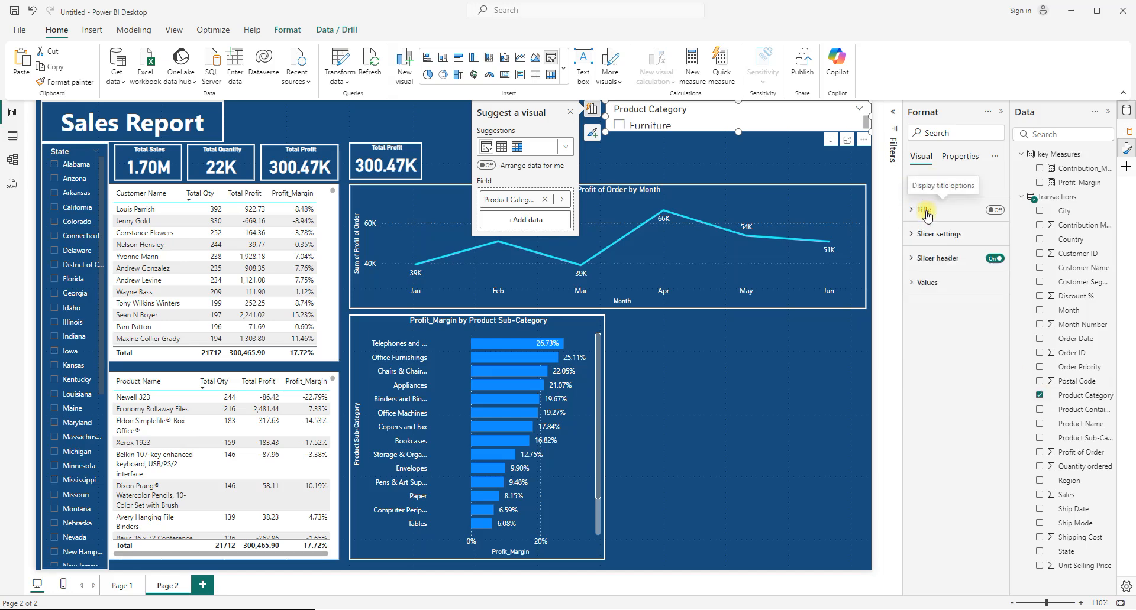
pyautogui.click(910, 236)
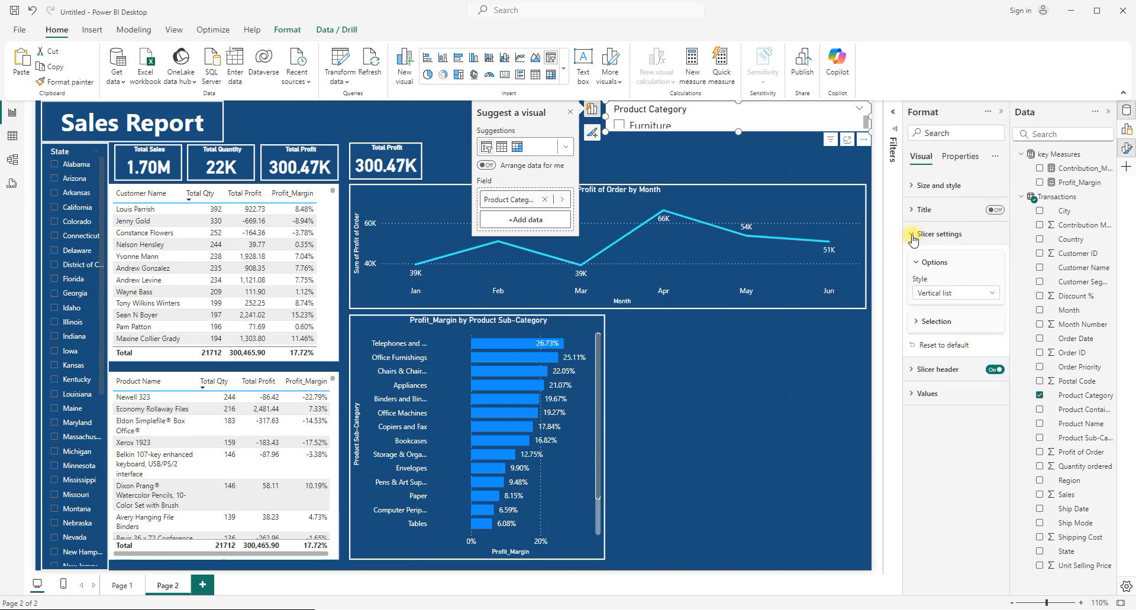
pyautogui.click(993, 294)
pyautogui.click(943, 322)
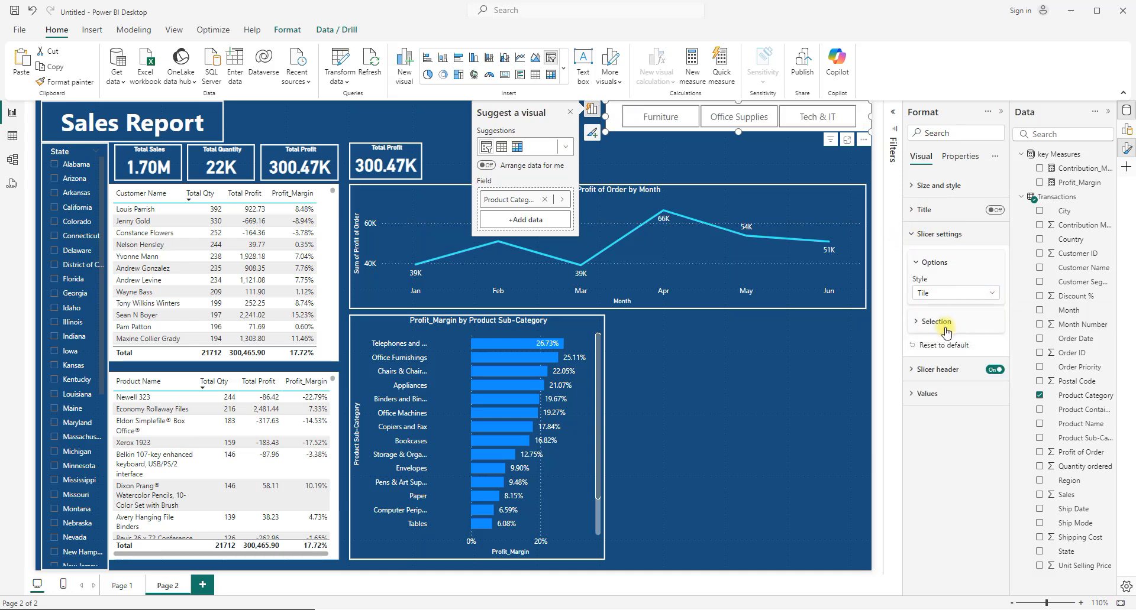
# Set the font color of the Product Category slicer's values to white.
pyautogui.click(908, 396)
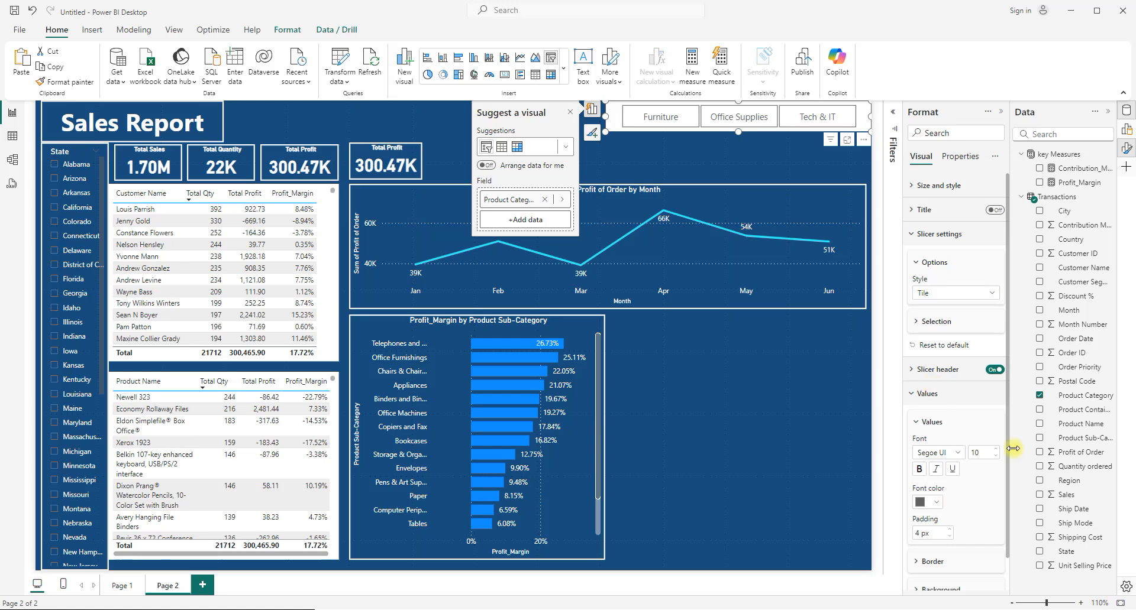
pyautogui.click(936, 503)
pyautogui.click(943, 452)
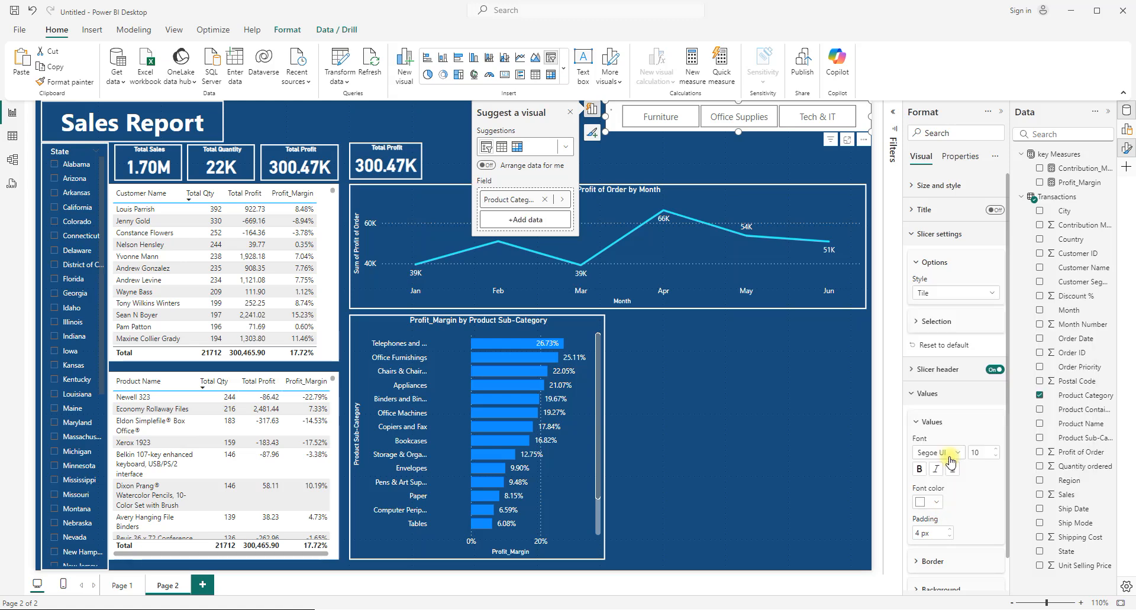
# Give the slicer tiles a light-to-medium gray background from the theme colors.
pyautogui.scroll(-1, 959, 512)
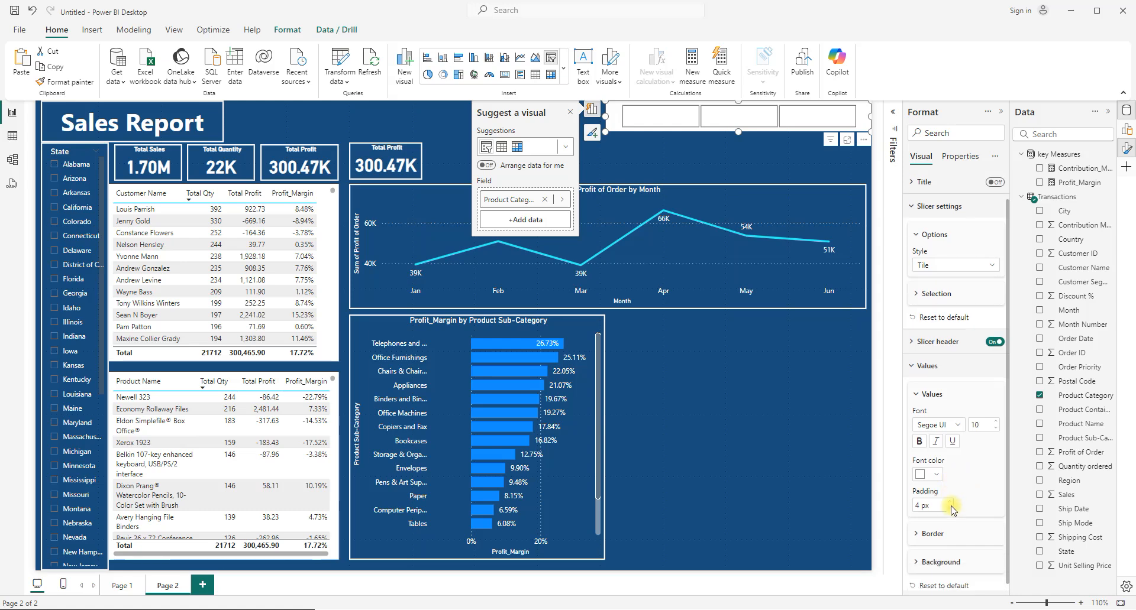
pyautogui.click(921, 555)
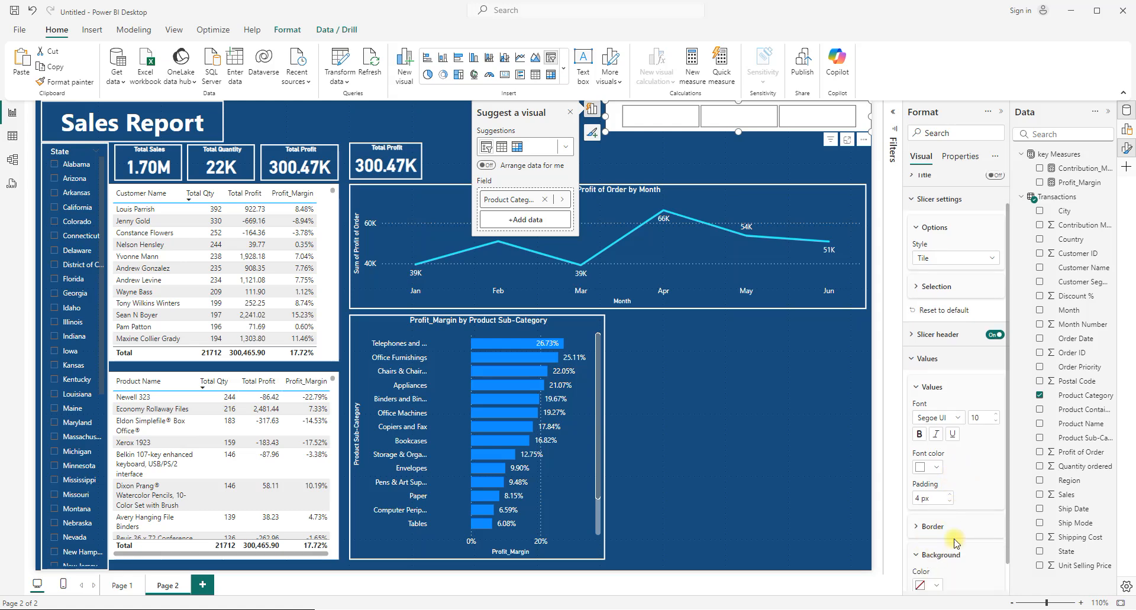
pyautogui.scroll(-1, 953, 539)
pyautogui.click(930, 555)
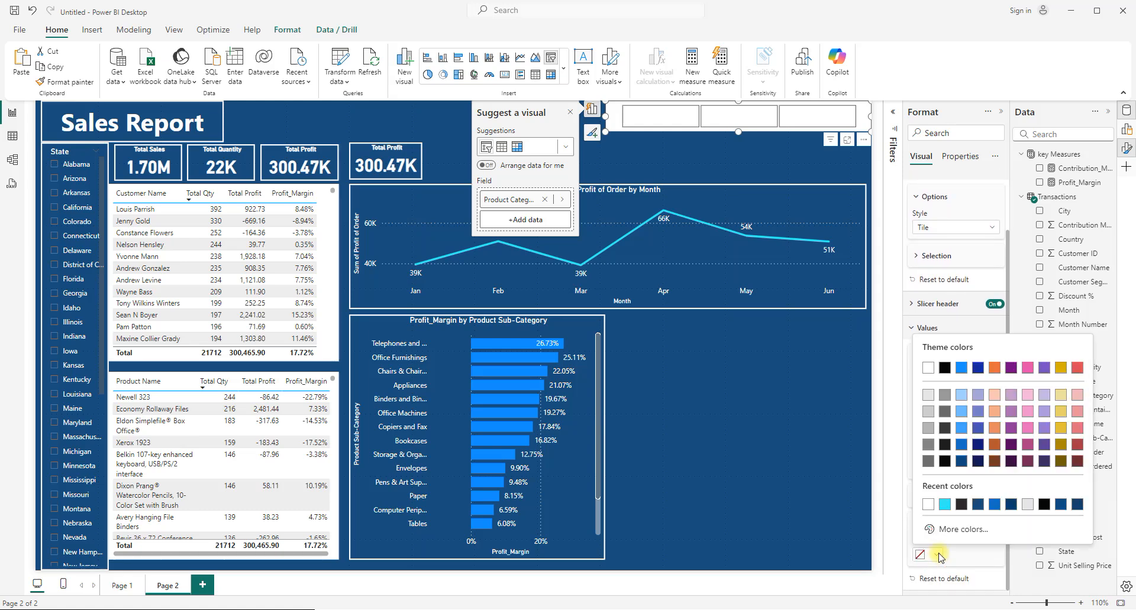
pyautogui.click(928, 429)
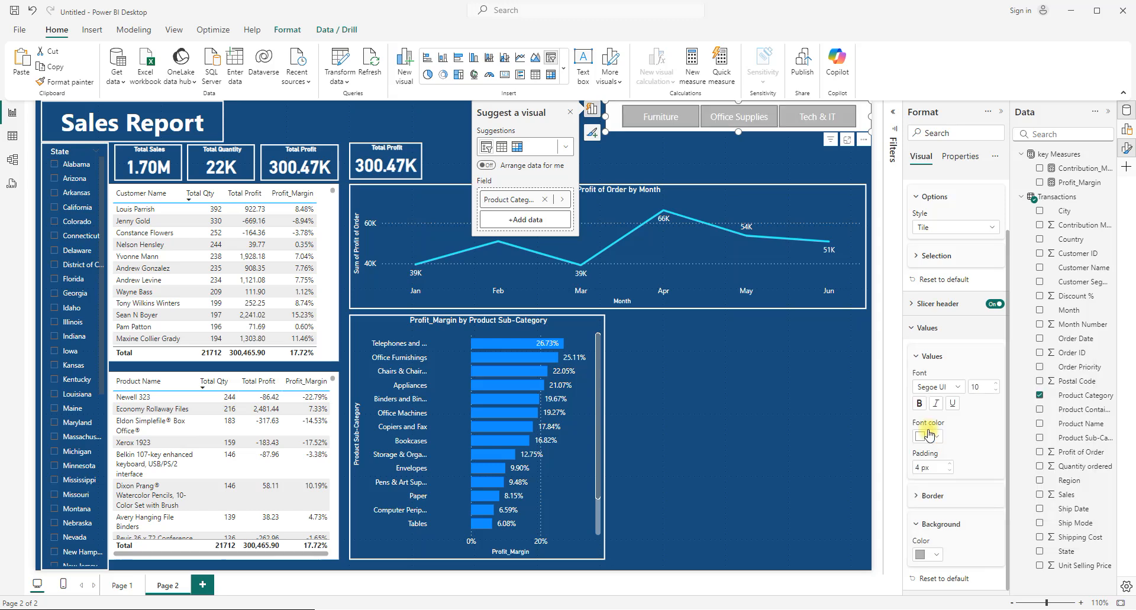
# Try darker gray shades for the slicer tiles' background, selecting Furniture to compare it with the unselected tiles.
pyautogui.click(924, 554)
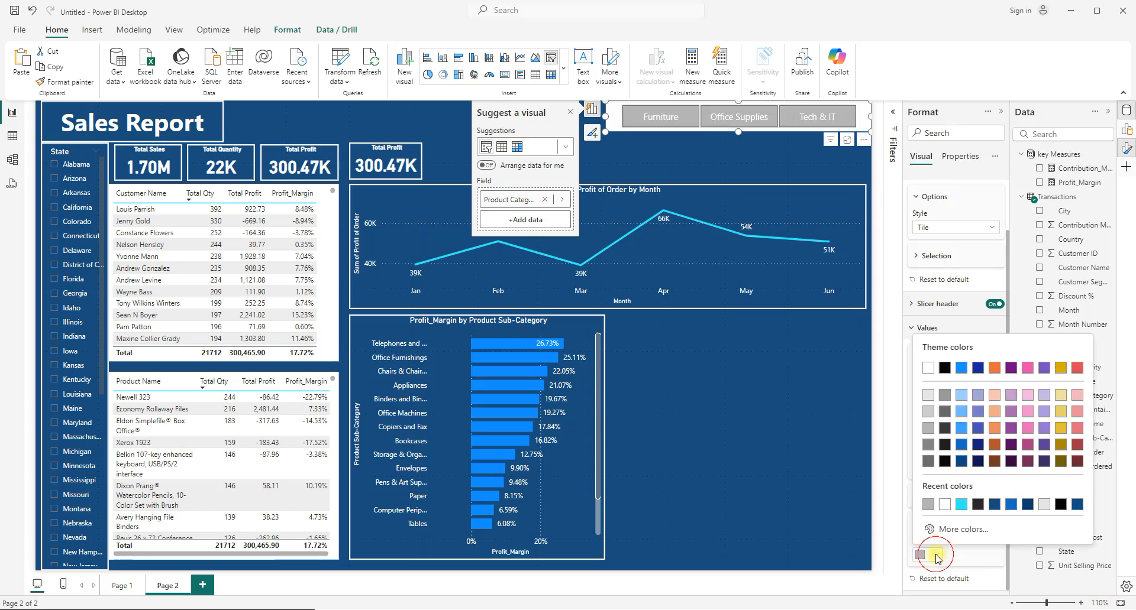
pyautogui.click(928, 460)
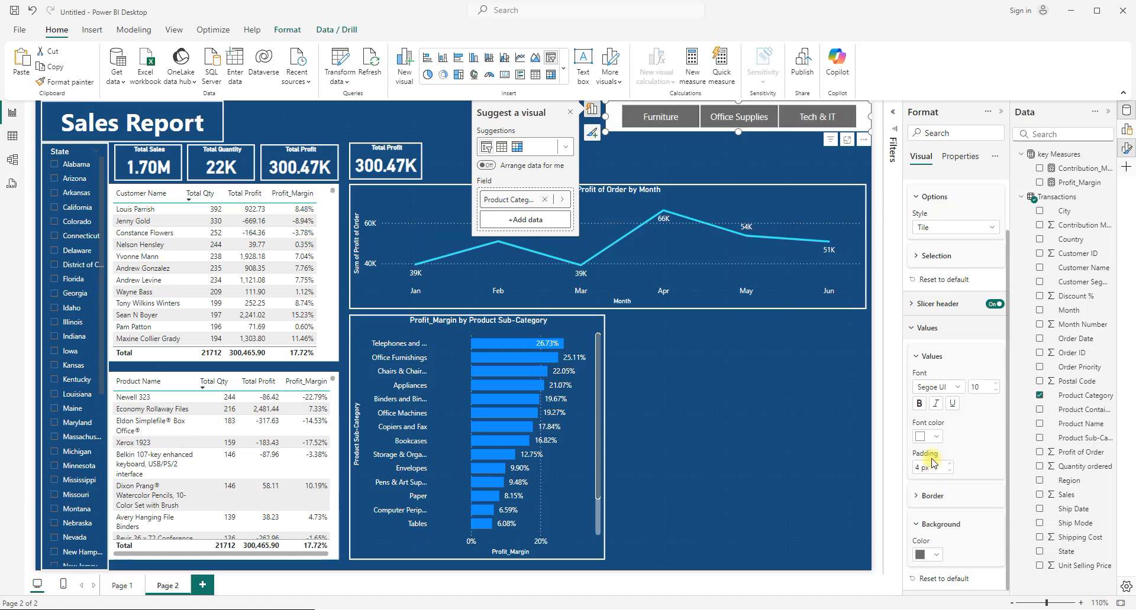
pyautogui.click(650, 119)
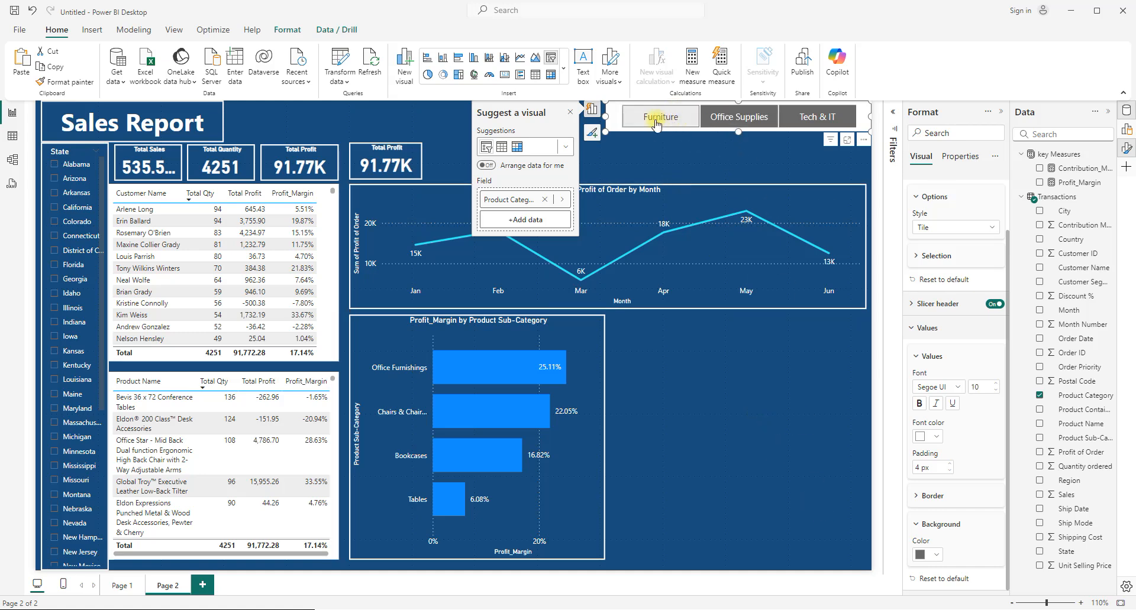
pyautogui.click(935, 558)
pyautogui.click(928, 447)
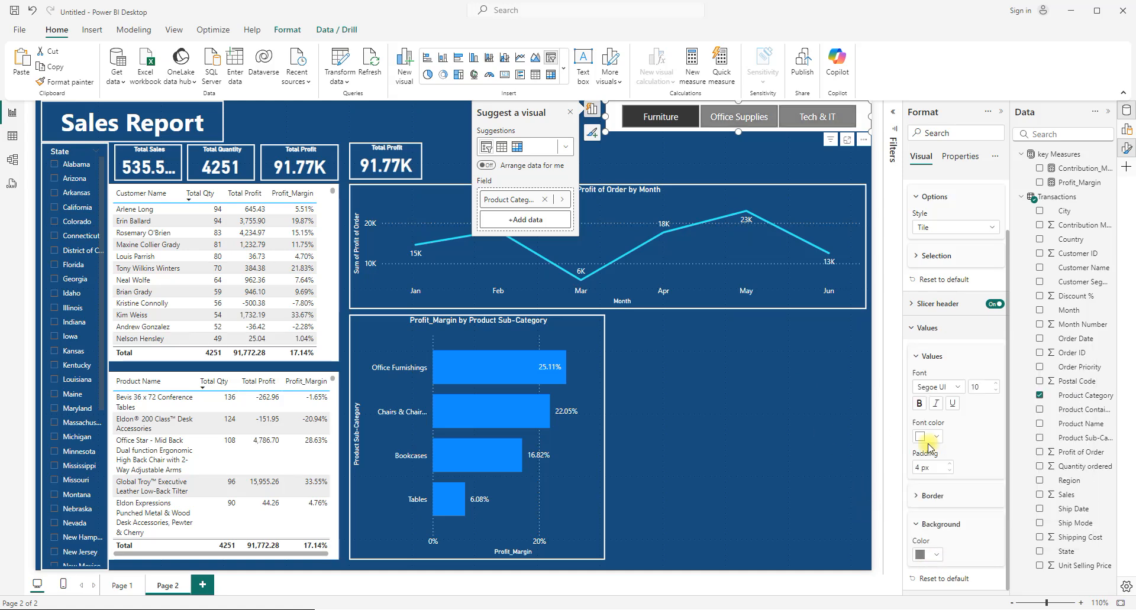
# Set the slicer tiles' background to a lighter gray, test the Office Supplies filter, and leave no category selected.
pyautogui.click(939, 556)
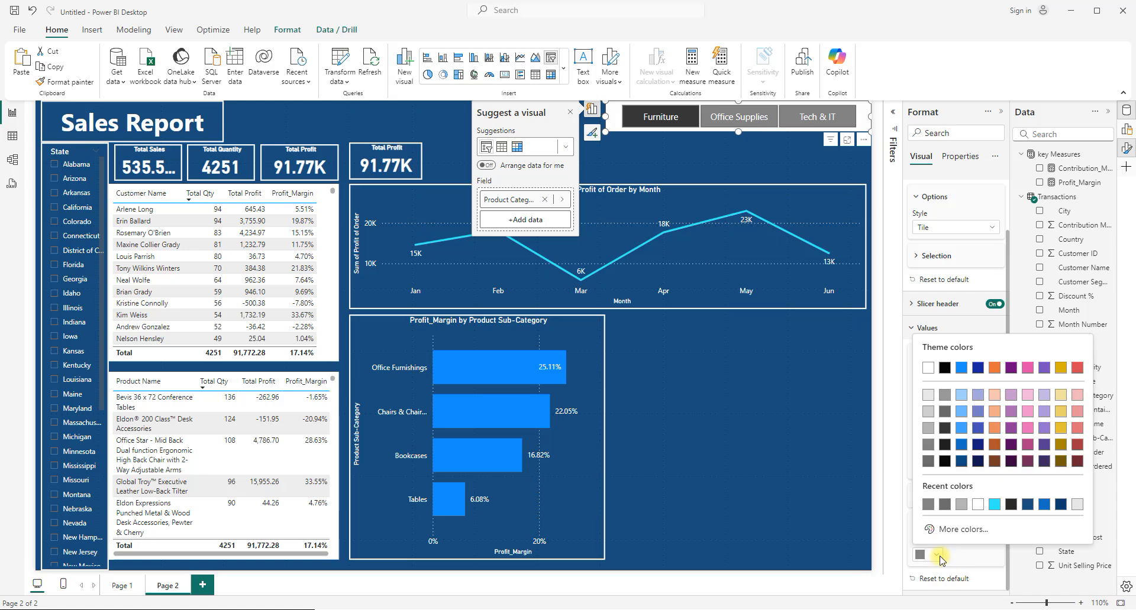
pyautogui.click(926, 430)
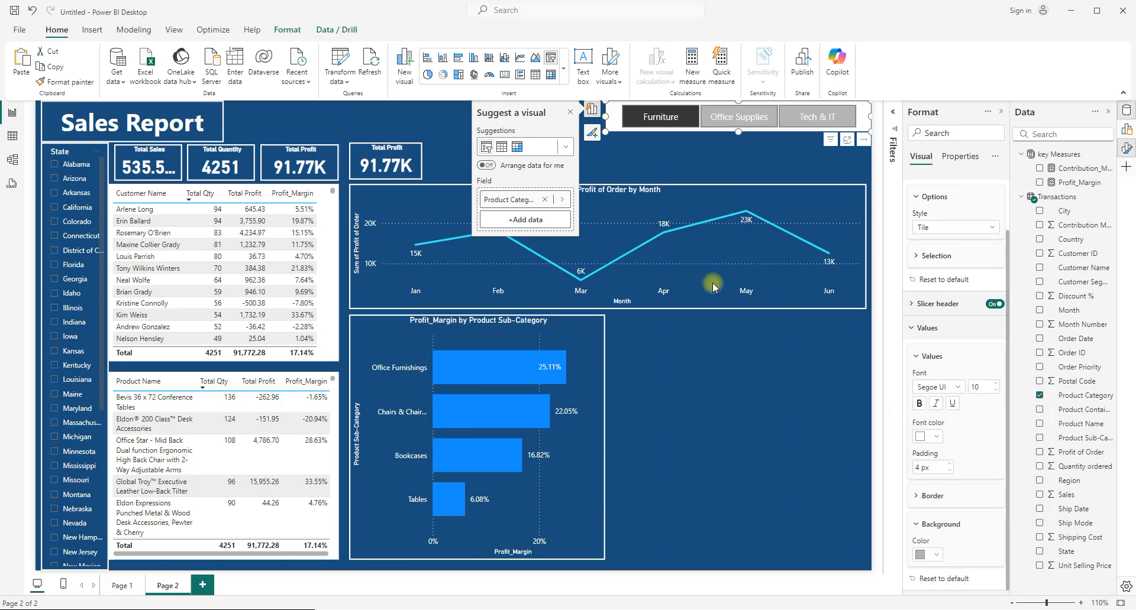
pyautogui.click(734, 116)
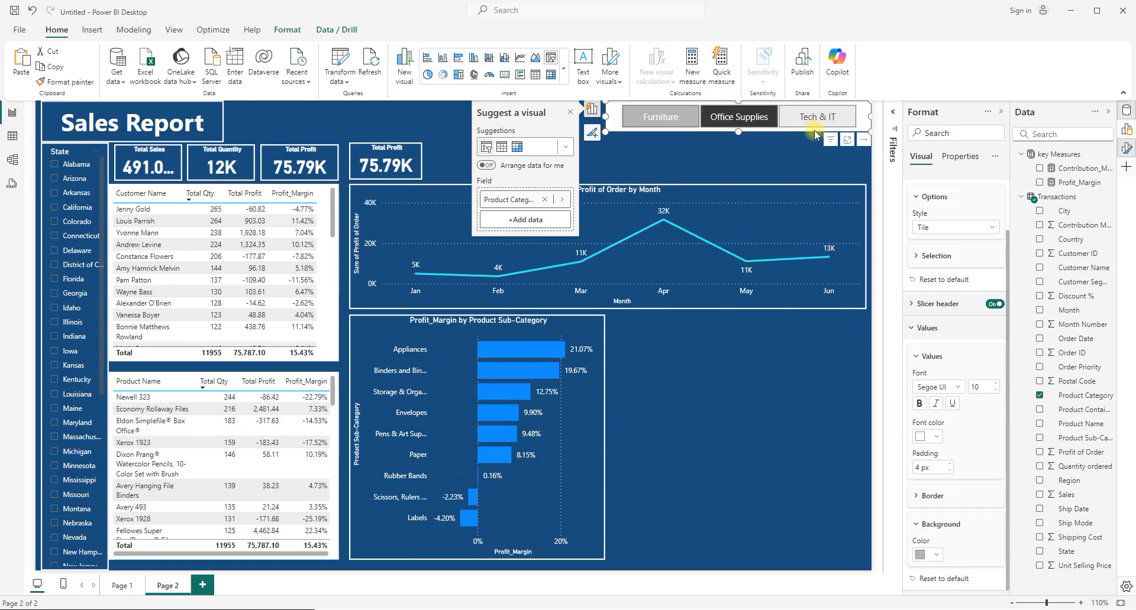
pyautogui.click(662, 117)
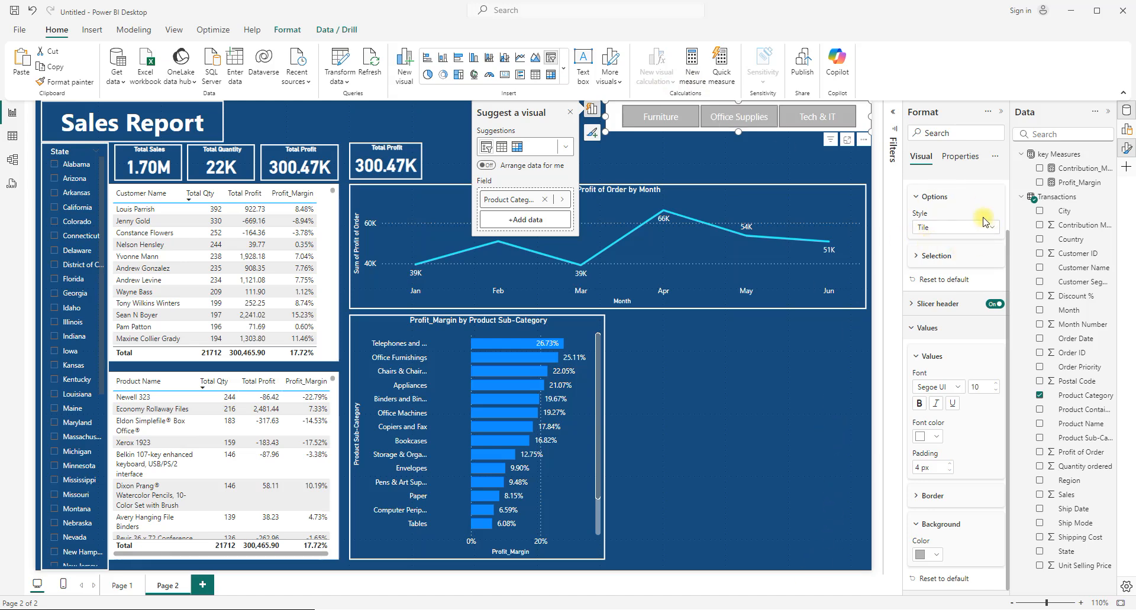
# Turn on the slicer's title and enter "Product Catregory" as its text.
pyautogui.click(911, 331)
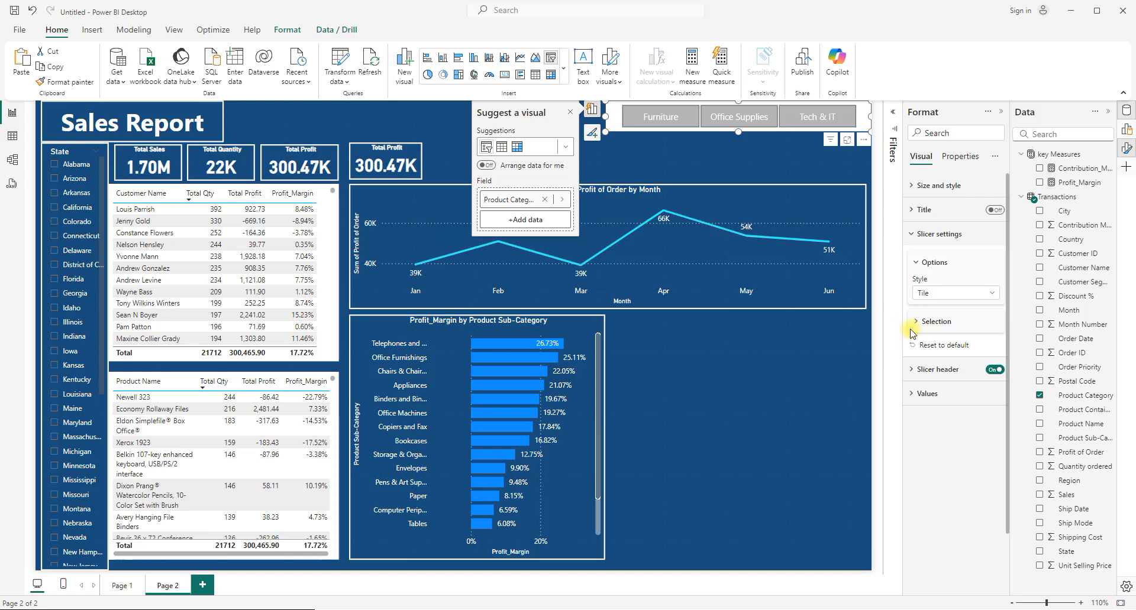
pyautogui.click(910, 236)
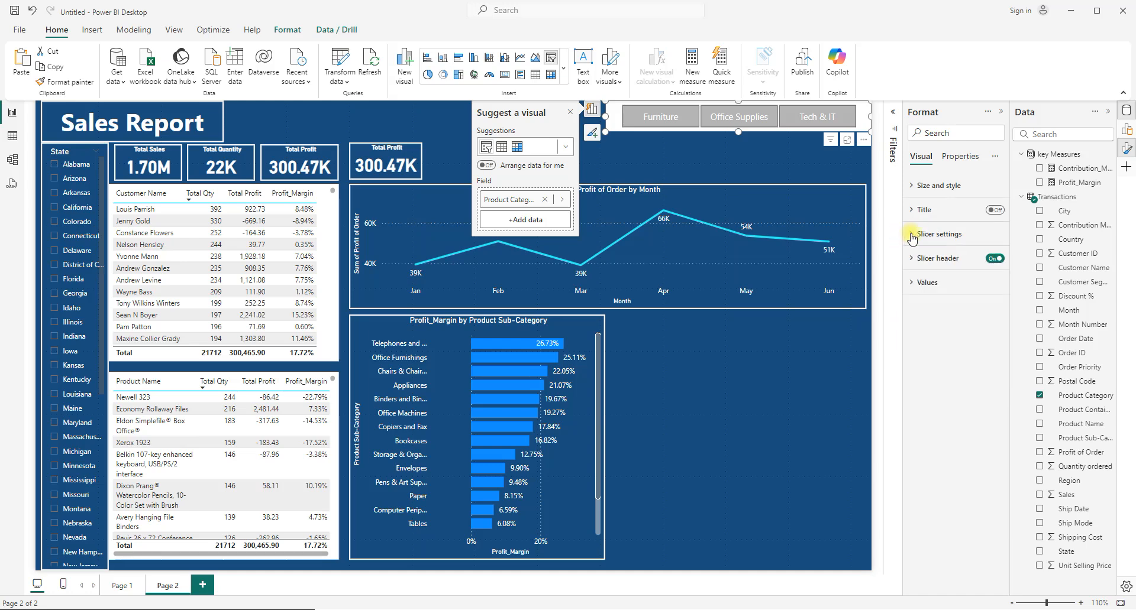
pyautogui.click(996, 210)
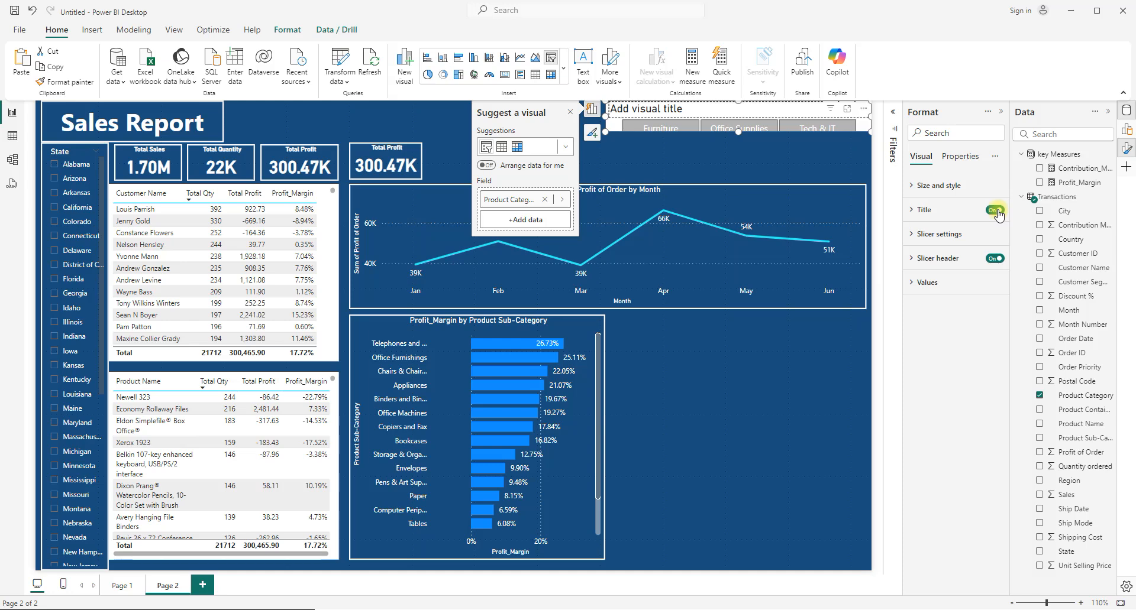
pyautogui.click(915, 210)
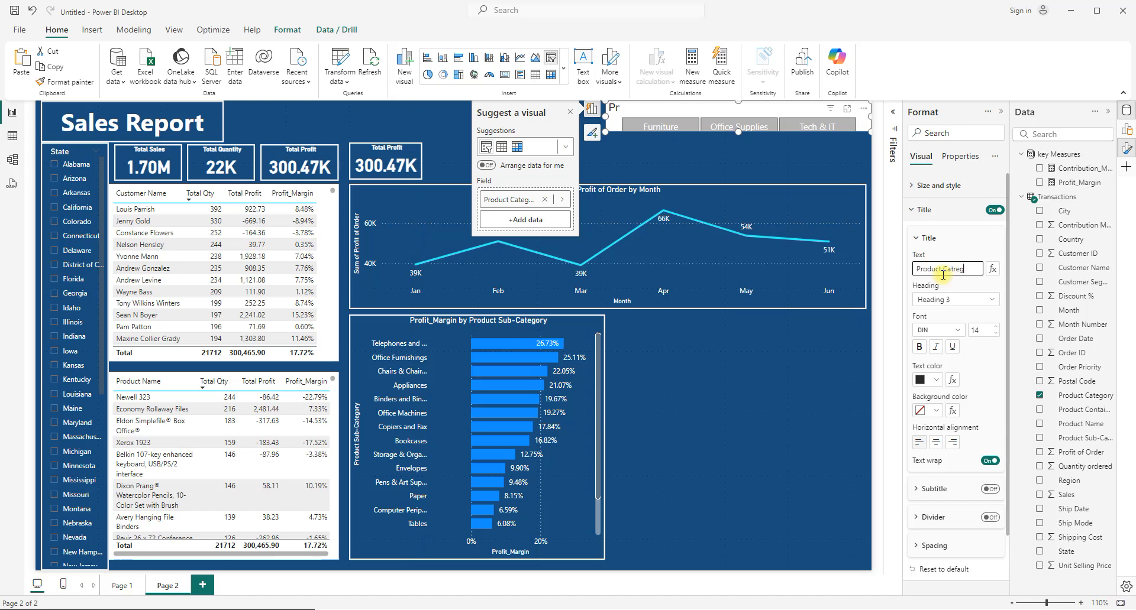
pyautogui.write('ory')
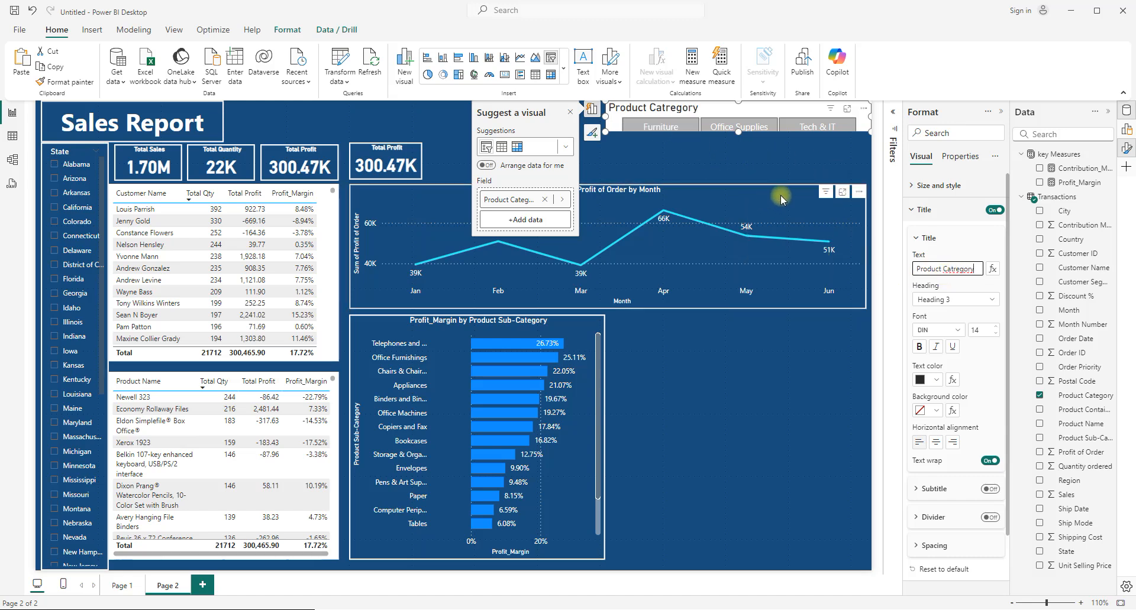
# Format the slicer's title with font size 8, centered alignment and white text.
pyautogui.click(996, 335)
pyautogui.click(995, 336)
pyautogui.click(996, 336)
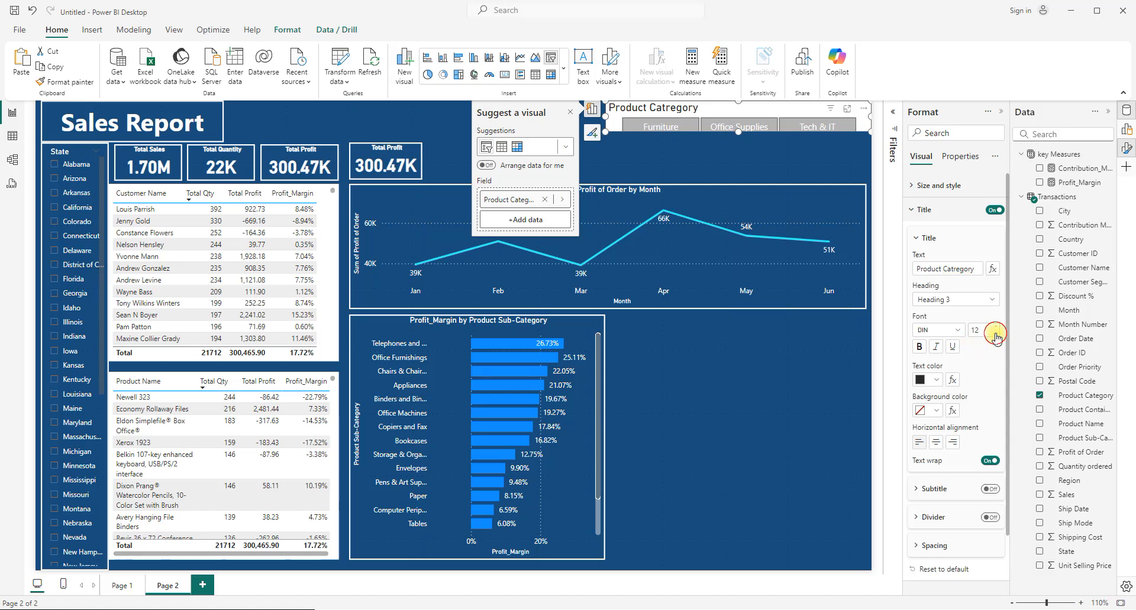
pyautogui.click(996, 335)
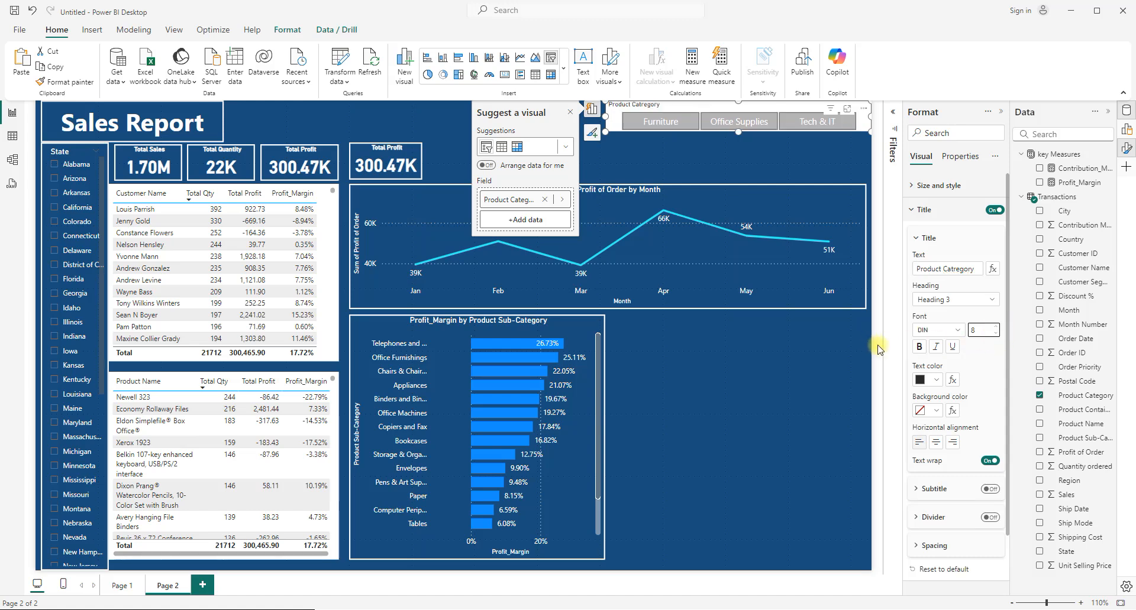
pyautogui.click(935, 442)
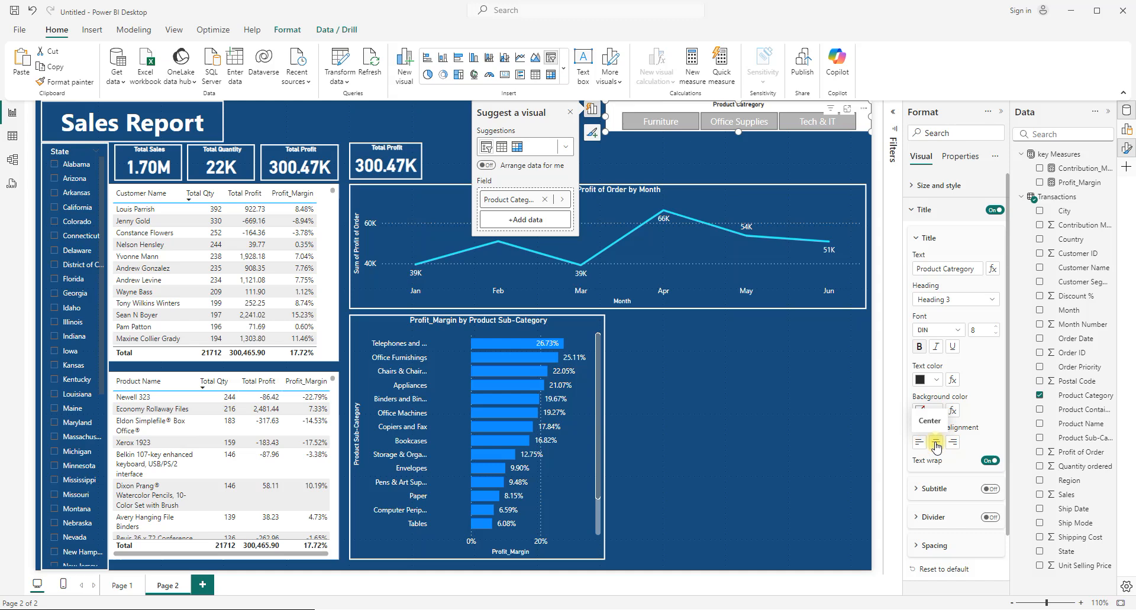
pyautogui.click(937, 380)
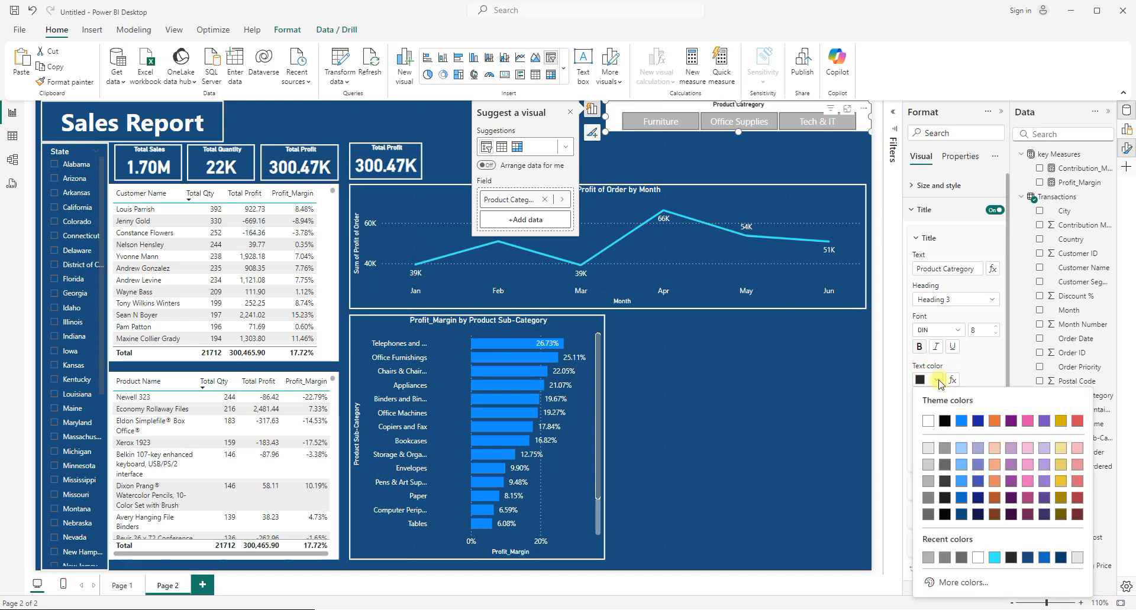
pyautogui.click(928, 421)
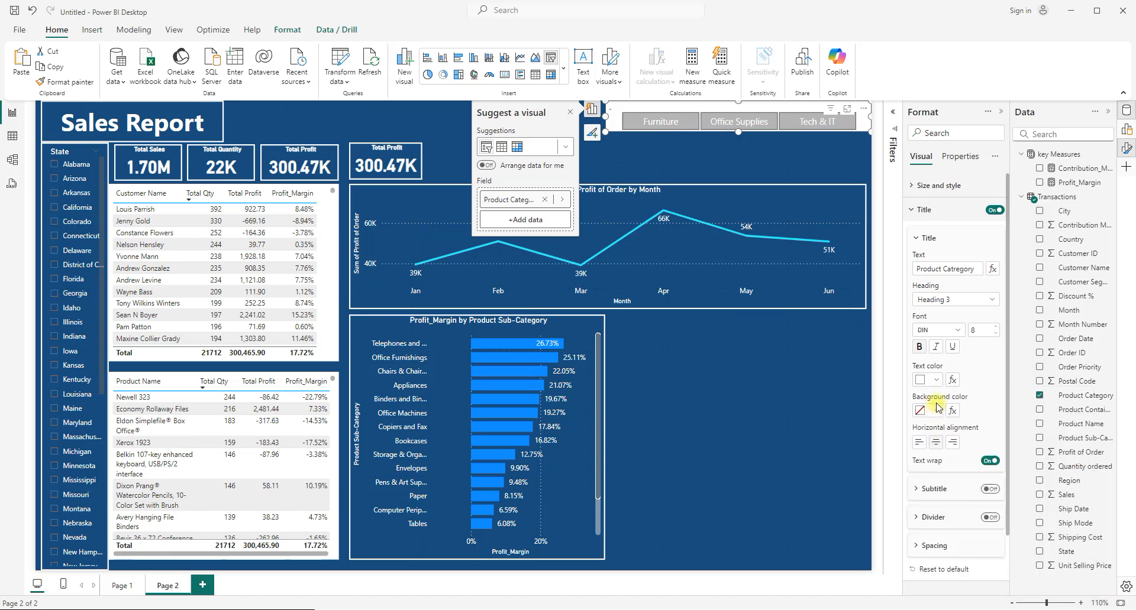
# Set the slicer title's background color to dark gray and deselect the slicer.
pyautogui.click(939, 412)
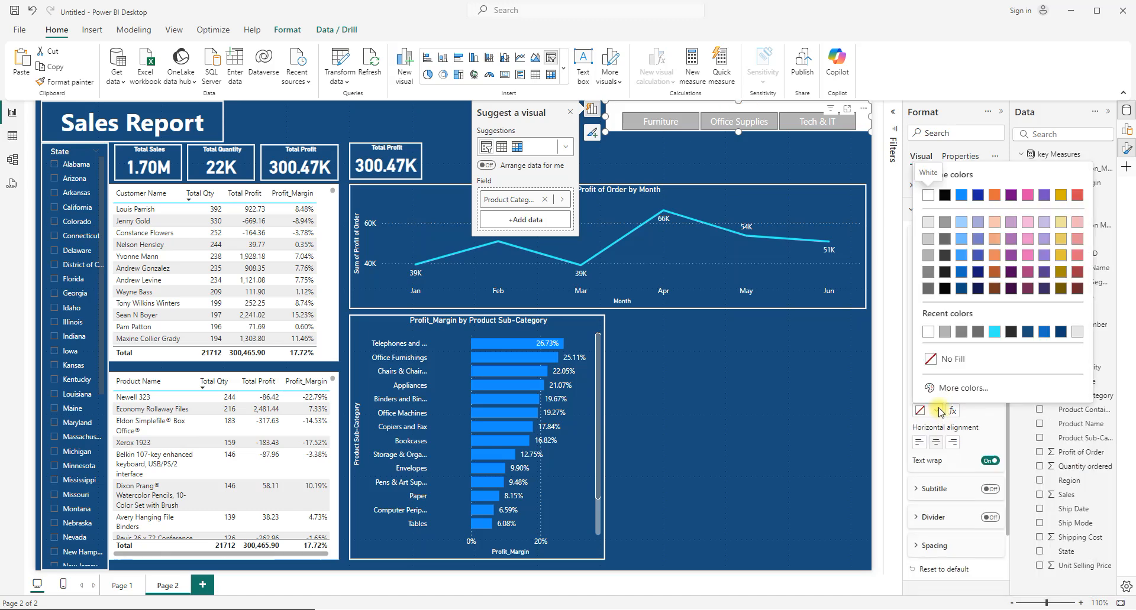
pyautogui.click(927, 288)
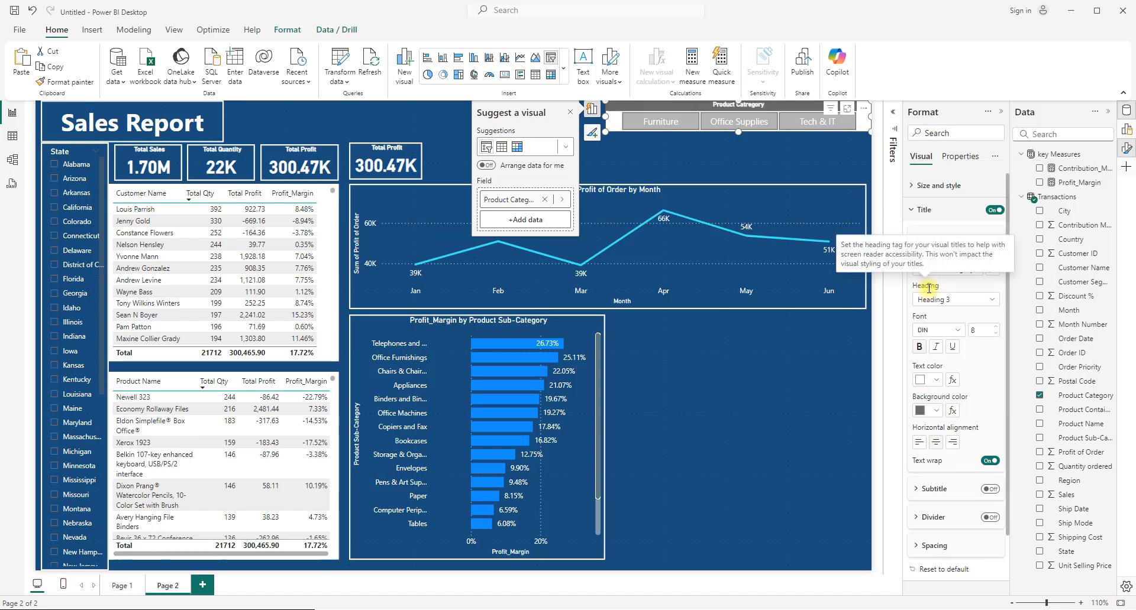
pyautogui.click(636, 148)
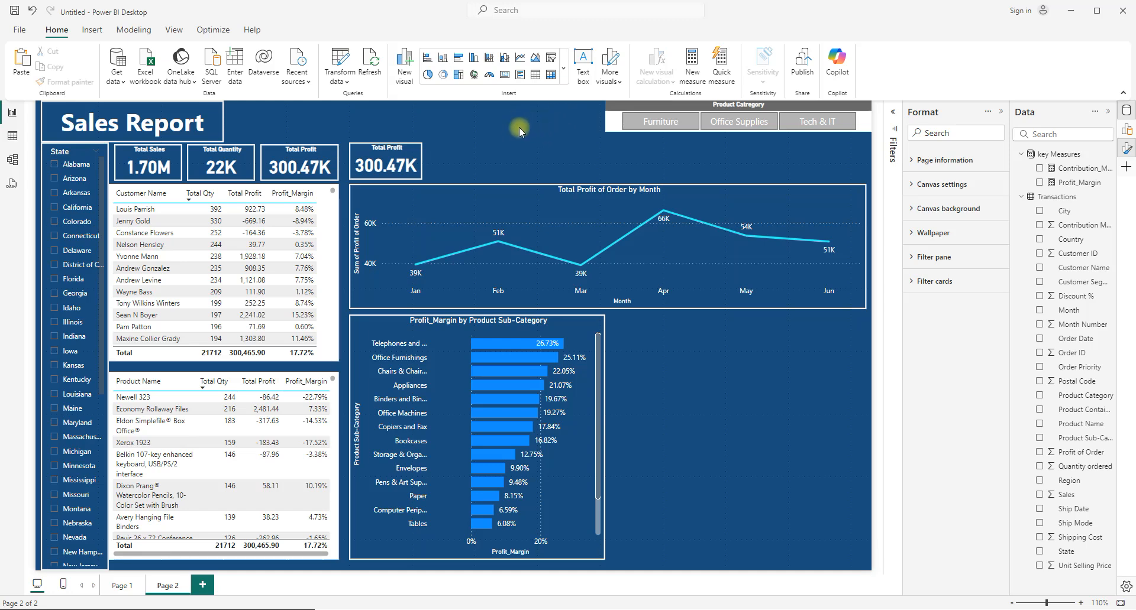
# Change the slicer title's background to the recently used dark blue that matches the page.
pyautogui.click(609, 121)
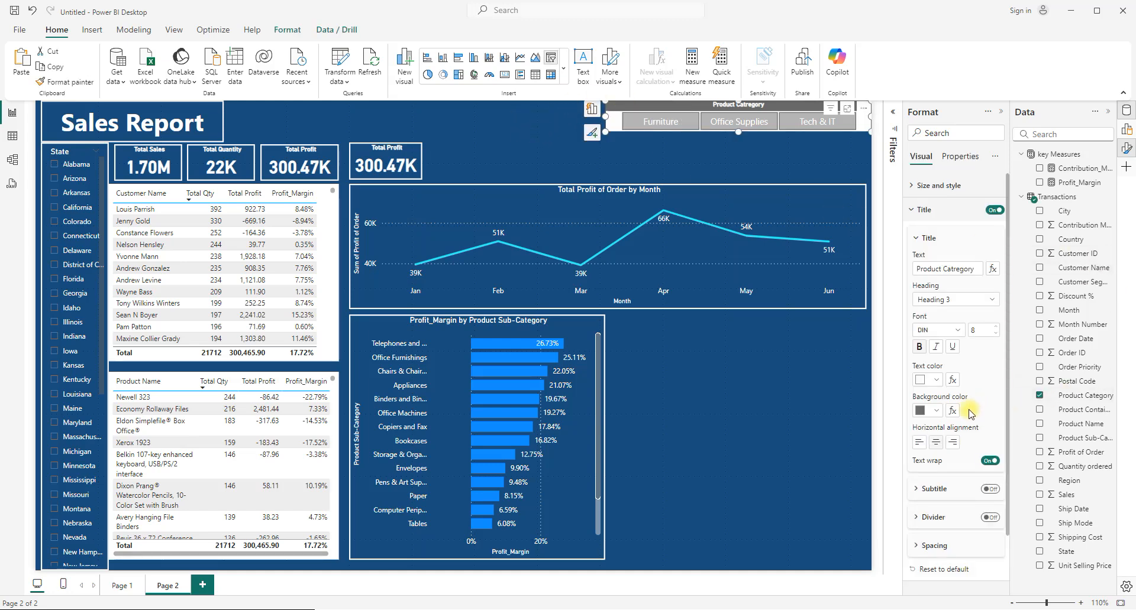
pyautogui.click(934, 411)
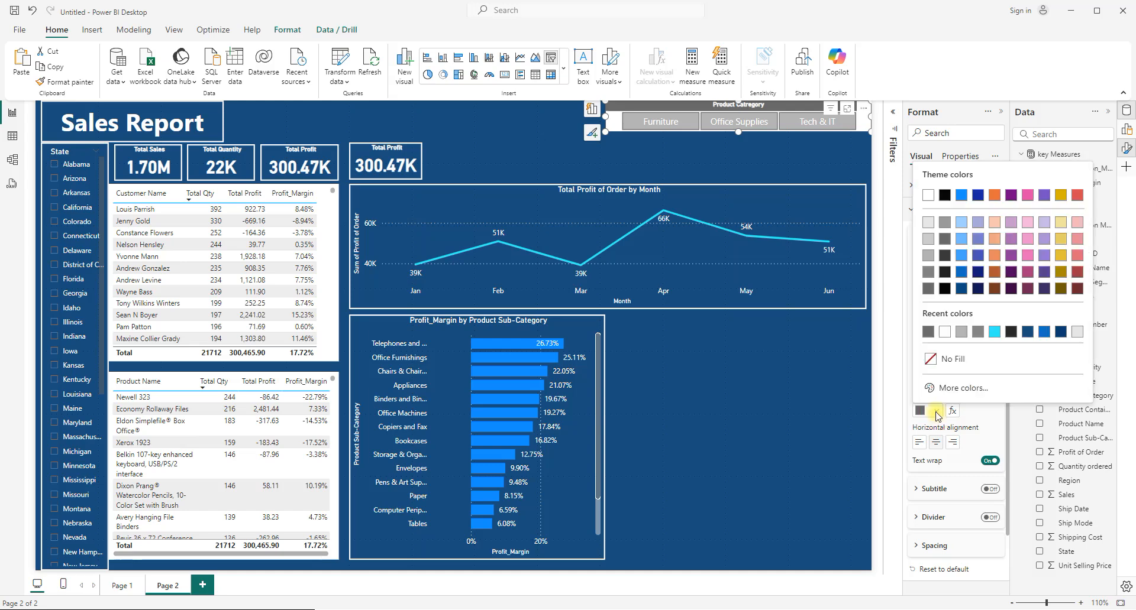
pyautogui.click(1030, 335)
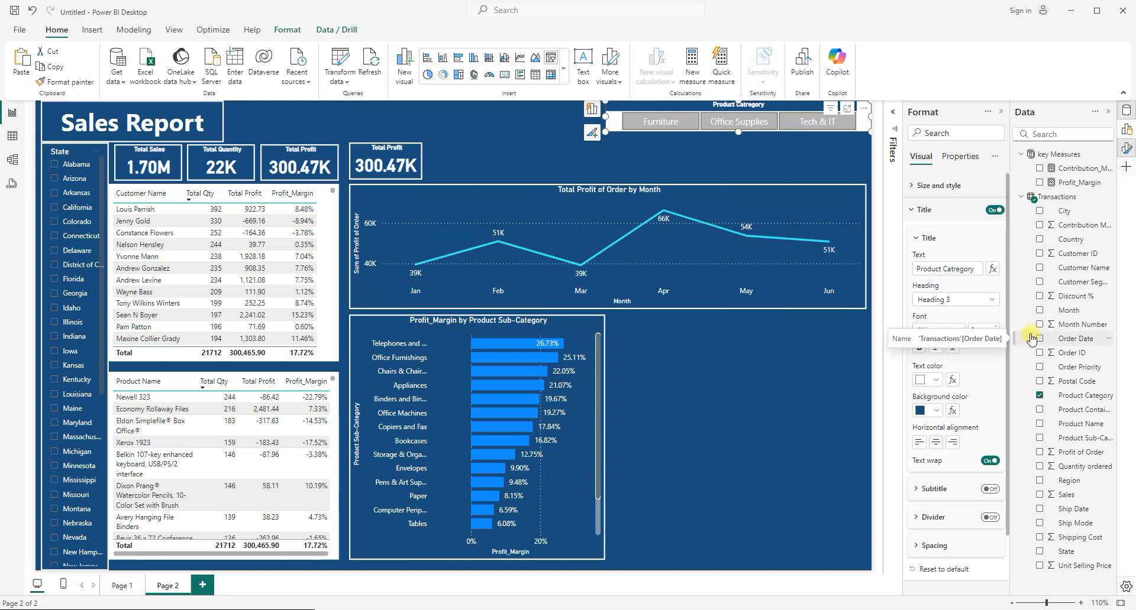
# Turn on the Product Category slicer's visual border with white color and 2 px width, and deselect the slicer.
pyautogui.scroll(-2, 947, 526)
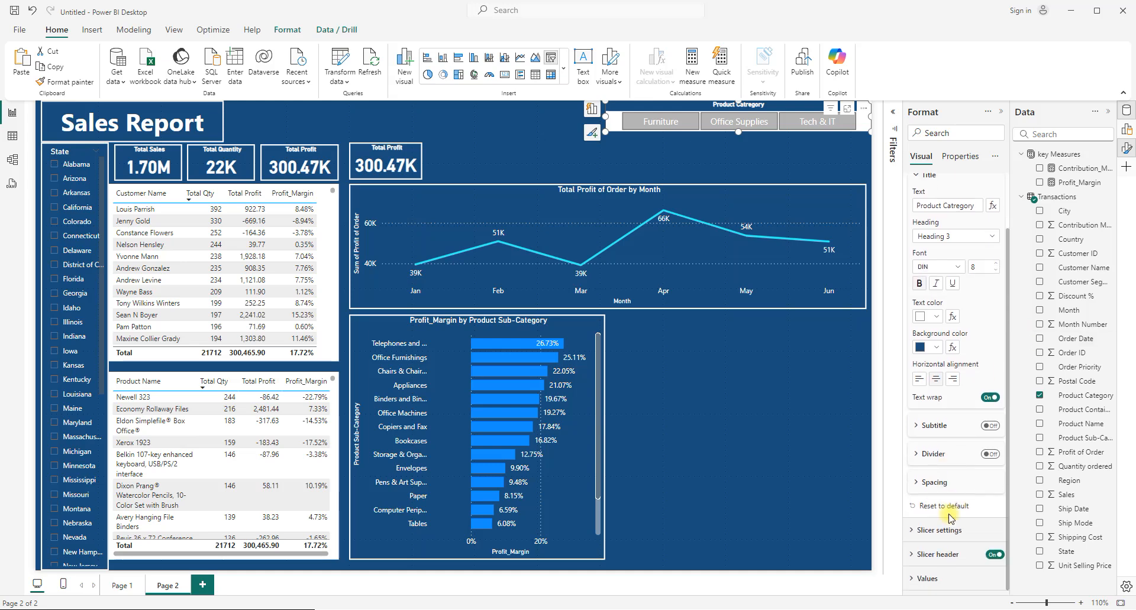
pyautogui.scroll(2, 964, 509)
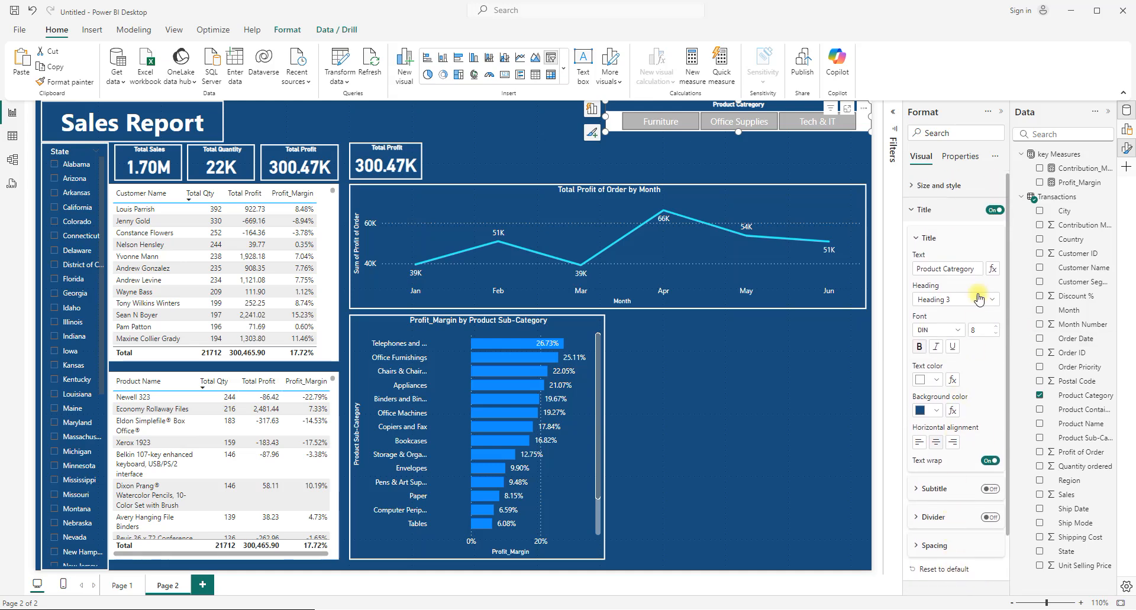
pyautogui.click(911, 188)
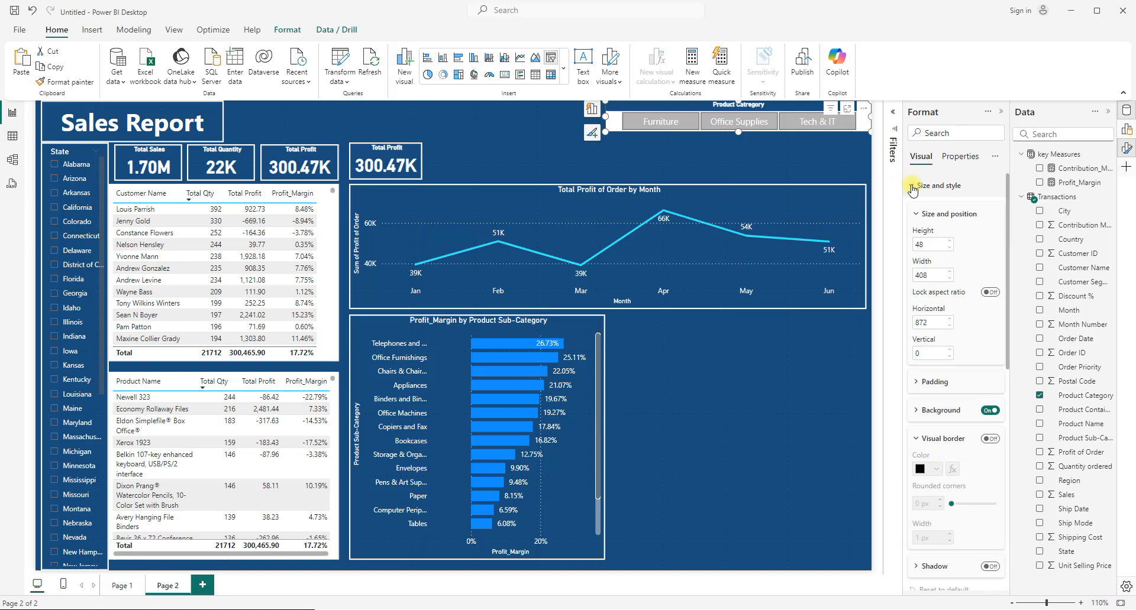
pyautogui.click(991, 439)
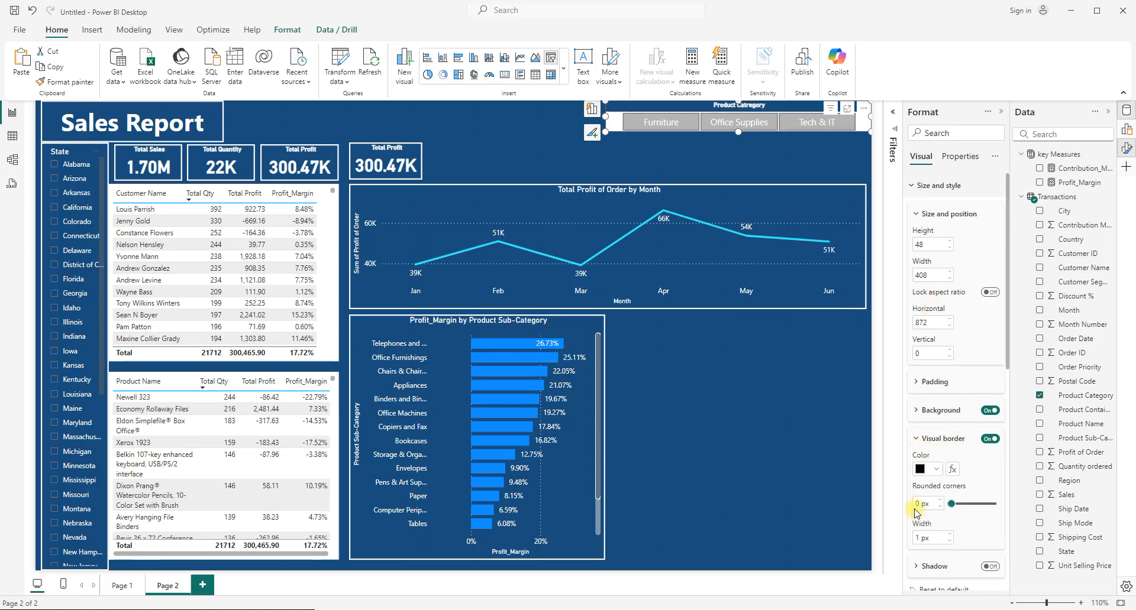
pyautogui.click(936, 471)
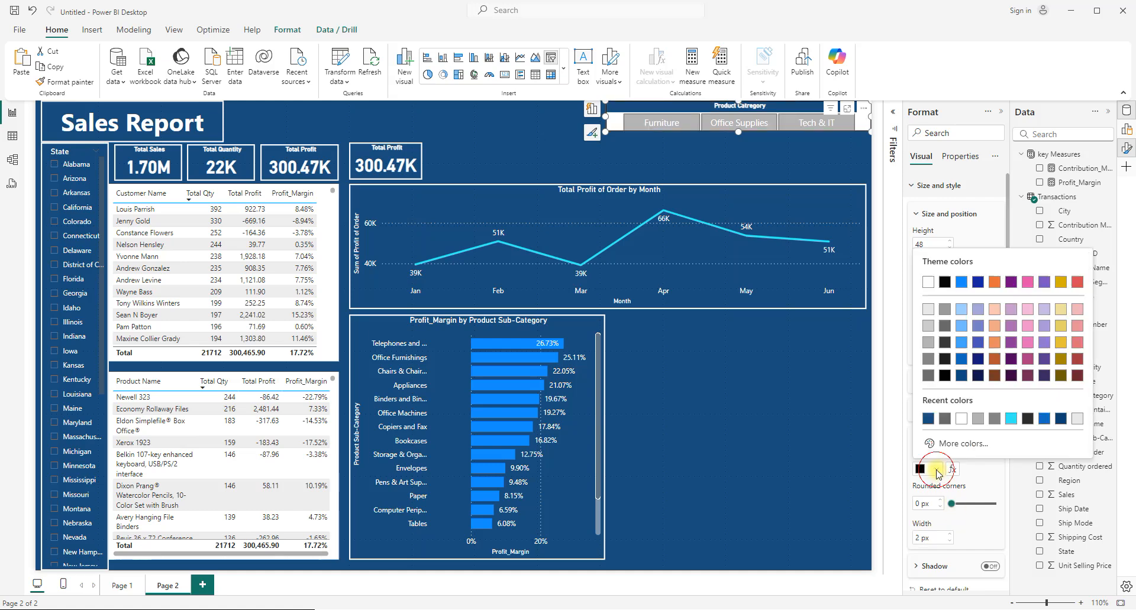
pyautogui.click(961, 419)
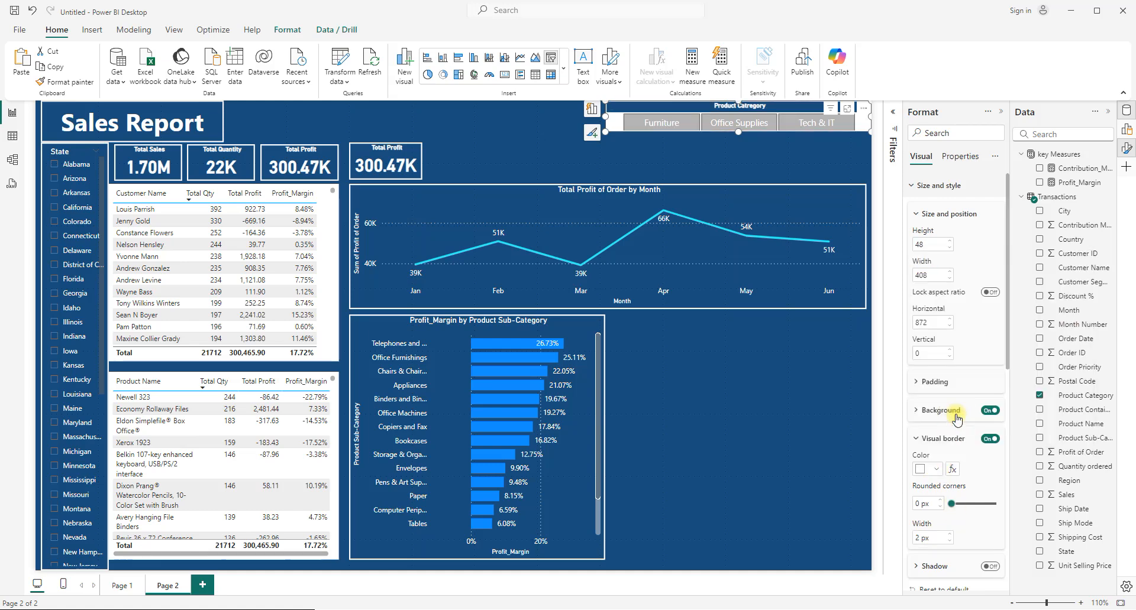
pyautogui.click(581, 151)
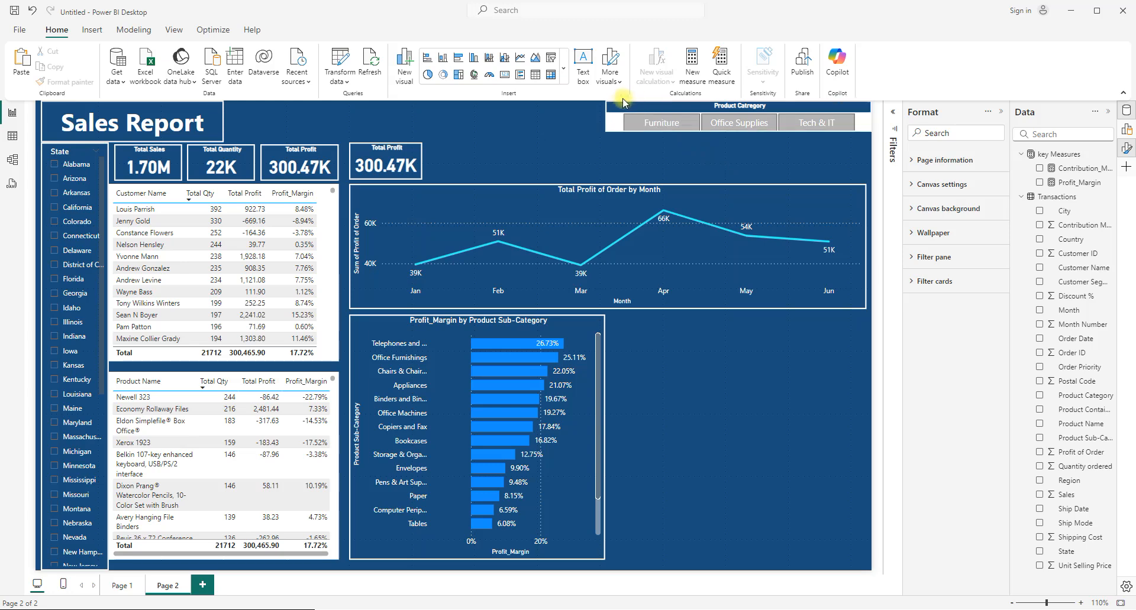
# Nudge the Product Category slicer to horizontal 864, duplicate it, and place the copy beside it at horizontal 448, vertical 0.
pyautogui.click(614, 125)
pyautogui.press('Left')
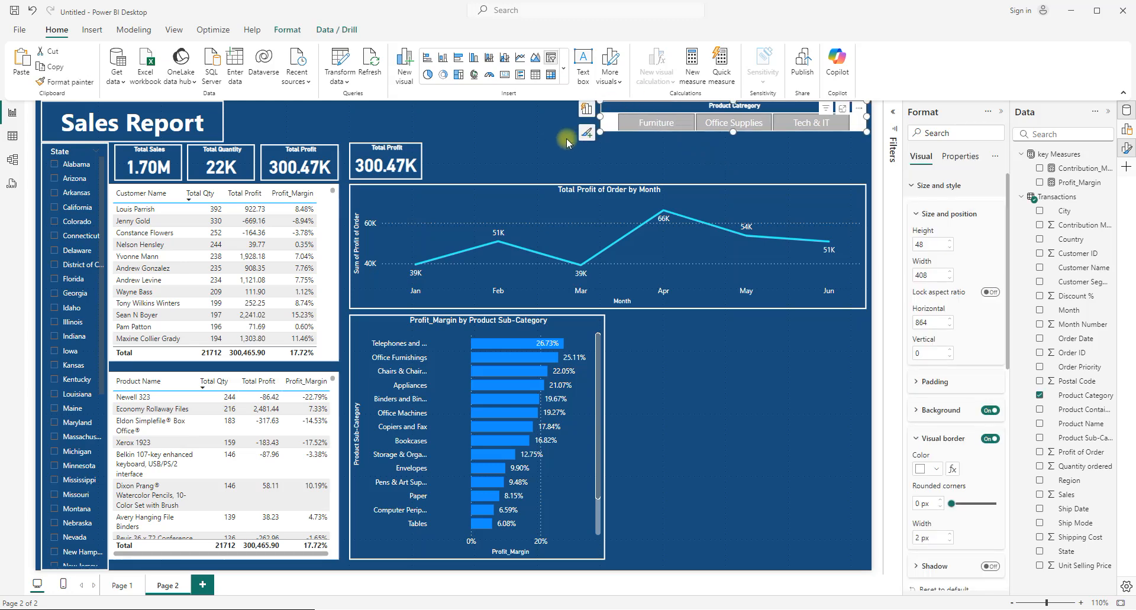
pyautogui.press('Right')
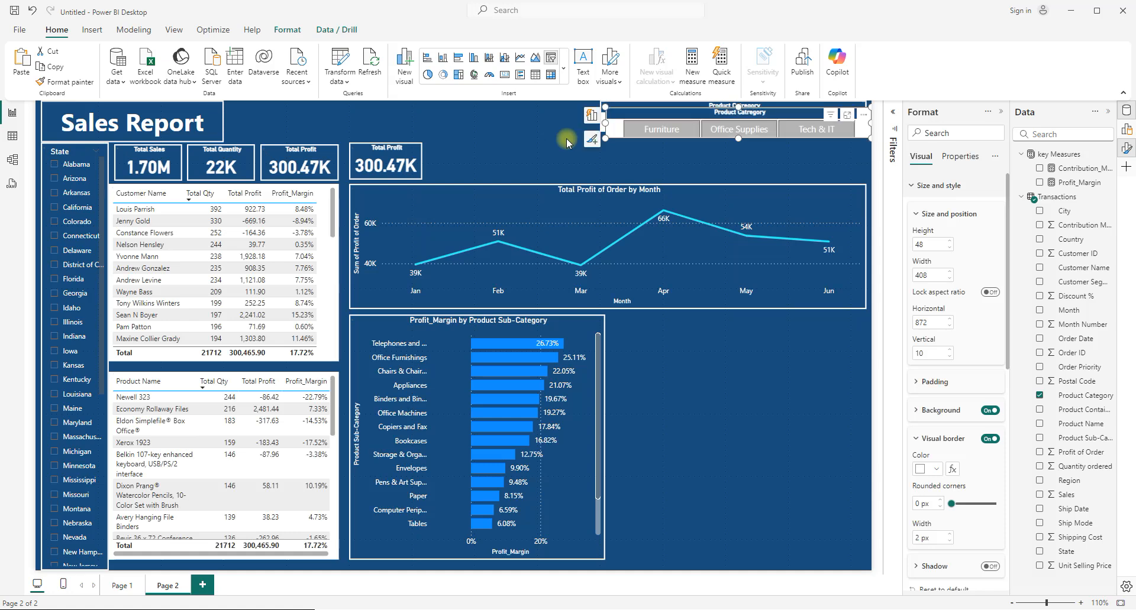
pyautogui.moveTo(617, 133); pyautogui.dragTo(339, 87)
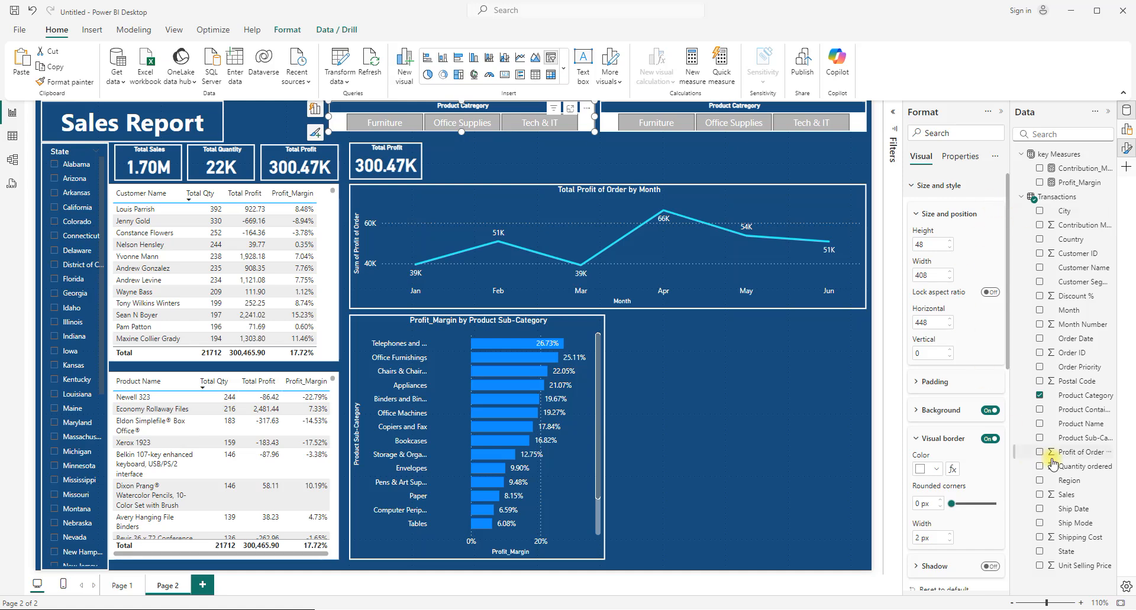
# Replace Product Category with Customer Segment in the copied slicer and set its values' font size to 8.
pyautogui.click(1039, 396)
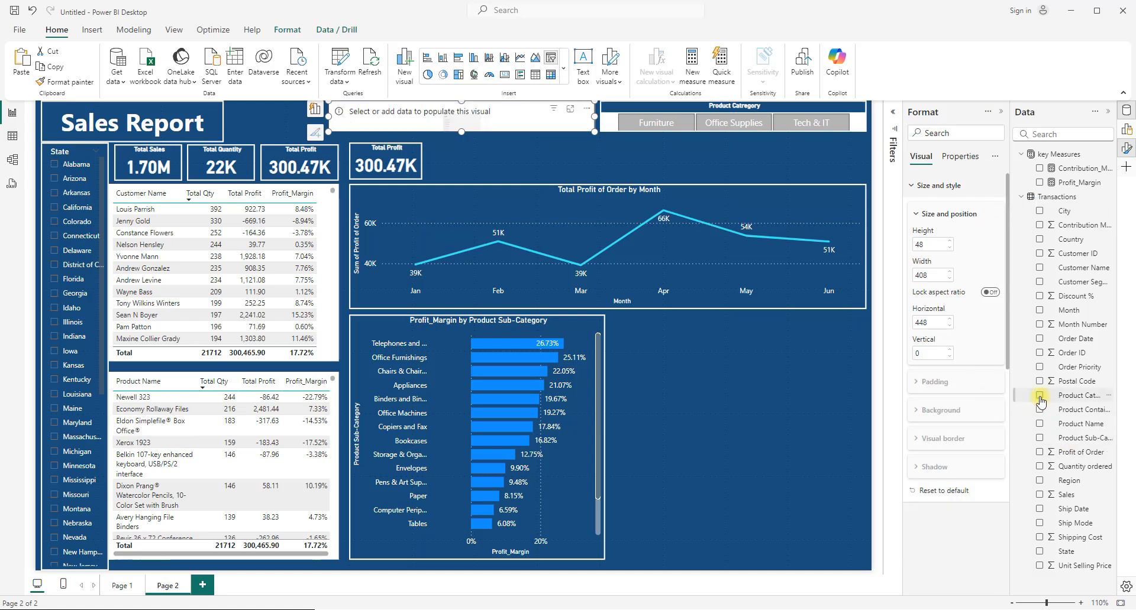
pyautogui.click(1039, 283)
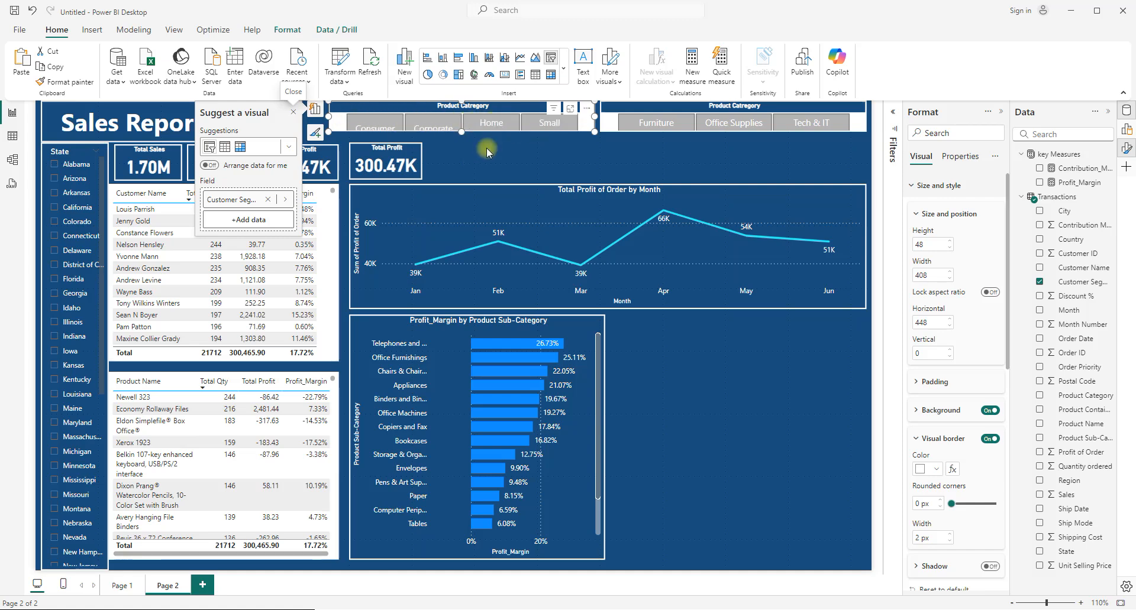
pyautogui.click(912, 186)
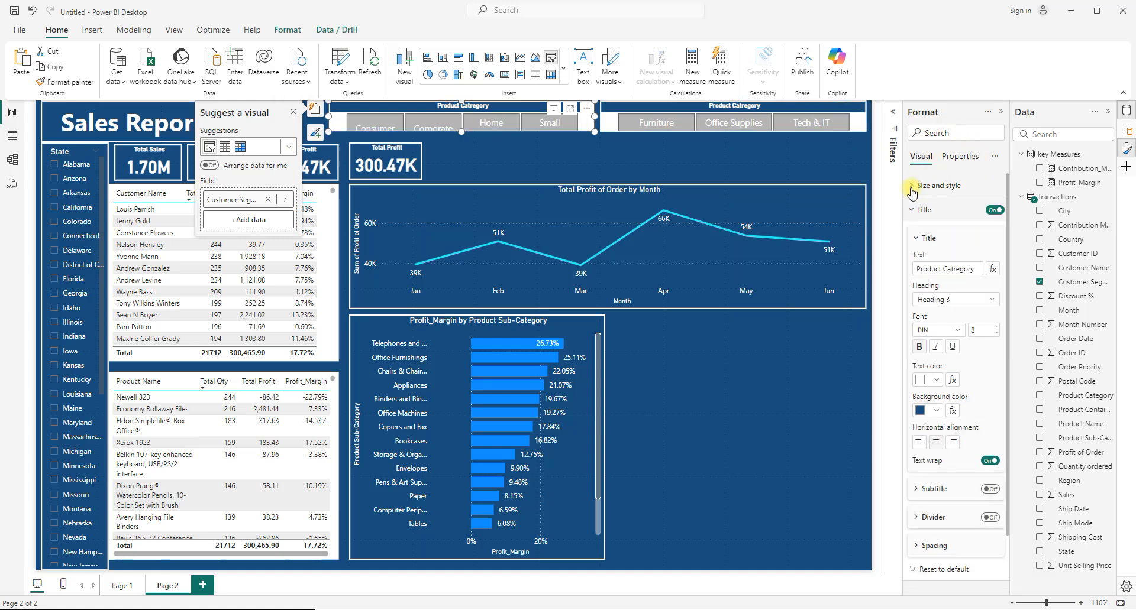
pyautogui.click(910, 214)
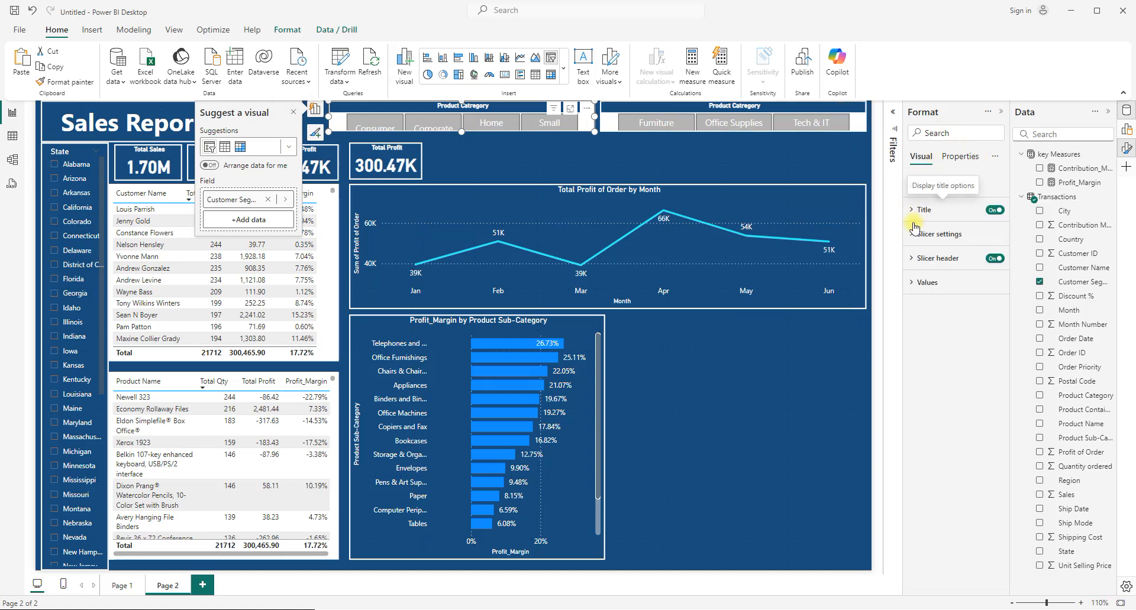
pyautogui.click(915, 282)
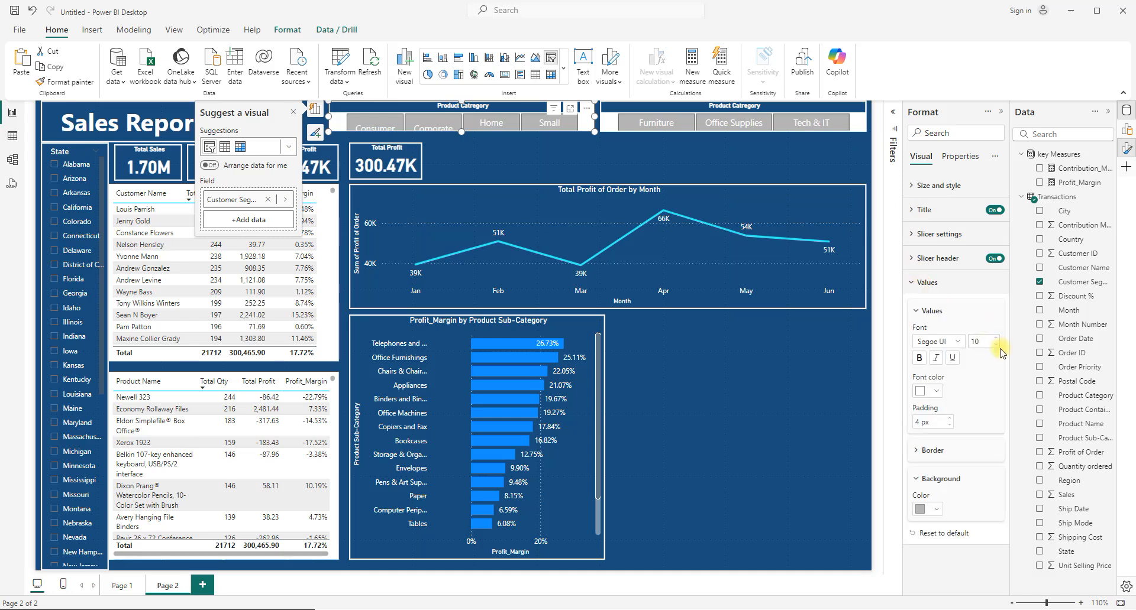
pyautogui.click(996, 345)
pyautogui.click(996, 345)
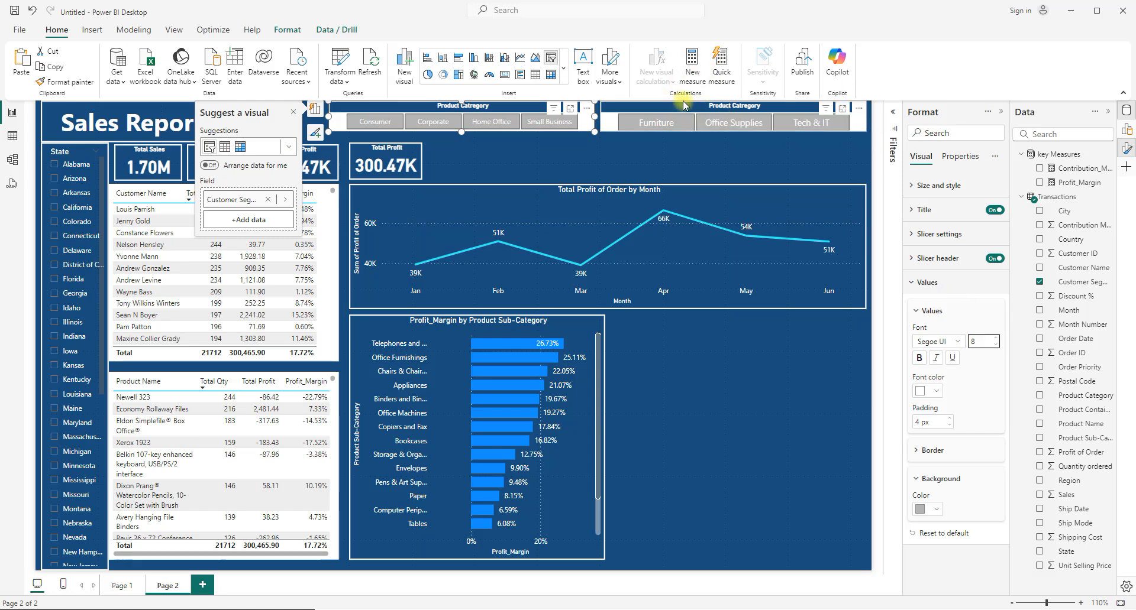
# Copy the customer segment slicer's formatting to the Product Category slicer with Format painter, and deselect it.
pyautogui.click(65, 81)
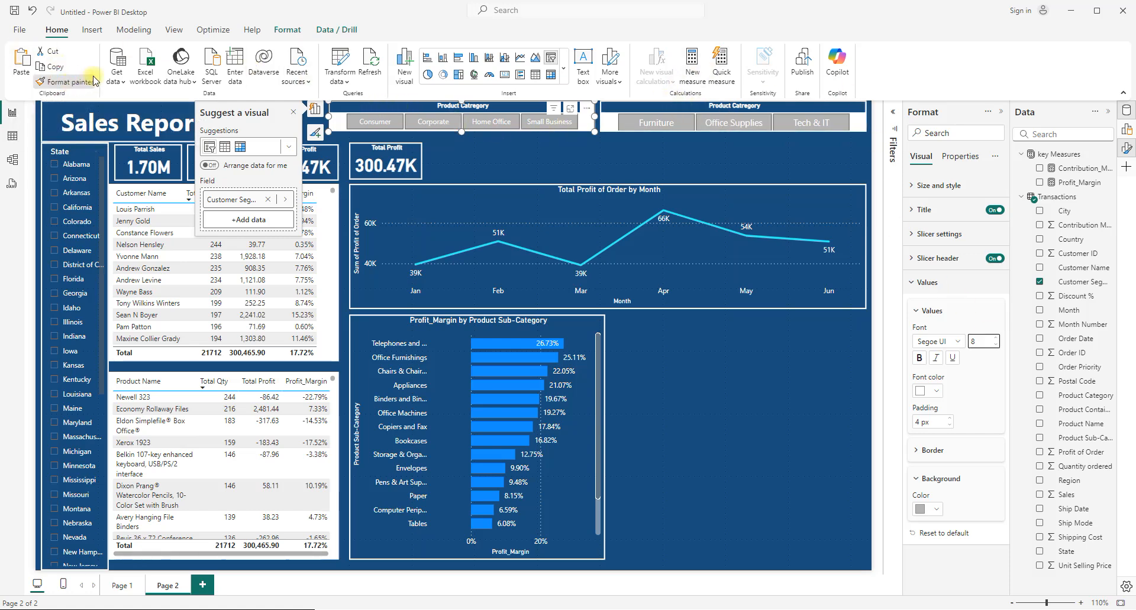
pyautogui.click(613, 121)
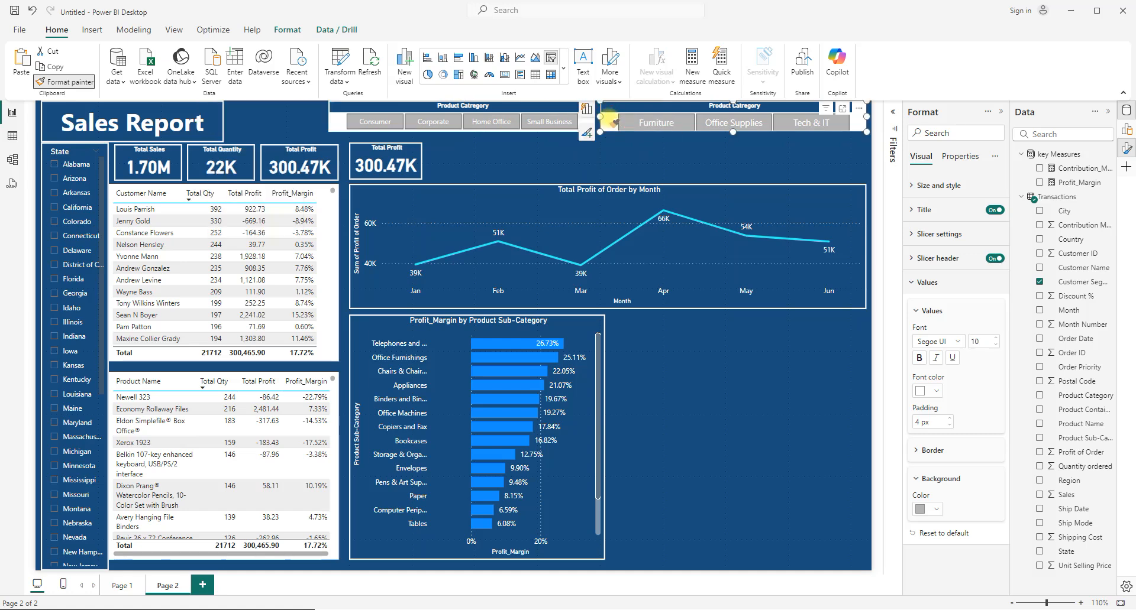
pyautogui.click(651, 152)
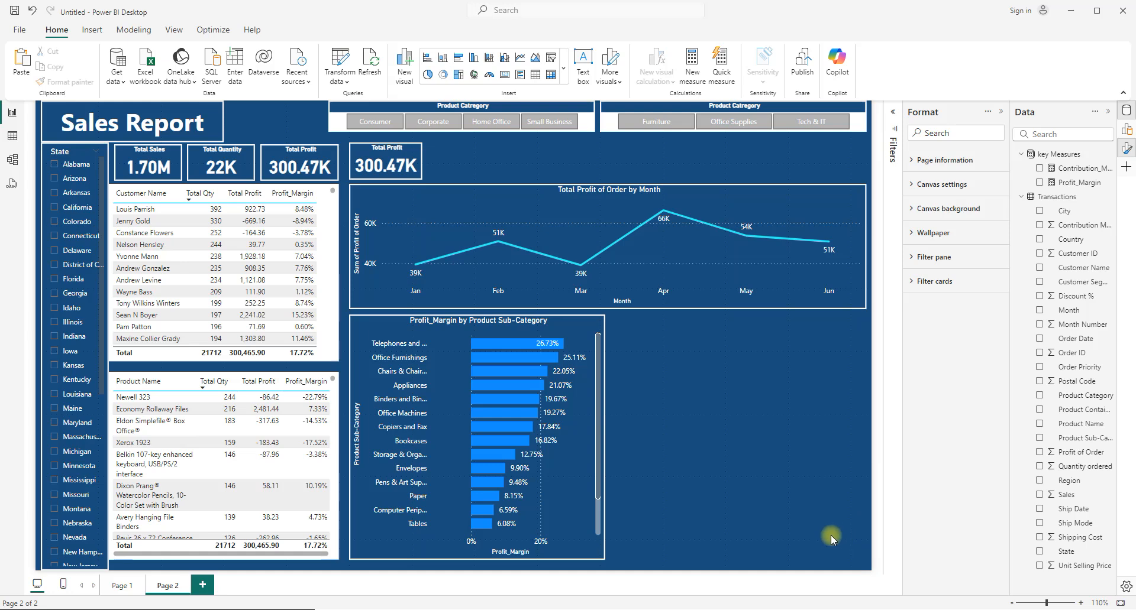
# Test the slicers by filtering to Consumer, switching to Corporate plus Home Office, and adding the Office Supplies category.
pyautogui.click(374, 123)
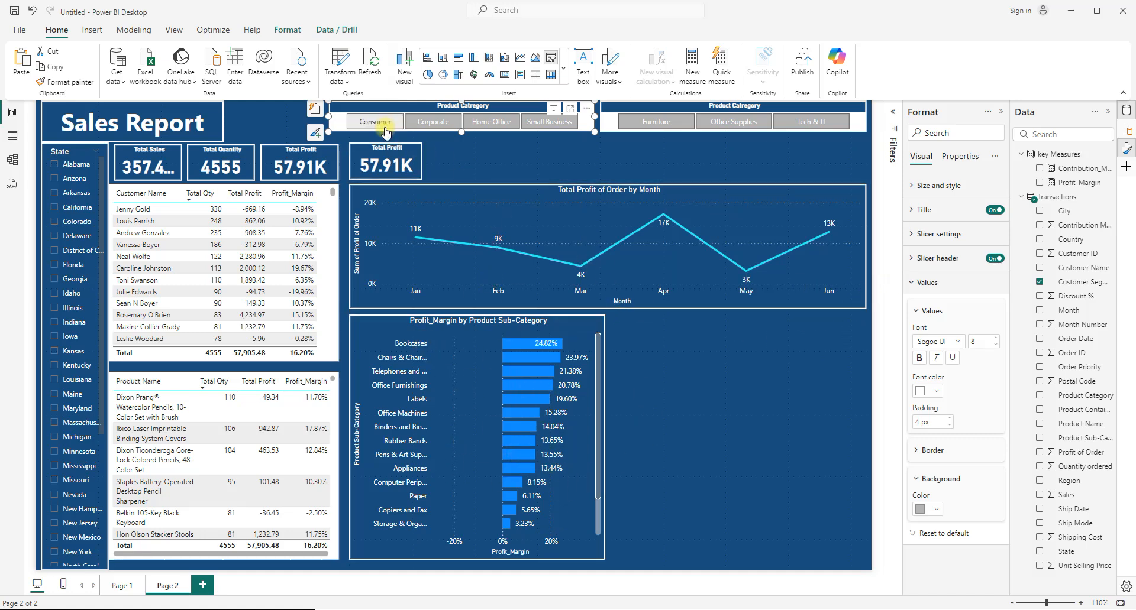
pyautogui.click(453, 120)
pyautogui.click(452, 120)
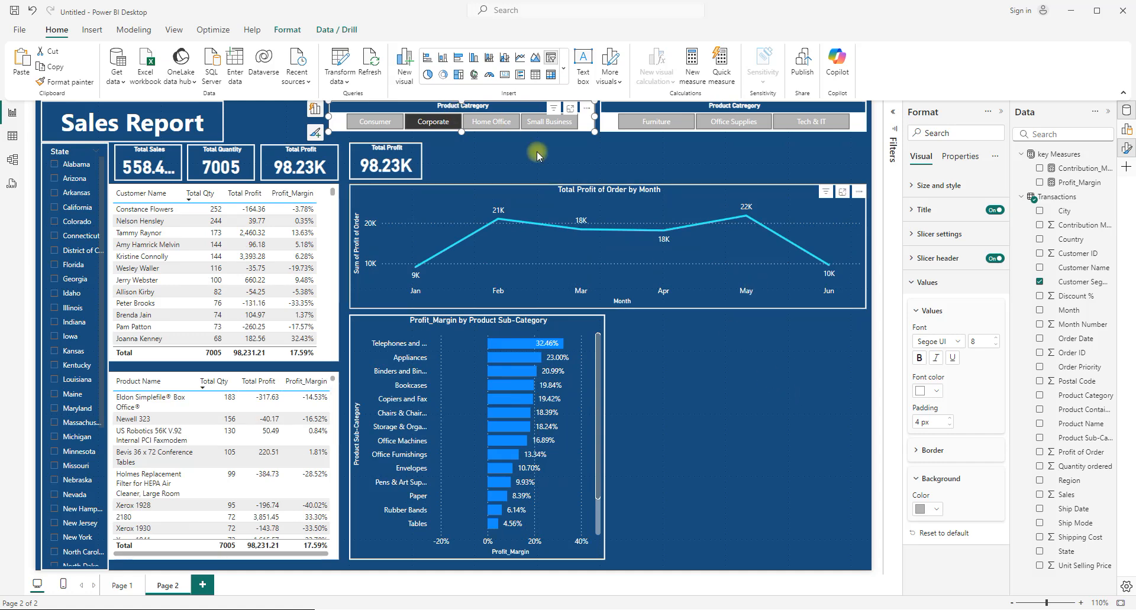
pyautogui.click(497, 124)
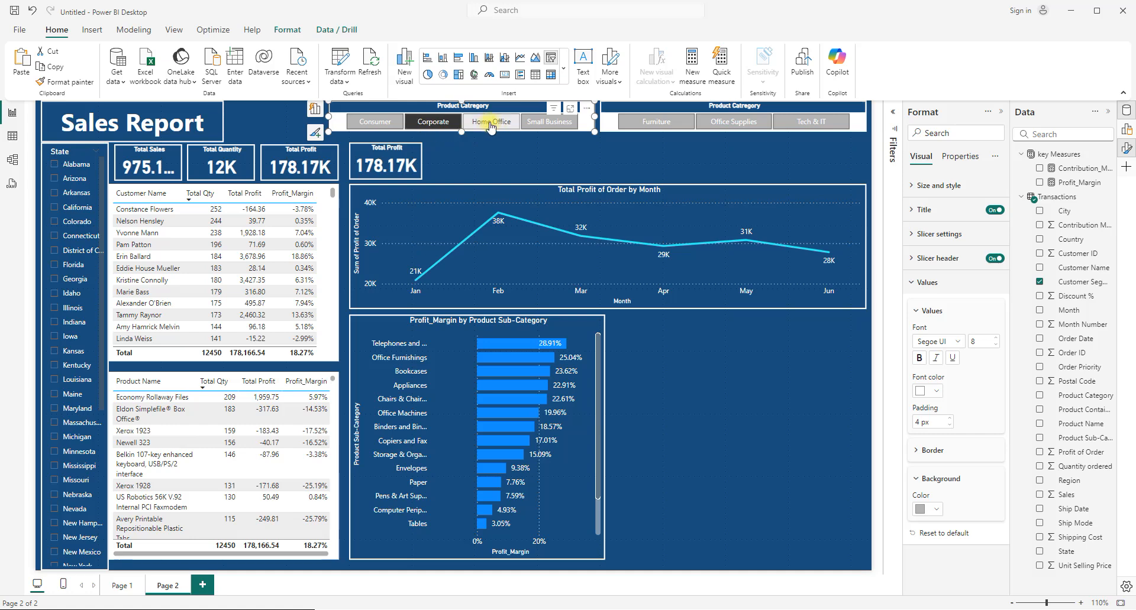
pyautogui.click(727, 124)
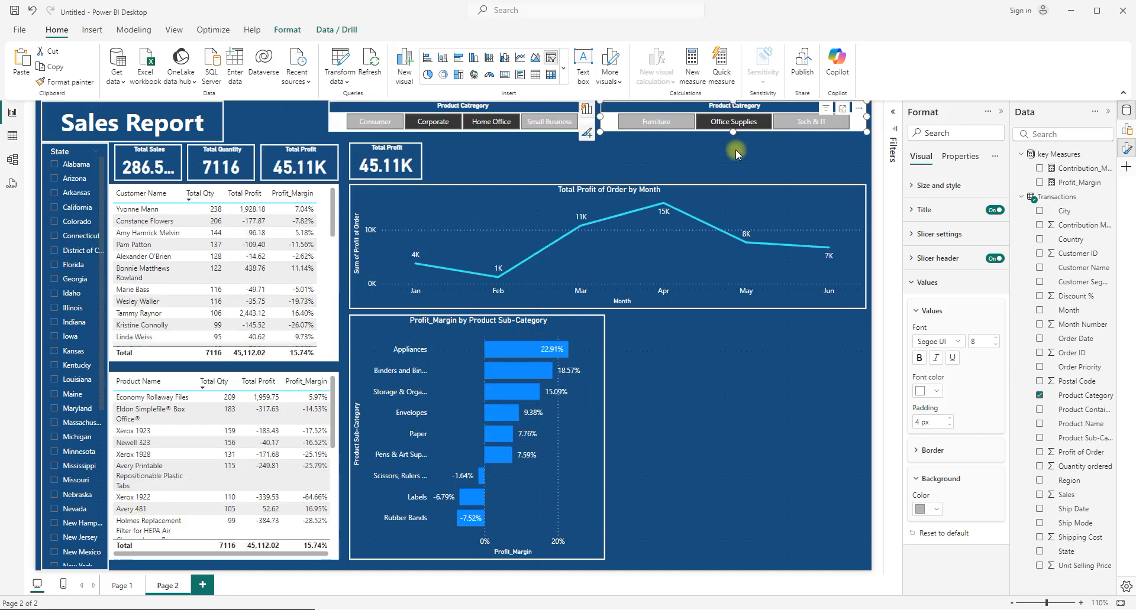
# Test the State slicer with Arizona and the segment slicer with Consumer, and clear all slicer selections.
pyautogui.click(55, 178)
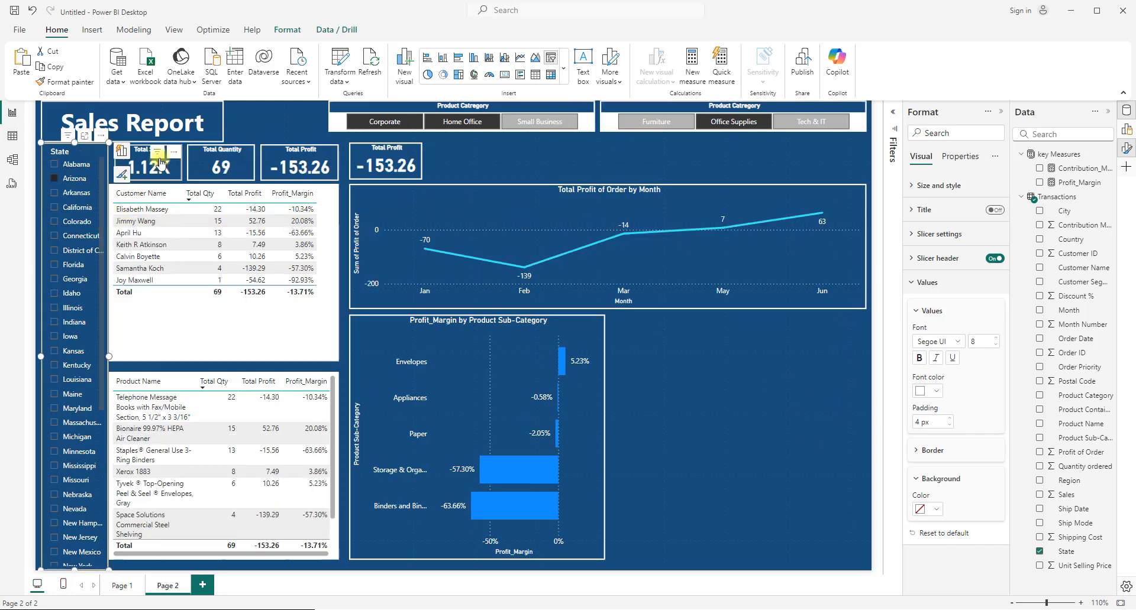
pyautogui.click(55, 179)
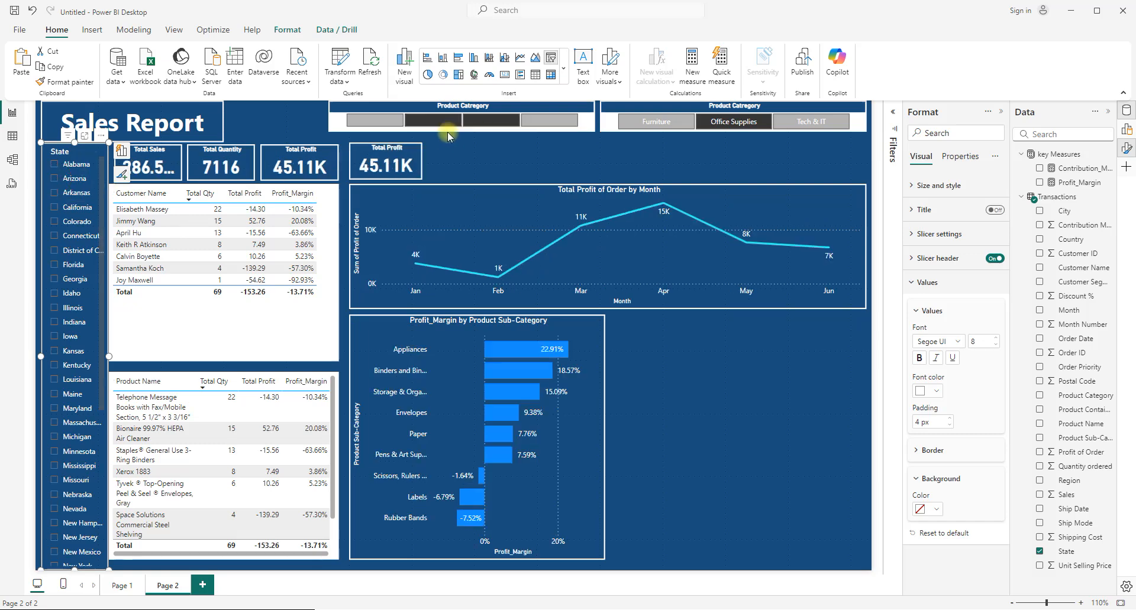
pyautogui.click(389, 125)
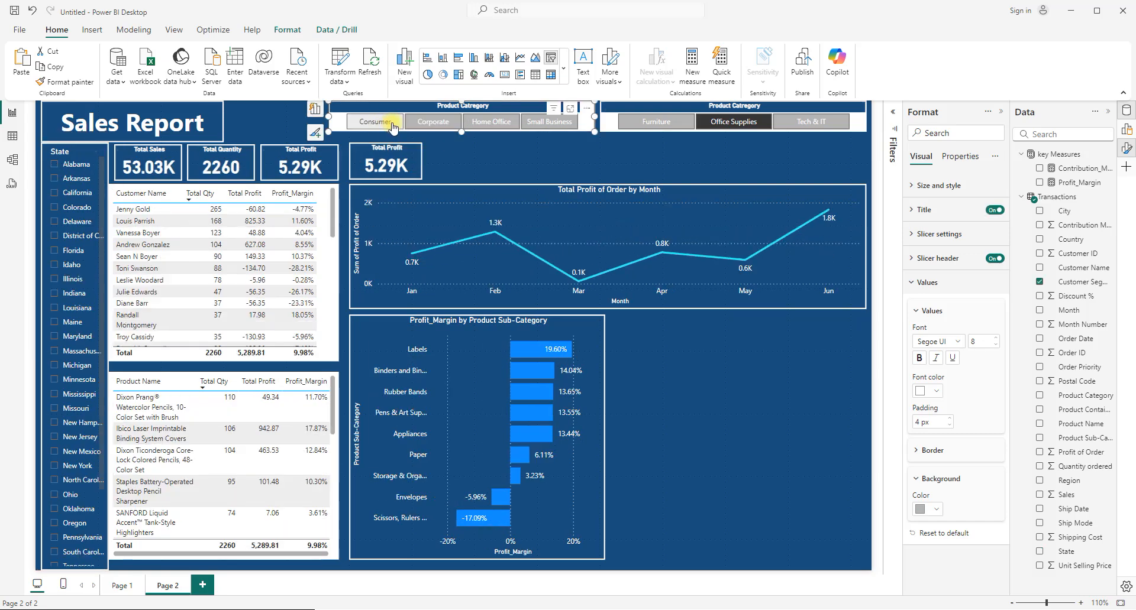
pyautogui.click(376, 121)
pyautogui.click(741, 133)
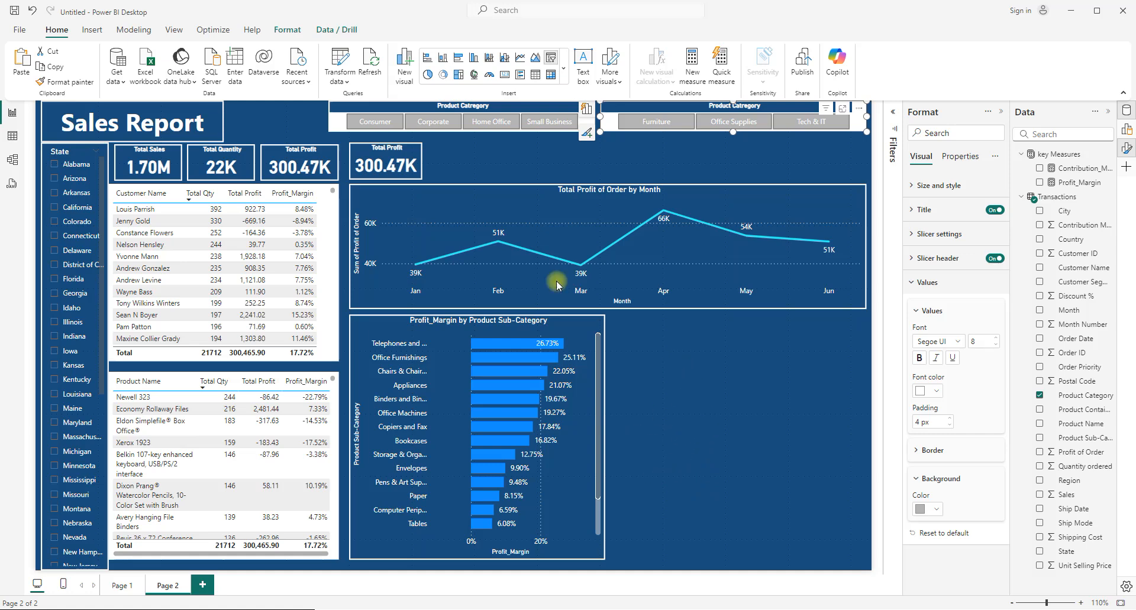
pyautogui.click(711, 390)
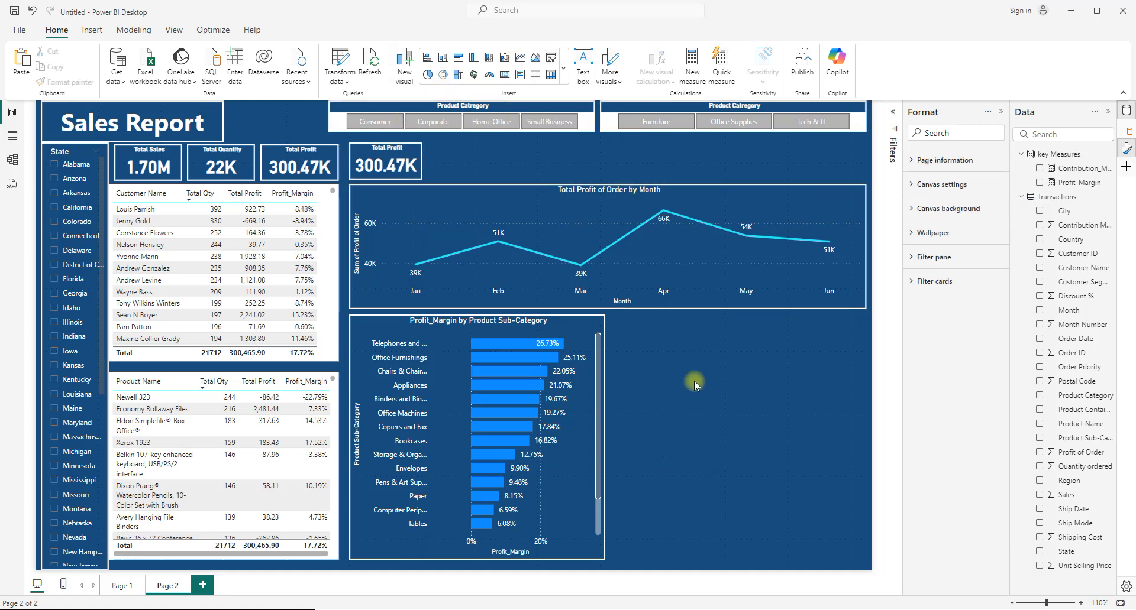
# Add a pie chart of Sales by Region beside the sub-category bar chart, shrunk to about a quarter of the empty area.
pyautogui.click(428, 75)
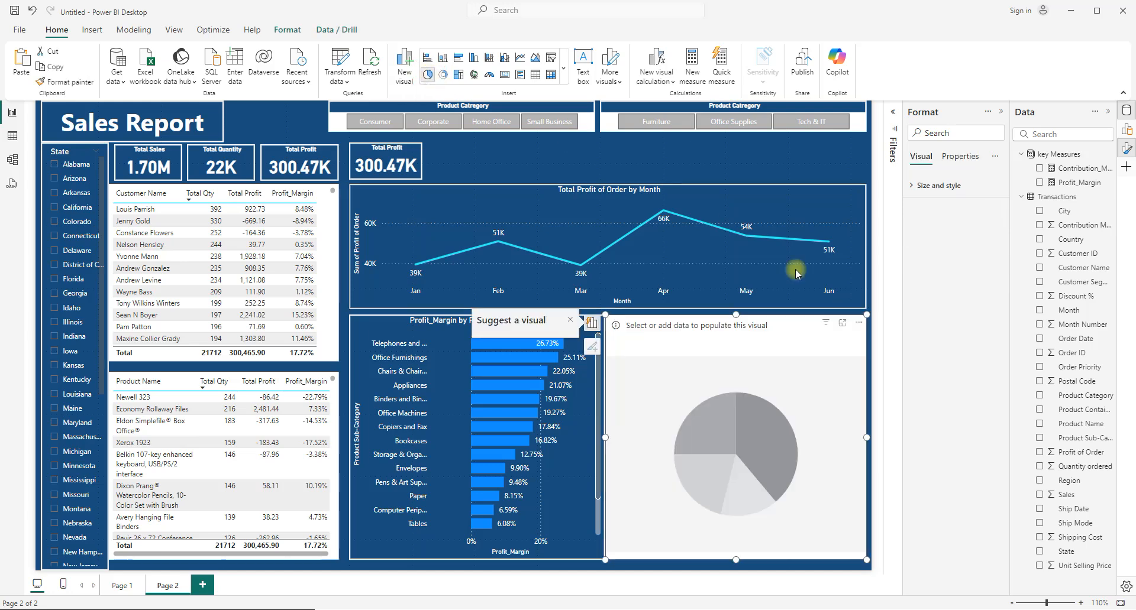
pyautogui.moveTo(866, 560); pyautogui.dragTo(727, 420)
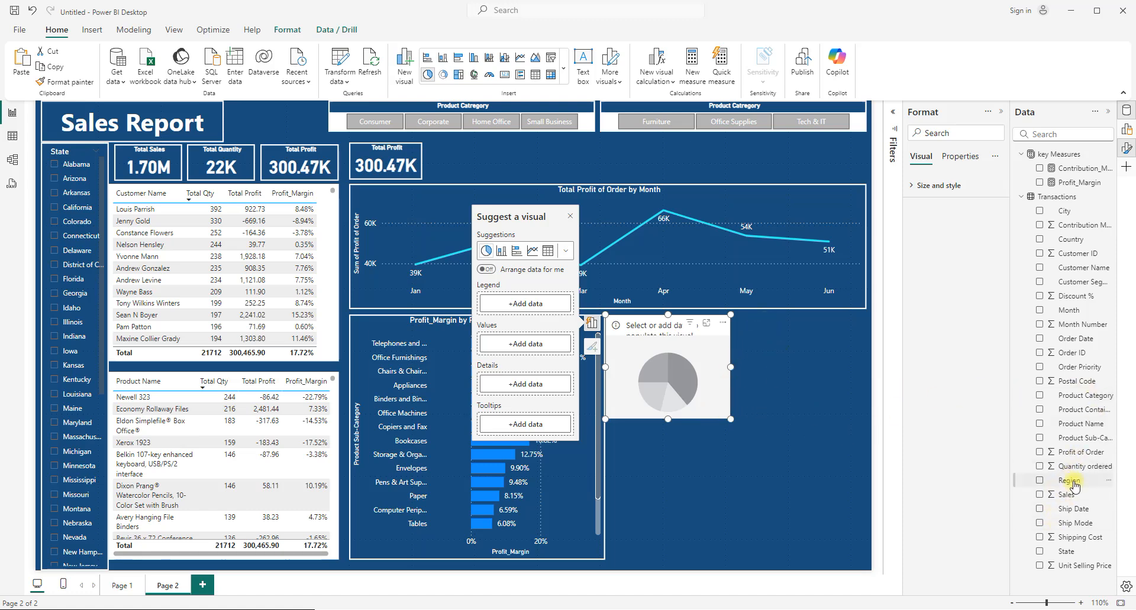
pyautogui.click(1040, 481)
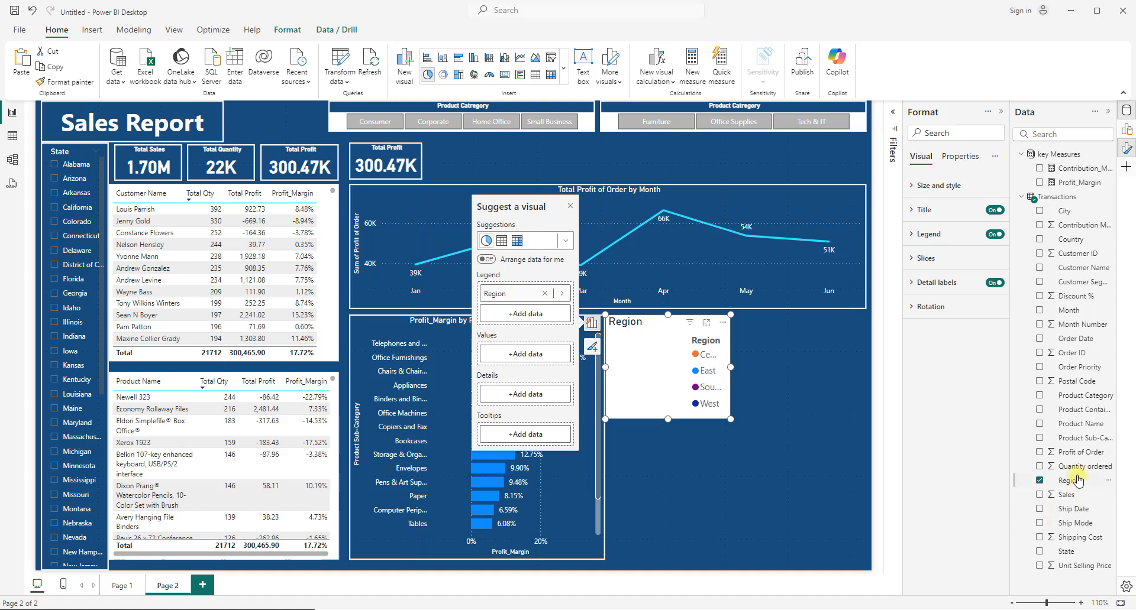
pyautogui.click(1040, 495)
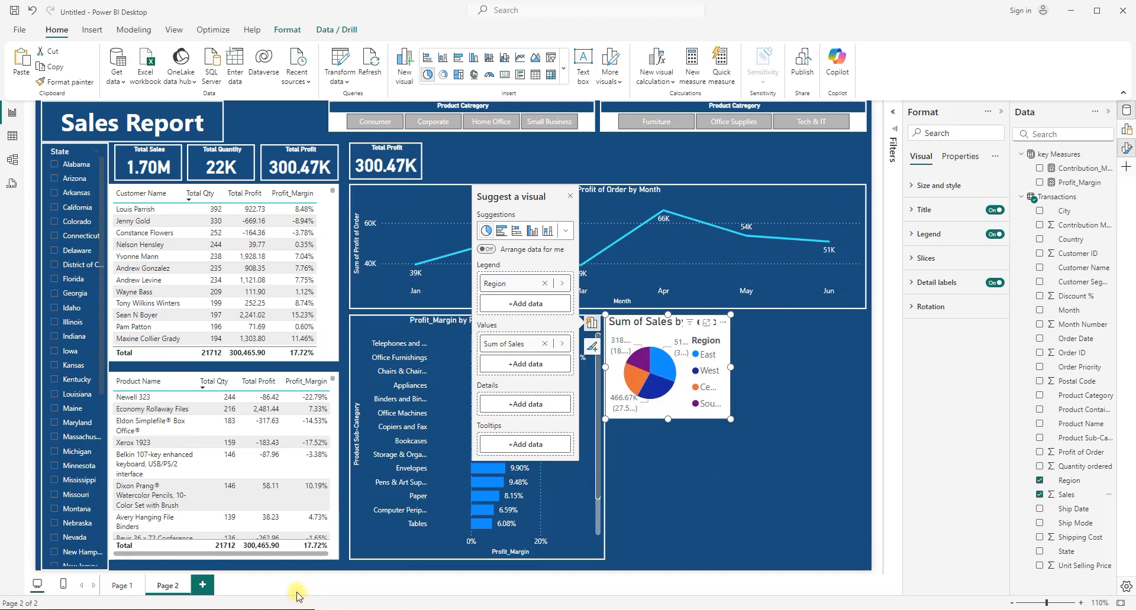
# Copy the formatting of Page 1's Profit Margin by Region pie chart to Page 2's Sales by Region pie chart with Format painter.
pyautogui.click(122, 585)
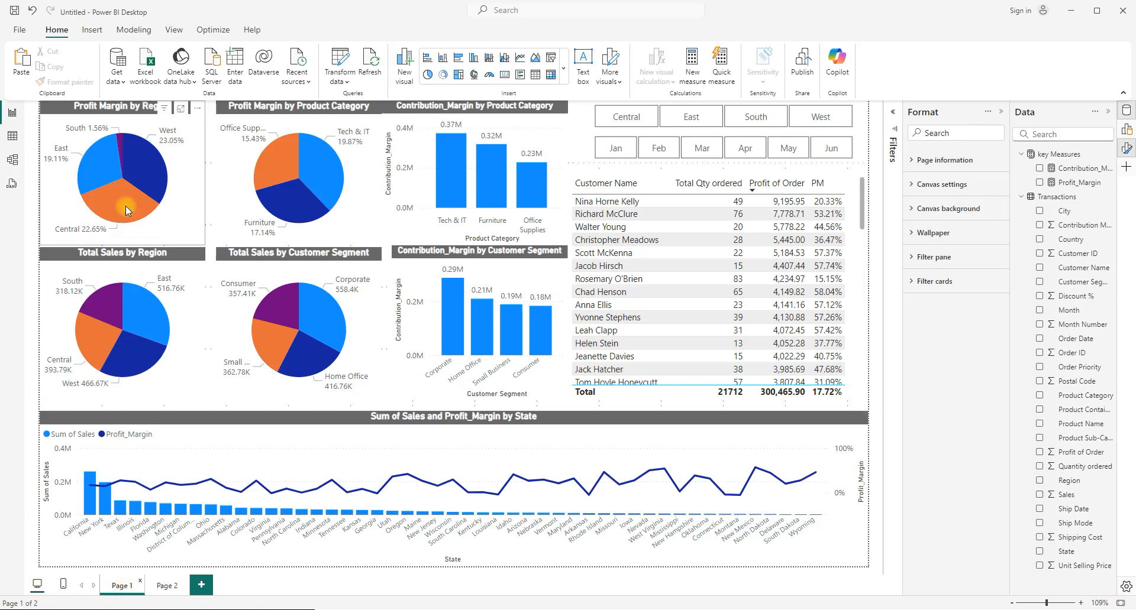
pyautogui.click(178, 228)
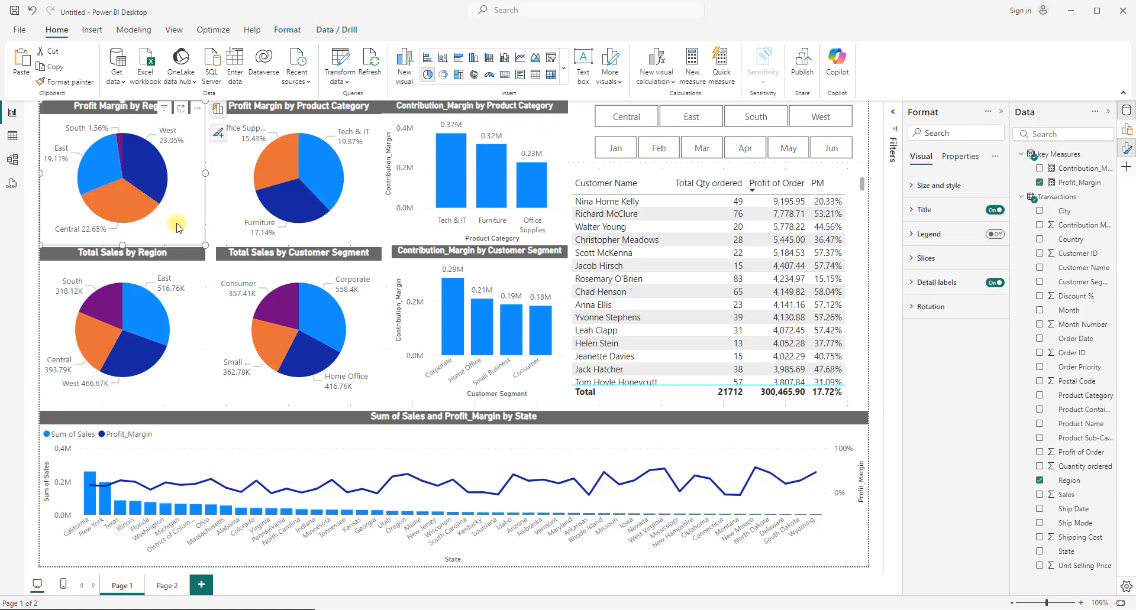
pyautogui.click(67, 83)
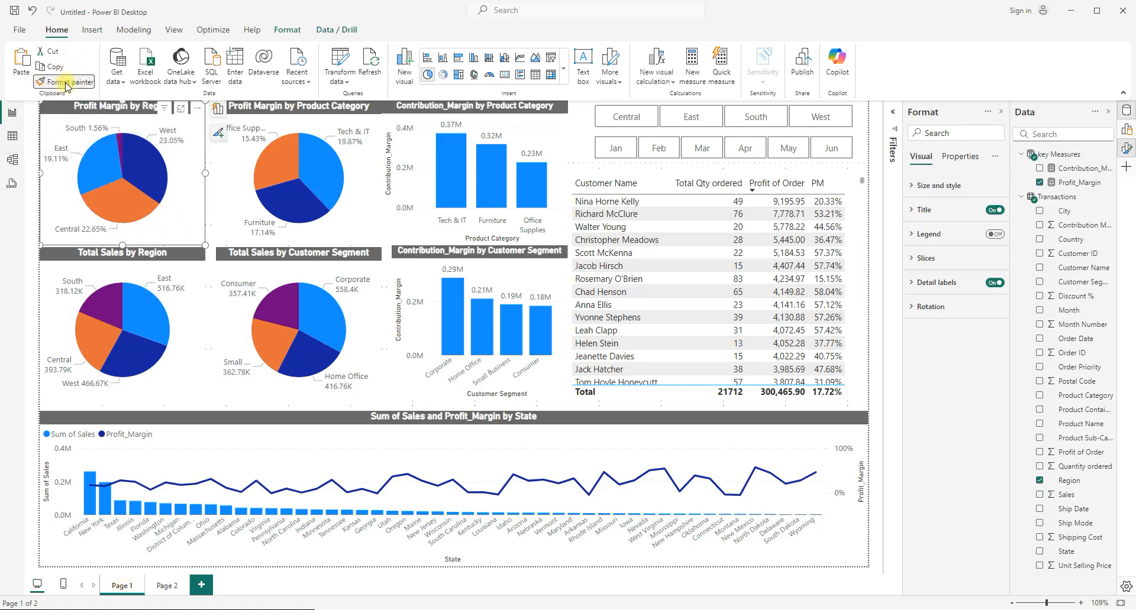
pyautogui.click(169, 586)
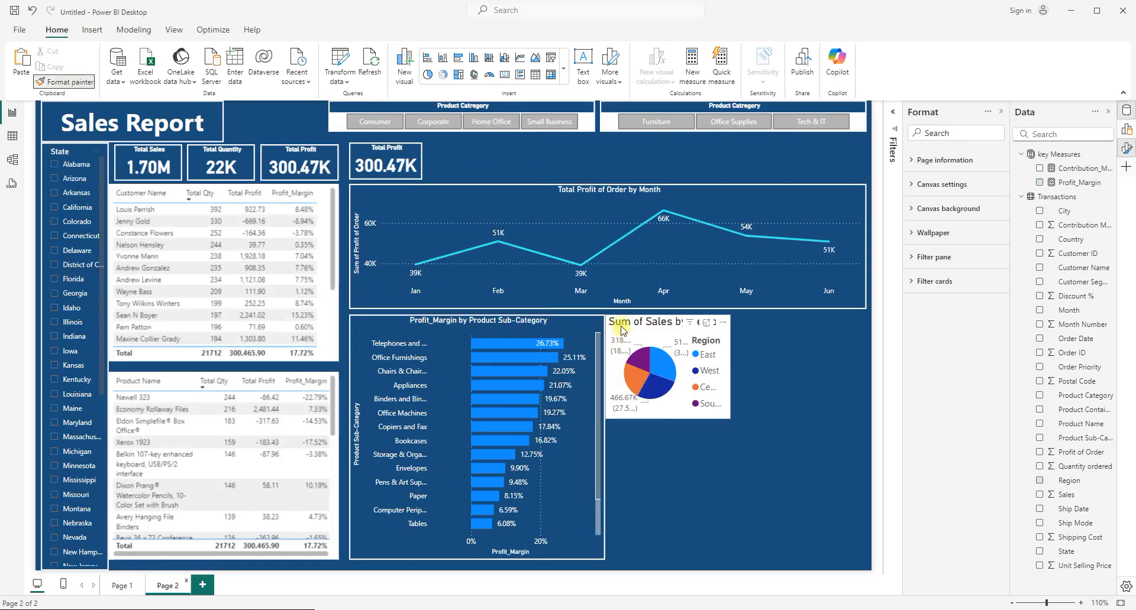
pyautogui.click(623, 327)
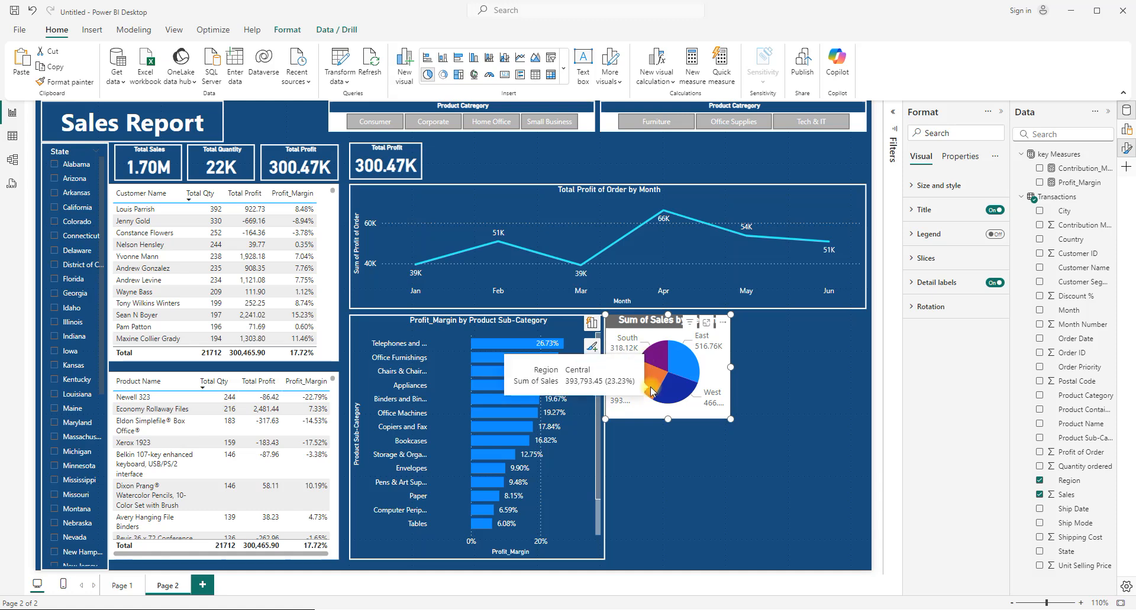
# Copy the Total Profit of Order by Month line chart's formatting to the Sales by Region pie chart with Format painter, and turn its legend off.
pyautogui.click(756, 191)
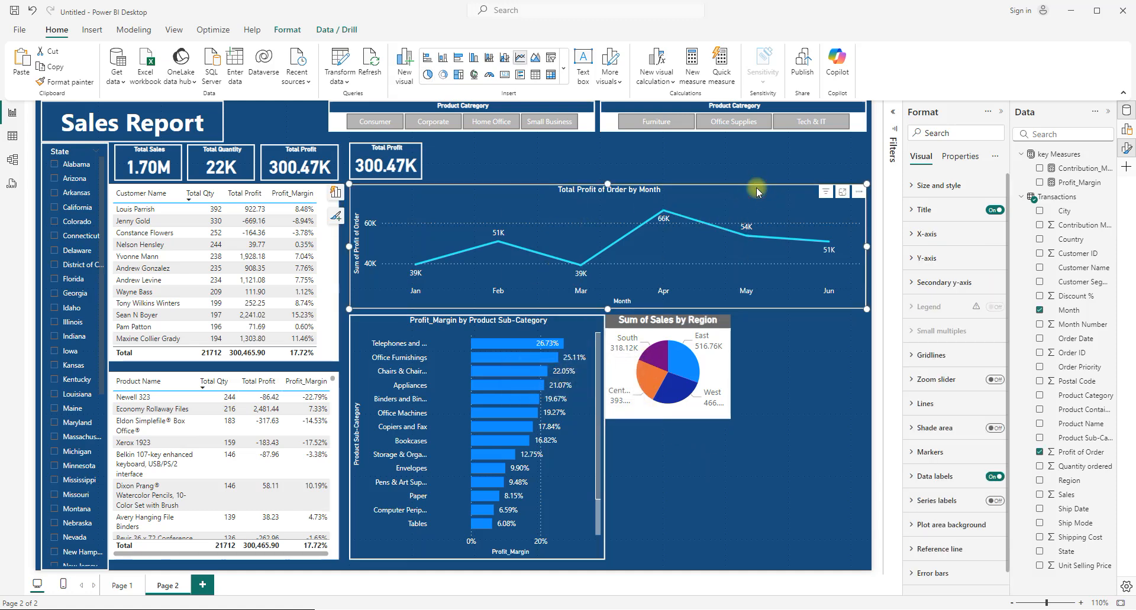
pyautogui.click(64, 81)
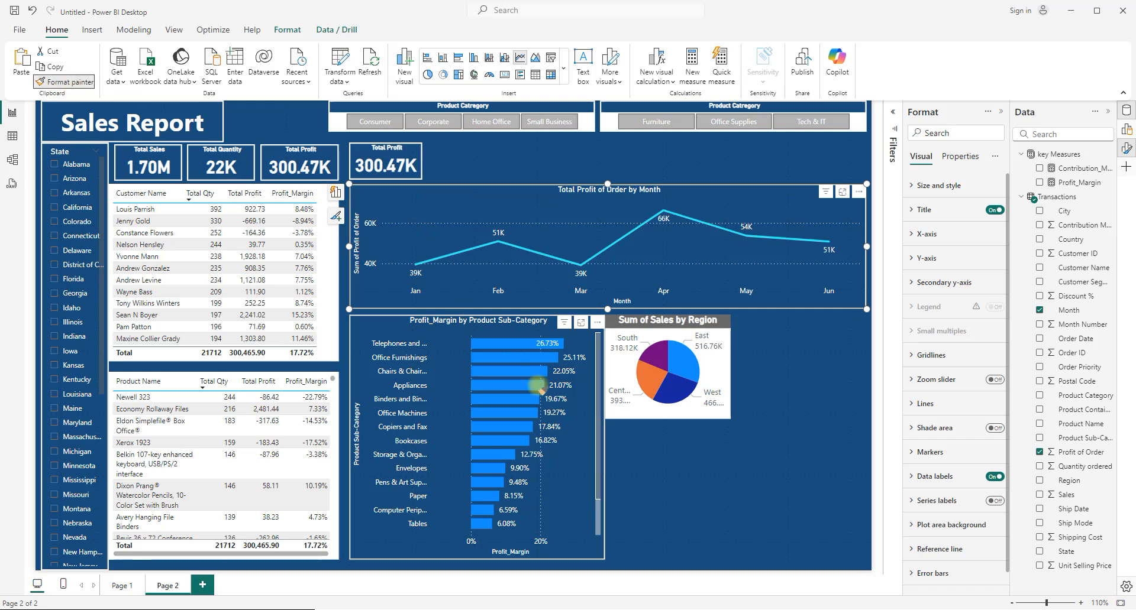
pyautogui.click(645, 407)
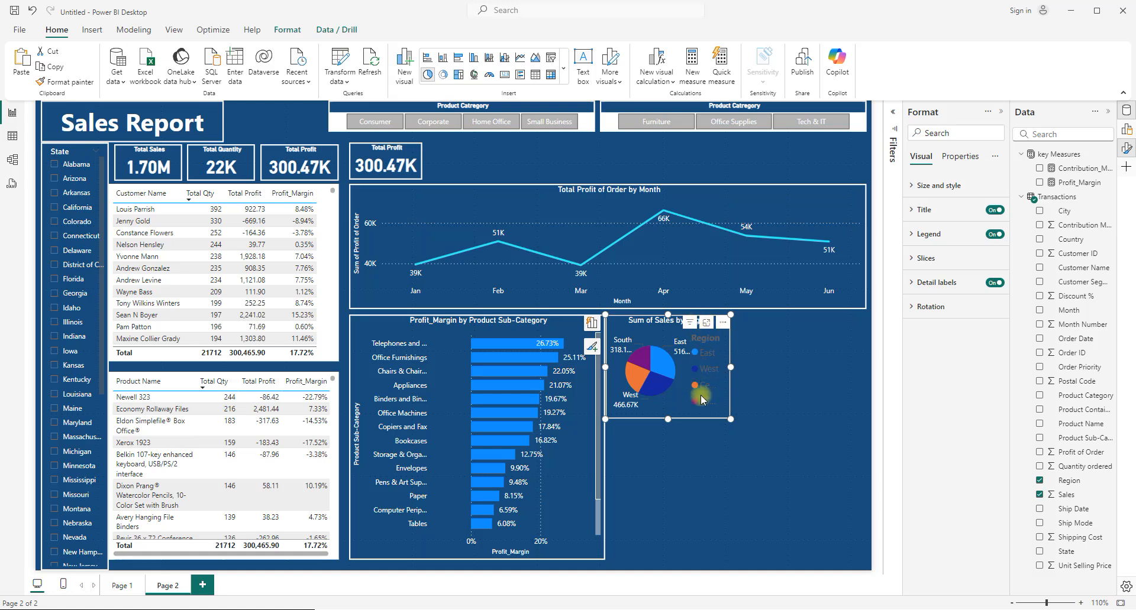
pyautogui.click(994, 234)
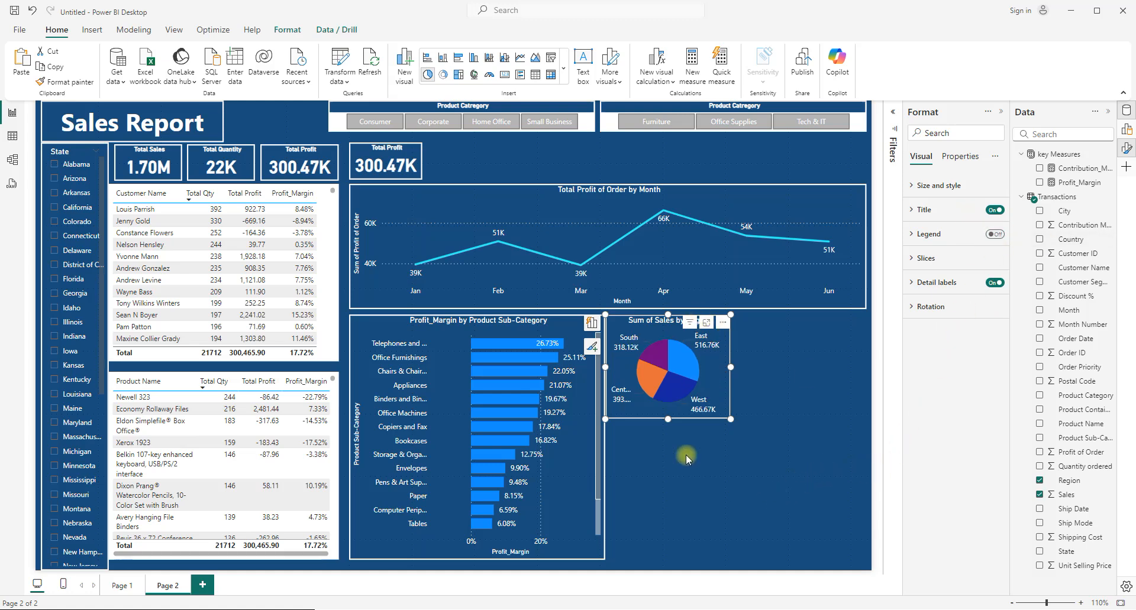
pyautogui.click(750, 431)
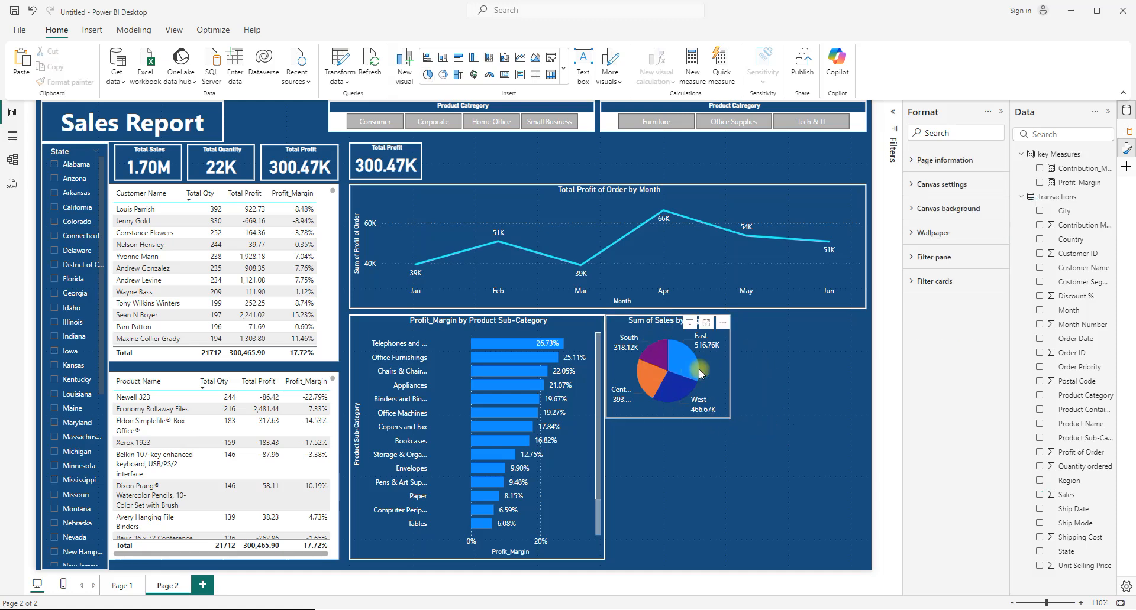
# Shrink the Sales by Region pie chart slightly in width and height.
pyautogui.click(726, 396)
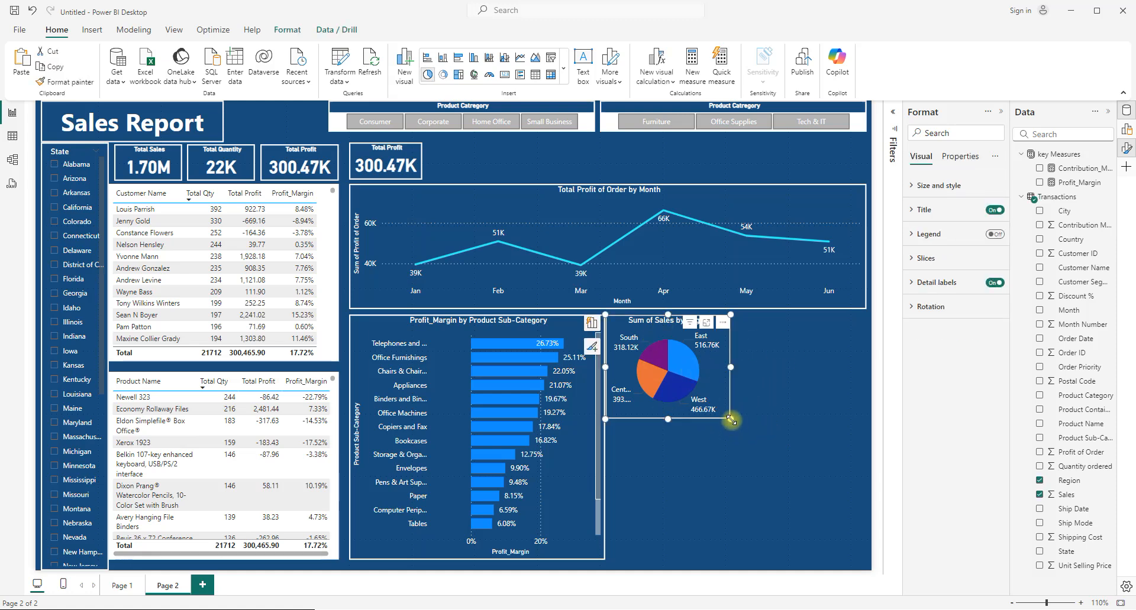
pyautogui.moveTo(729, 418); pyautogui.dragTo(726, 417)
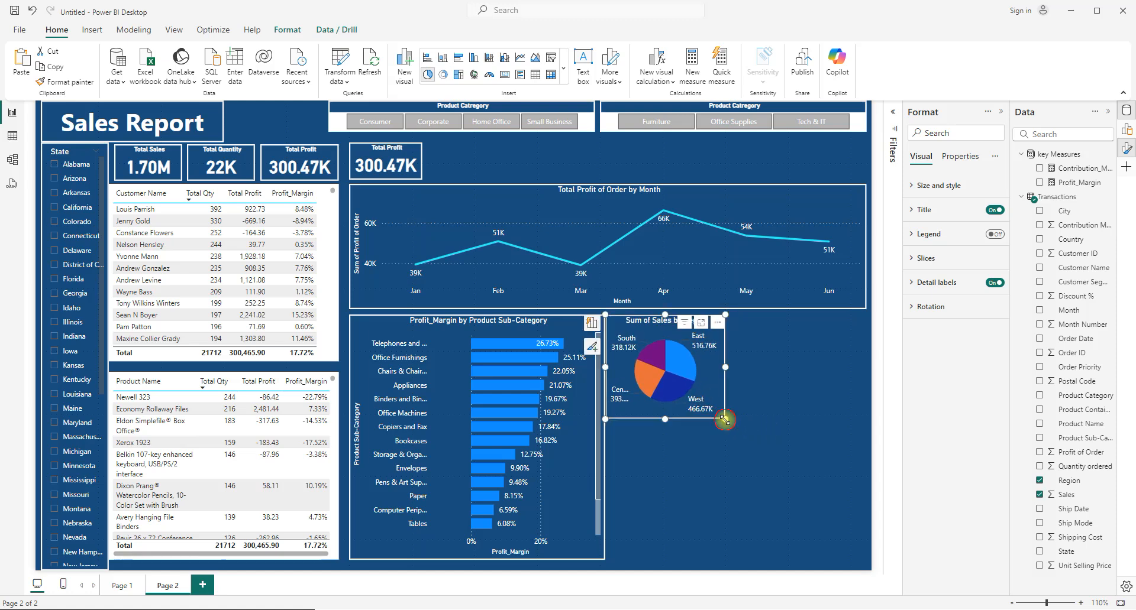
pyautogui.moveTo(724, 420); pyautogui.dragTo(720, 418)
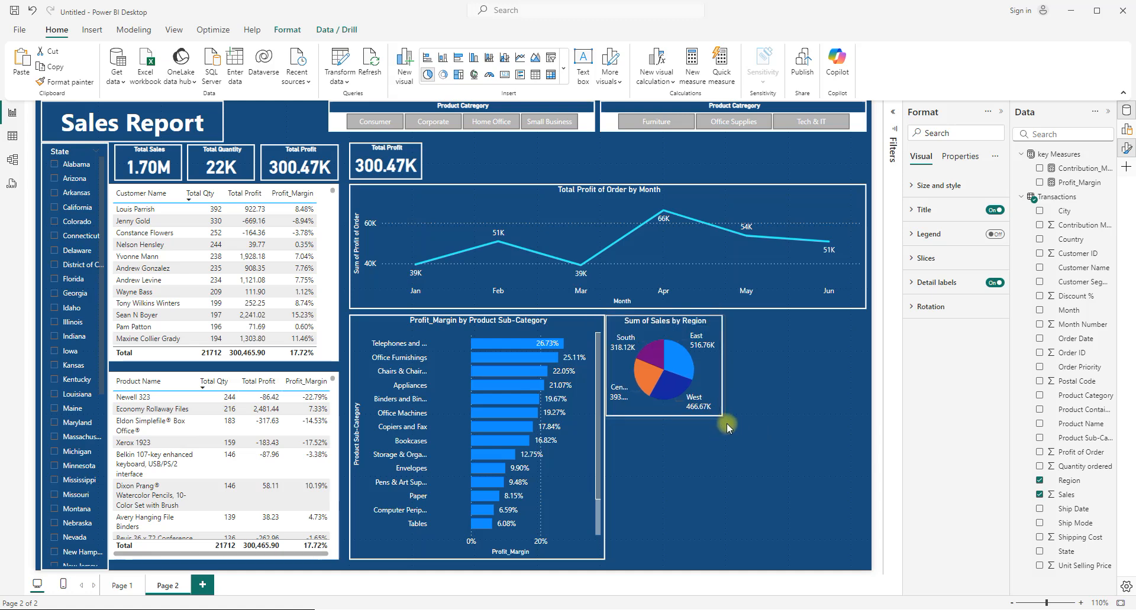
pyautogui.moveTo(726, 423)
pyautogui.mouseDown()
pyautogui.moveTo(745, 442)
pyautogui.moveTo(747, 432)
pyautogui.moveTo(781, 445)
pyautogui.moveTo(732, 428)
pyautogui.moveTo(757, 428)
pyautogui.moveTo(721, 411)
pyautogui.mouseUp()
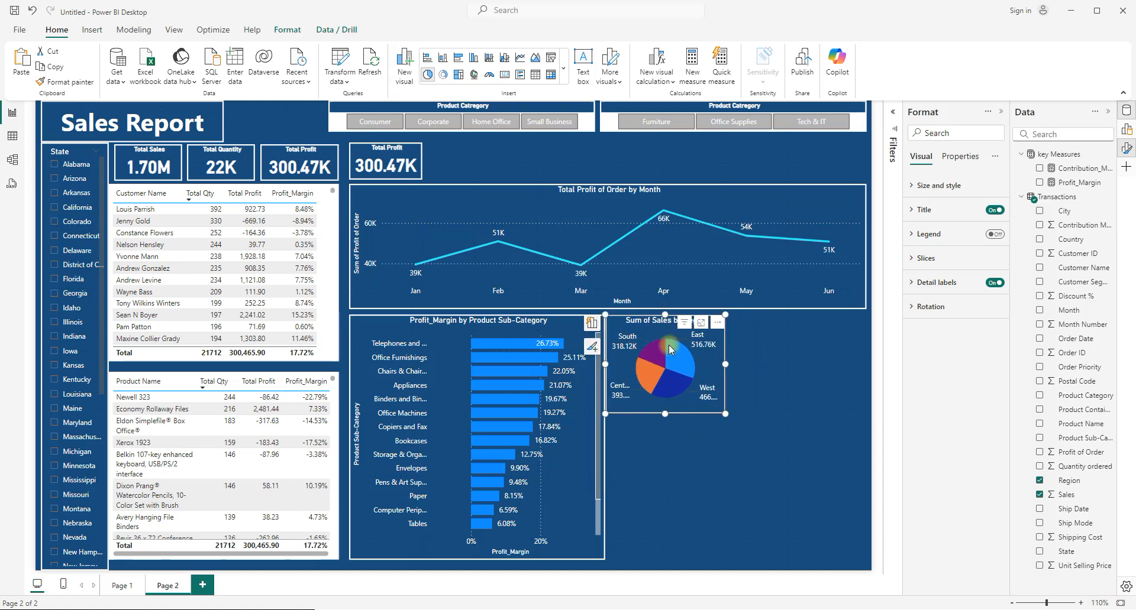
# Set the Sales by Region pie chart's rotation to 83°.
pyautogui.click(924, 307)
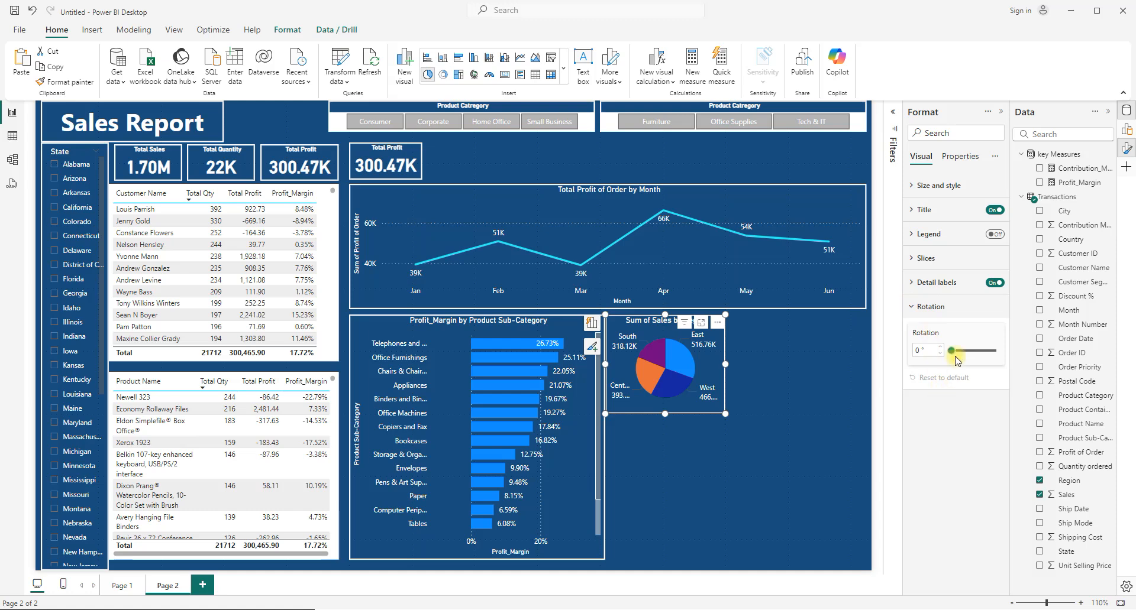
pyautogui.click(939, 348)
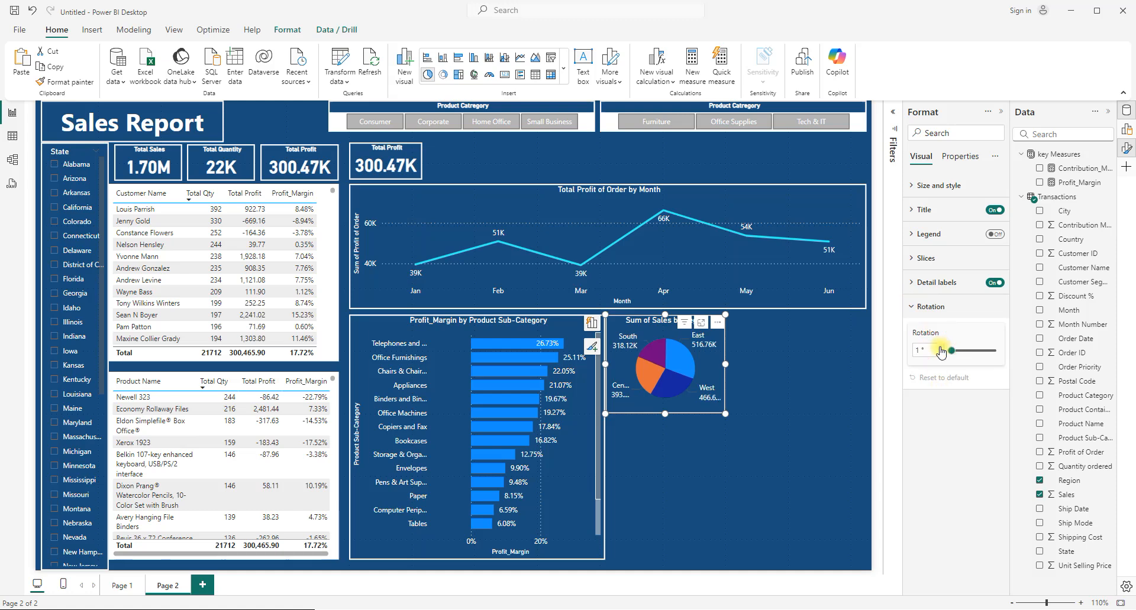
pyautogui.click(941, 349)
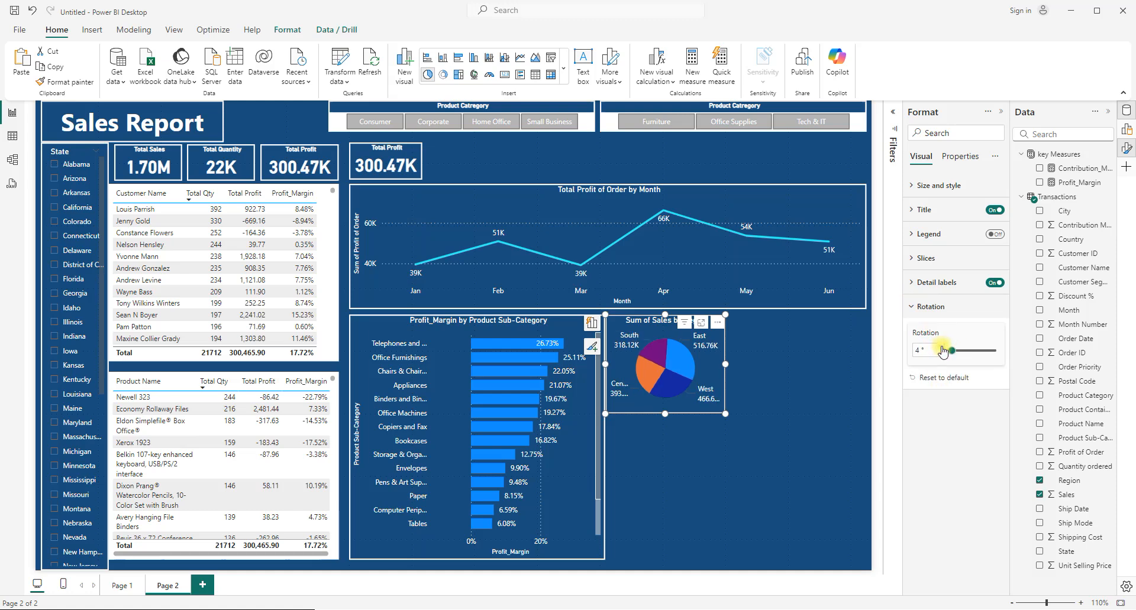
pyautogui.click(941, 349)
pyautogui.click(941, 349)
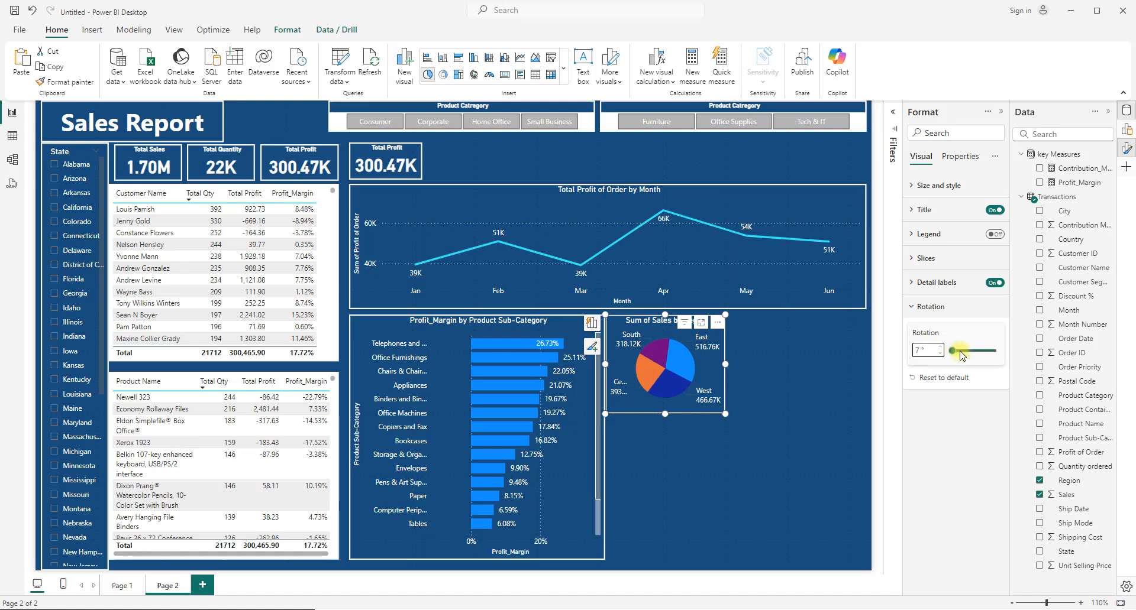
pyautogui.click(961, 351)
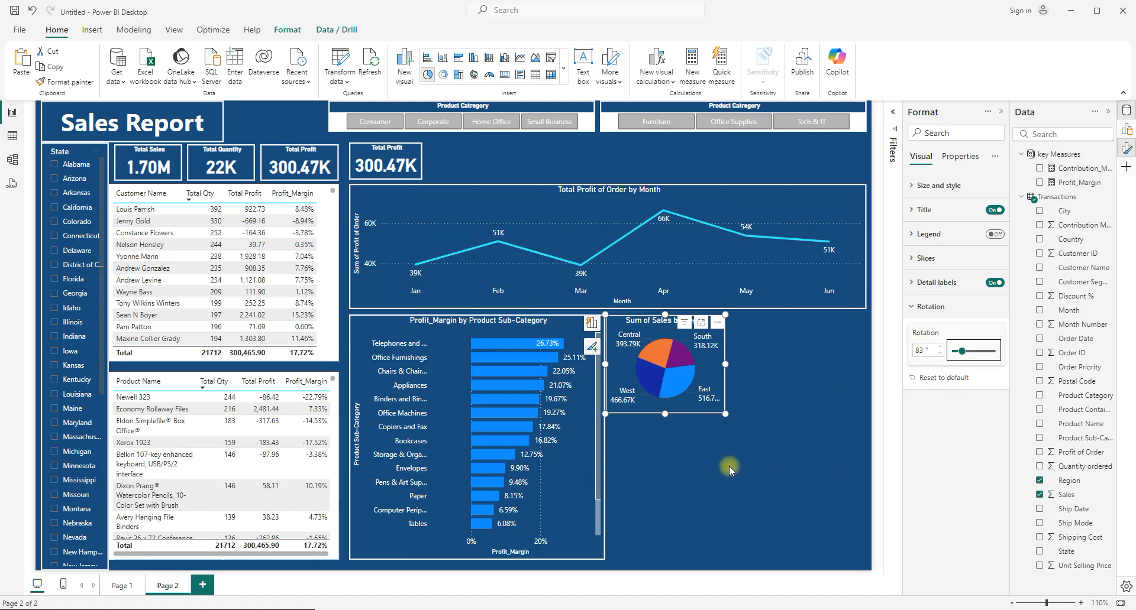
# Duplicate the Sales by Region pie chart, place the copy directly below, and stretch both to fill the bar chart's height with a small gap between.
pyautogui.hotkey('ctrl', 'v')
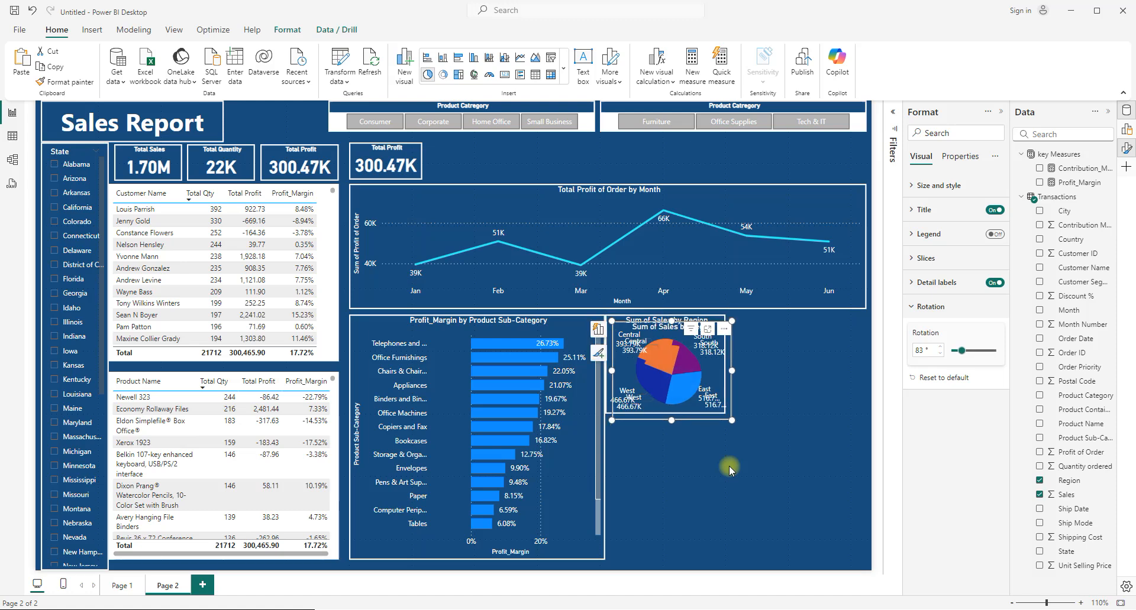
pyautogui.moveTo(661, 425); pyautogui.dragTo(655, 553)
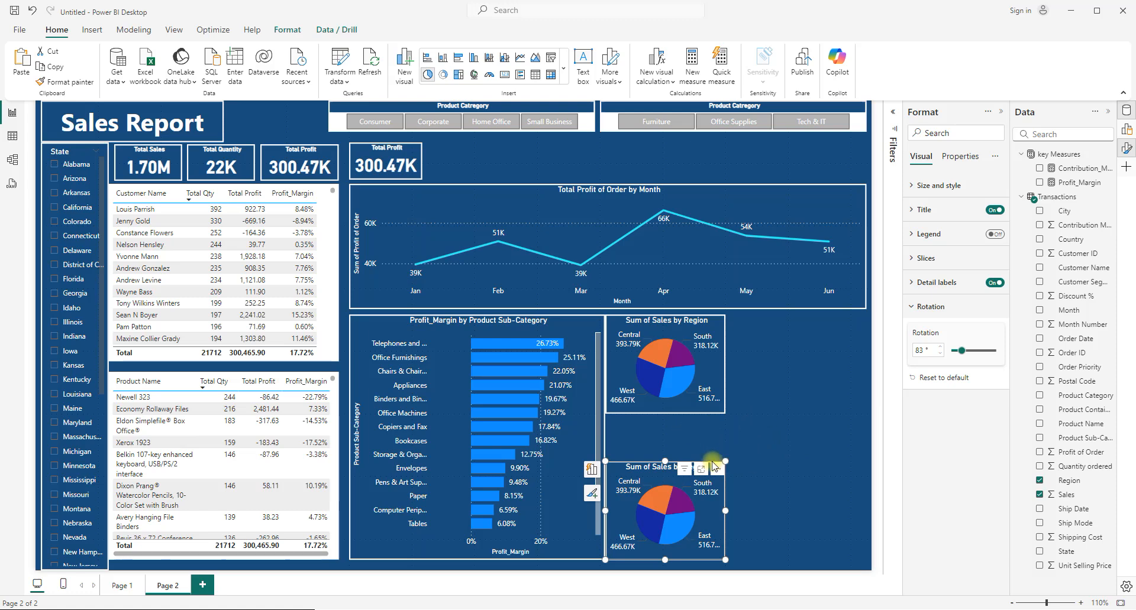
pyautogui.moveTo(682, 414); pyautogui.dragTo(665, 432)
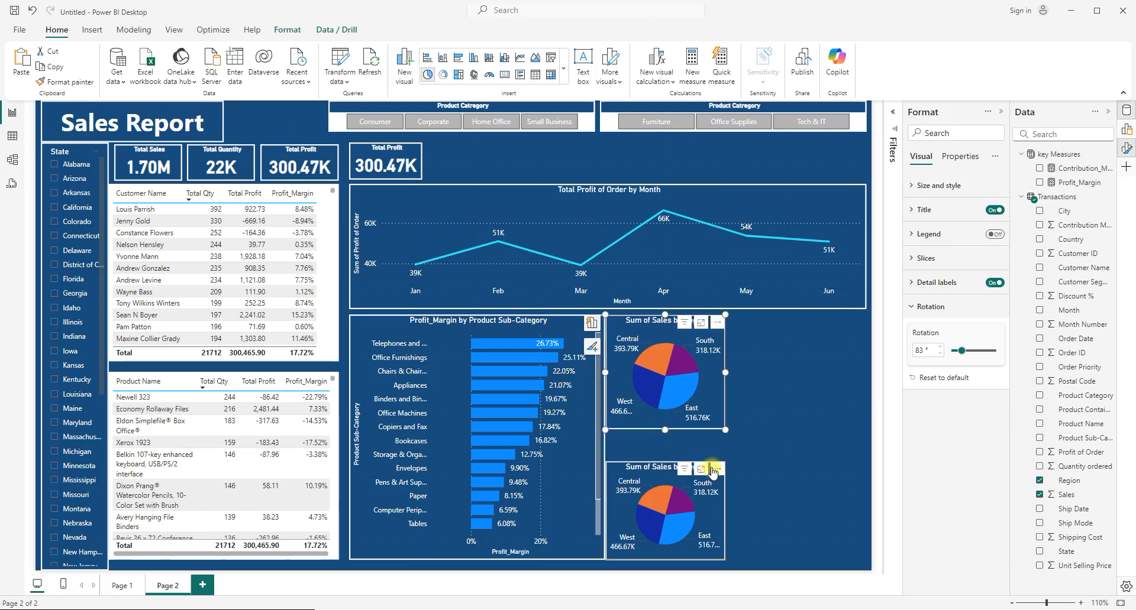
pyautogui.moveTo(666, 481); pyautogui.dragTo(661, 442)
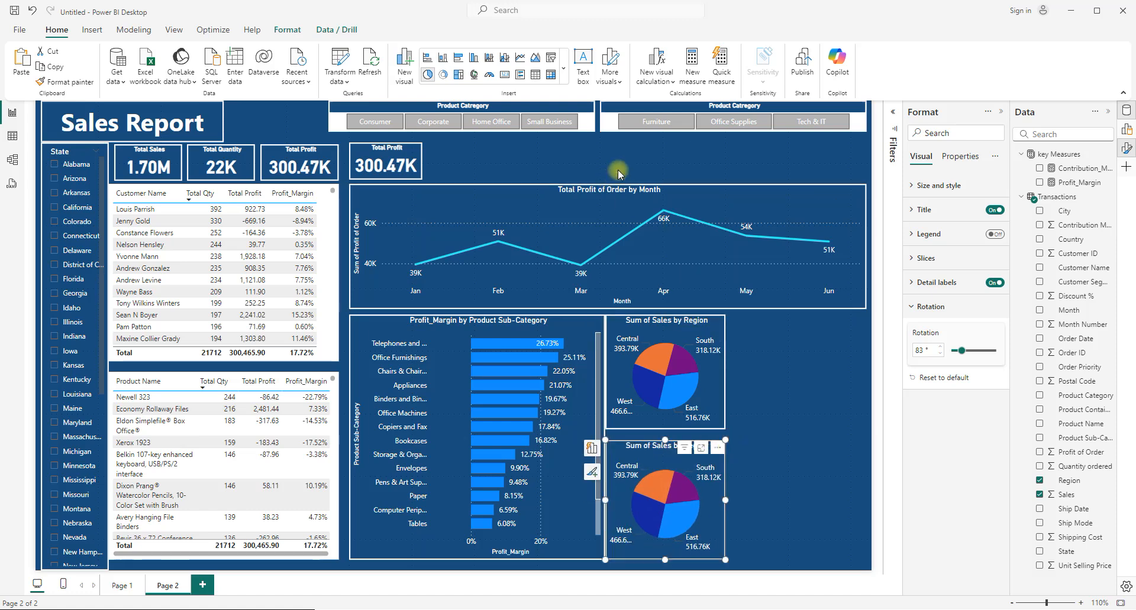
# Retitle the upper pie chart "Total Sales by Region".
pyautogui.click(665, 325)
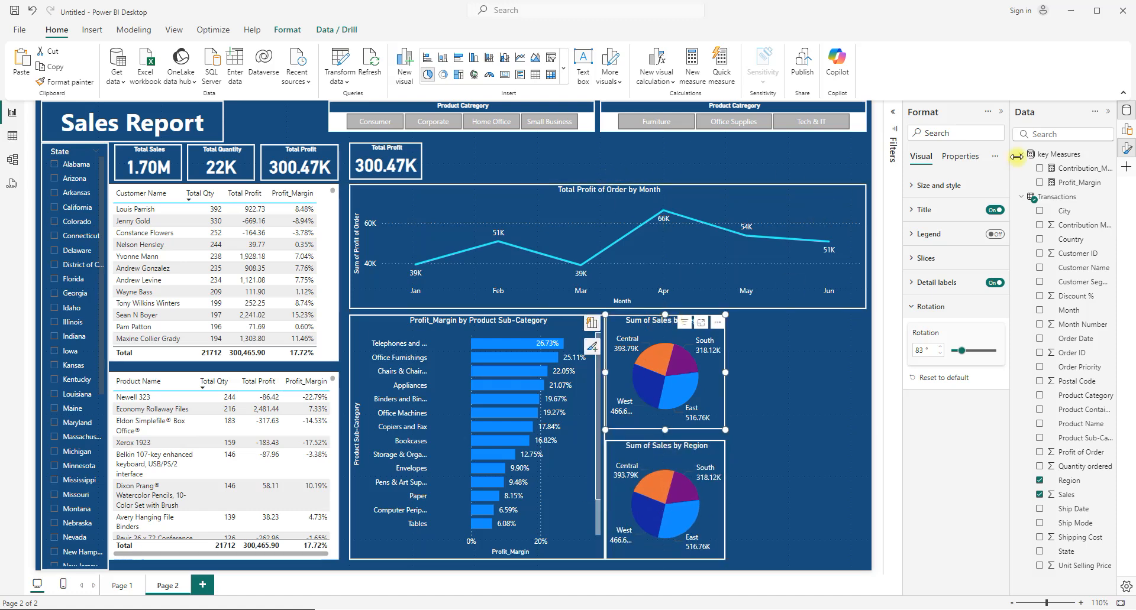
pyautogui.click(916, 211)
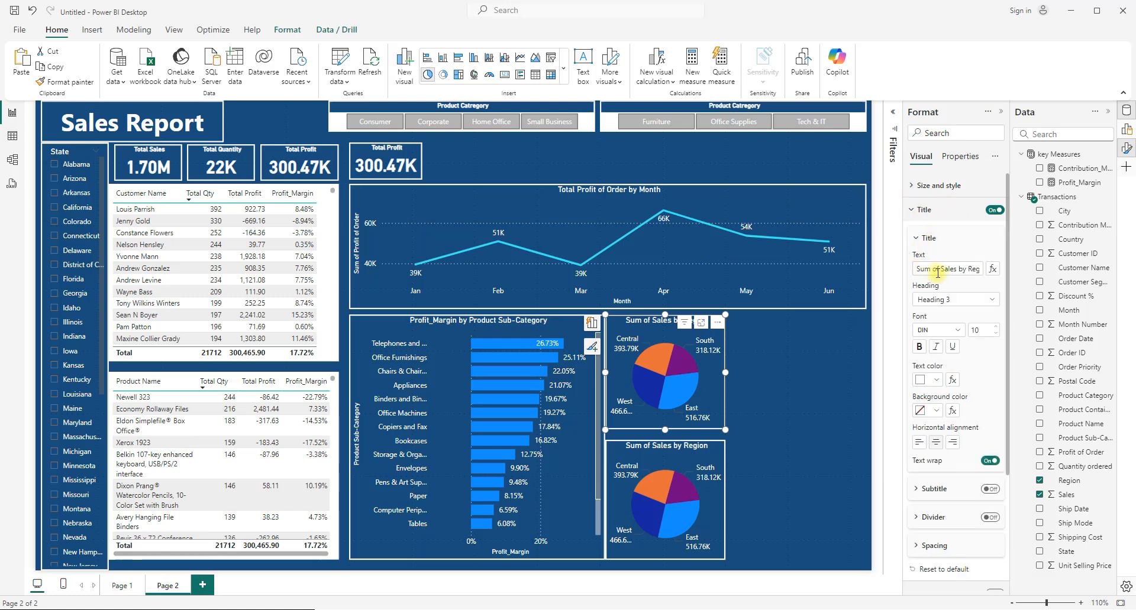
pyautogui.moveTo(944, 269); pyautogui.dragTo(917, 268)
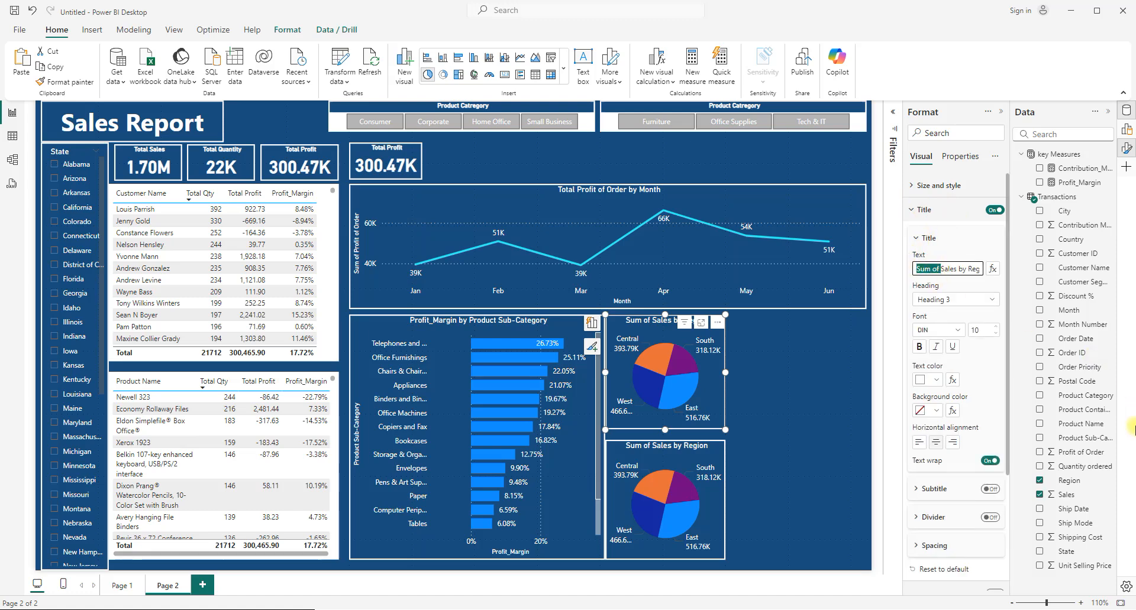
pyautogui.write('Total')
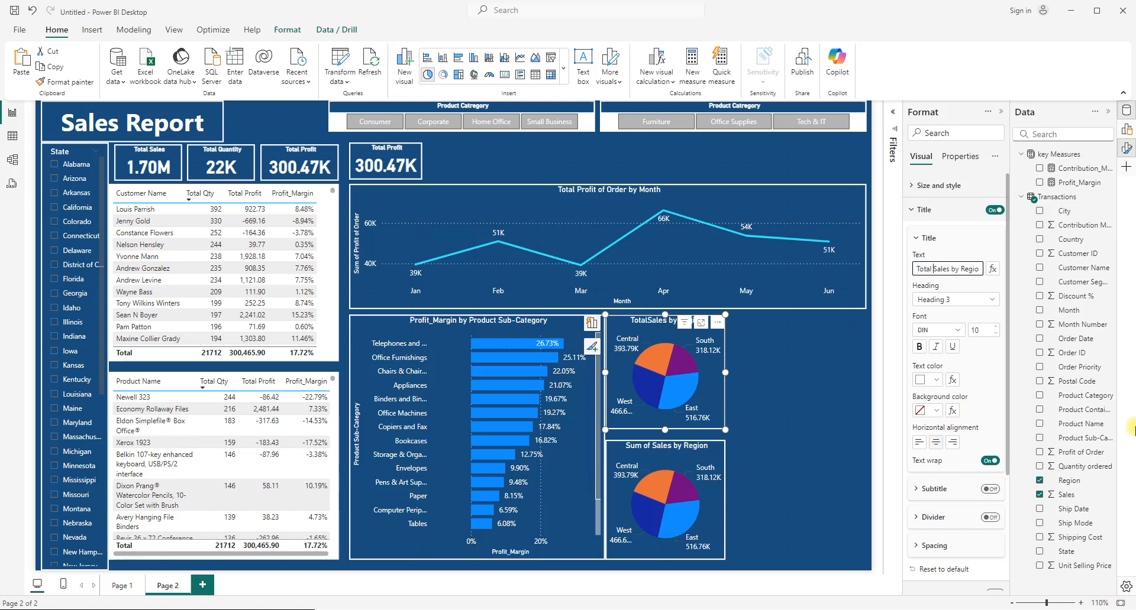
# Replace Sales with Profit of Order as the value field of the lower pie chart.
pyautogui.click(658, 452)
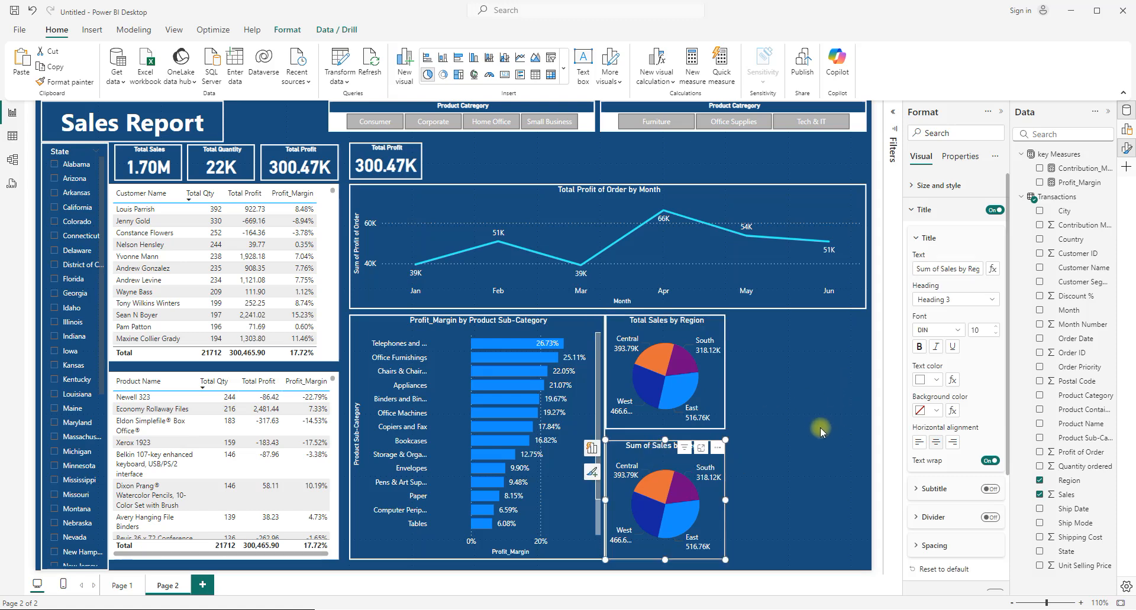
pyautogui.click(1040, 495)
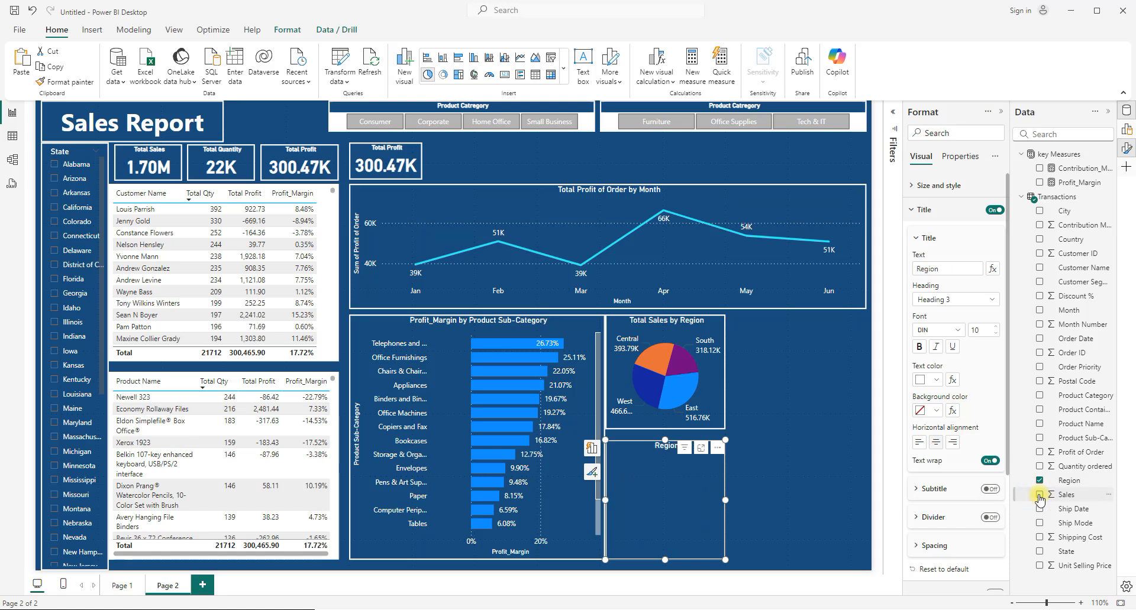
pyautogui.click(1039, 452)
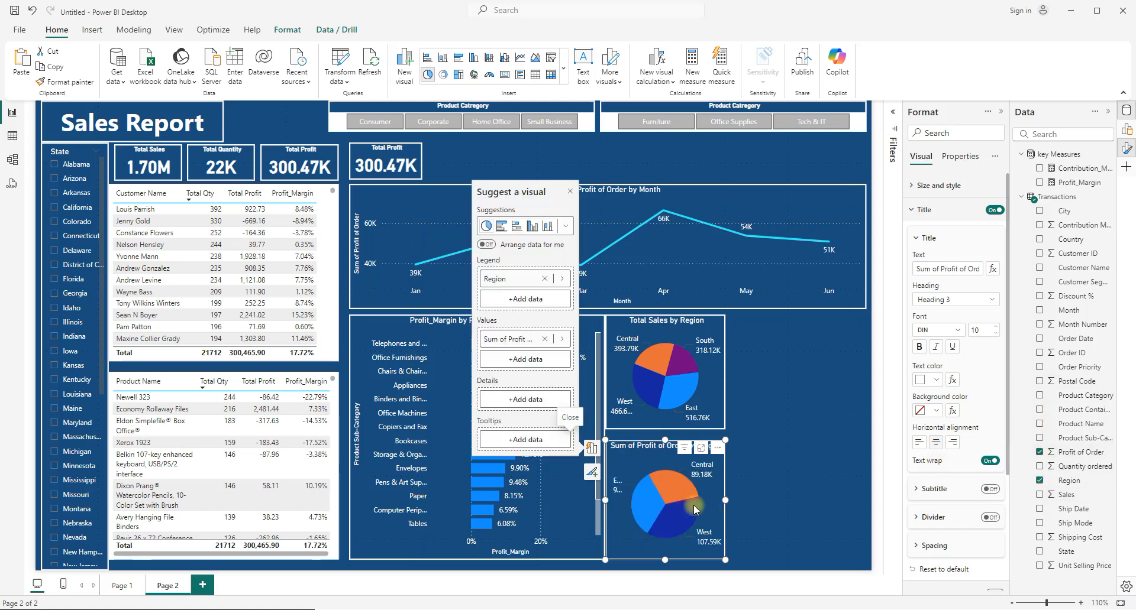
pyautogui.click(592, 447)
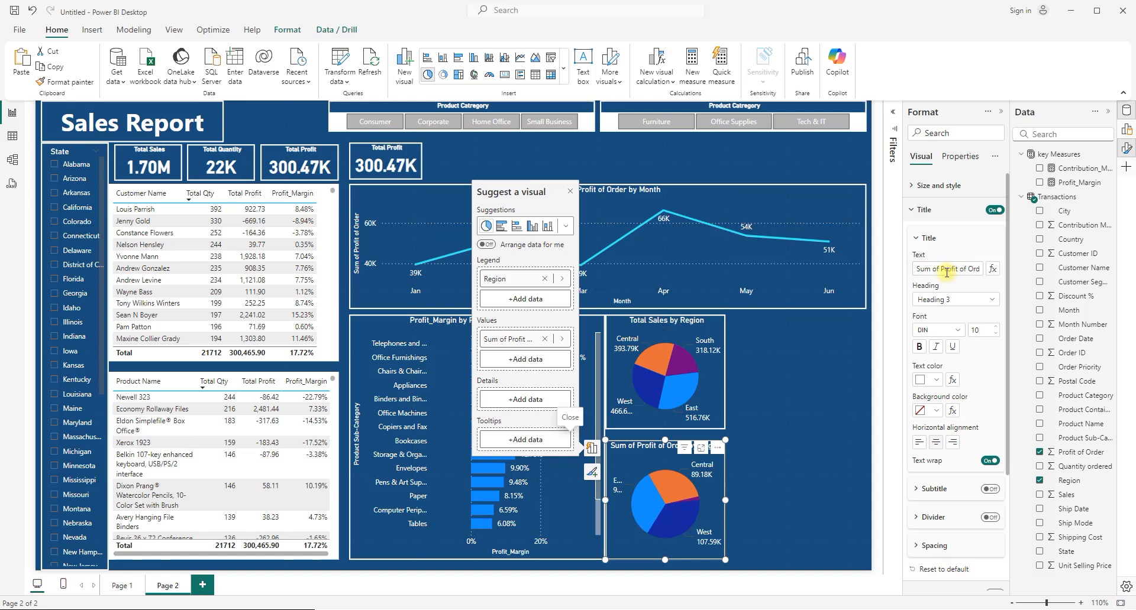
# Retitle the lower pie chart "Total Profit of Order by Region" and reduce its rotation so the West slice starts at the top.
pyautogui.moveTo(940, 270); pyautogui.dragTo(918, 269)
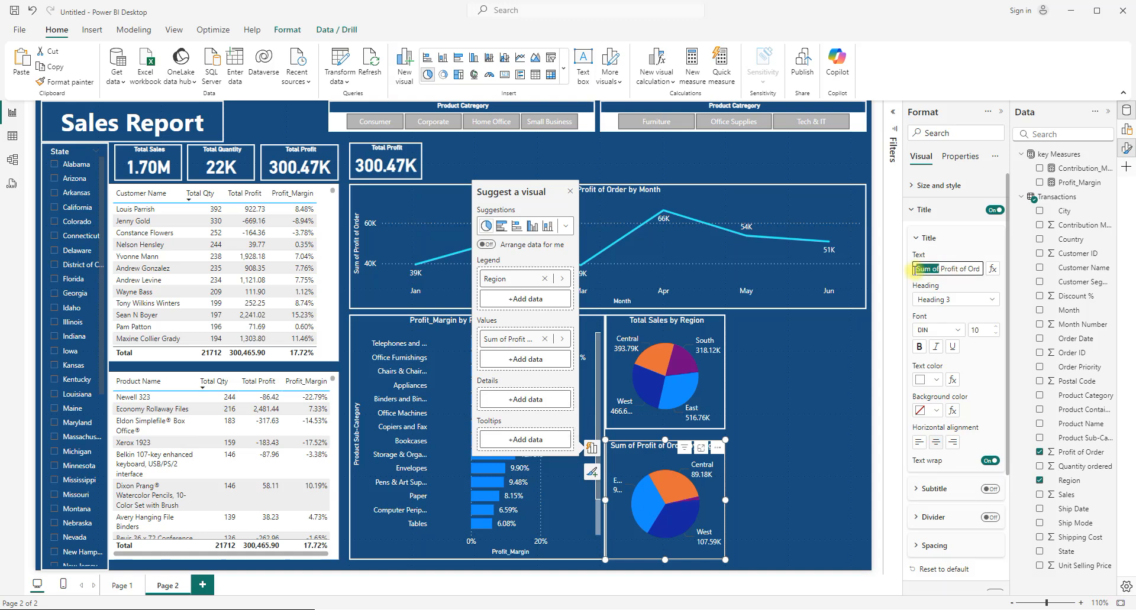
pyautogui.write('Total')
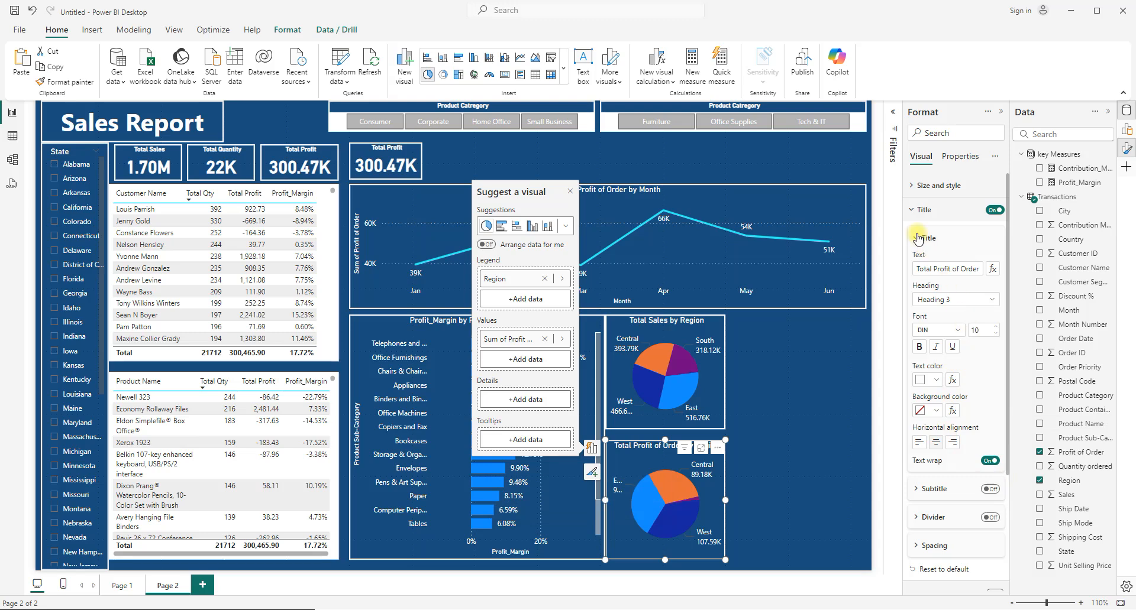
pyautogui.click(910, 213)
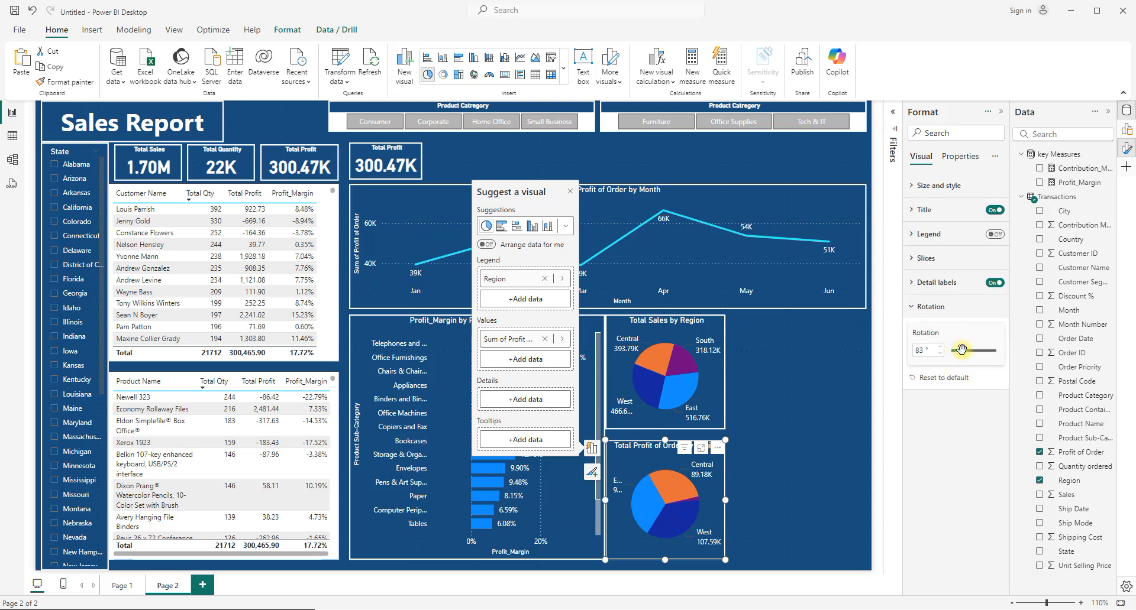
pyautogui.moveTo(961, 349); pyautogui.dragTo(949, 352)
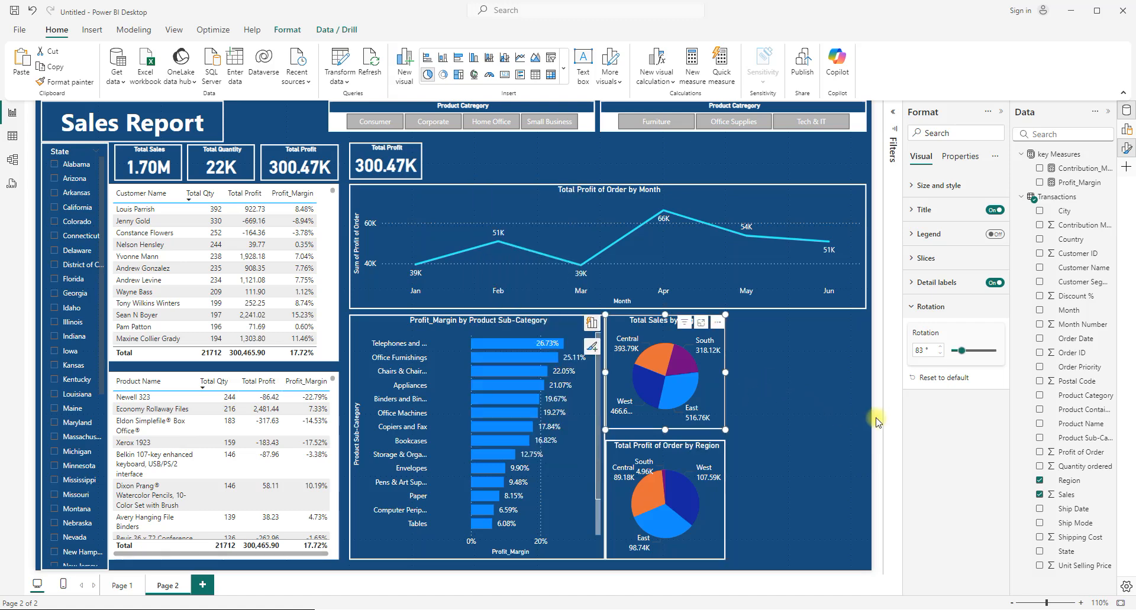
# Duplicate the Total Sales by Region pie chart, place the copy beside it, and replace Sales with Profit_Margin as its value field.
pyautogui.hotkey('ctrl', 'v')
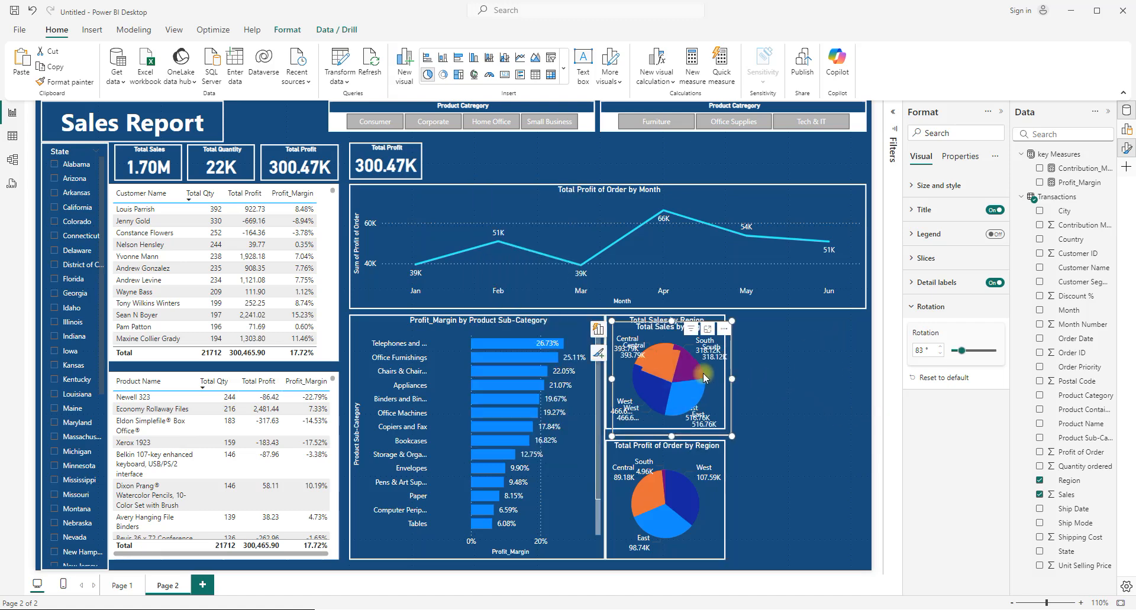
pyautogui.moveTo(703, 372); pyautogui.dragTo(832, 375)
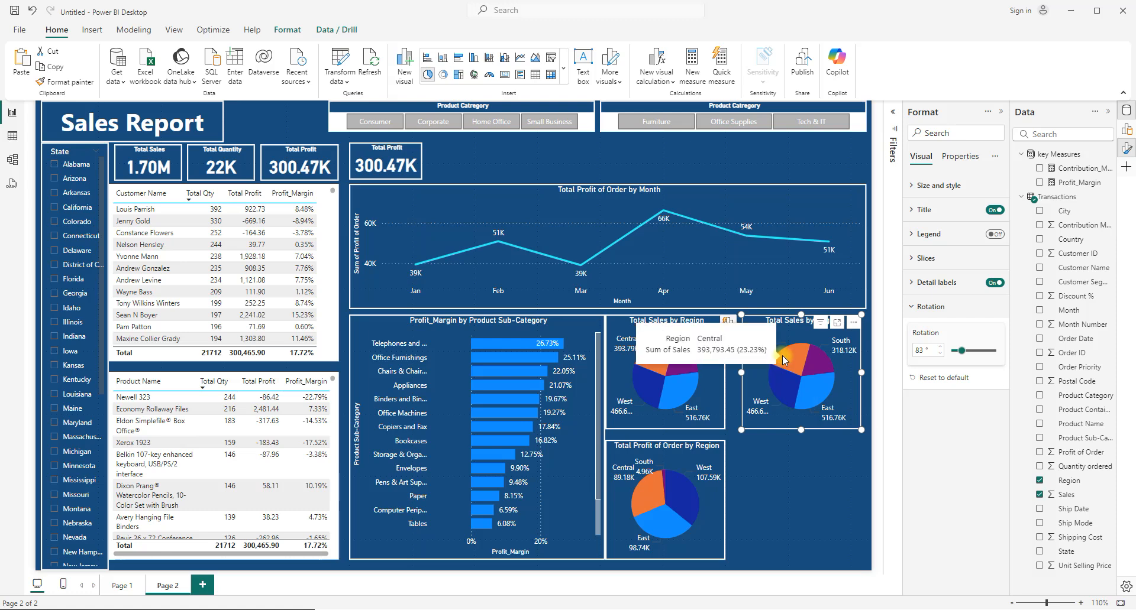
pyautogui.click(1039, 496)
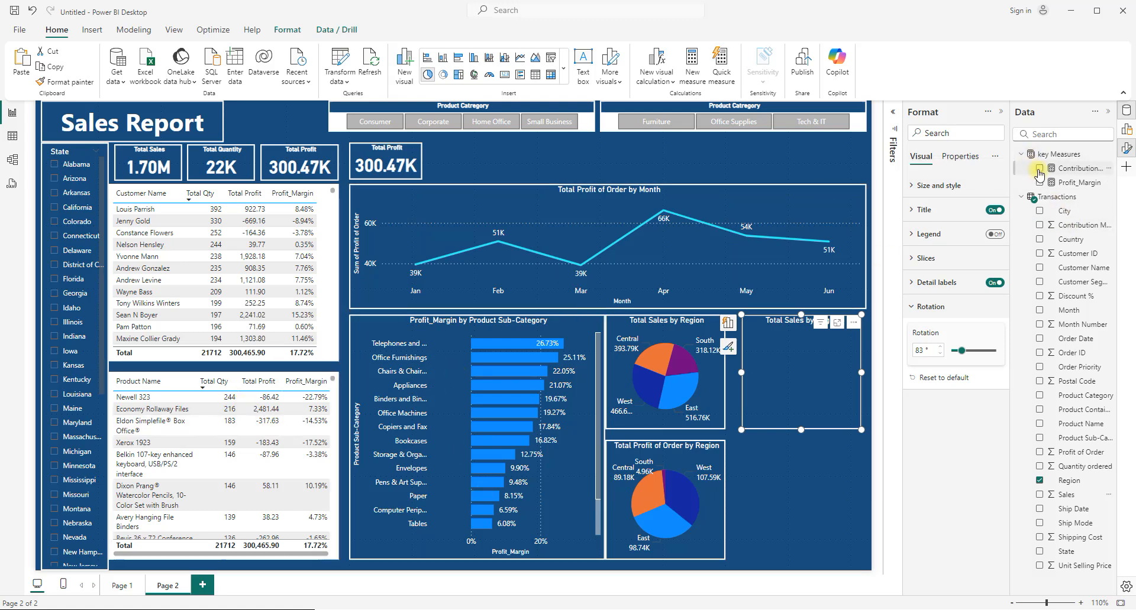
pyautogui.click(1040, 182)
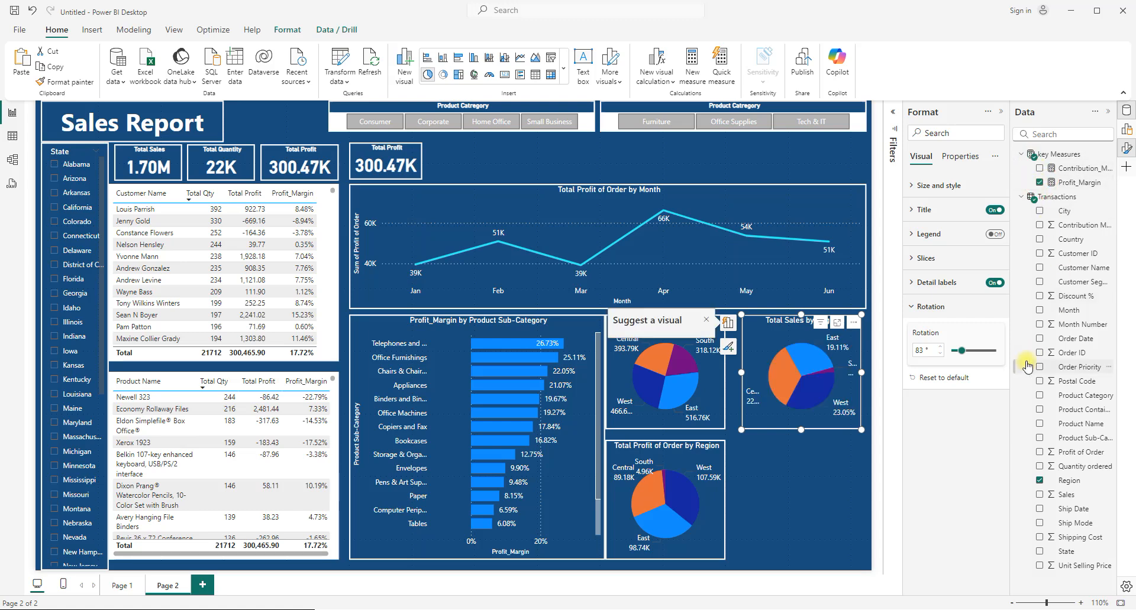
pyautogui.click(728, 322)
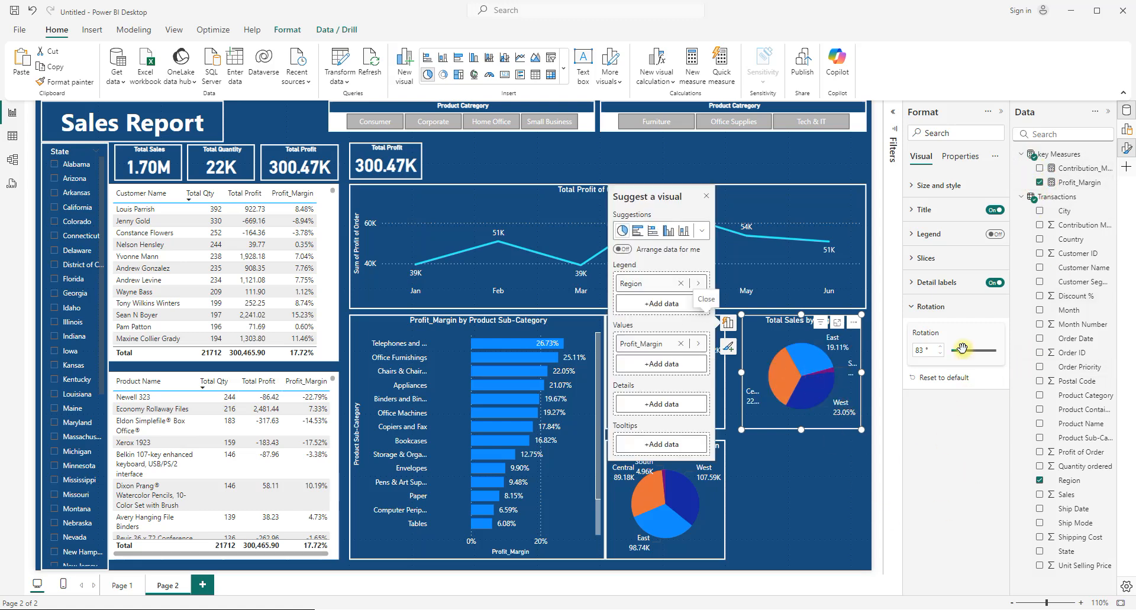
# Set the copied pie chart's rotation to 0° and retitle it "Profit Margin by Region".
pyautogui.moveTo(961, 350); pyautogui.dragTo(960, 351)
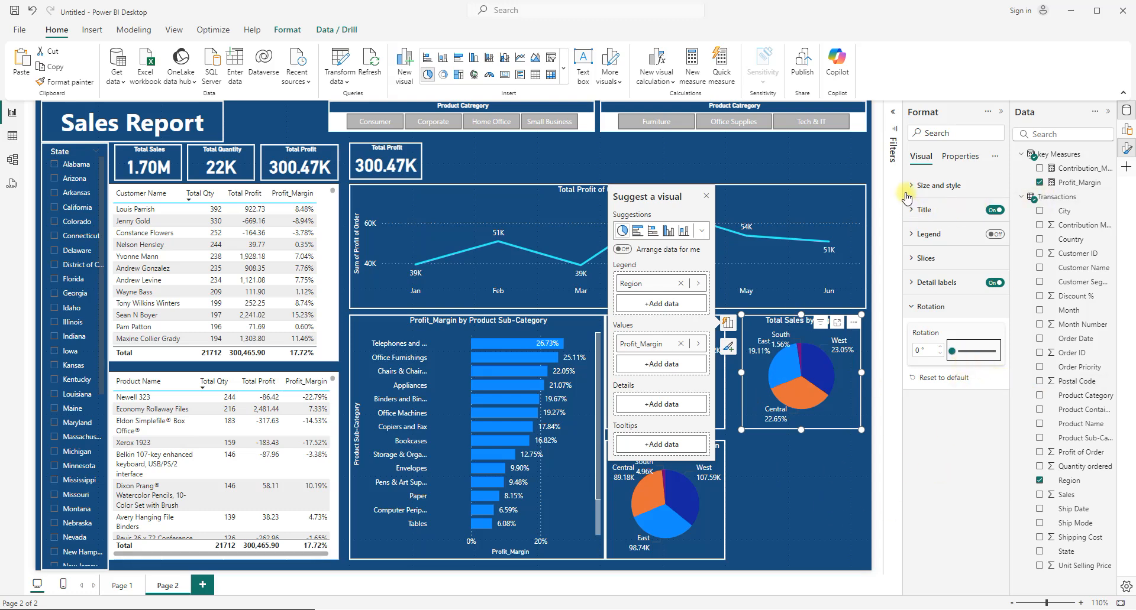
pyautogui.click(914, 209)
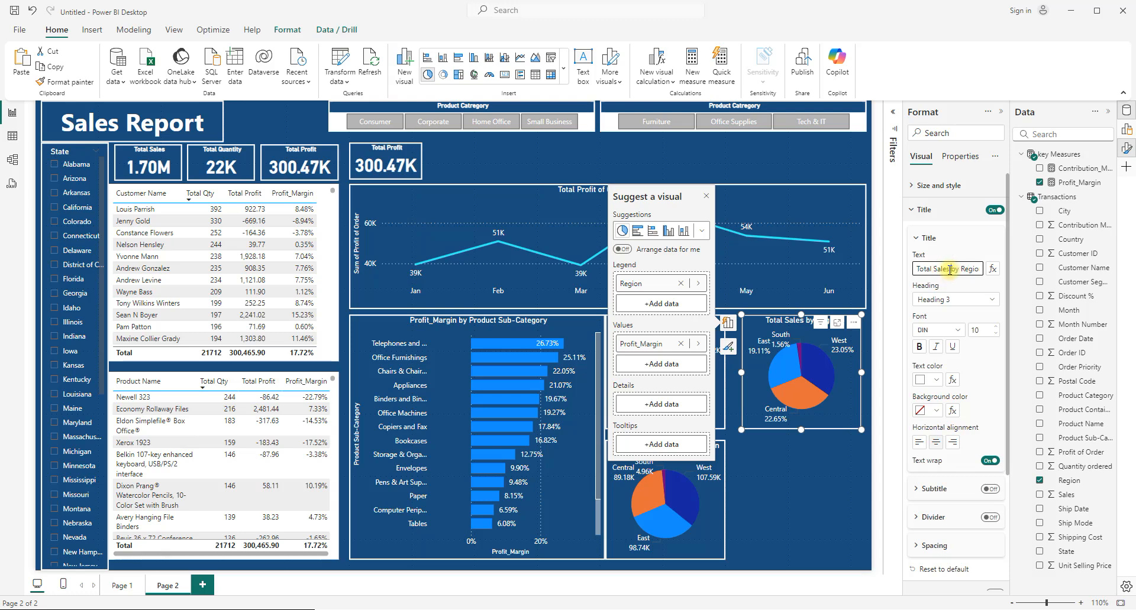
pyautogui.moveTo(949, 270); pyautogui.dragTo(911, 271)
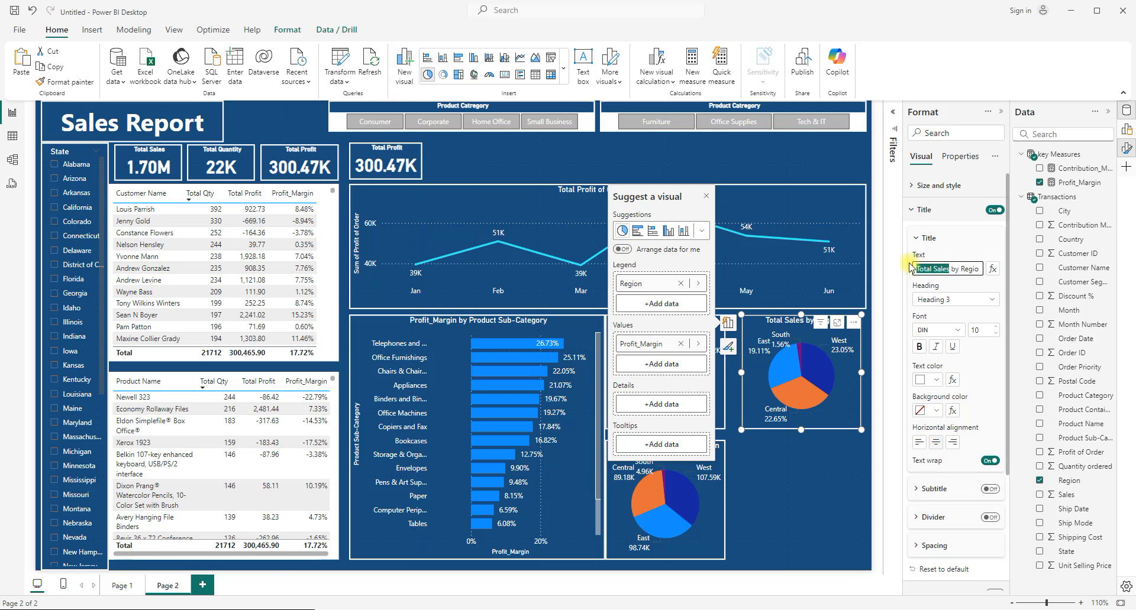
pyautogui.write('P')
pyautogui.write('rofit')
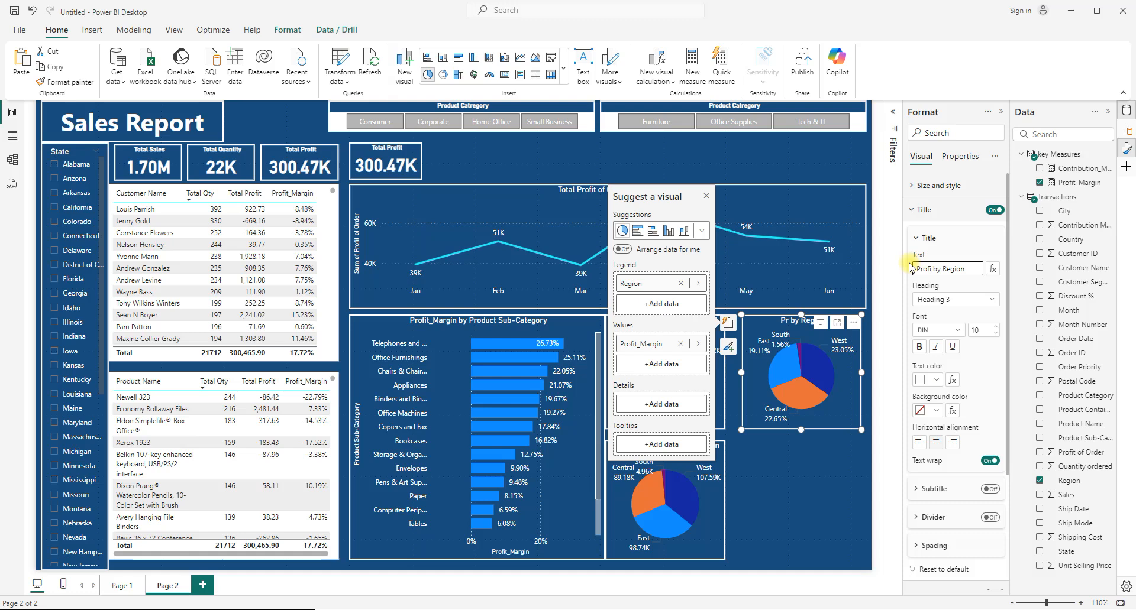
pyautogui.write(' Margin')
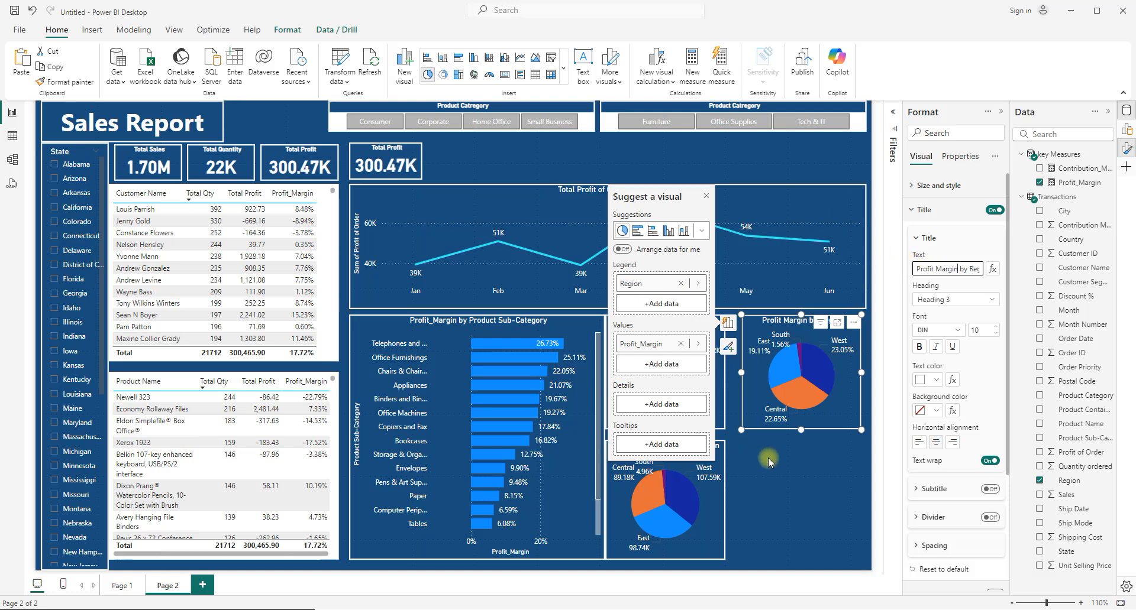
# Duplicate the Profit Margin by Region pie chart and place the copy directly below it, level with the Total Profit of Order by Region pie.
pyautogui.click(749, 459)
pyautogui.click(745, 427)
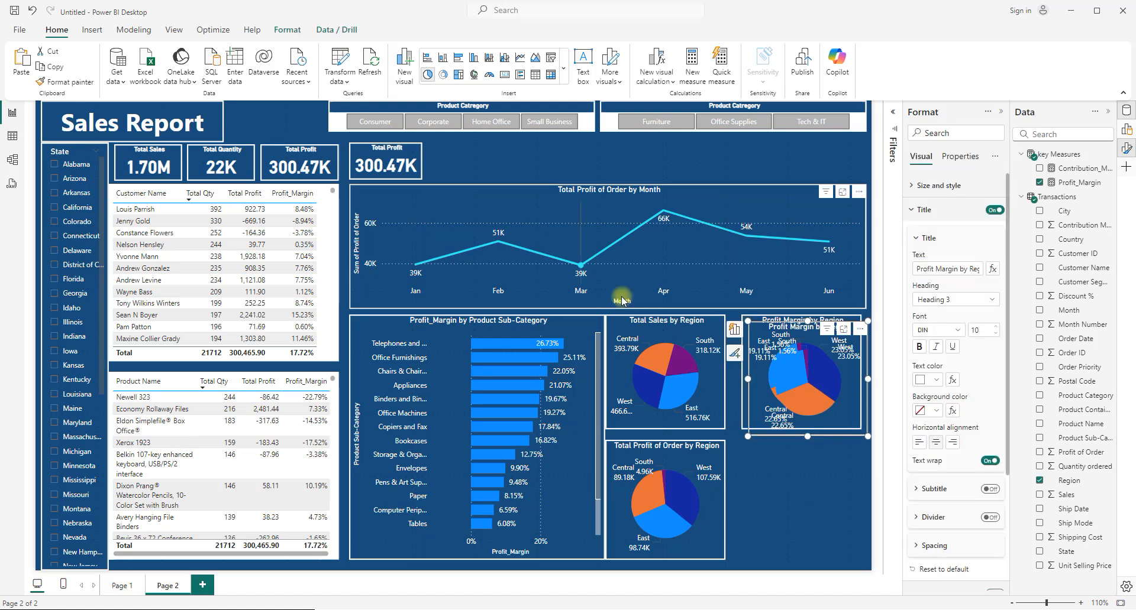
pyautogui.moveTo(783, 420); pyautogui.dragTo(770, 555)
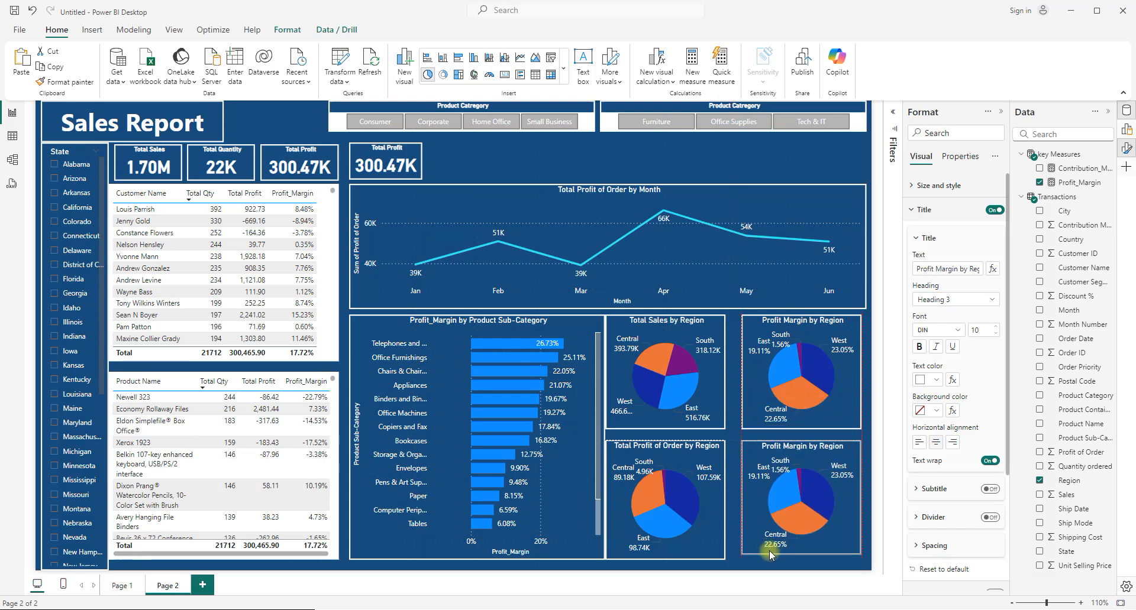
pyautogui.click(770, 555)
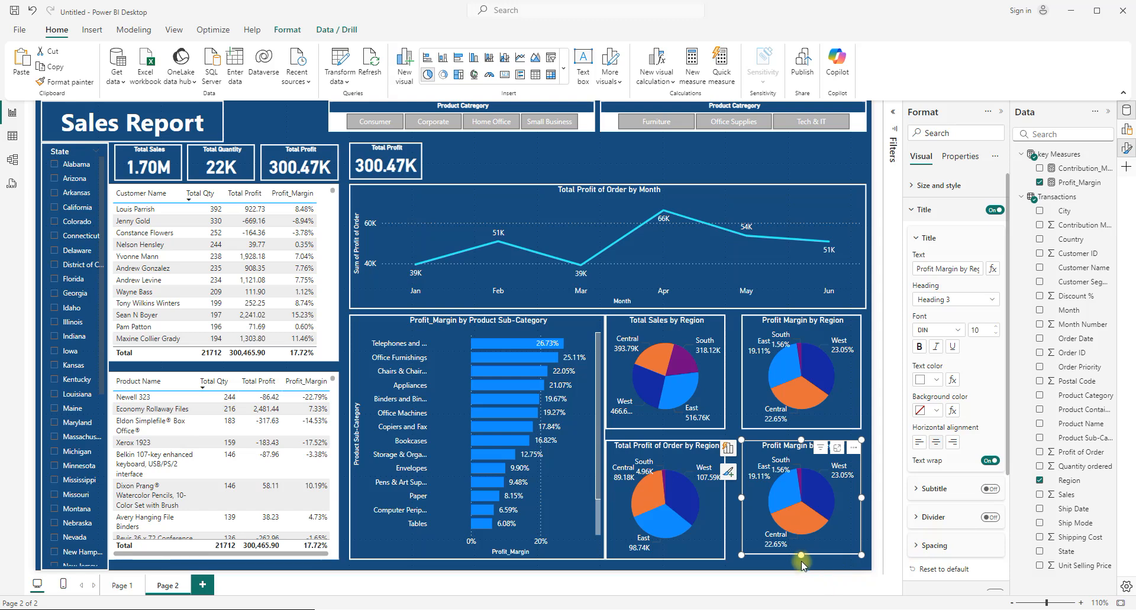
pyautogui.press('Down')
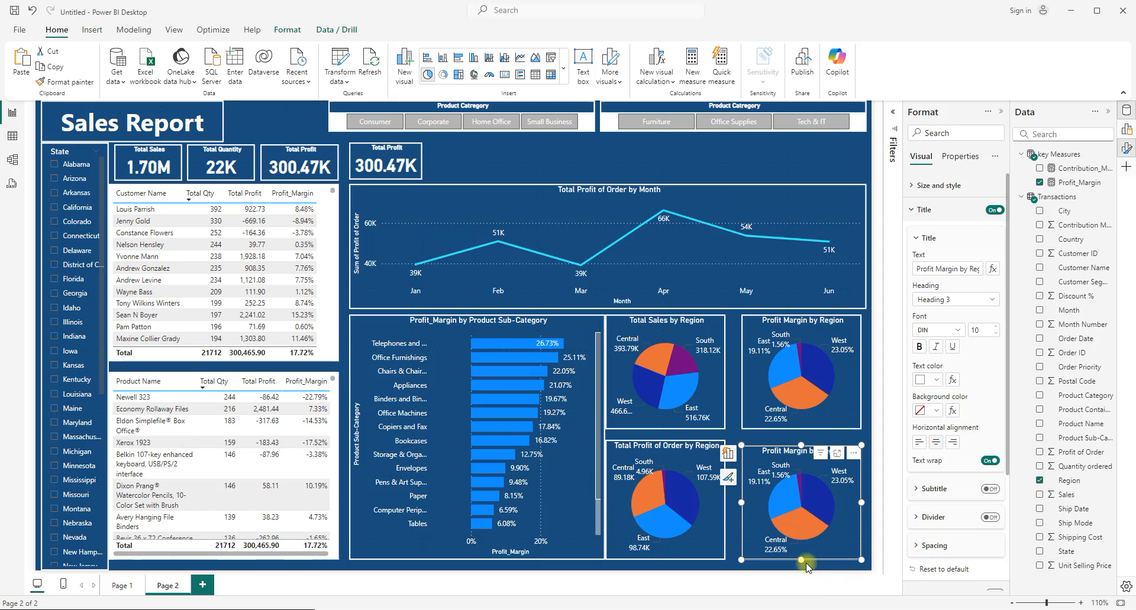
pyautogui.press('Up')
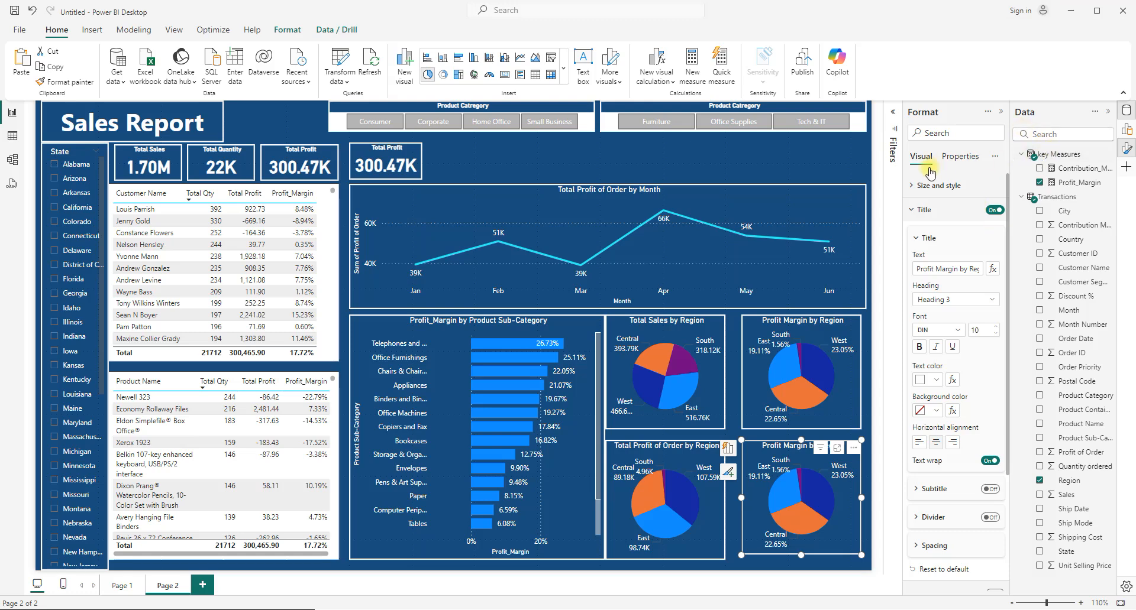
# Replace Profit_Margin with the contribution measure from key Measures in the lower copy and convert that chart to a donut chart.
pyautogui.click(1039, 183)
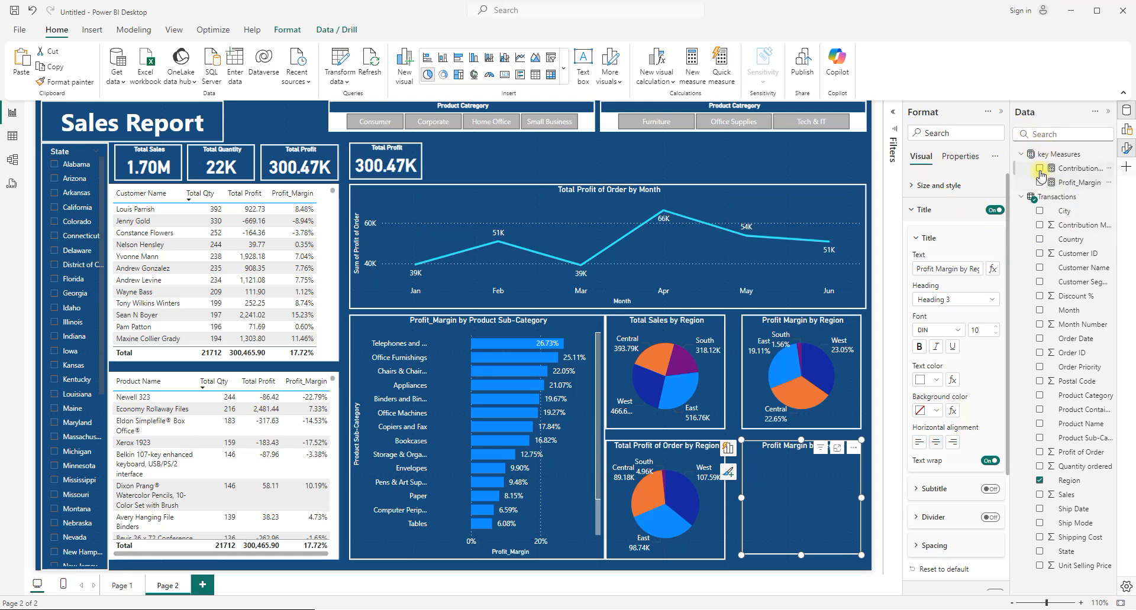
pyautogui.click(1040, 171)
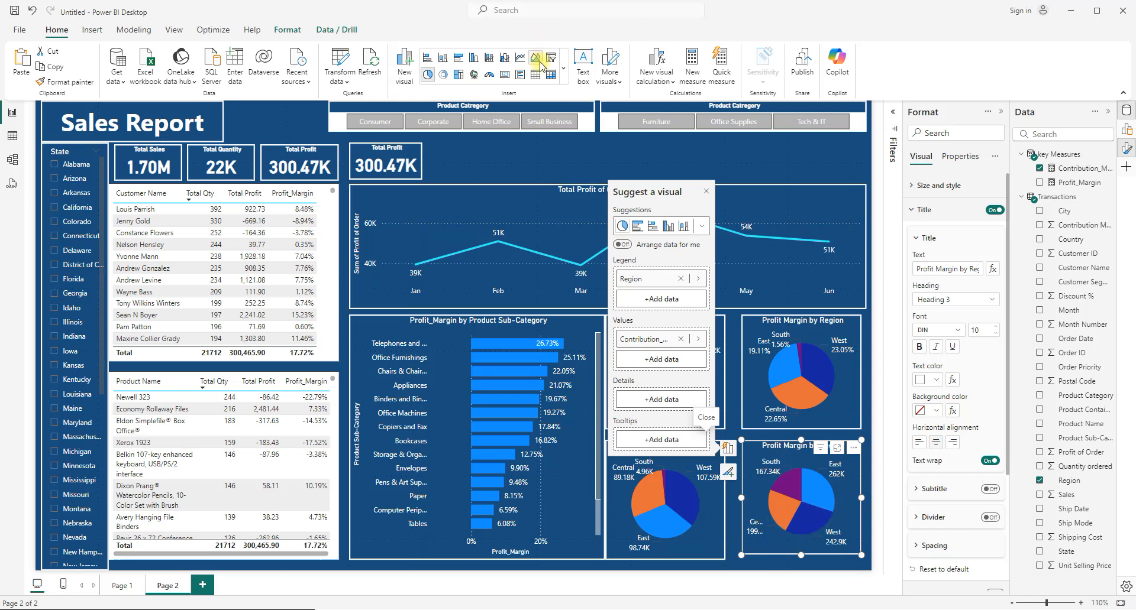
pyautogui.click(443, 76)
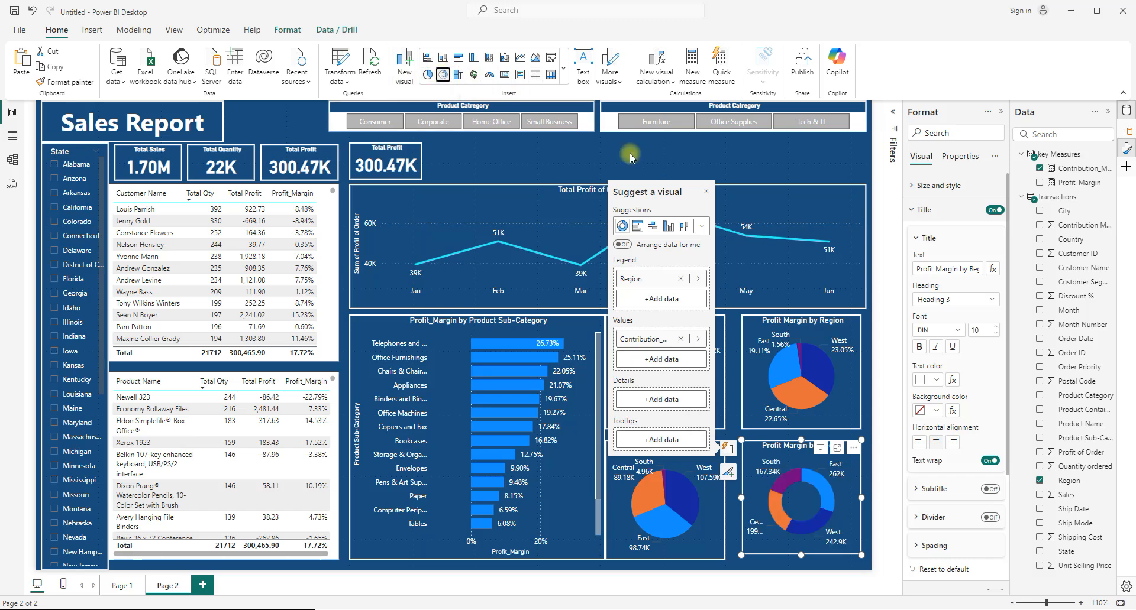
# Convert the upper Profit Margin by Region pie chart to a donut chart.
pyautogui.click(757, 330)
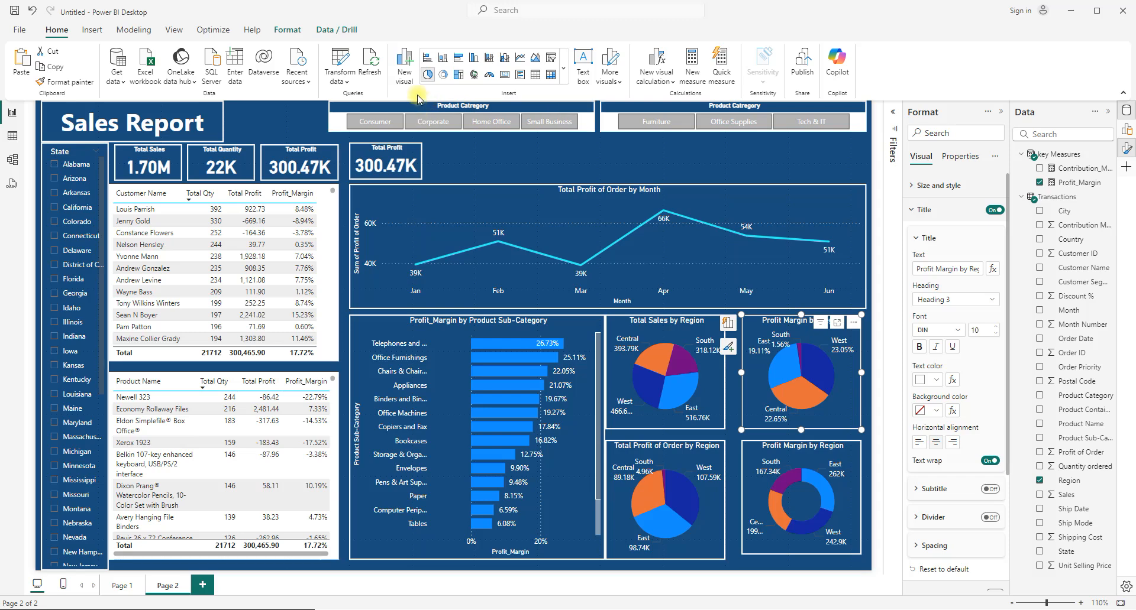
pyautogui.click(442, 75)
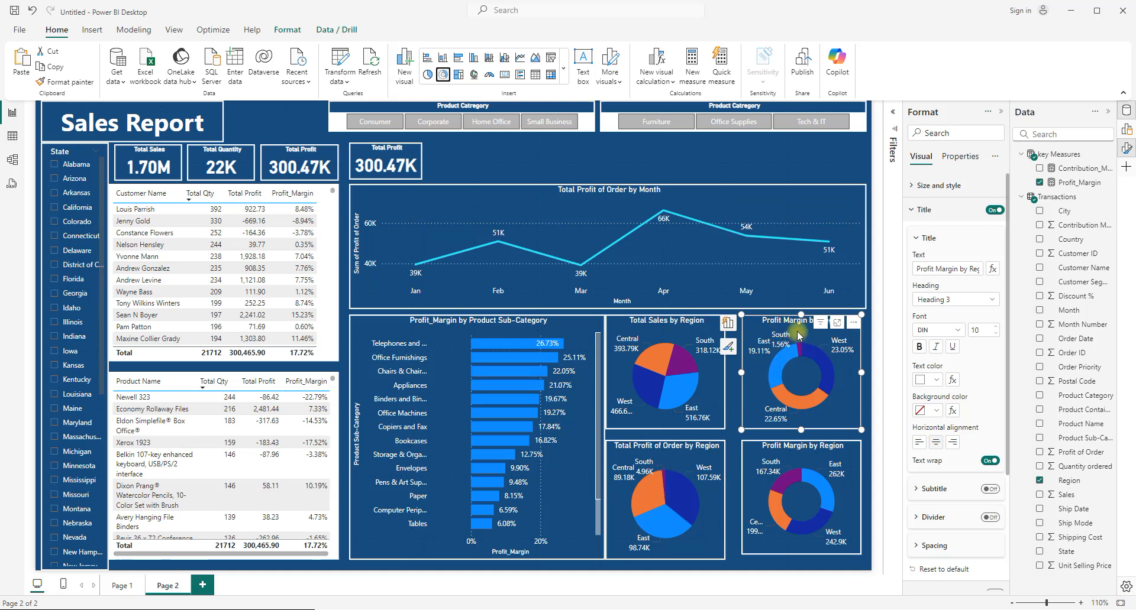
pyautogui.click(732, 410)
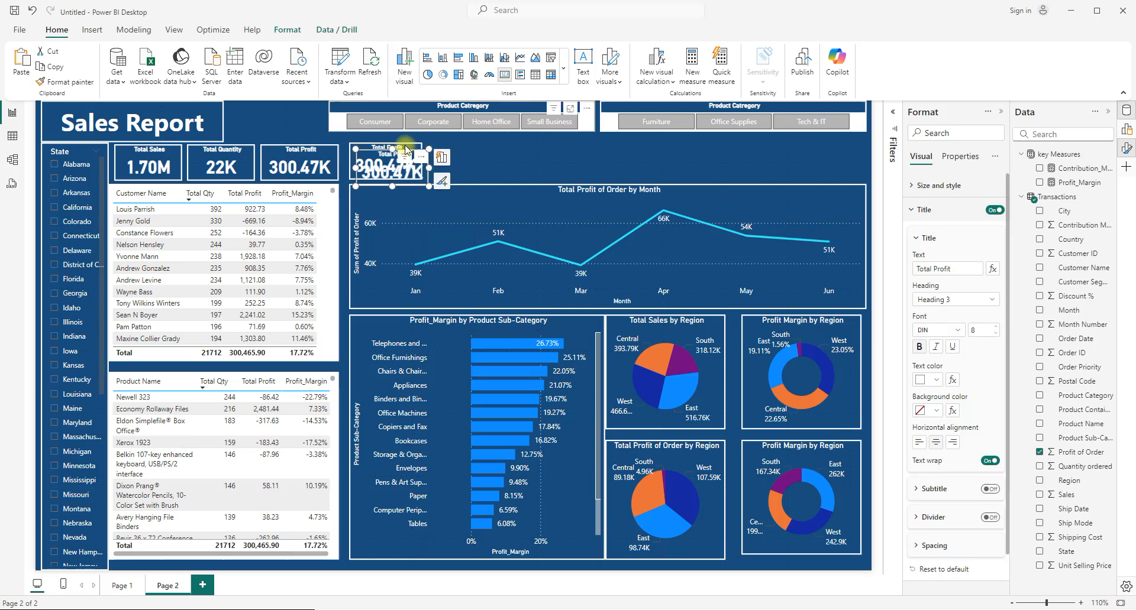
# Add three wider copies of the Total Profit card above the line chart, lined up in one row starting from the chart's right end.
pyautogui.moveTo(368, 159); pyautogui.dragTo(768, 159)
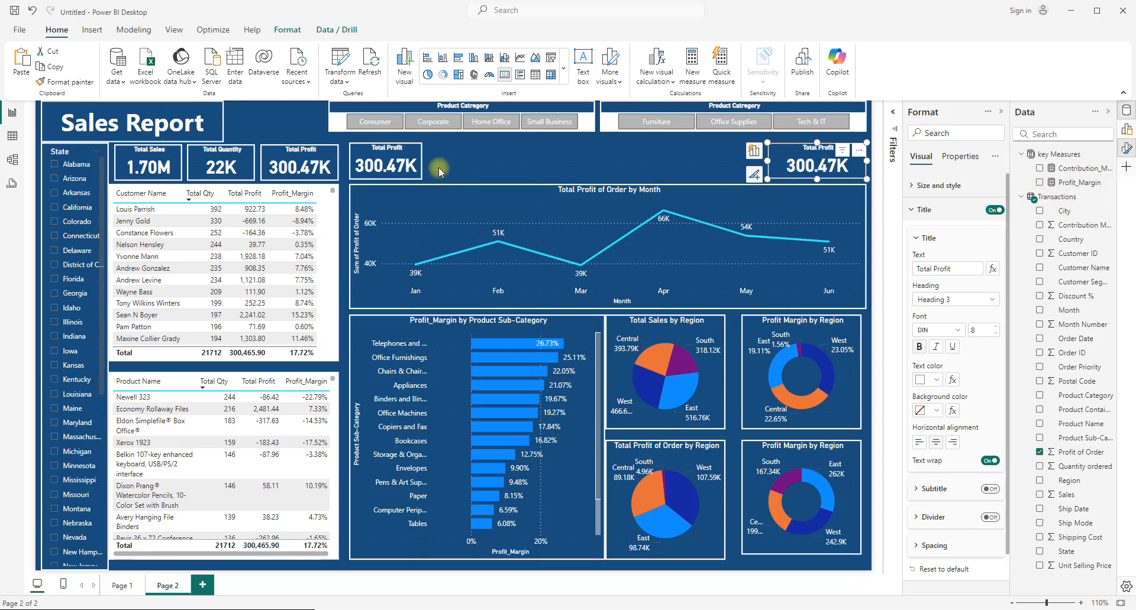
pyautogui.click(370, 158)
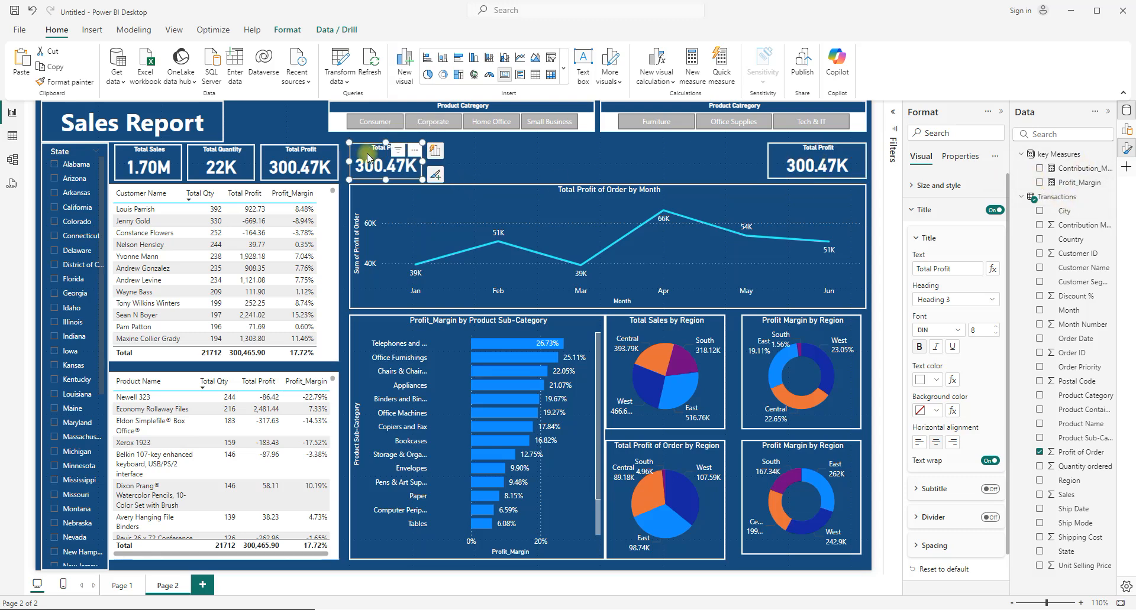
pyautogui.hotkey('ctrl', 'v')
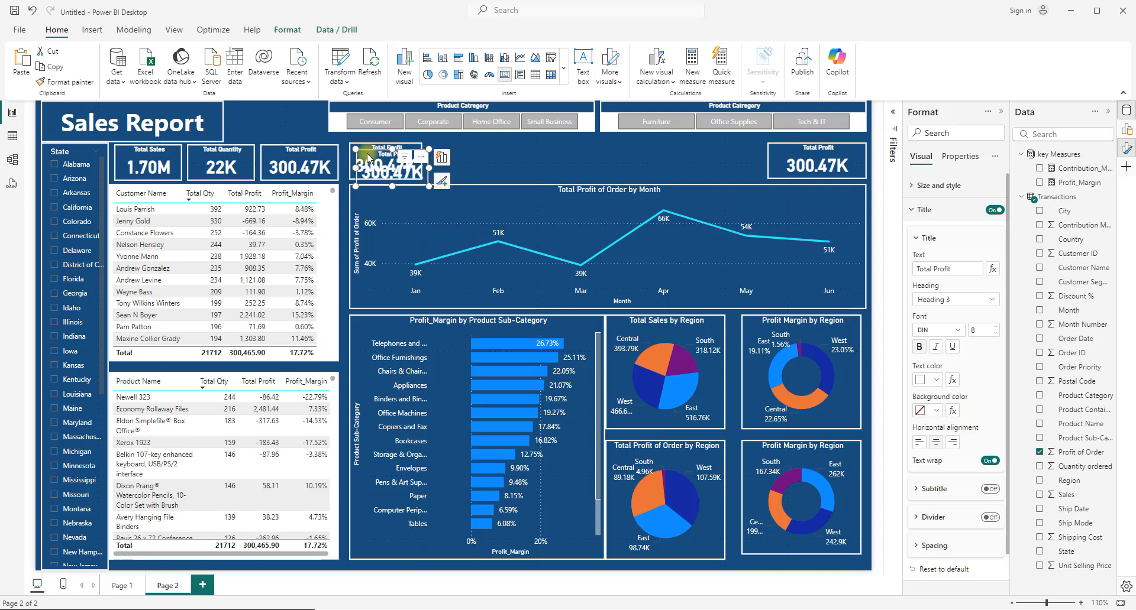
pyautogui.moveTo(377, 162); pyautogui.dragTo(654, 159)
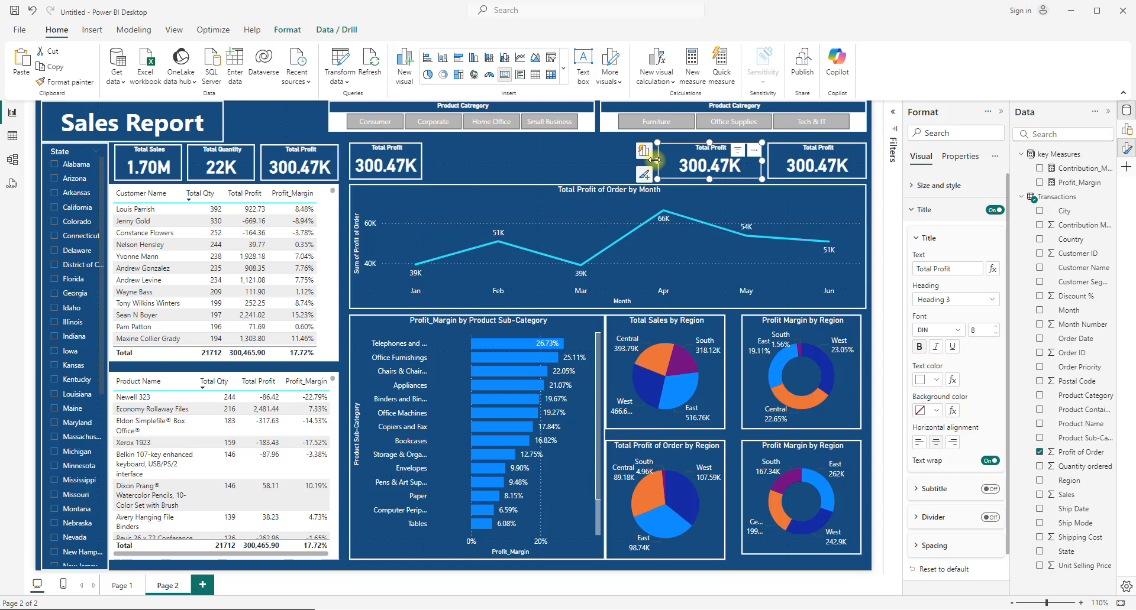
pyautogui.hotkey('ctrl', 'v')
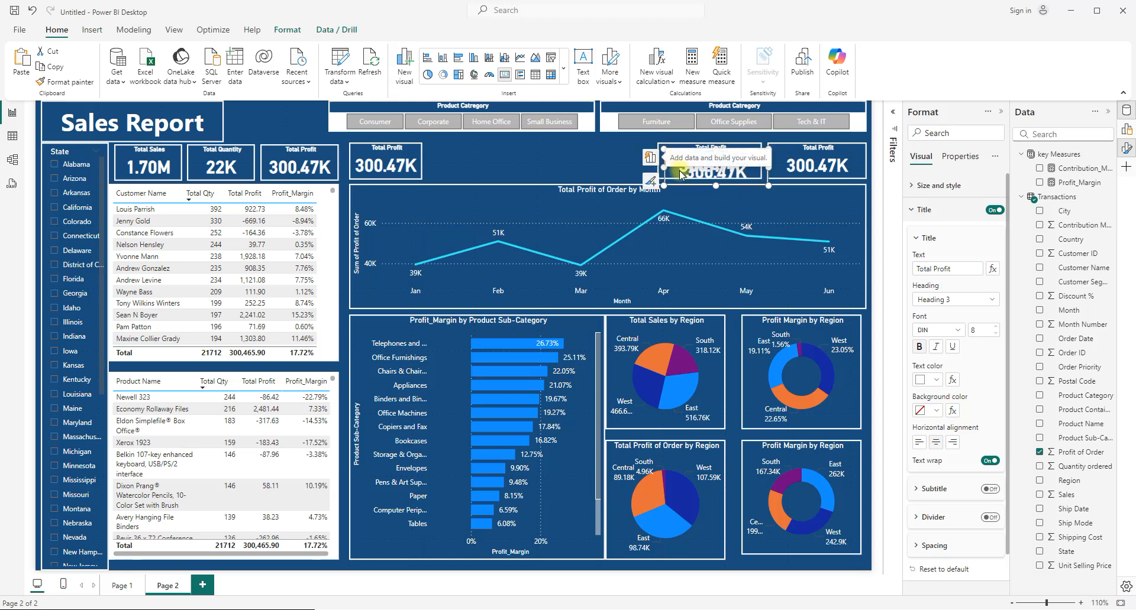
pyautogui.moveTo(680, 174); pyautogui.dragTo(558, 164)
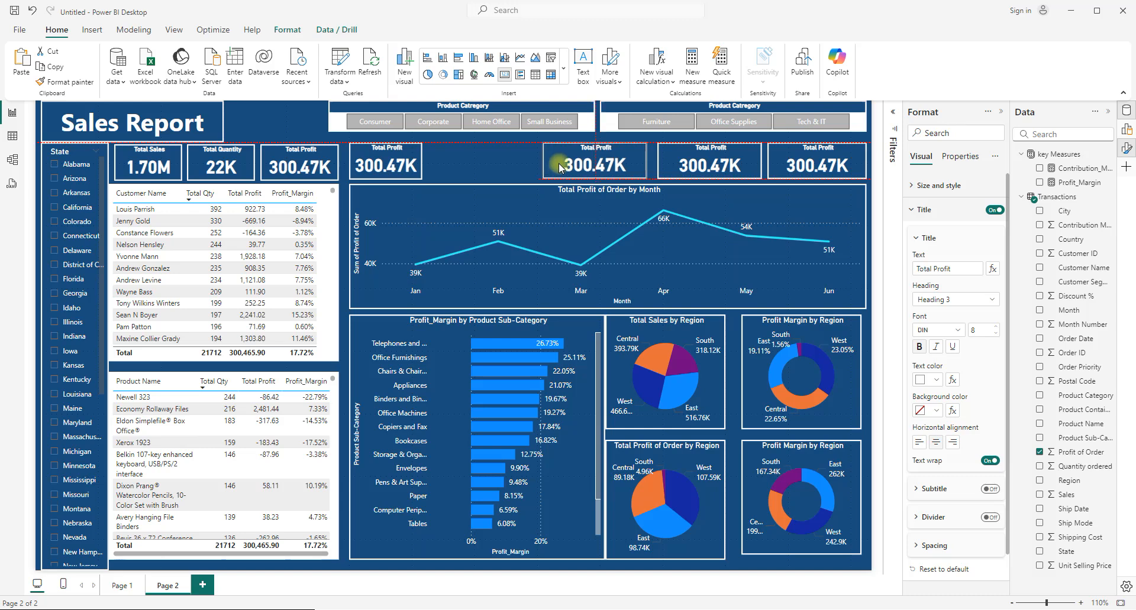
# Widen the two original Total Profit cards and shift them along the row beside the three copies with small gaps between.
pyautogui.click(417, 161)
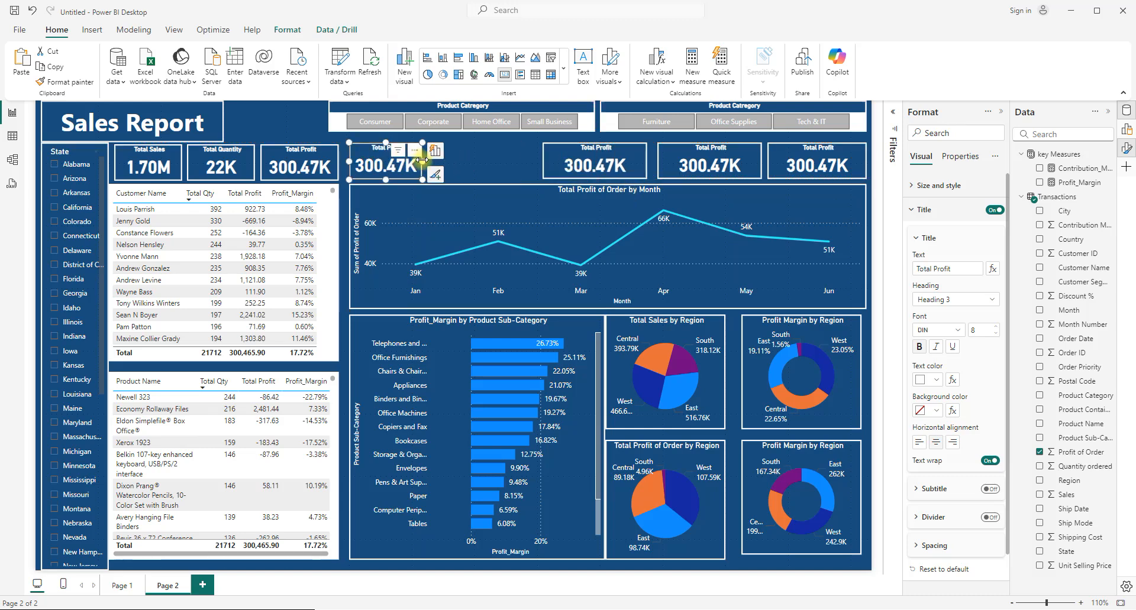
pyautogui.moveTo(422, 158); pyautogui.dragTo(454, 159)
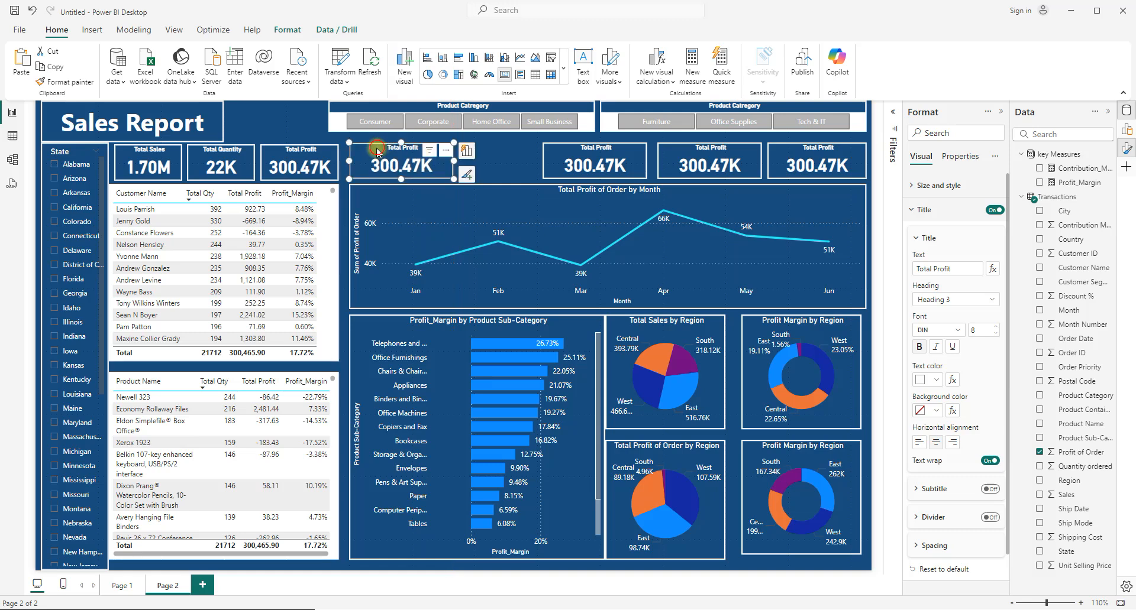
pyautogui.moveTo(377, 151); pyautogui.dragTo(456, 149)
pyautogui.click(307, 163)
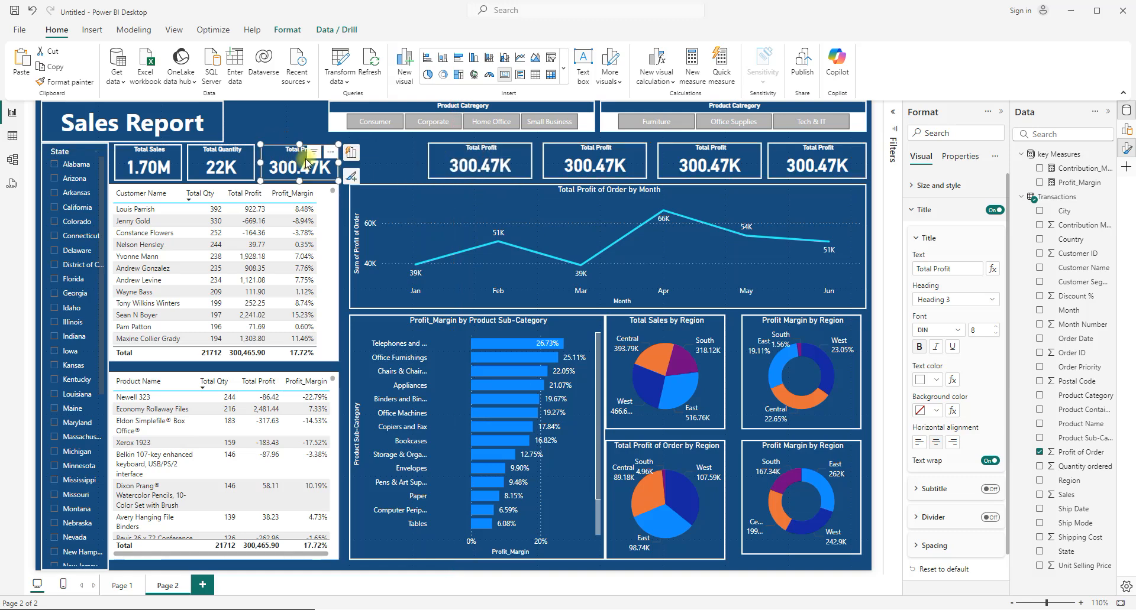
pyautogui.moveTo(338, 162); pyautogui.dragTo(362, 161)
pyautogui.moveTo(292, 146); pyautogui.dragTo(343, 150)
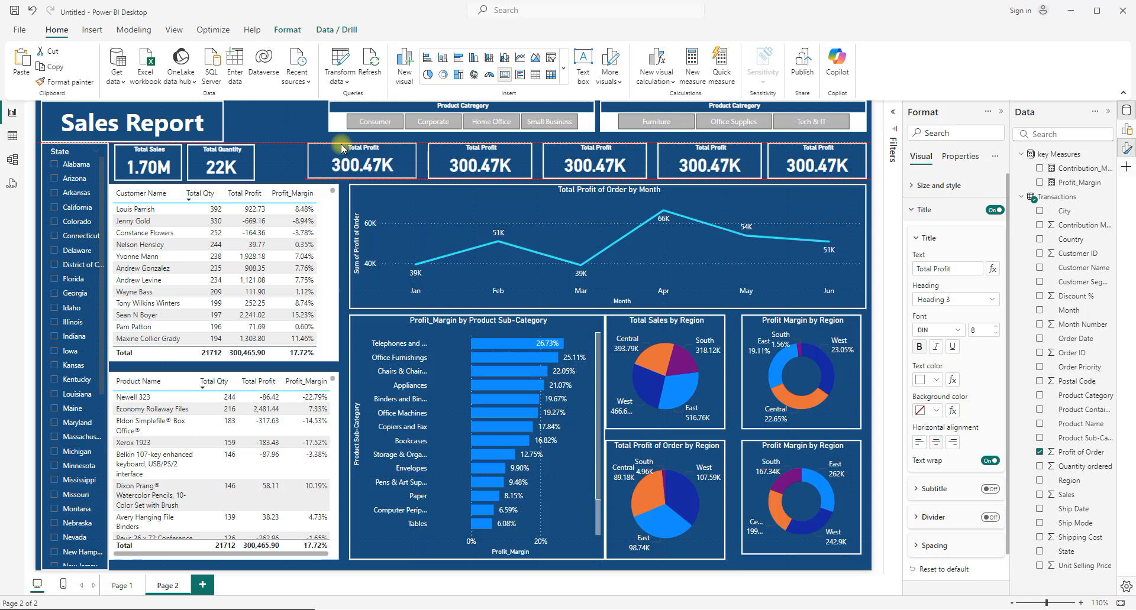
# Widen the Total Quantity and Total Sales cards and position them to fill the start of the card row.
pyautogui.click(204, 154)
pyautogui.moveTo(255, 161); pyautogui.dragTo(288, 166)
pyautogui.moveTo(211, 157)
pyautogui.mouseDown()
pyautogui.moveTo(228, 154)
pyautogui.moveTo(195, 159)
pyautogui.moveTo(214, 162)
pyautogui.mouseUp()
pyautogui.click(148, 163)
pyautogui.click(232, 165)
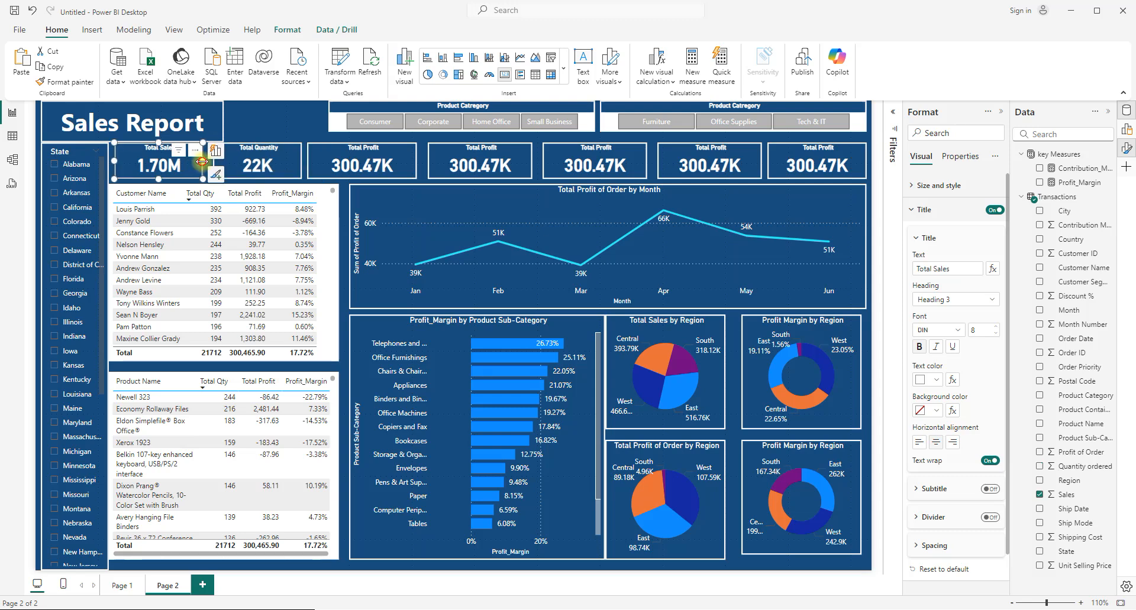
pyautogui.click(195, 167)
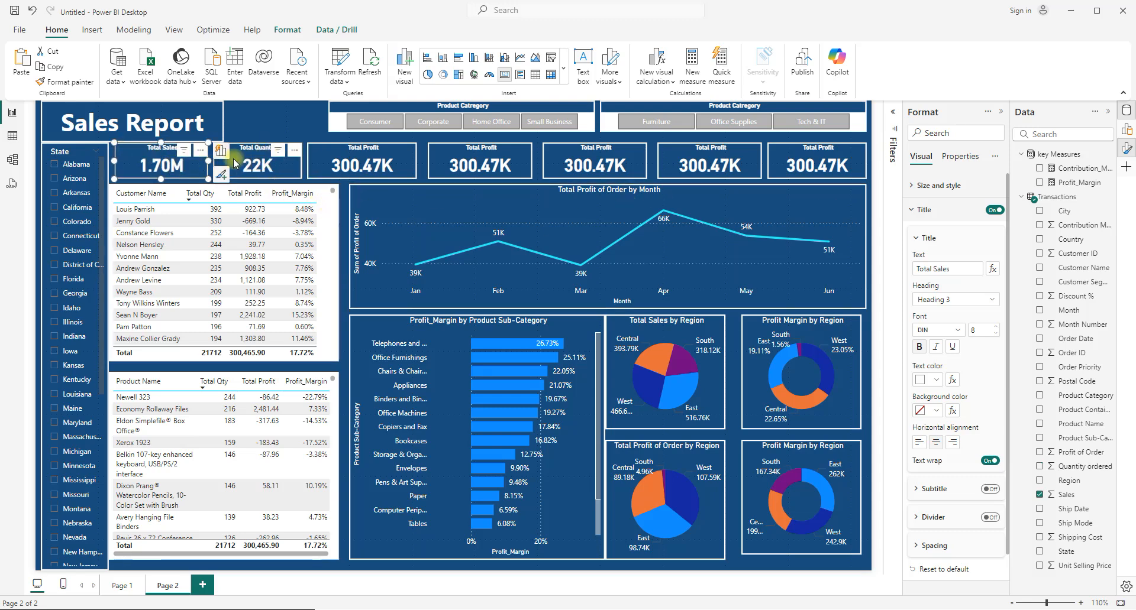
# Select all seven KPI cards in the row, align them to the middle and distribute them horizontally.
pyautogui.keyDown('ctrl'); pyautogui.click(251, 157); pyautogui.keyUp('ctrl')
pyautogui.keyDown('ctrl'); pyautogui.click(365, 159); pyautogui.keyUp('ctrl')
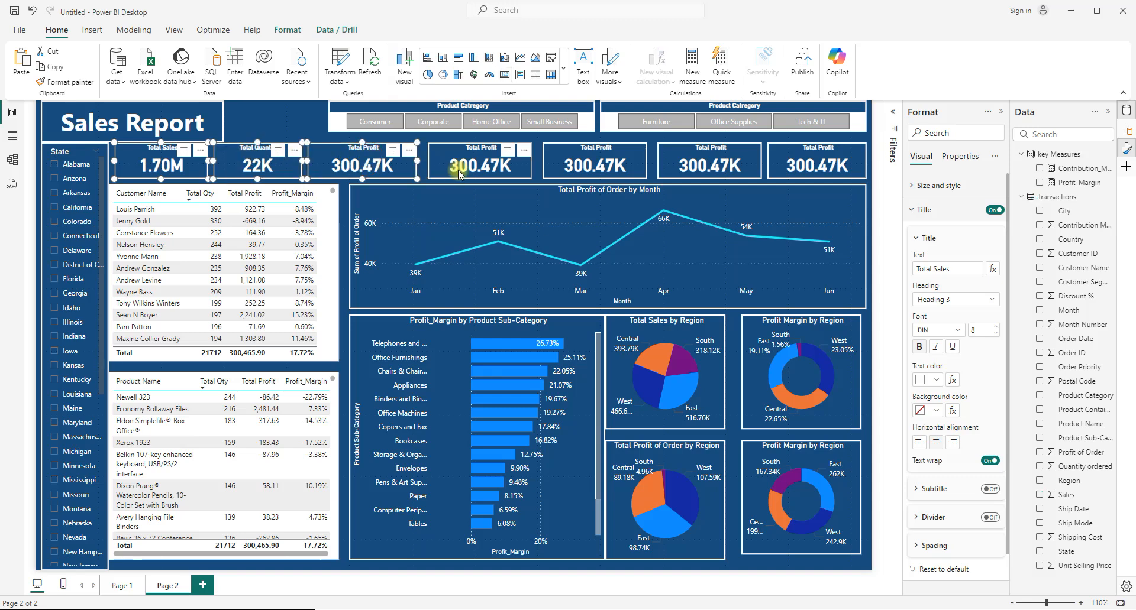
pyautogui.keyDown('ctrl'); pyautogui.click(464, 165); pyautogui.keyUp('ctrl')
pyautogui.keyDown('ctrl'); pyautogui.click(587, 157); pyautogui.keyUp('ctrl')
pyautogui.keyDown('ctrl'); pyautogui.click(695, 167); pyautogui.keyUp('ctrl')
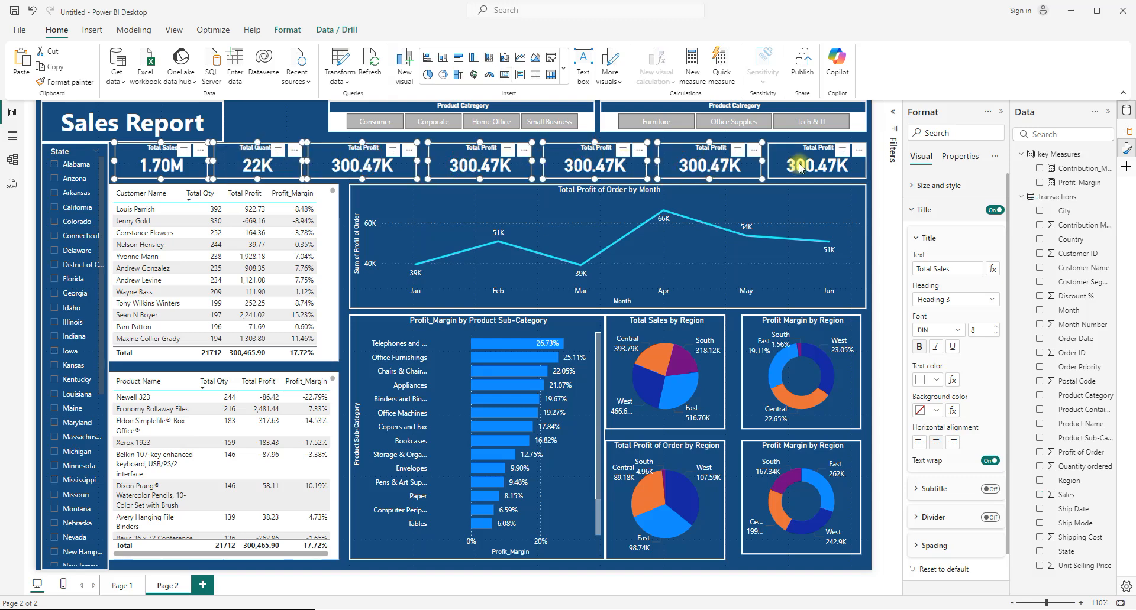
pyautogui.keyDown('ctrl'); pyautogui.click(794, 163); pyautogui.keyUp('ctrl')
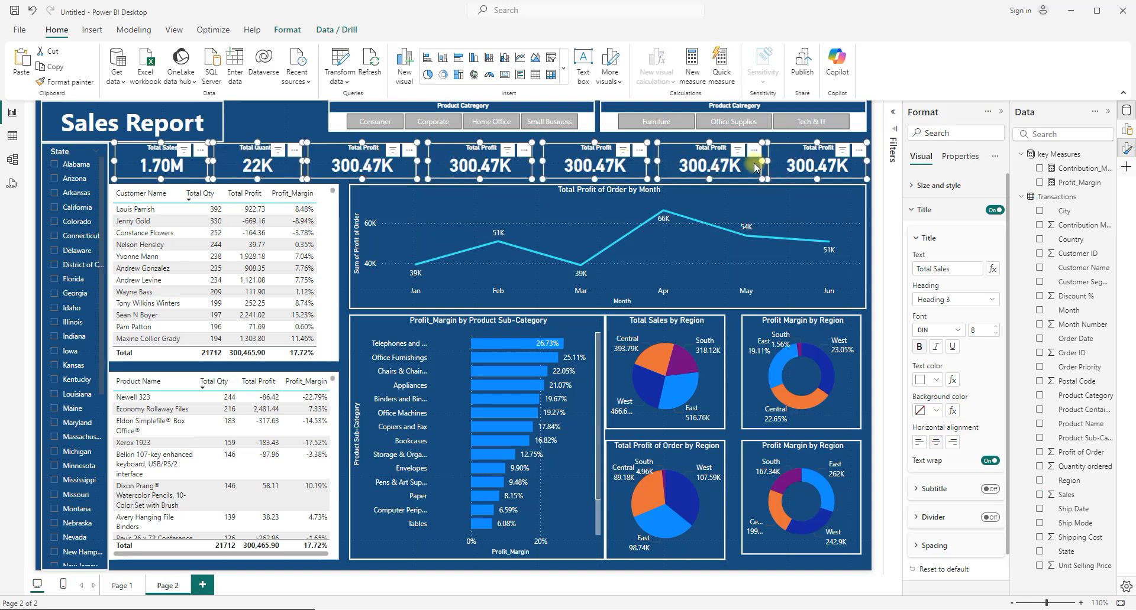
pyautogui.click(287, 31)
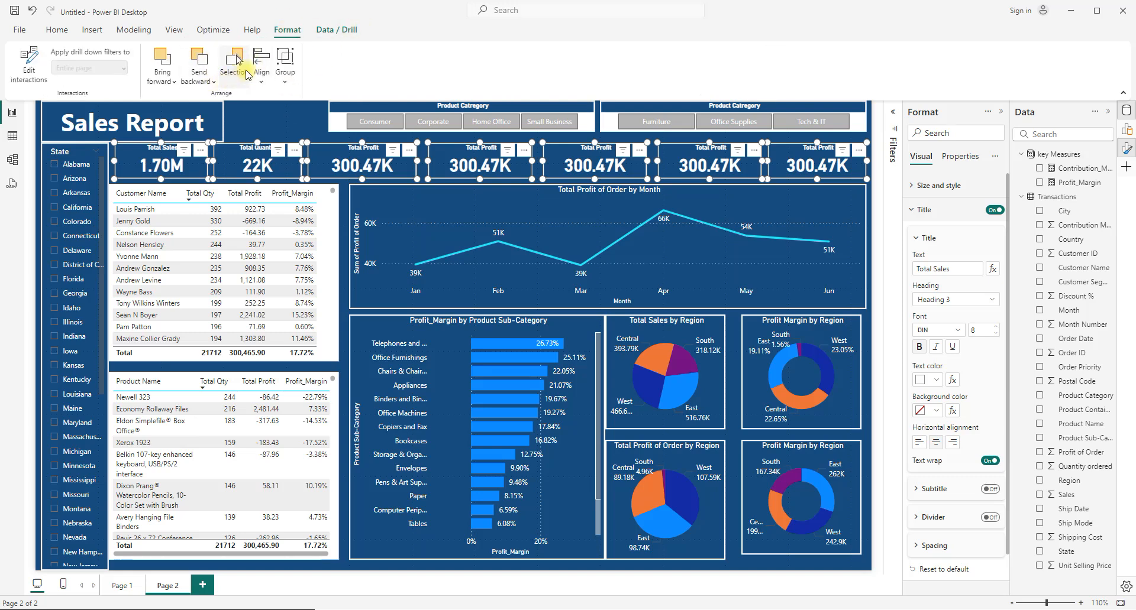
pyautogui.click(267, 82)
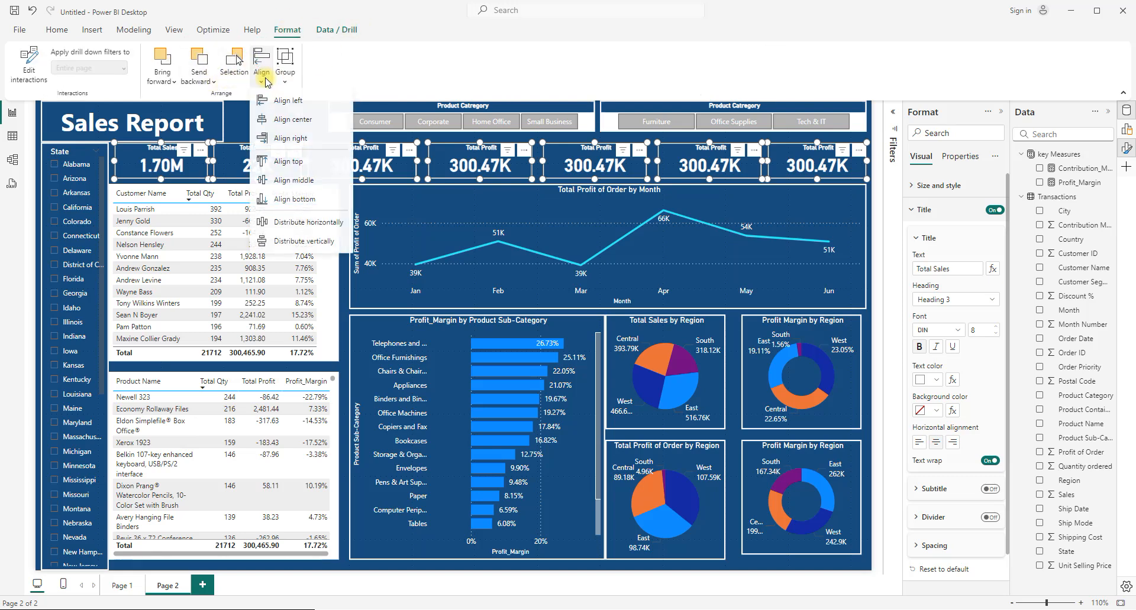
pyautogui.click(288, 186)
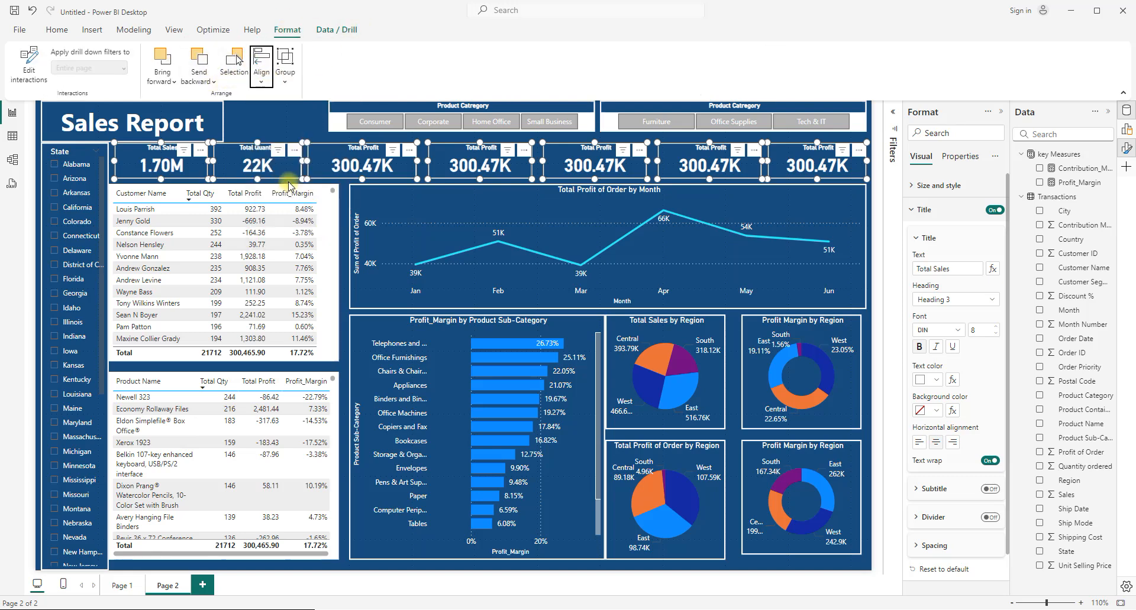
pyautogui.click(264, 85)
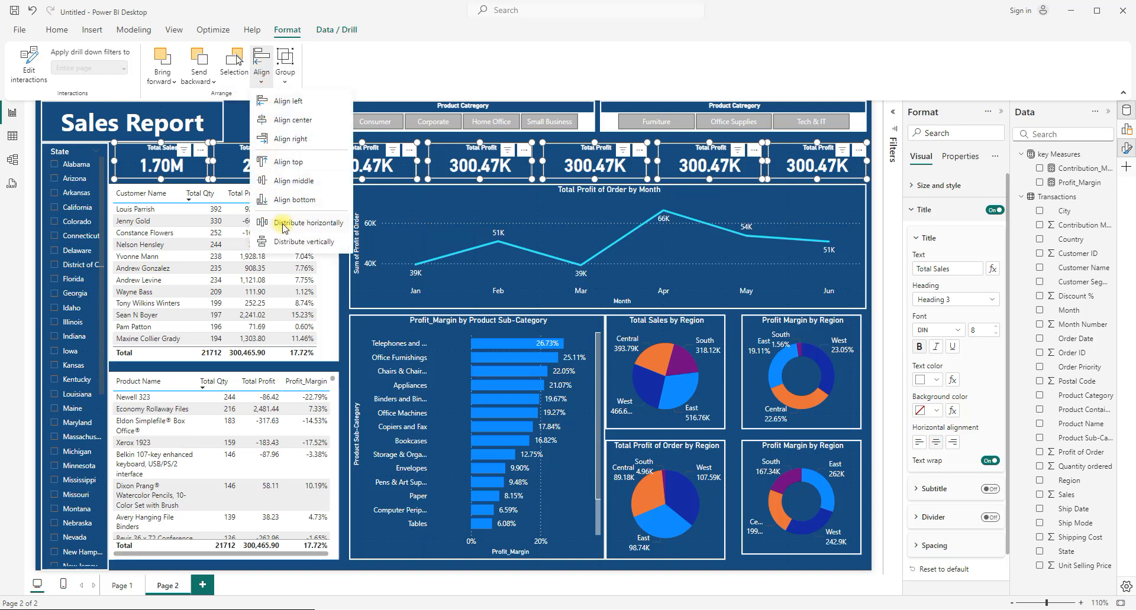
pyautogui.click(284, 228)
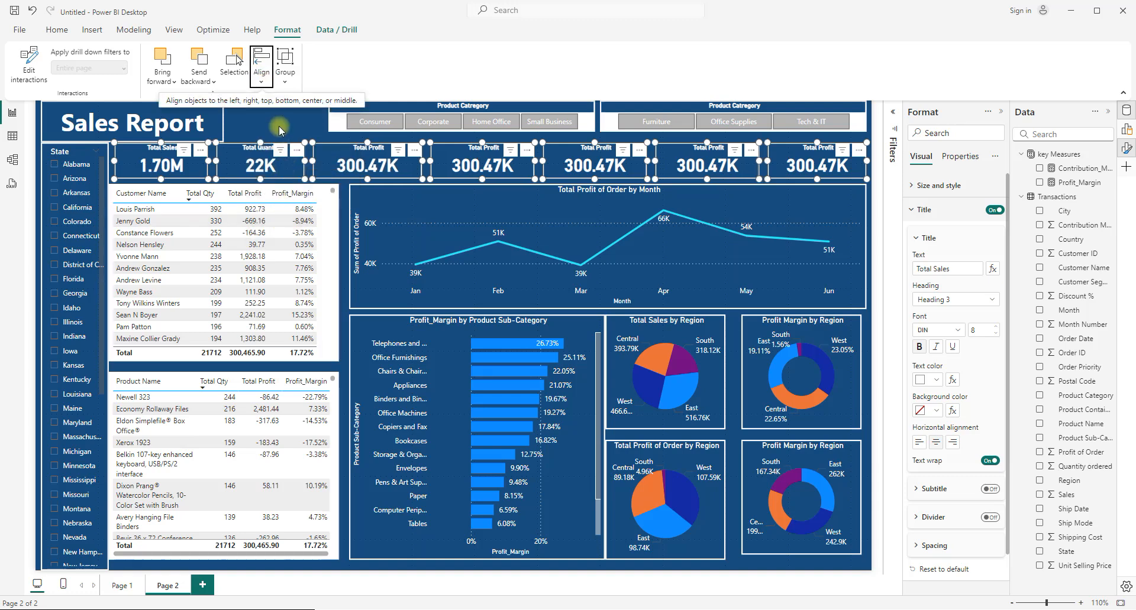
pyautogui.click(280, 129)
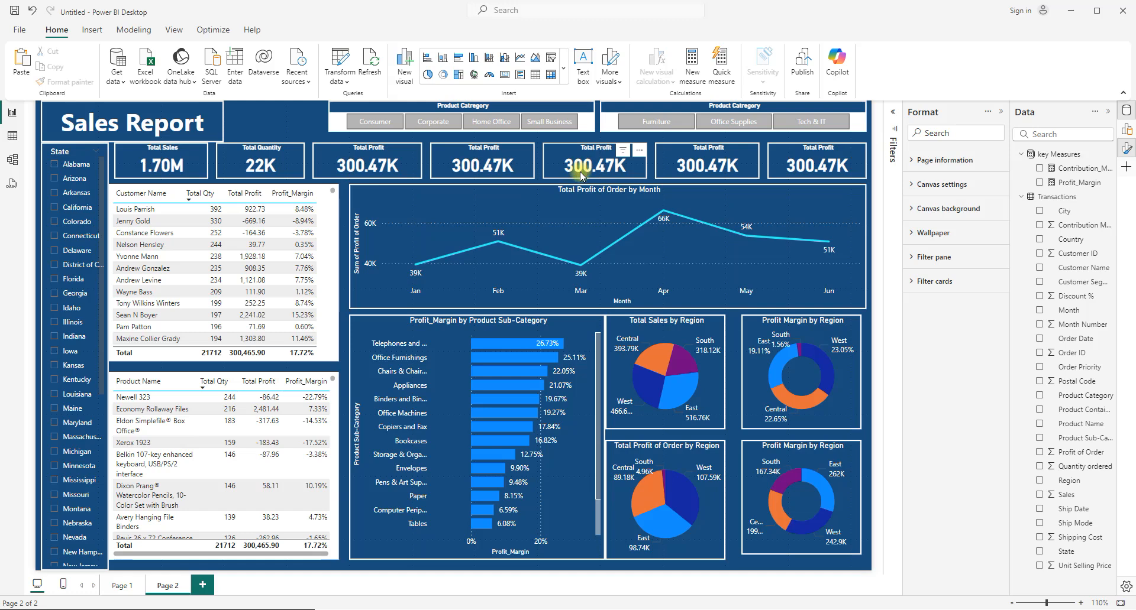
# Widen the Sales Report title box so it ends just before the first product category slicer.
pyautogui.click(220, 123)
pyautogui.moveTo(220, 123); pyautogui.dragTo(271, 122)
pyautogui.click(299, 136)
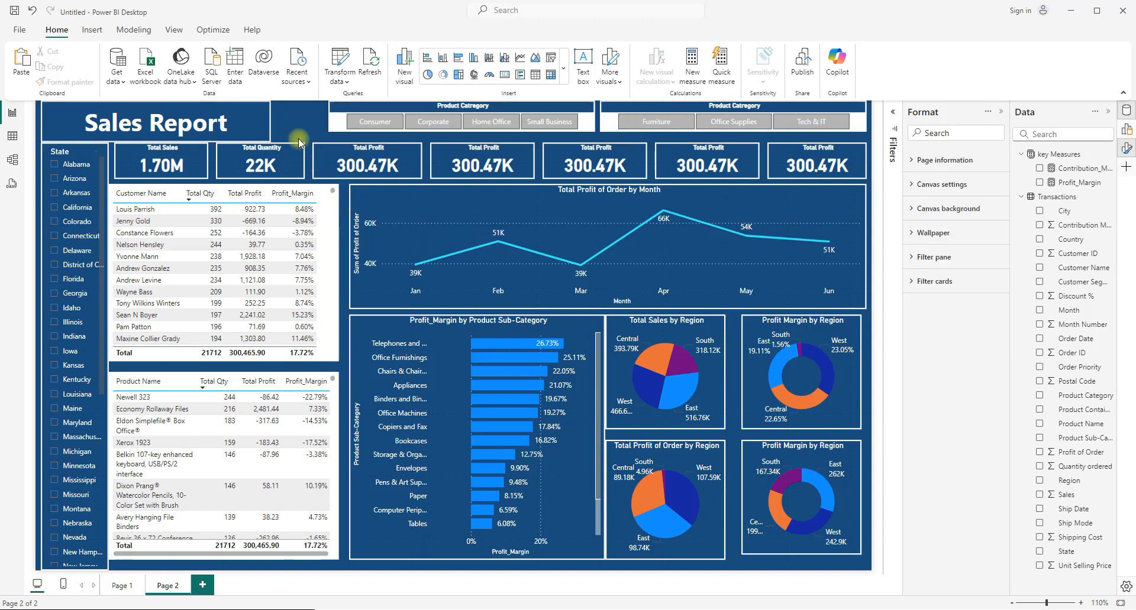
pyautogui.click(267, 125)
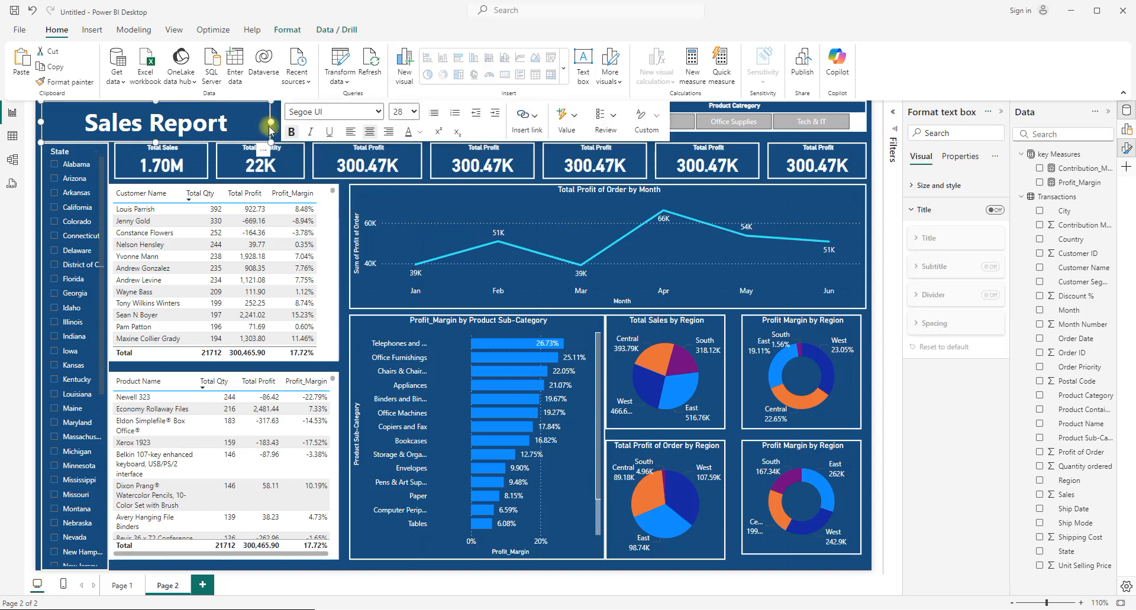
pyautogui.moveTo(271, 123); pyautogui.dragTo(312, 123)
pyautogui.click(343, 221)
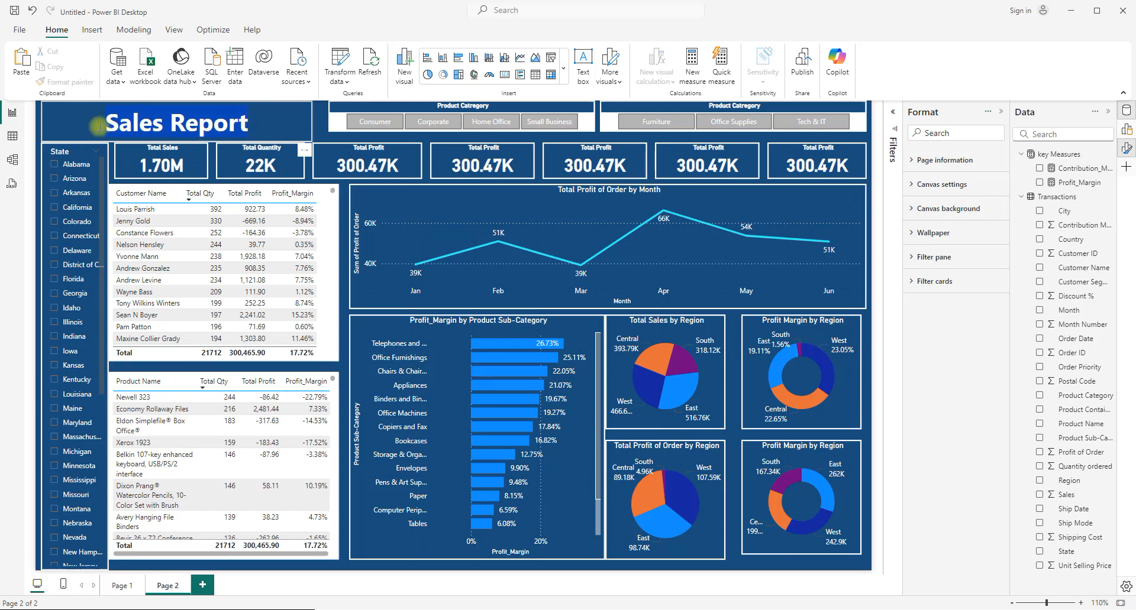
# Replace the report title text with "Sales Dashboard".
pyautogui.moveTo(101, 122); pyautogui.dragTo(260, 122)
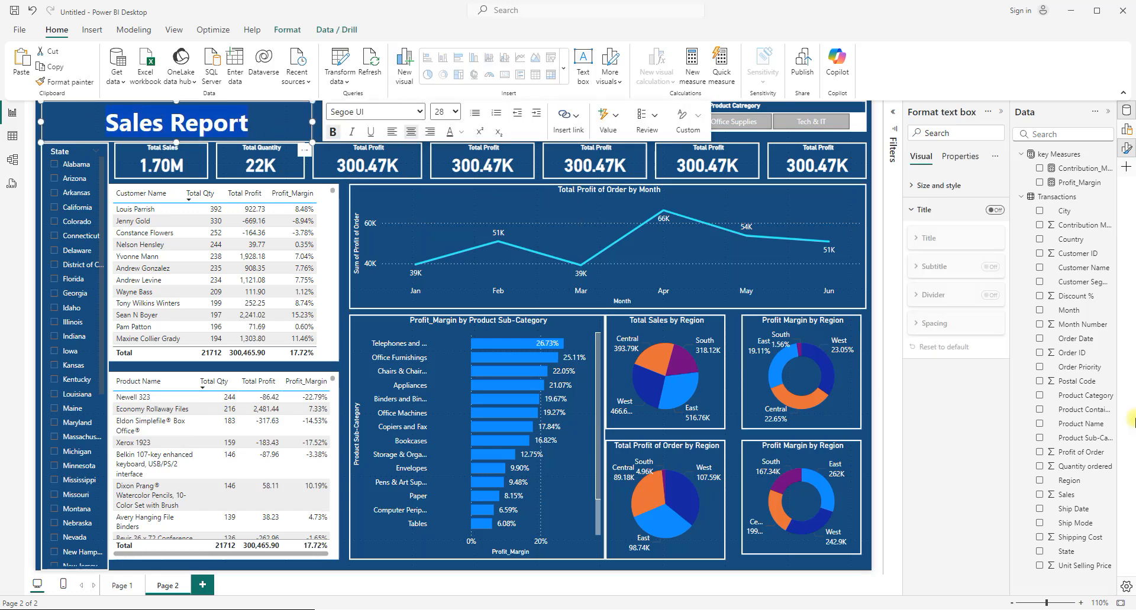
pyautogui.write('Dash')
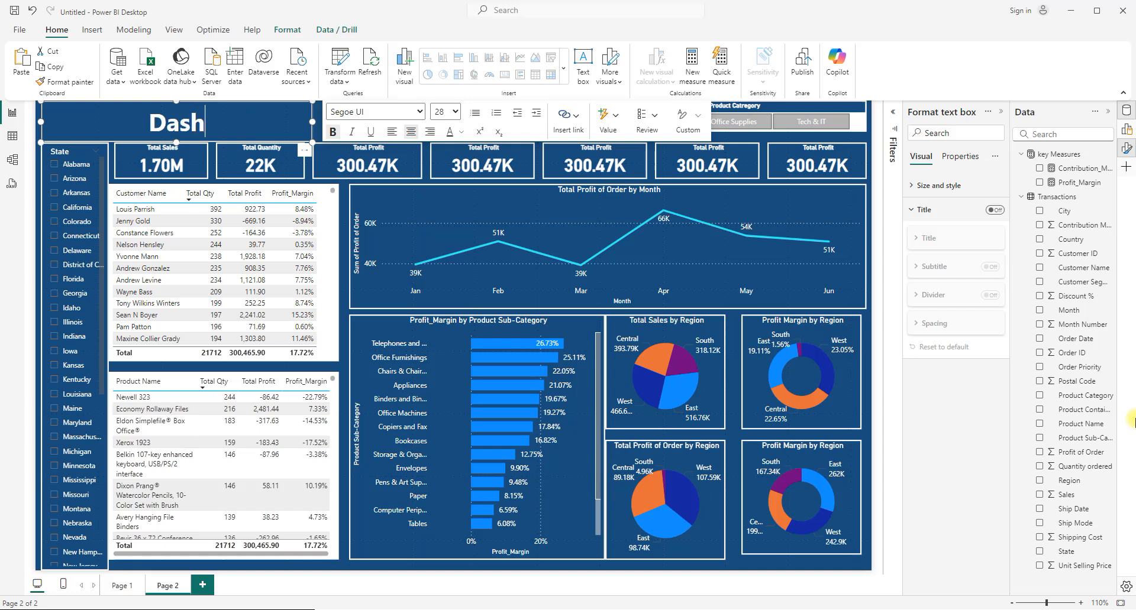
pyautogui.press('BackSpace')
pyautogui.press('BackSpace')
pyautogui.press('BackSpace')
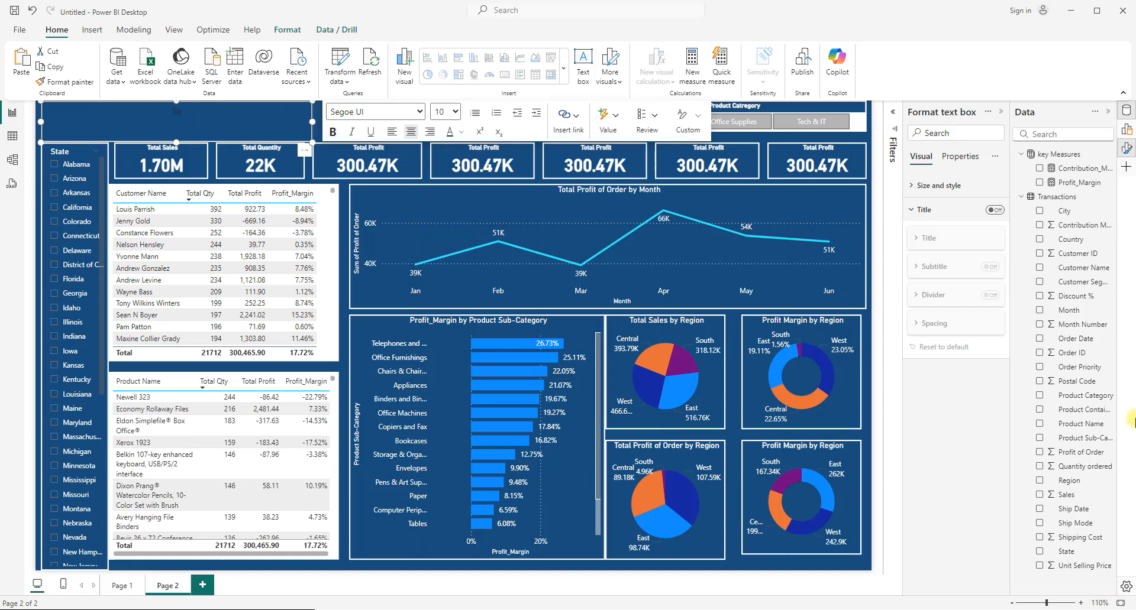
pyautogui.hotkey('ctrl', 'z')
pyautogui.hotkey('ctrl', 'z')
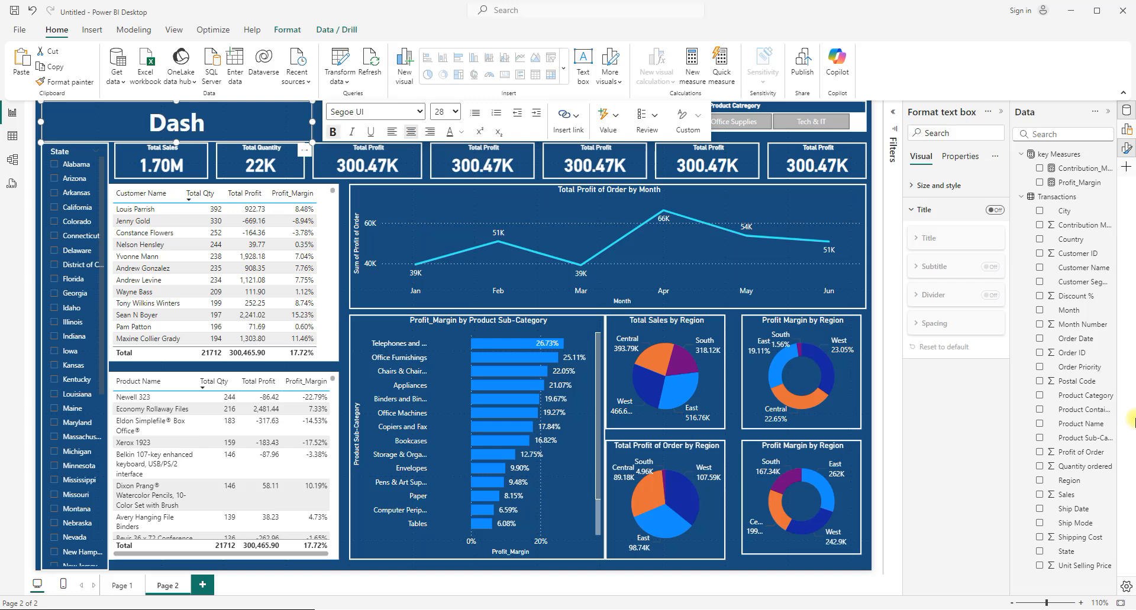
pyautogui.press('BackSpace')
pyautogui.press('BackSpace')
pyautogui.press('BackSpace')
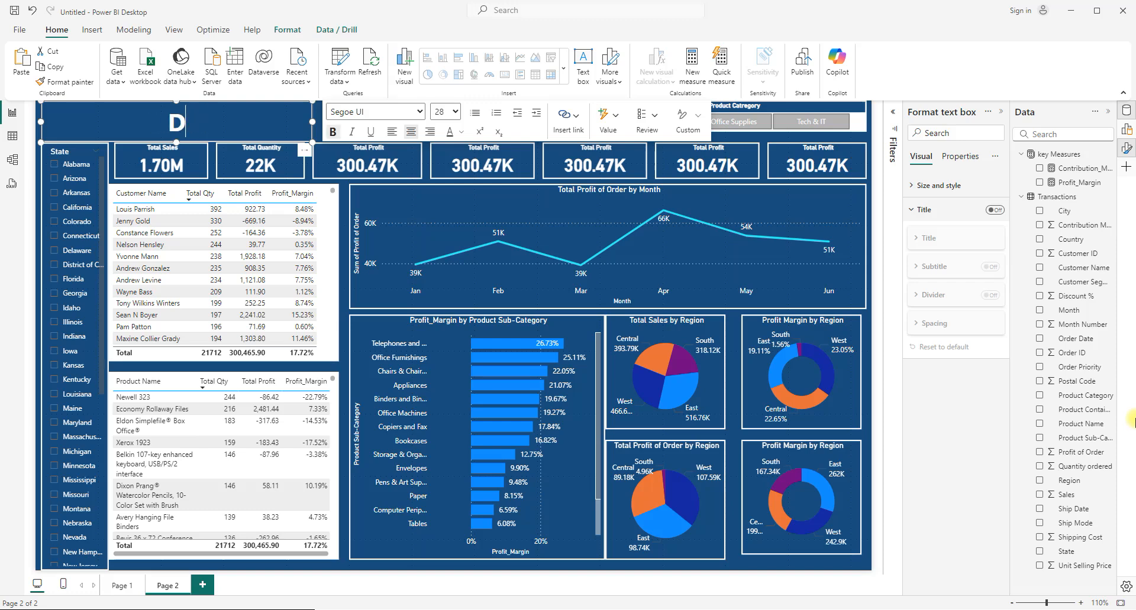
pyautogui.write('Sales Dash')
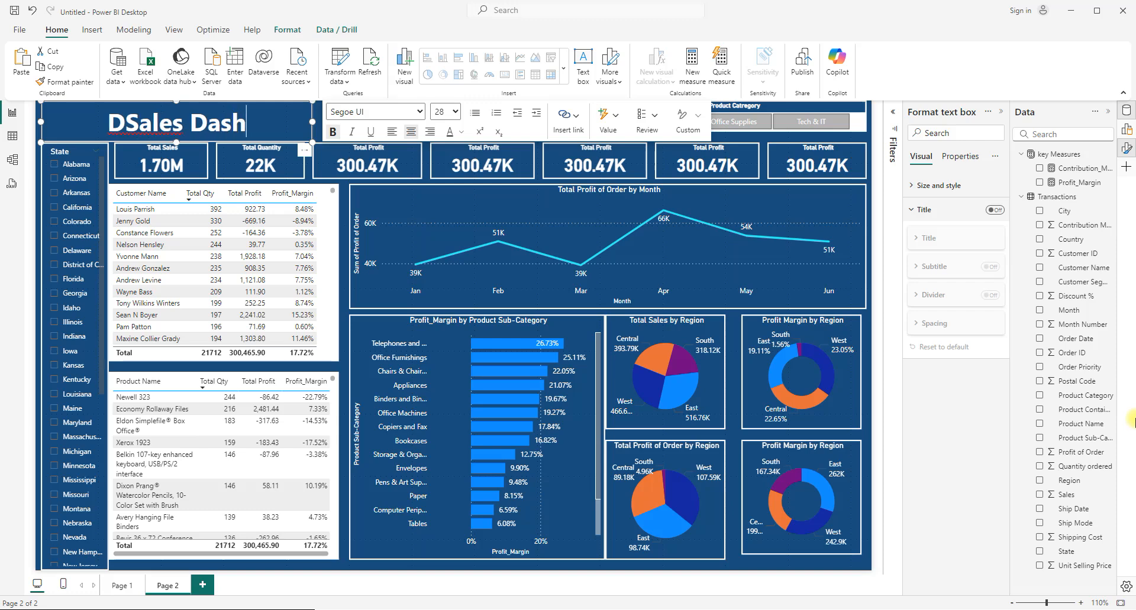
pyautogui.write('board')
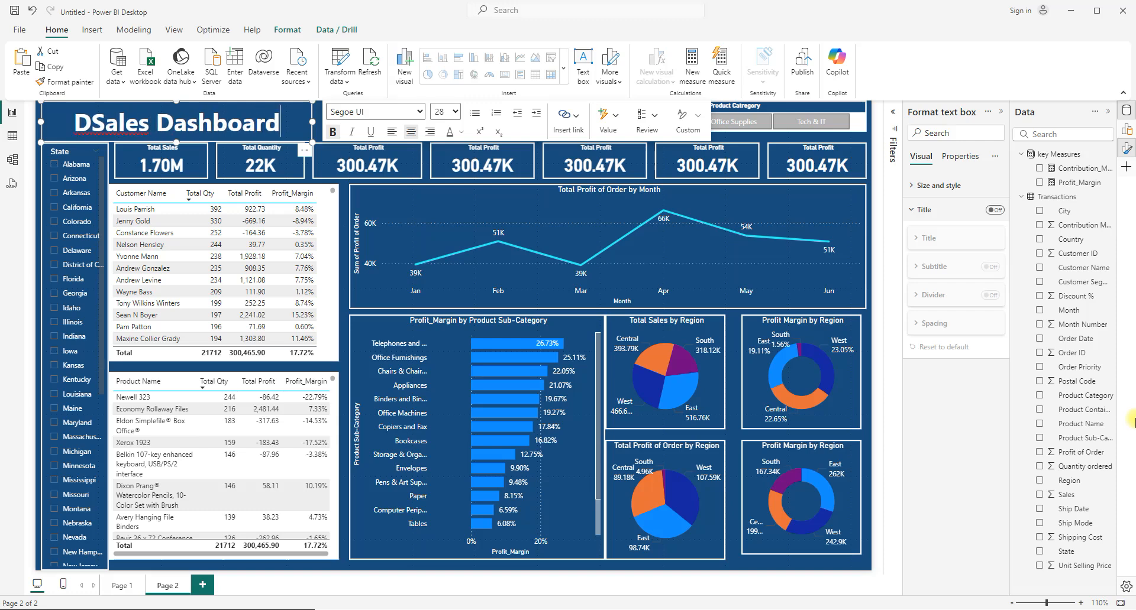
pyautogui.press('Delete')
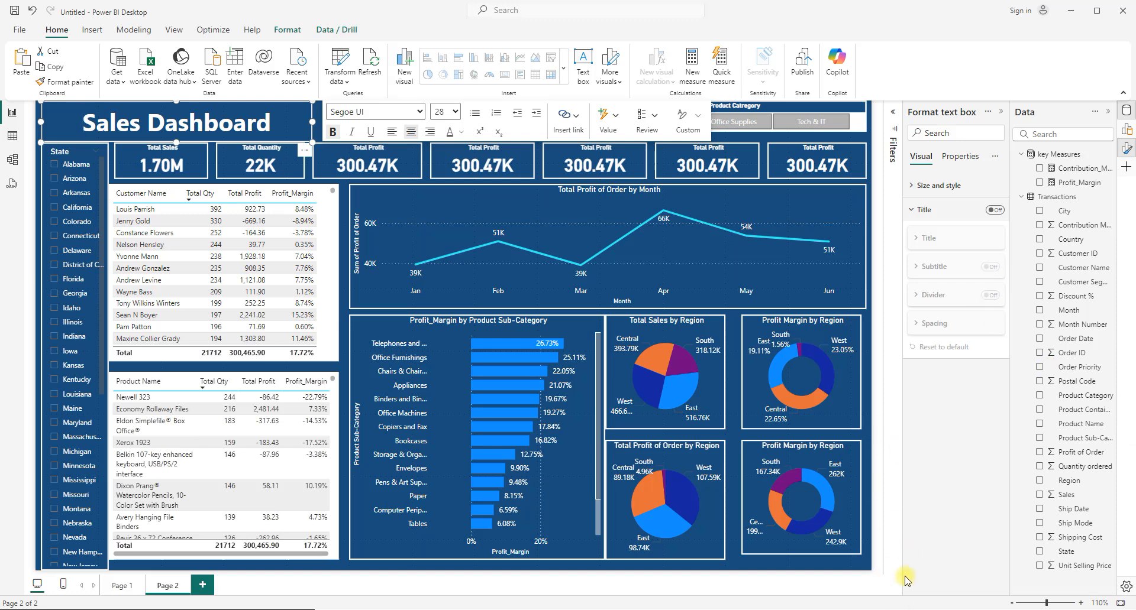
pyautogui.click(891, 494)
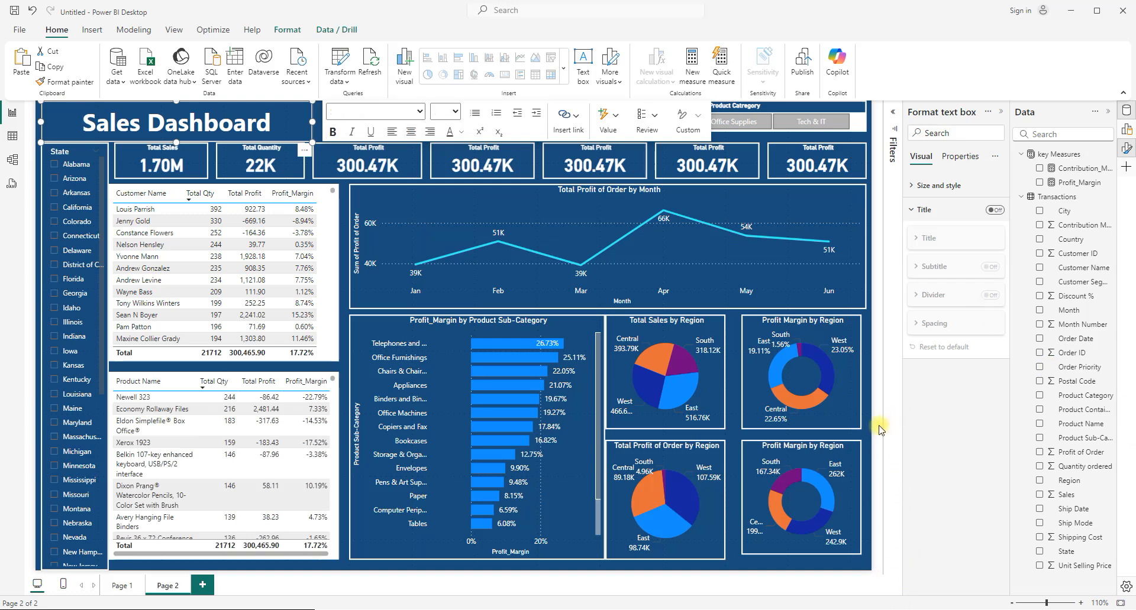
pyautogui.click(872, 432)
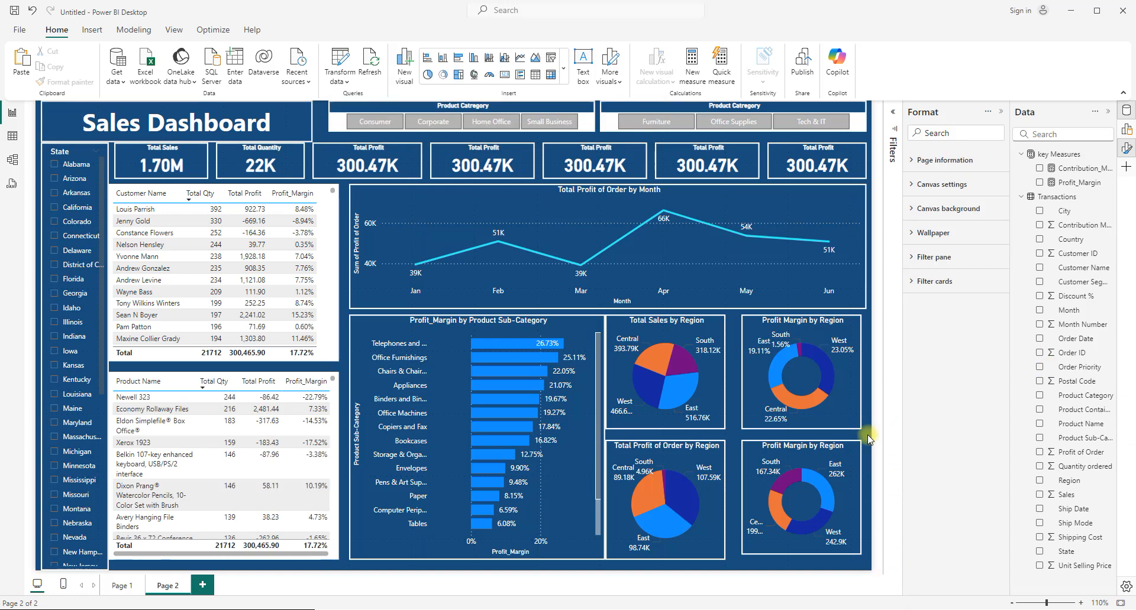
# Collapse the Format and Data panes and nudge both Profit Margin by Region donut charts into line with the line chart's right edge.
pyautogui.click(1001, 112)
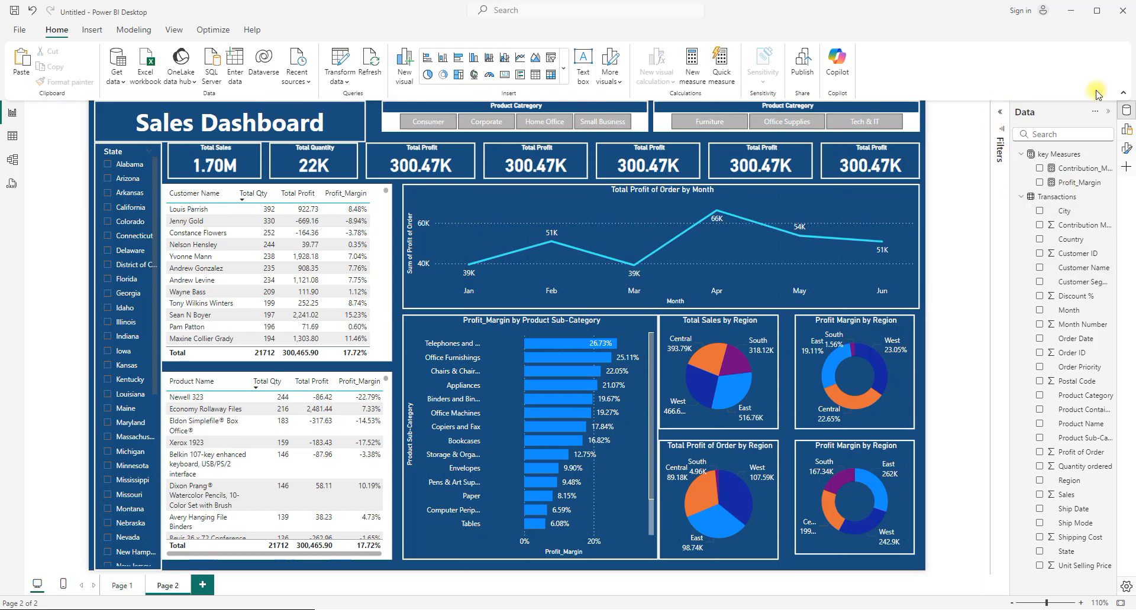
pyautogui.click(1107, 115)
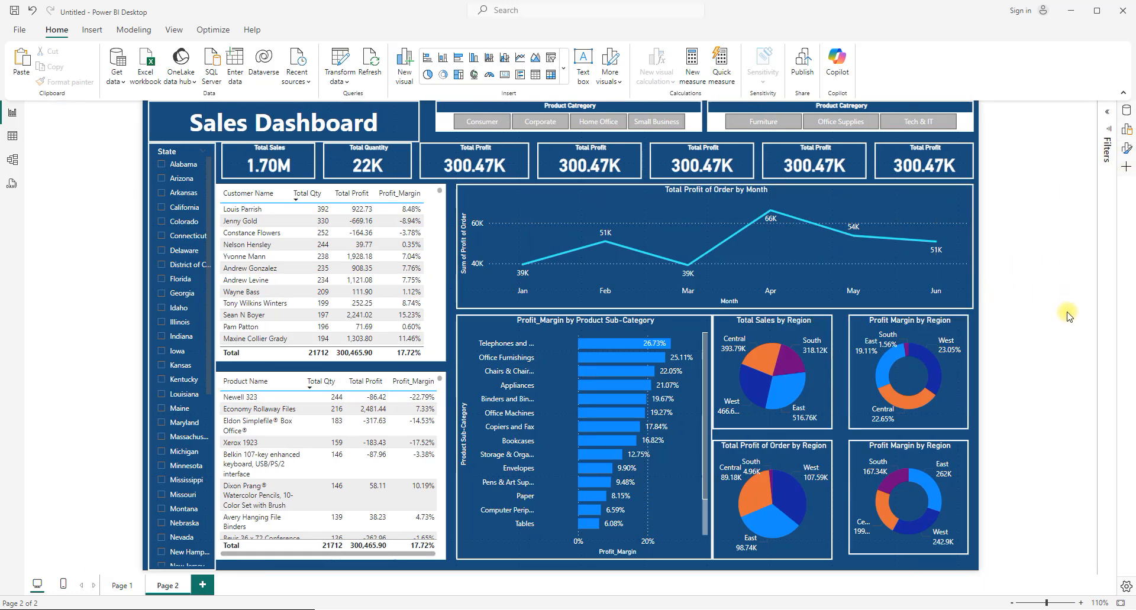
pyautogui.click(963, 388)
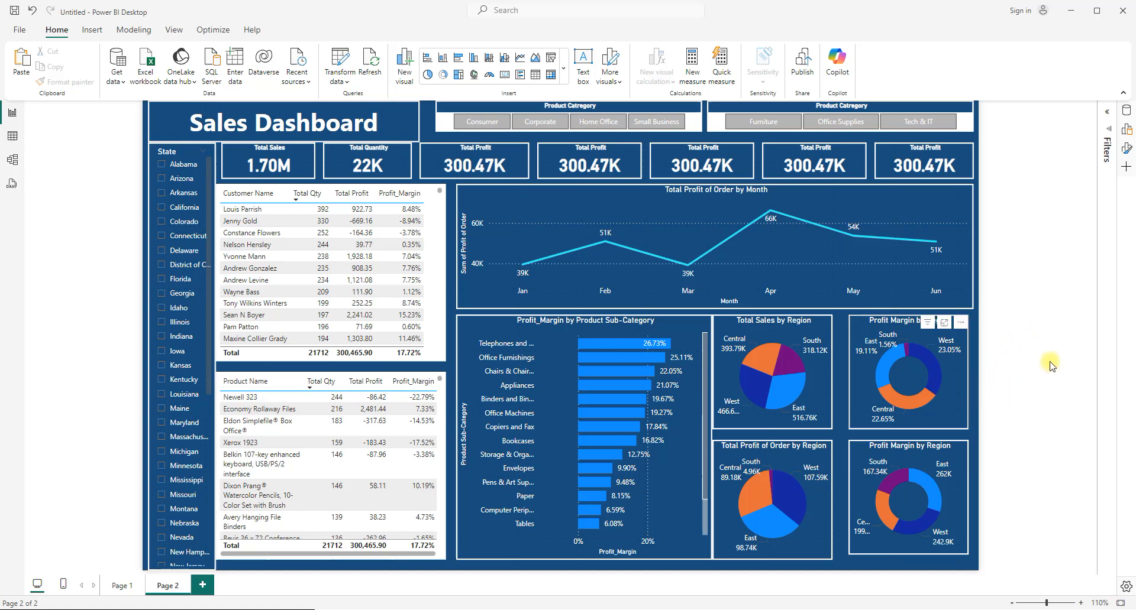
pyautogui.press('Right')
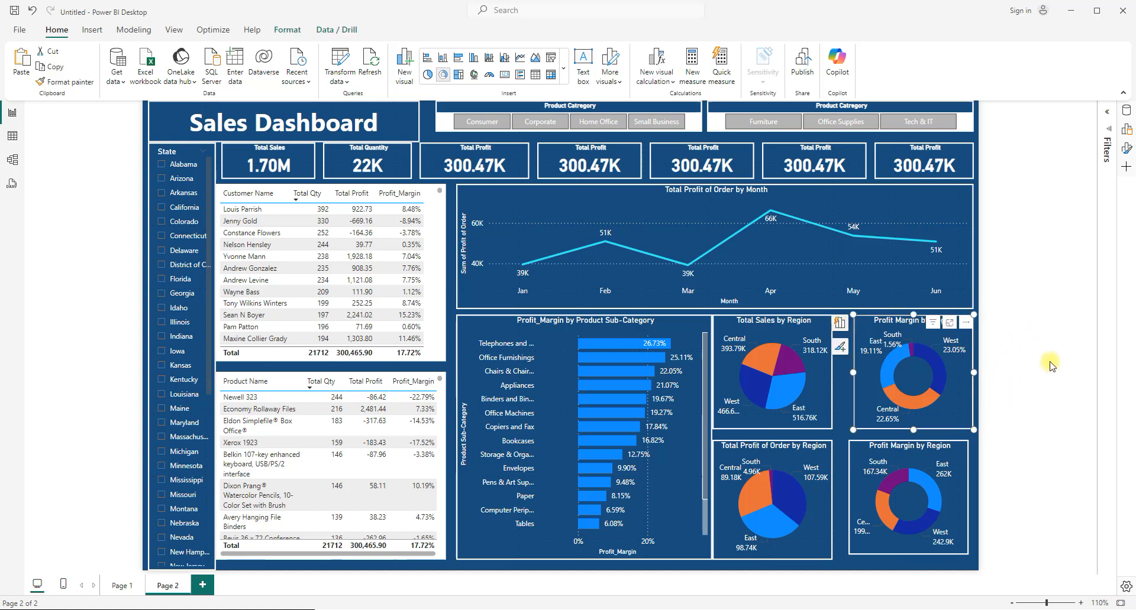
pyautogui.click(964, 492)
pyautogui.press('Right')
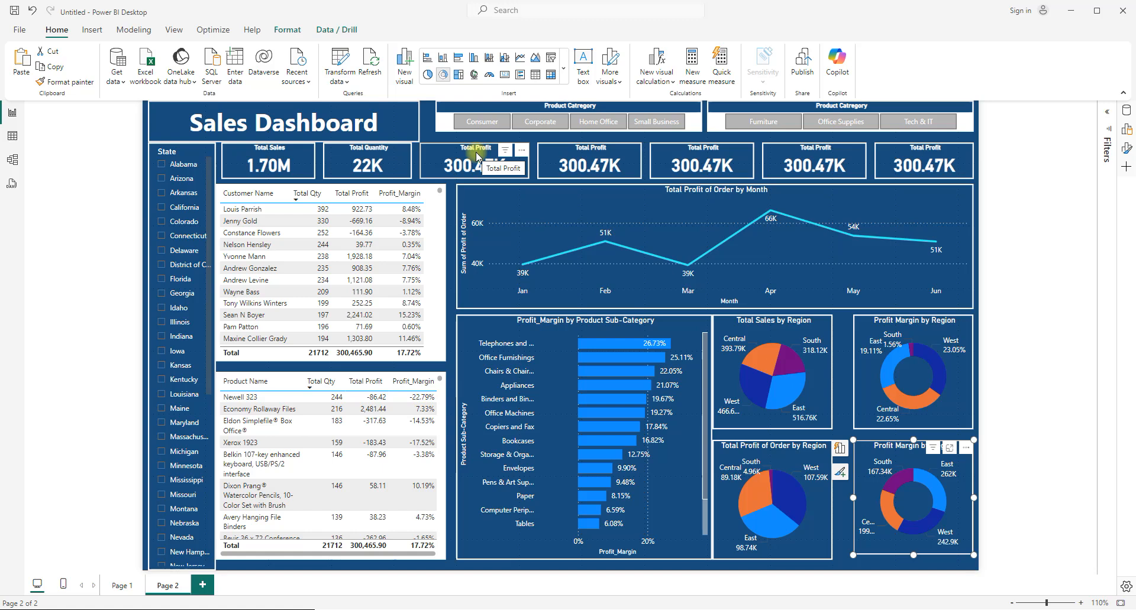
# Replace the Profit of Order field in the fourth KPI card with the Profit_Margin measure.
pyautogui.click(570, 158)
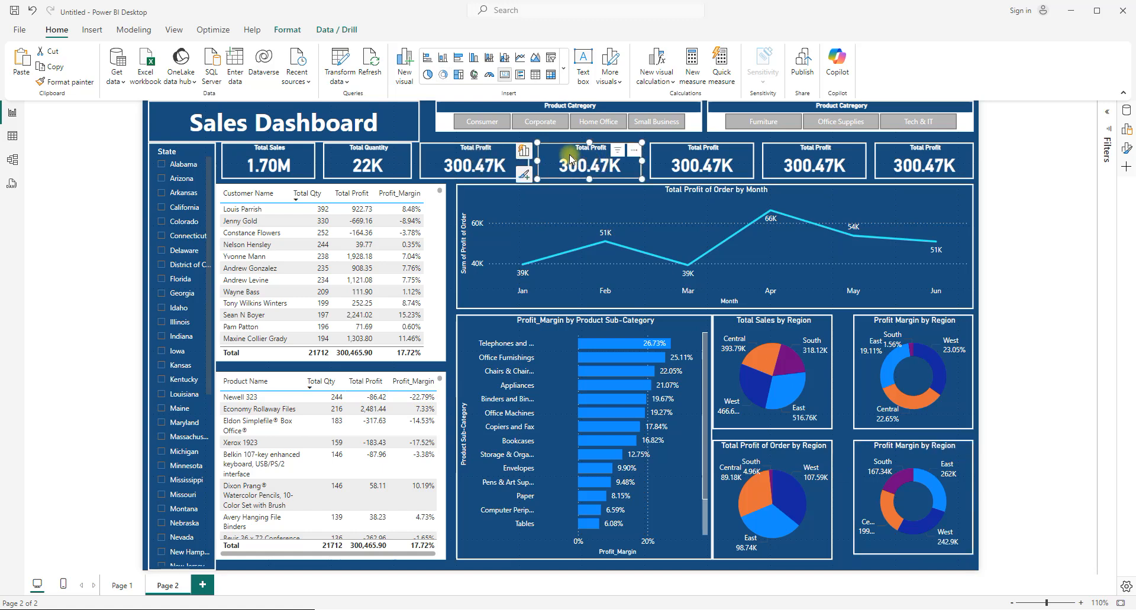
pyautogui.click(1127, 111)
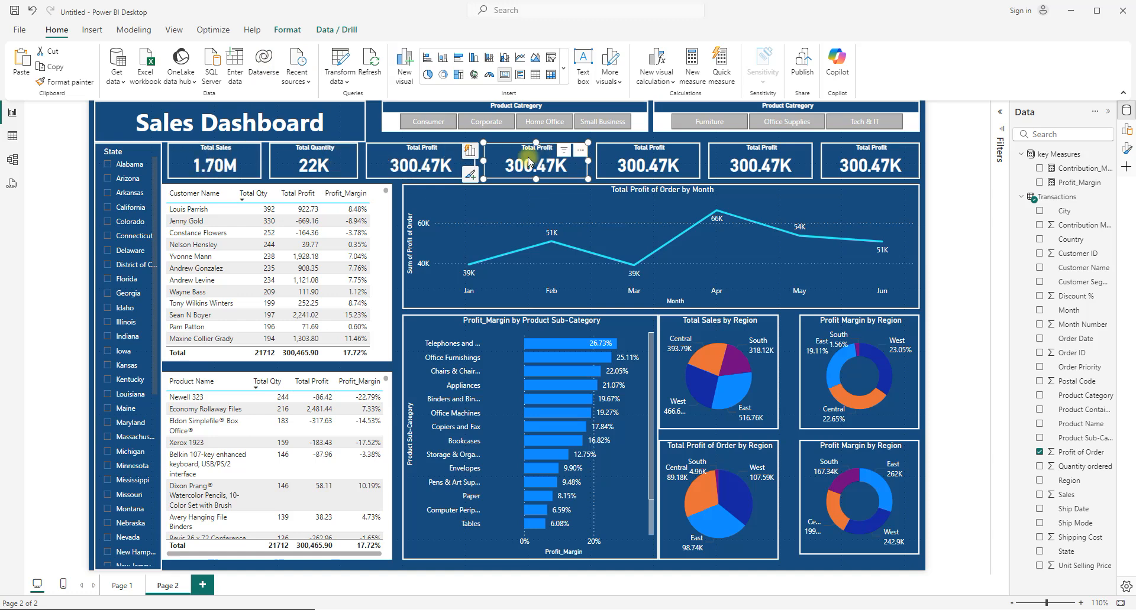
pyautogui.click(1040, 453)
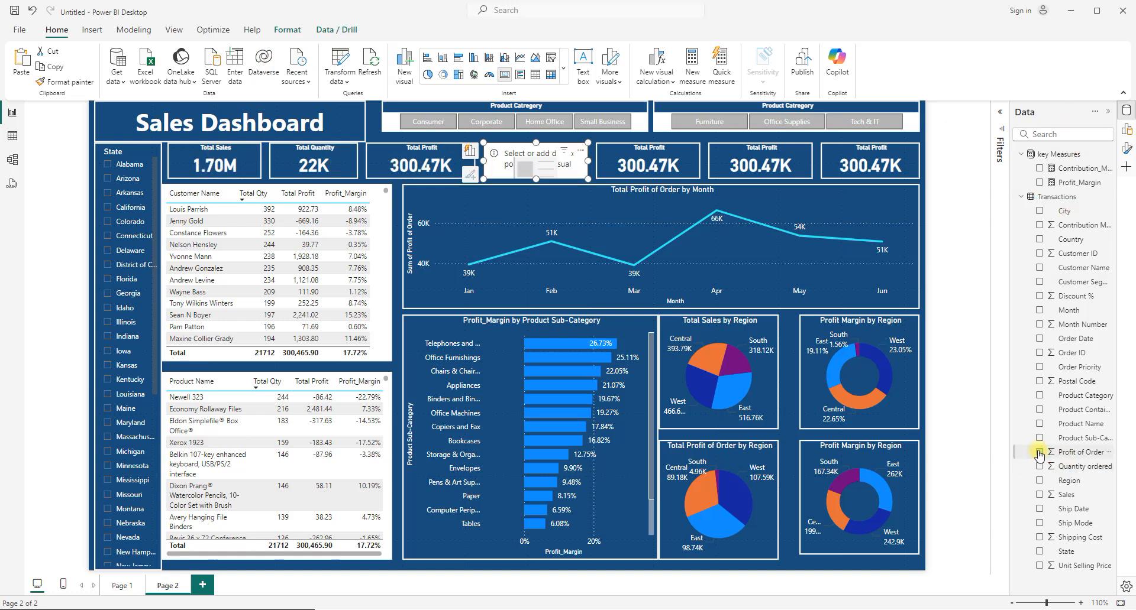
pyautogui.click(1040, 184)
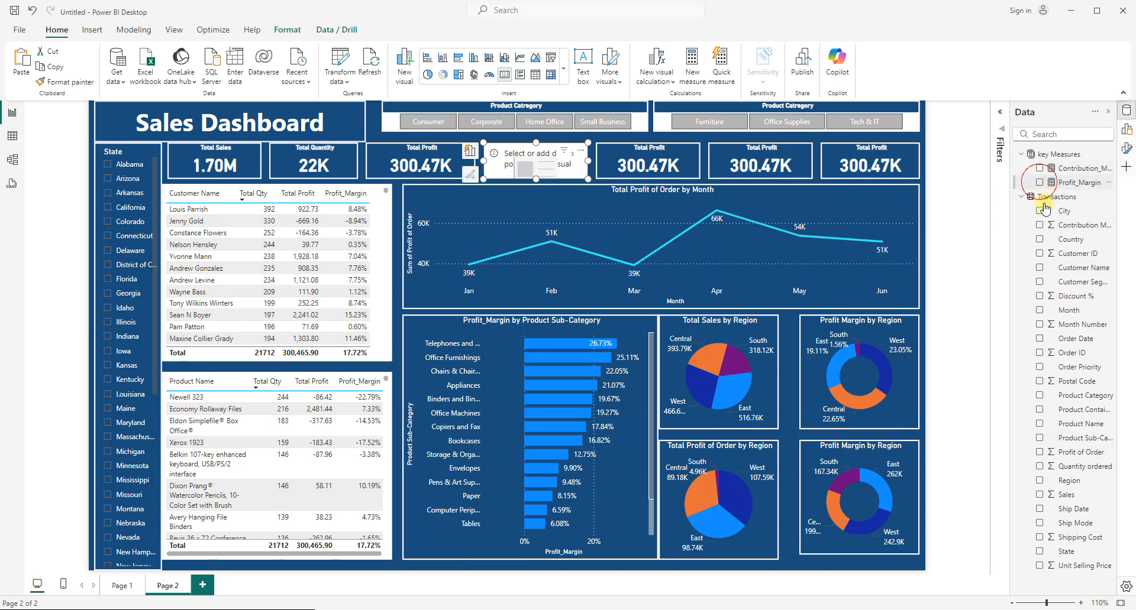
# Replace the Profit of Order field in the fifth KPI card with the contribution measure from key Measures.
pyautogui.click(611, 156)
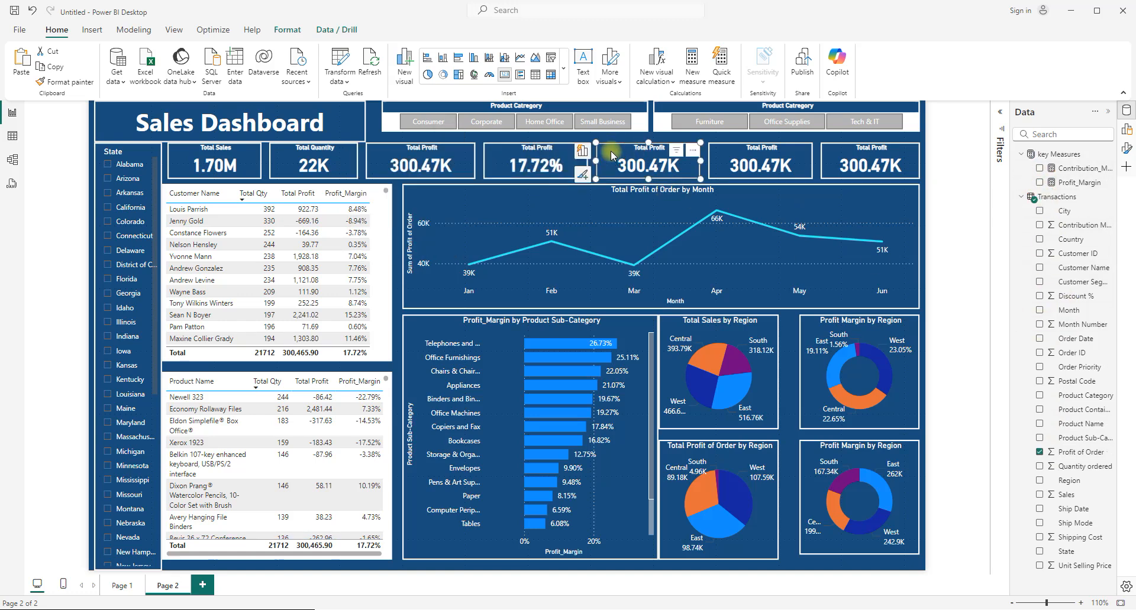
pyautogui.click(1039, 452)
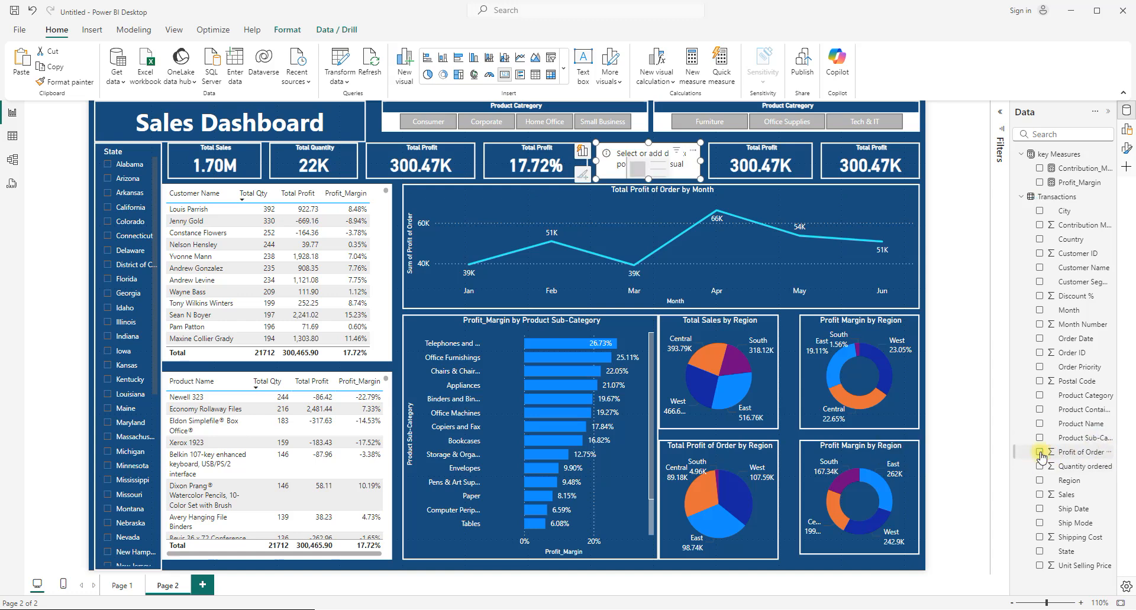
pyautogui.click(1039, 169)
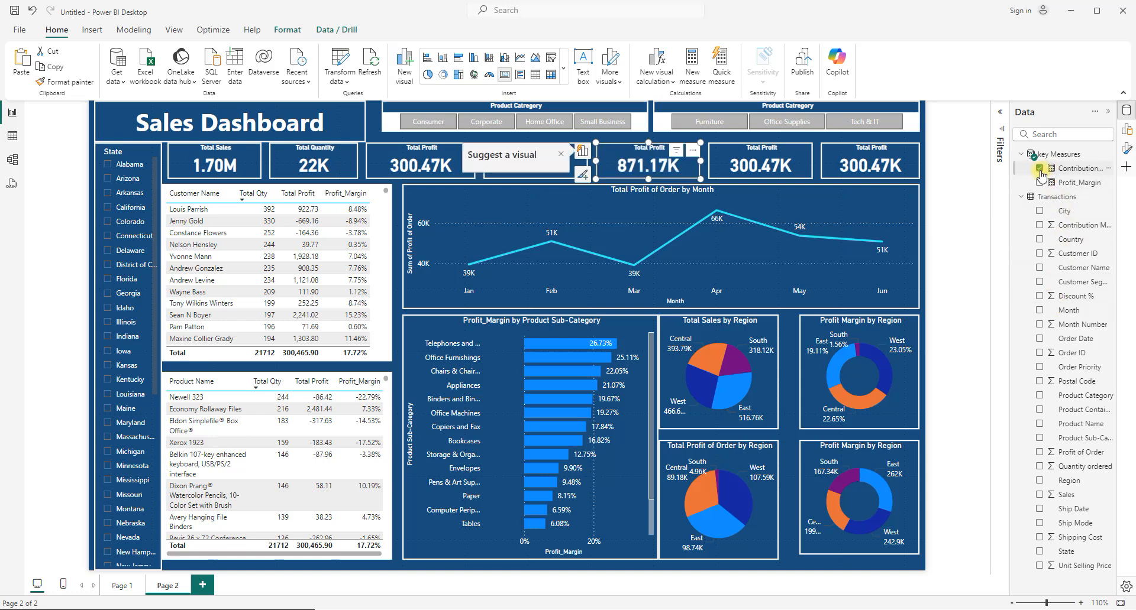
# Make the sixth KPI card show the average of Profit of Order instead of the sum.
pyautogui.click(727, 157)
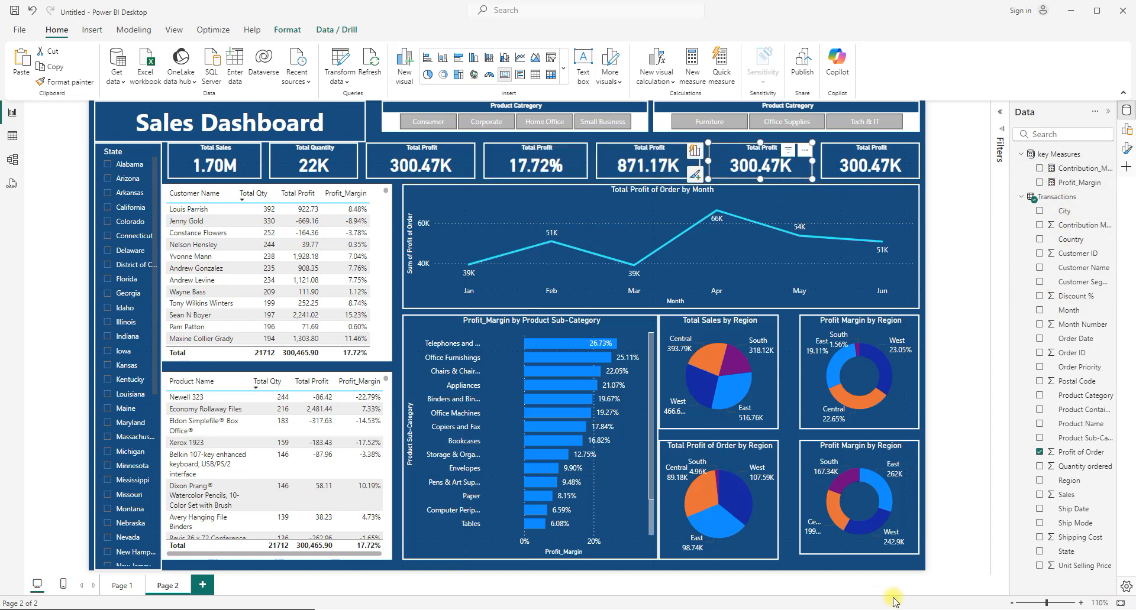
pyautogui.click(1040, 454)
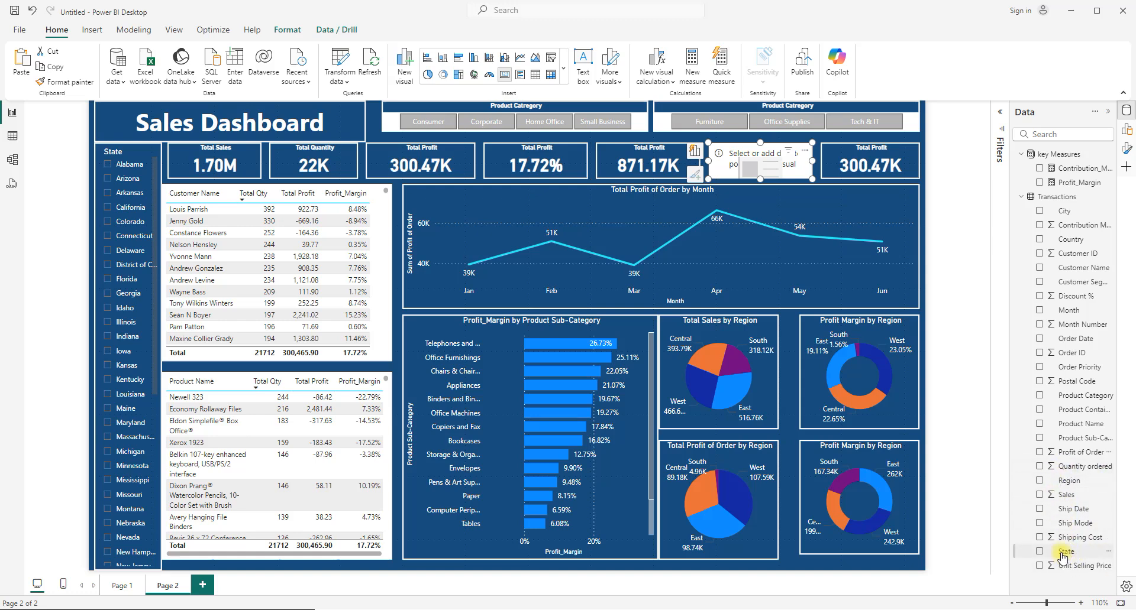
pyautogui.click(1041, 453)
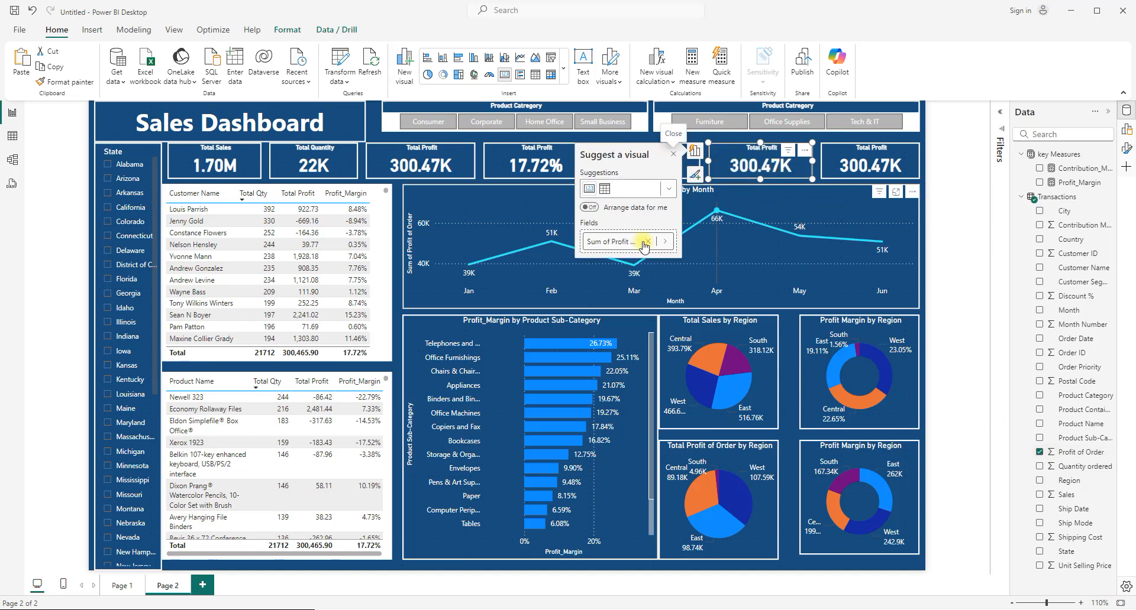
pyautogui.click(665, 242)
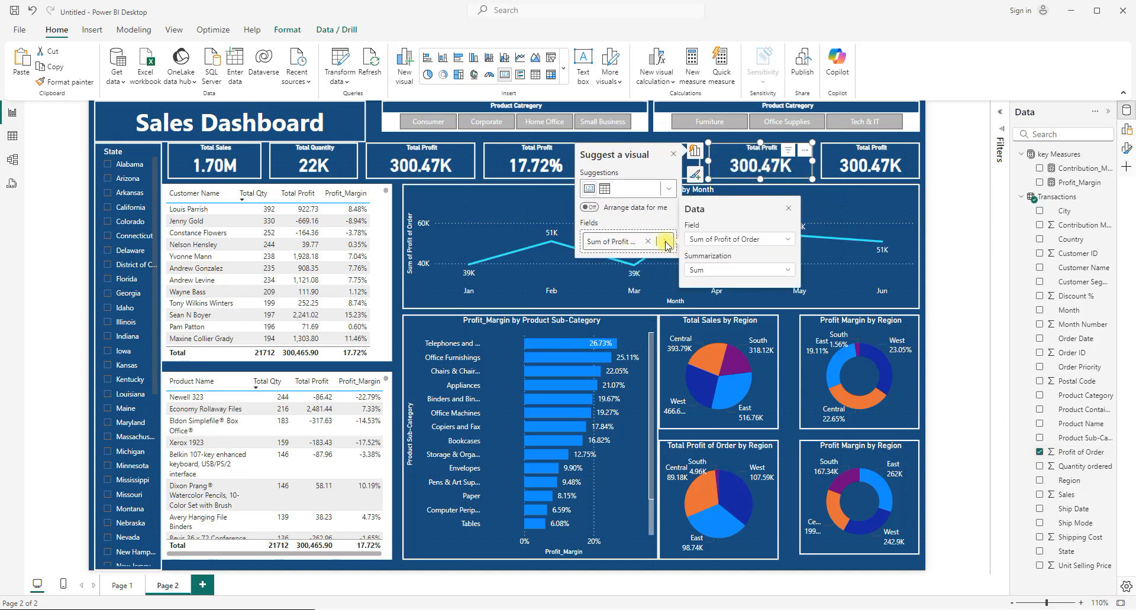
pyautogui.click(789, 271)
pyautogui.click(722, 309)
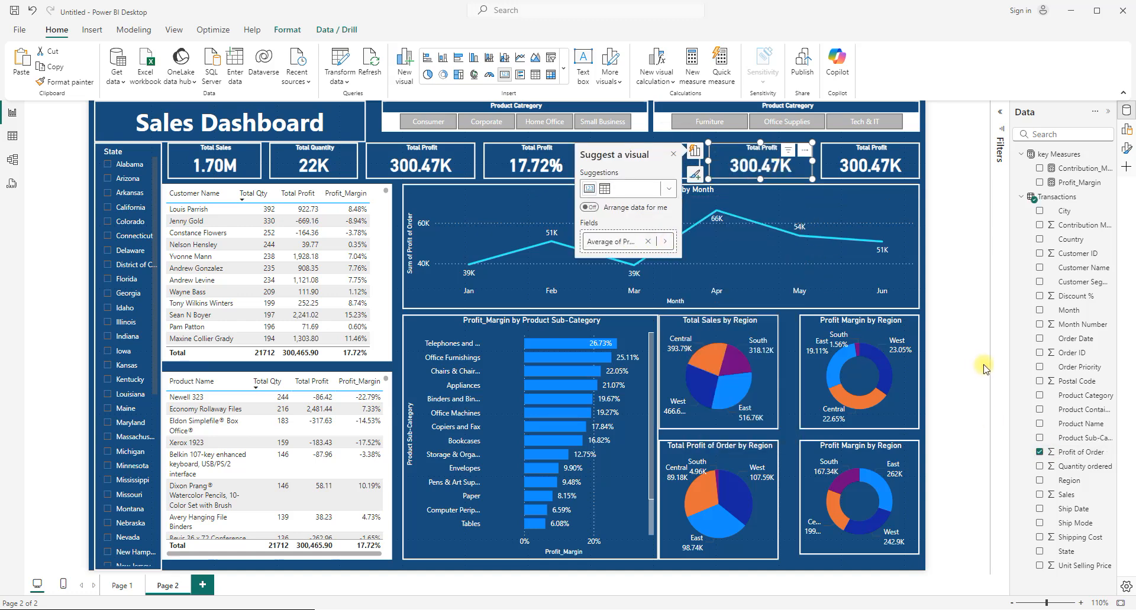
pyautogui.click(849, 171)
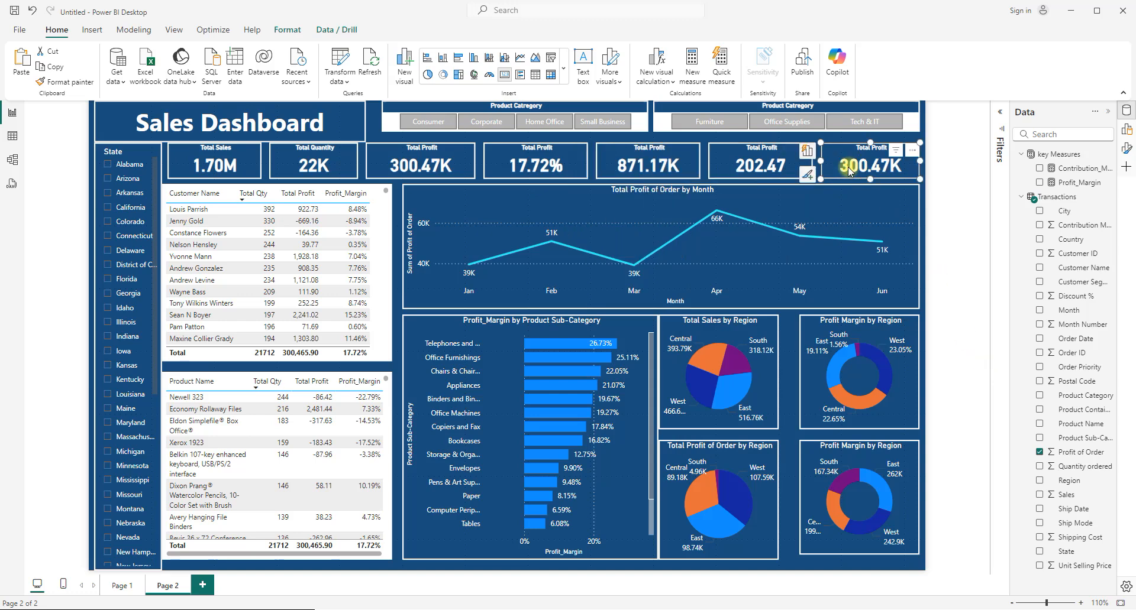
# Retitle the sixth KPI card, which shows the average of Profit of Order, as "Average Profit".
pyautogui.click(737, 159)
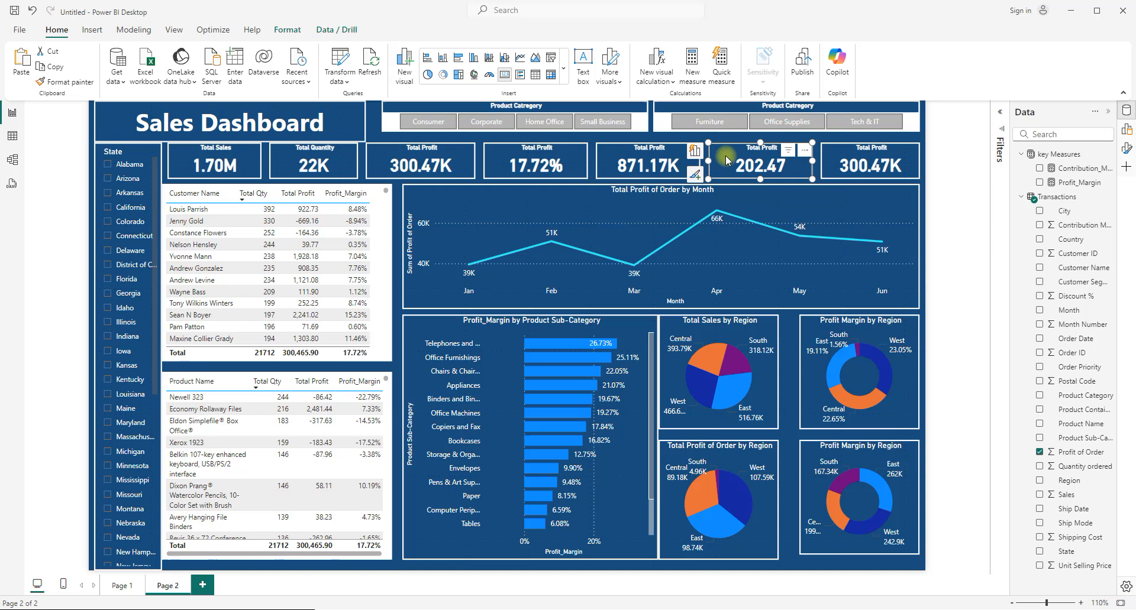
pyautogui.click(1126, 148)
pyautogui.click(913, 211)
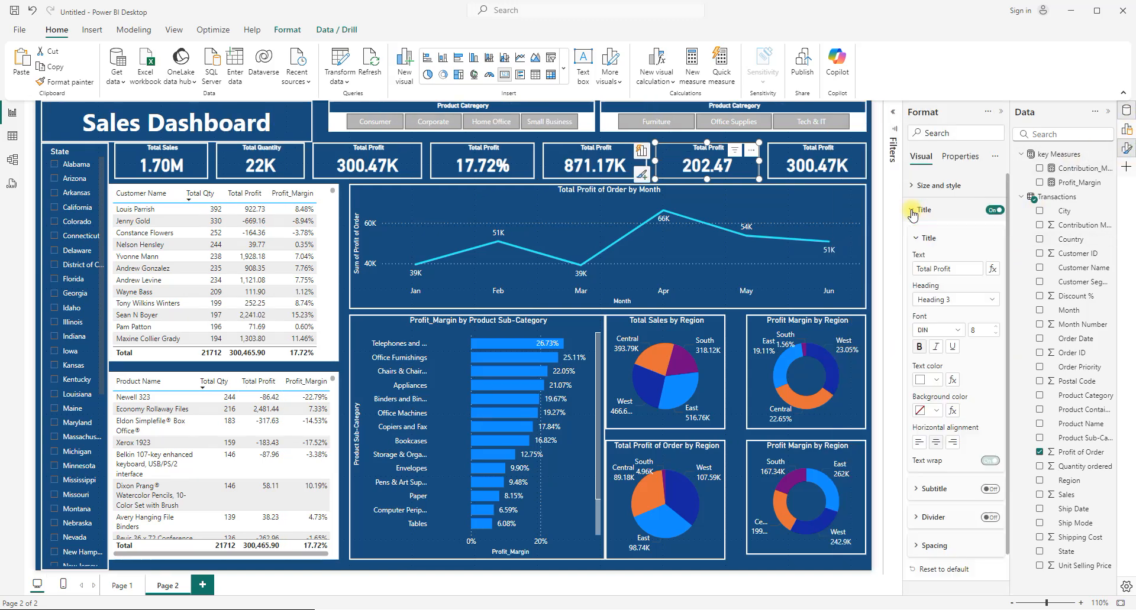
pyautogui.click(961, 268)
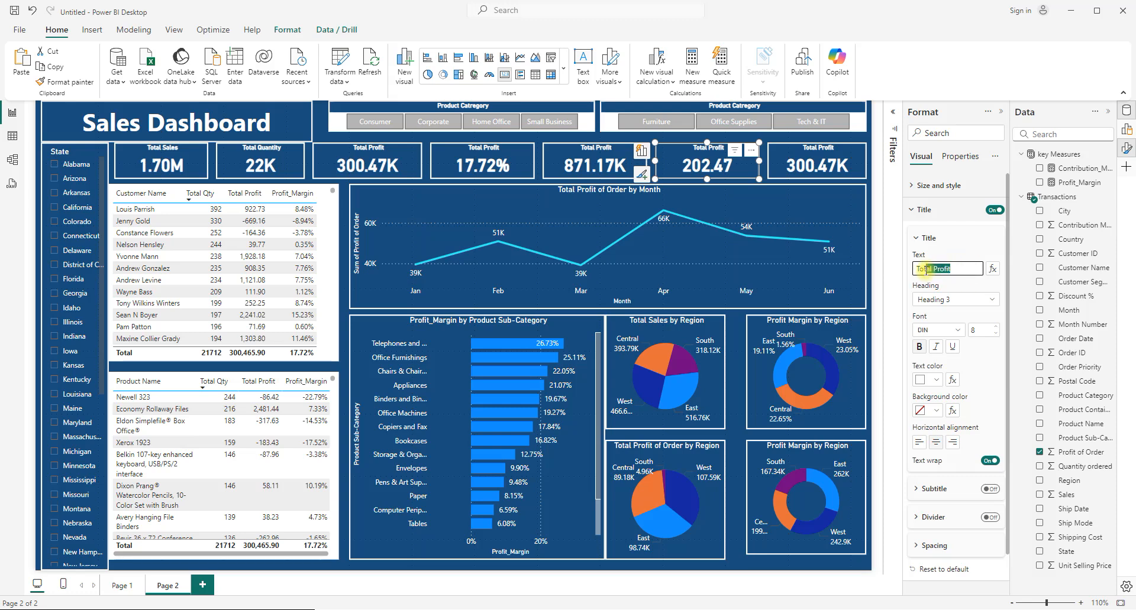
pyautogui.moveTo(924, 268); pyautogui.dragTo(910, 275)
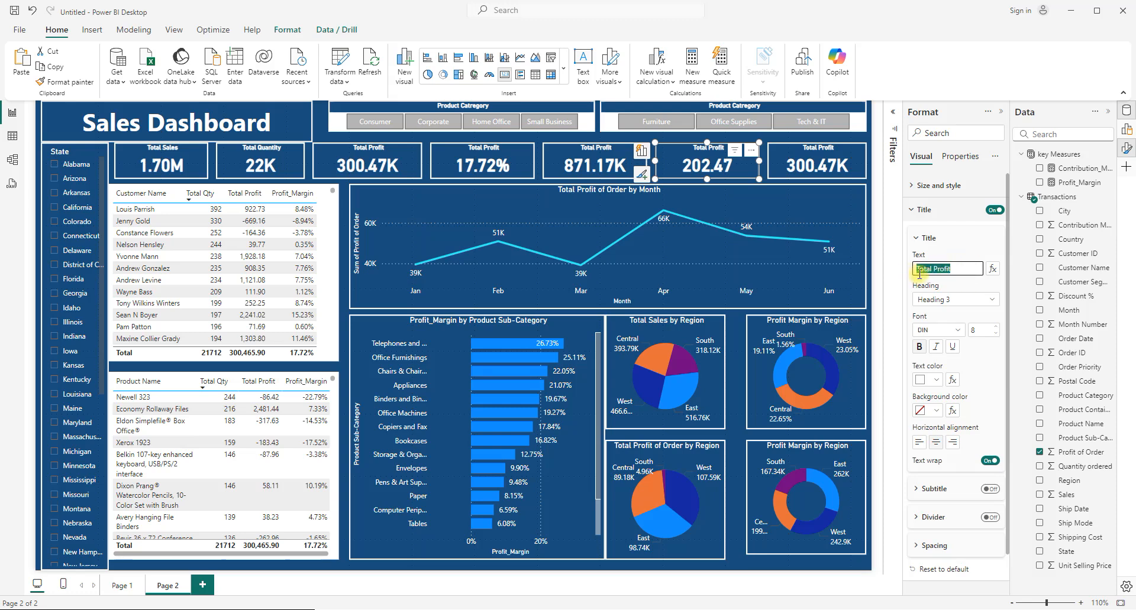
pyautogui.write('Average')
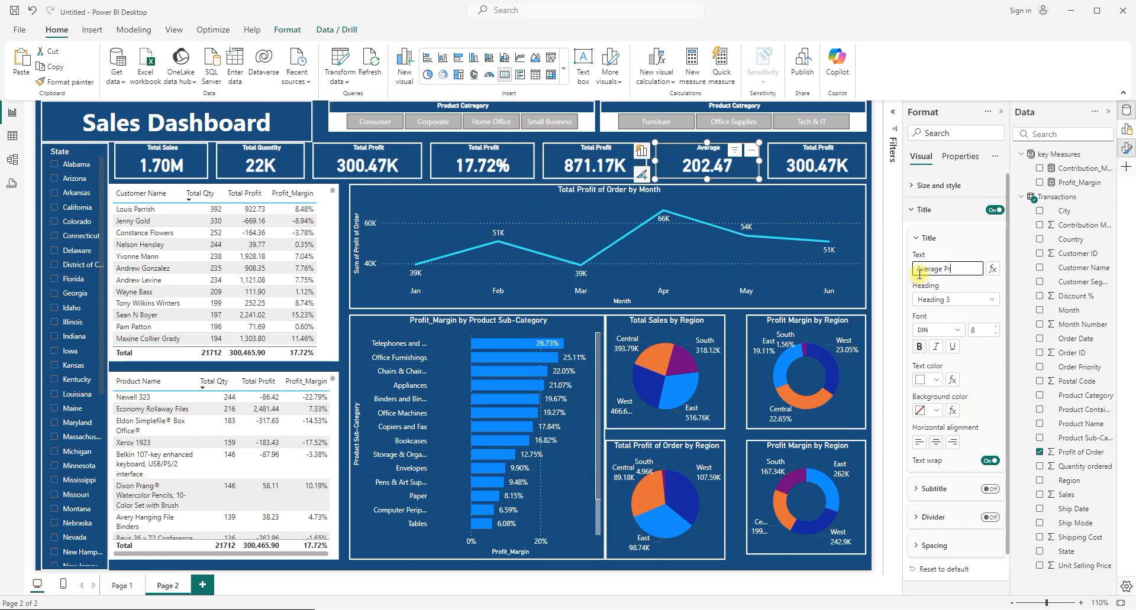
pyautogui.click(875, 249)
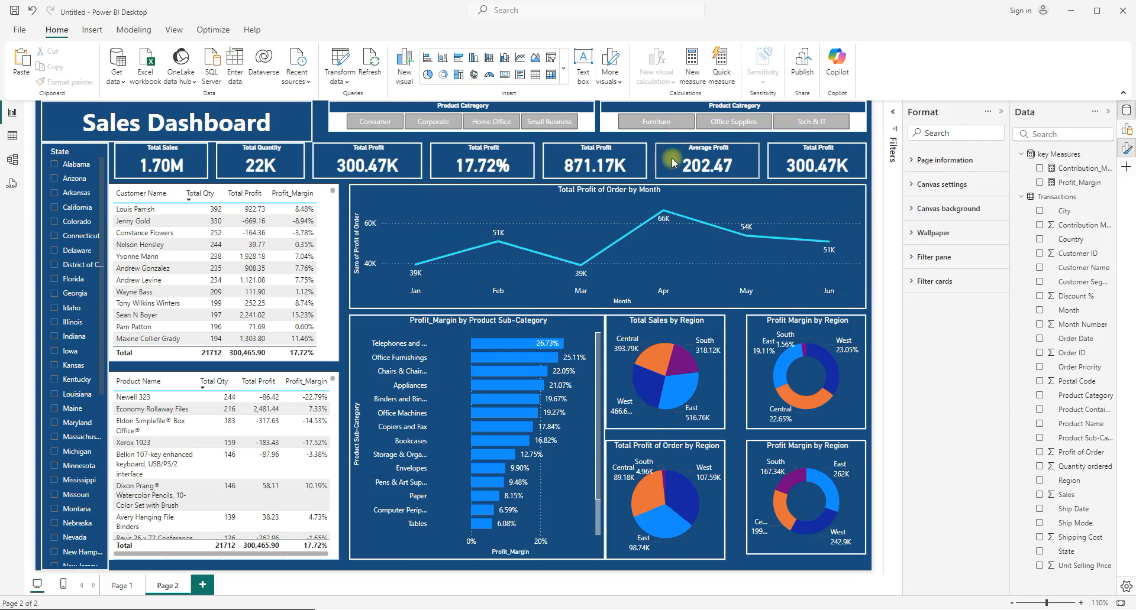
# Retitle the fifth KPI card as "Total Contribution Margin" and the fourth KPI card as "Total Profit Margin".
pyautogui.click(570, 154)
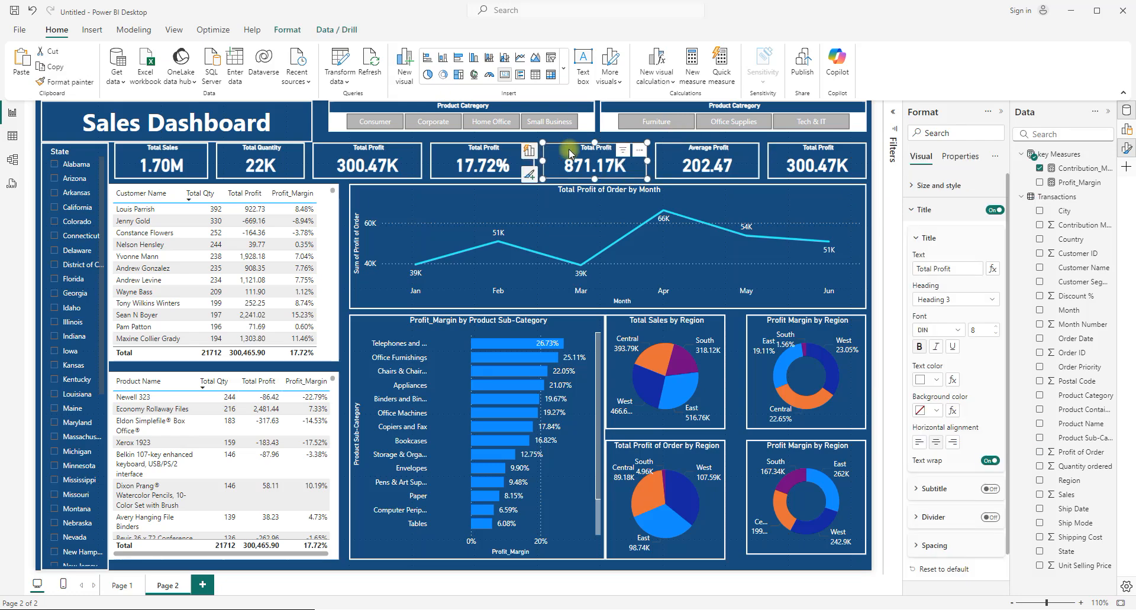
pyautogui.click(1125, 147)
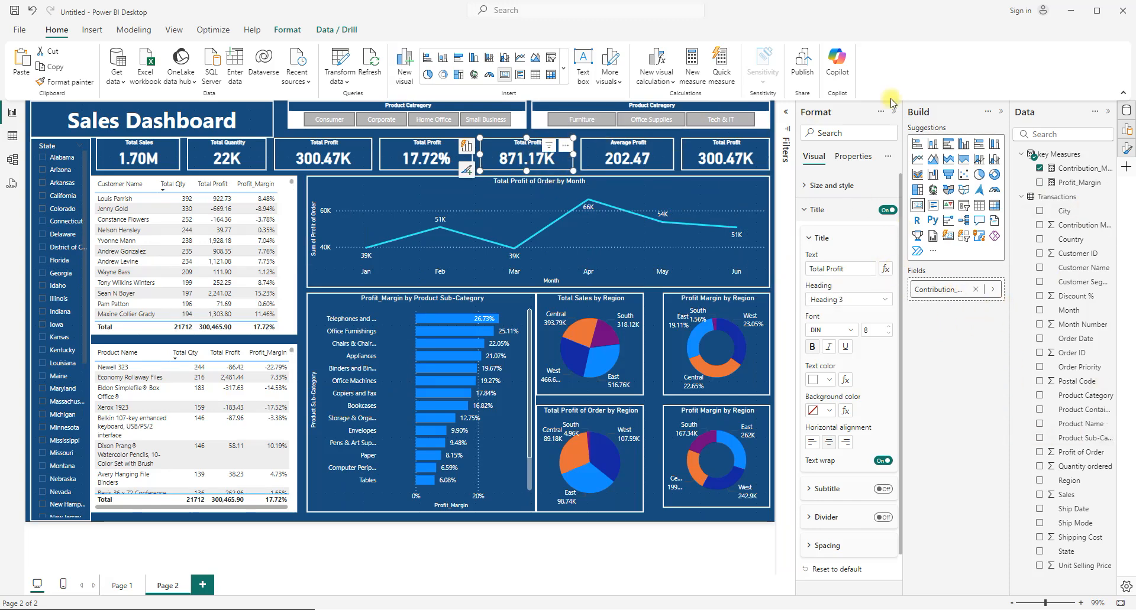
pyautogui.doubleClick(833, 267)
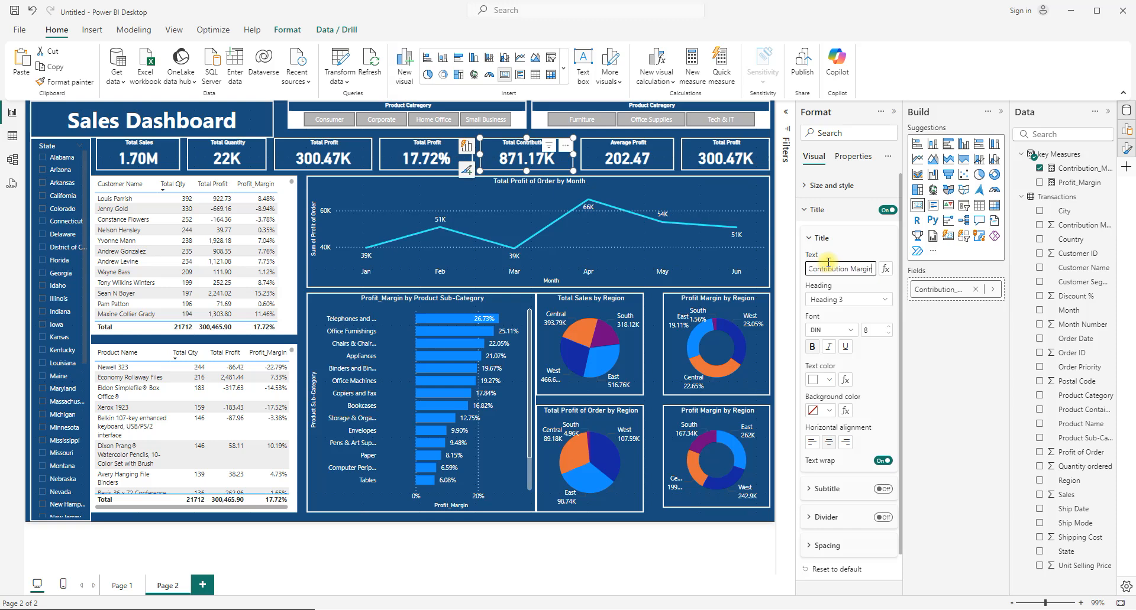
pyautogui.click(419, 147)
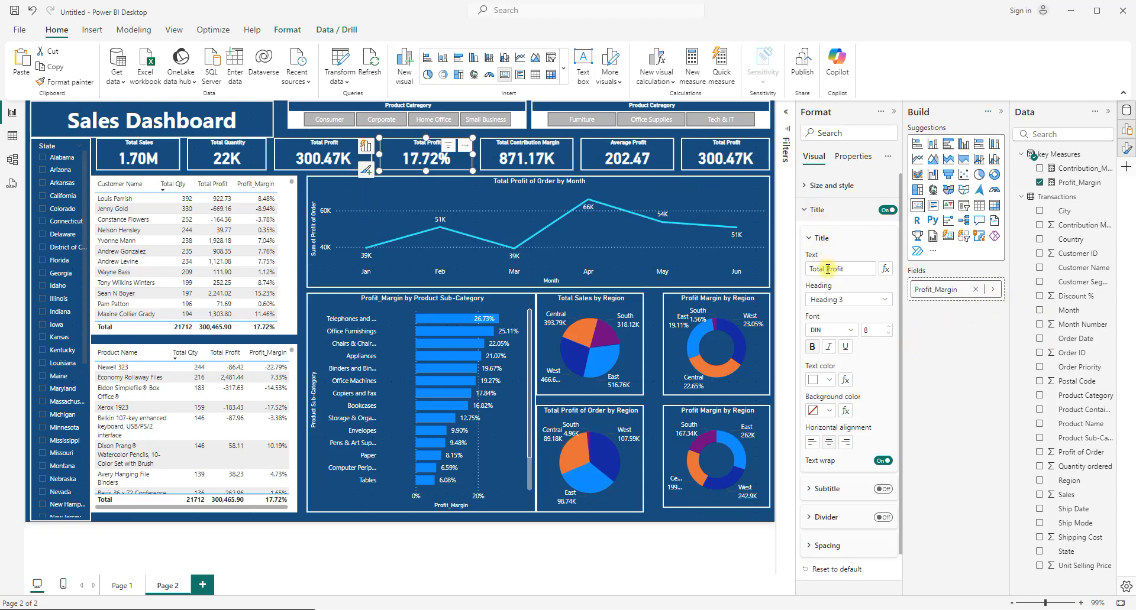
pyautogui.moveTo(827, 268); pyautogui.dragTo(852, 269)
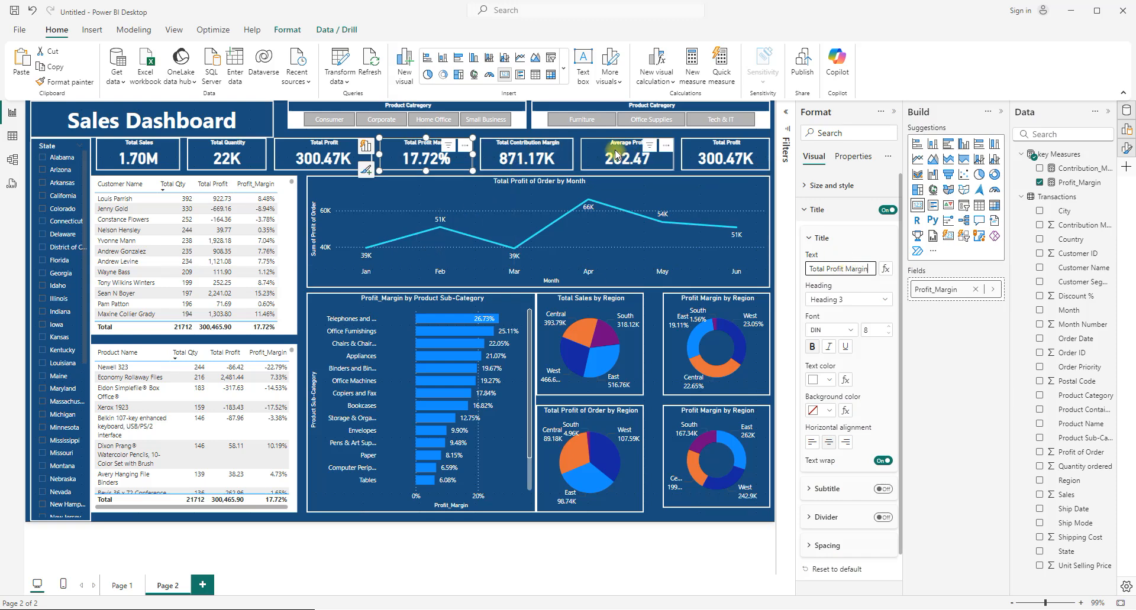
# Replace the Profit of Order field in the seventh KPI card with Sales, summarized as Average.
pyautogui.click(721, 152)
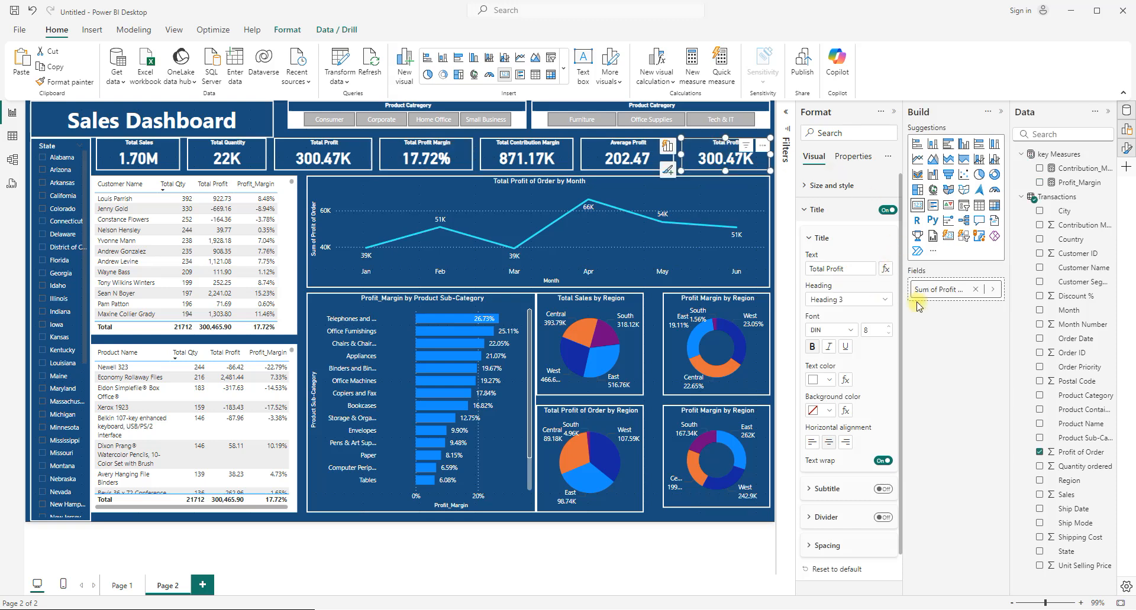
pyautogui.click(977, 290)
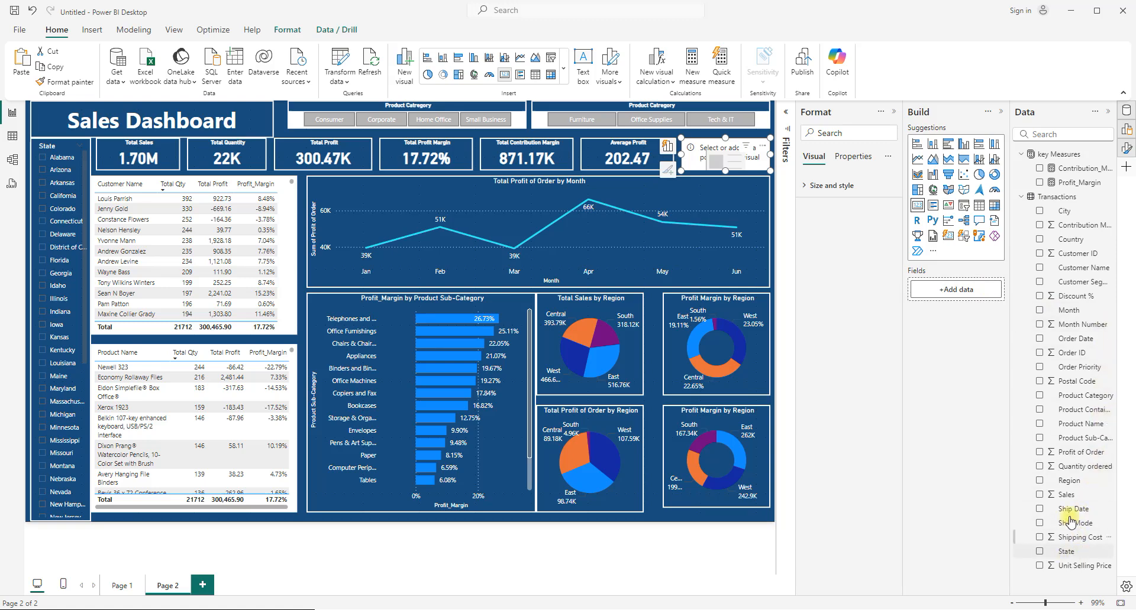
pyautogui.click(1040, 496)
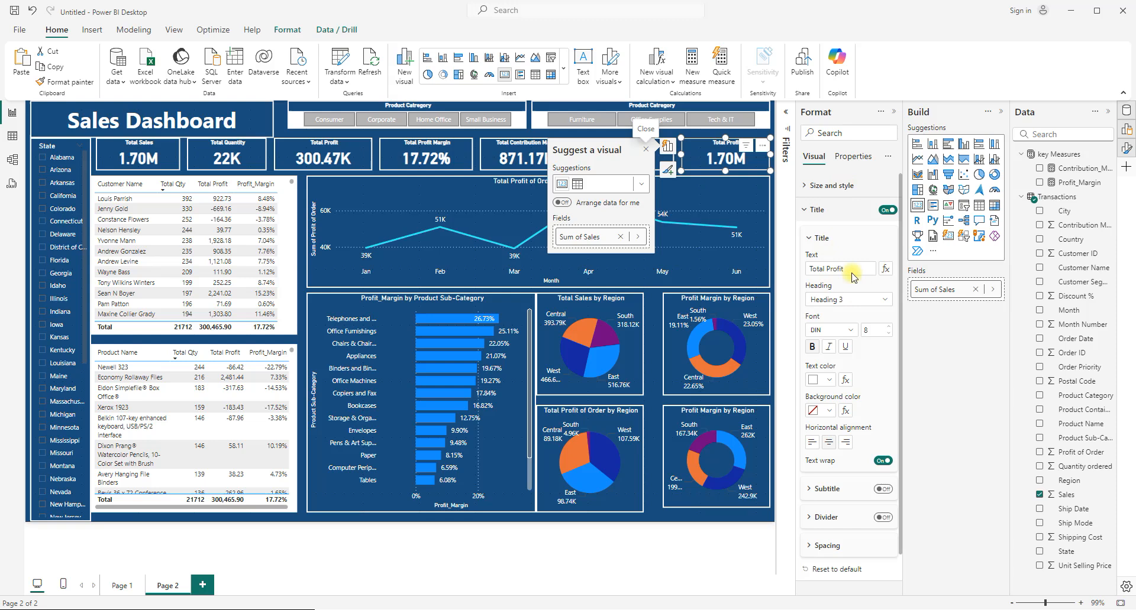
pyautogui.click(638, 237)
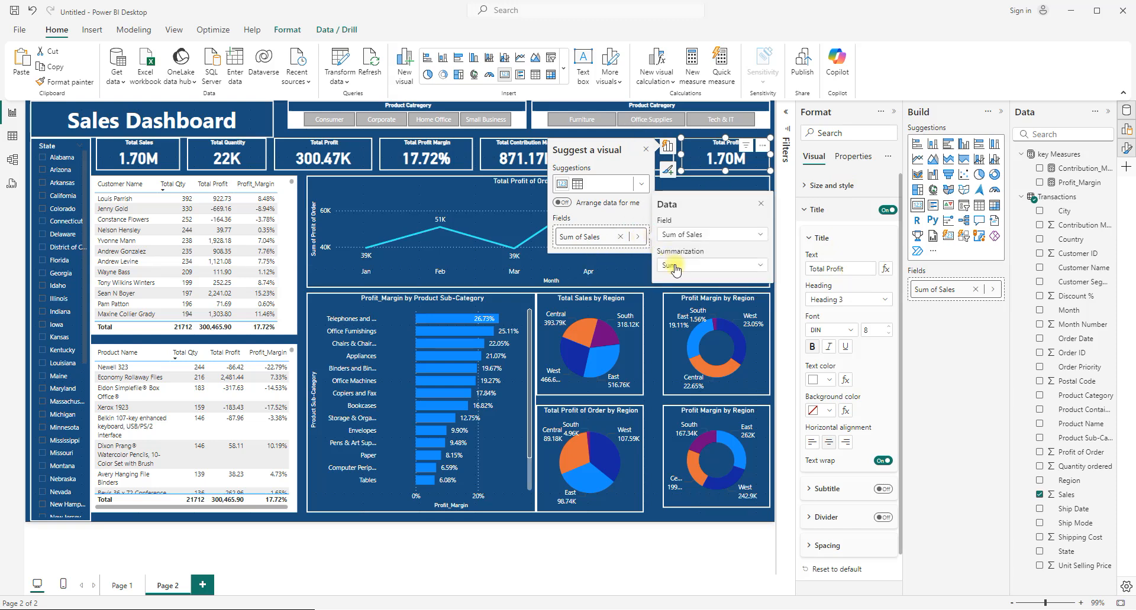
pyautogui.click(760, 265)
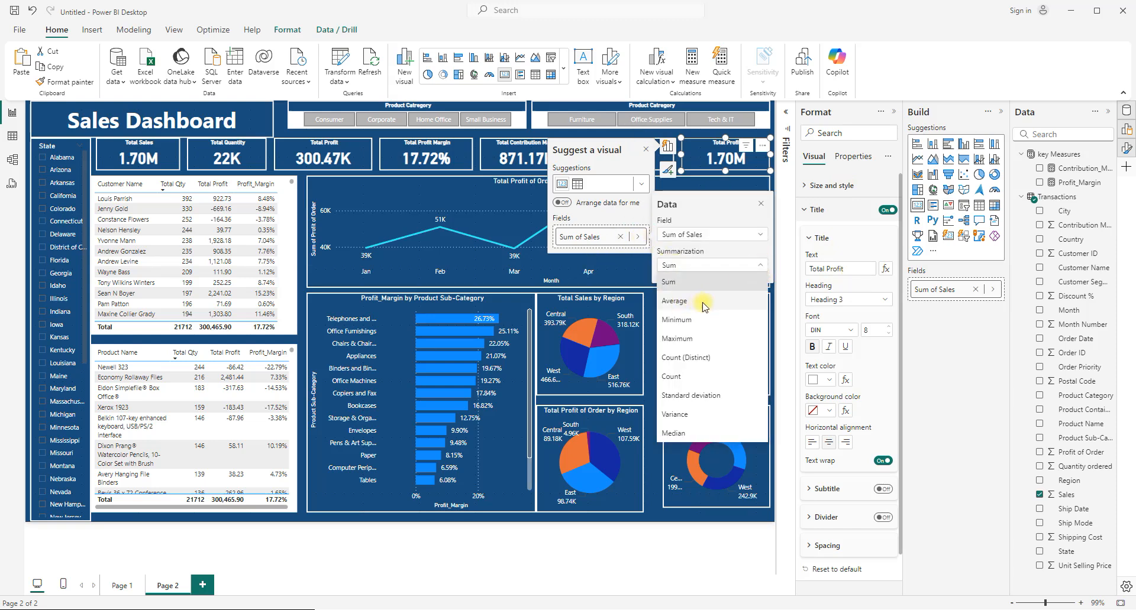
pyautogui.click(675, 300)
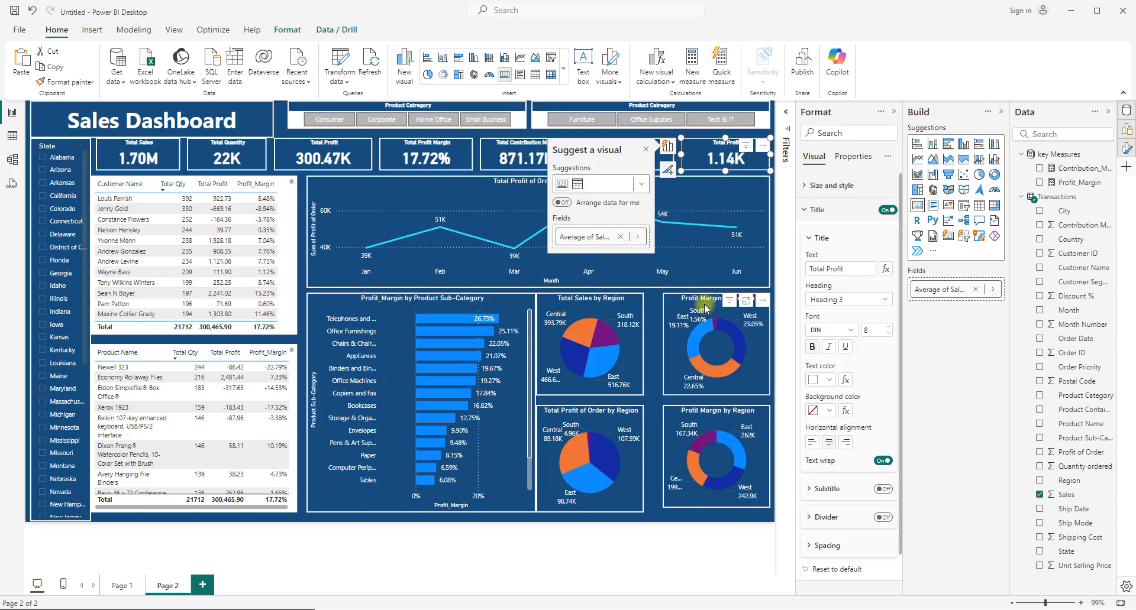
pyautogui.click(302, 267)
# Collapse the Format, Build and Data panes, and look over Page 1 before returning to the Page 2 dashboard.
pyautogui.click(892, 111)
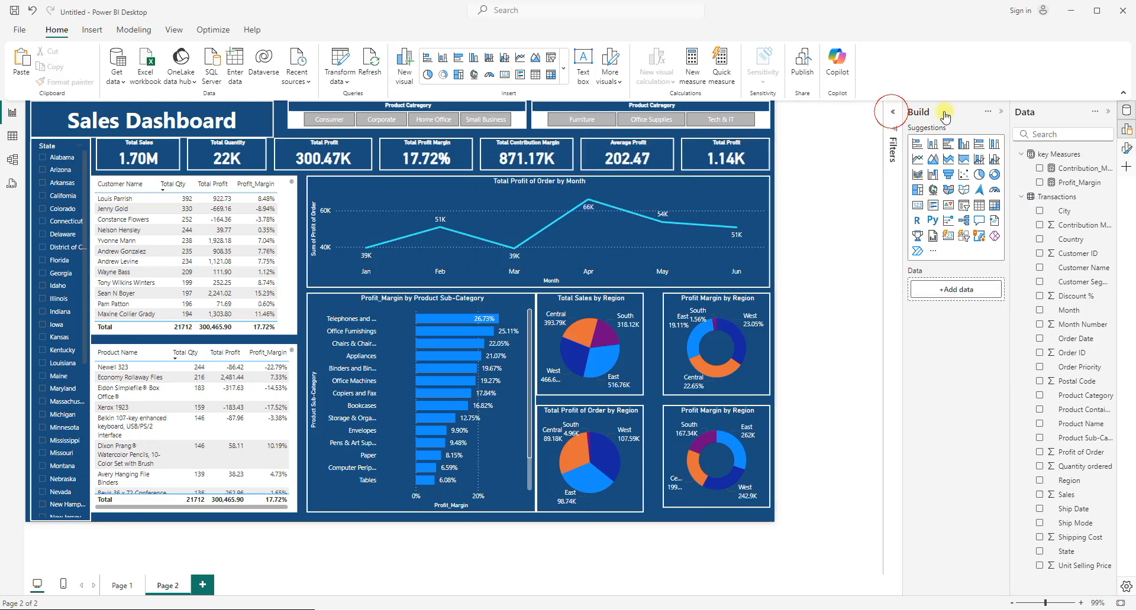
pyautogui.click(1000, 112)
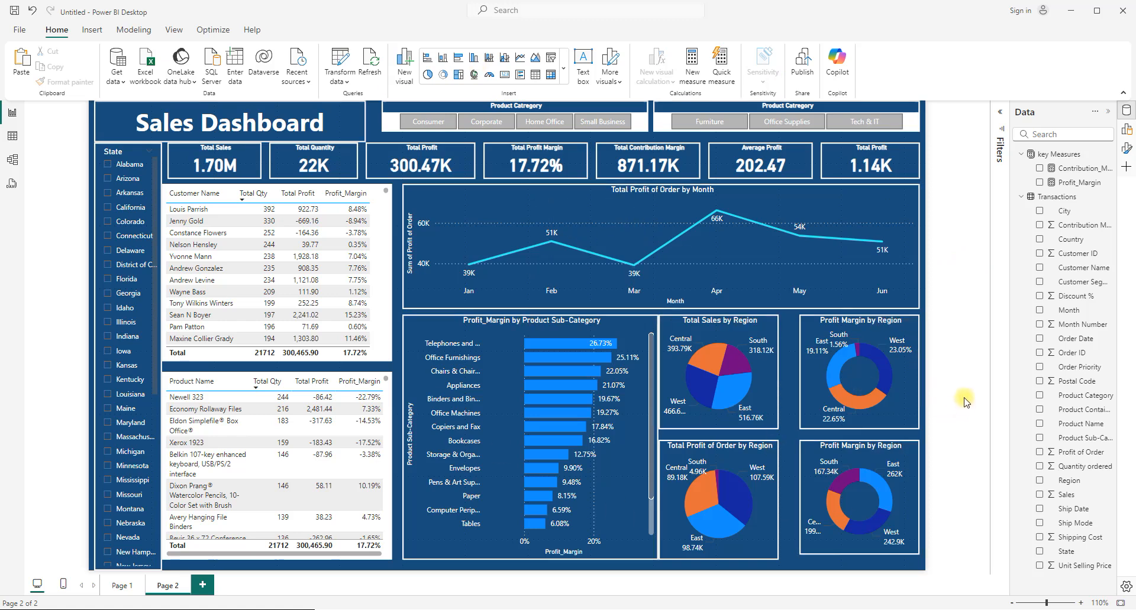
pyautogui.click(1110, 113)
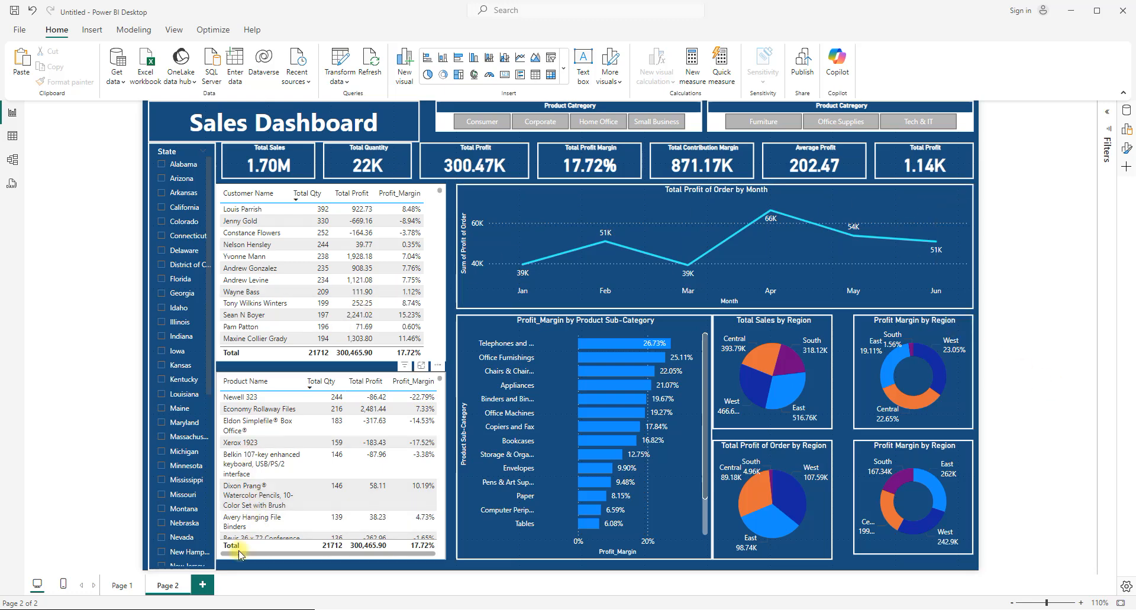
pyautogui.click(120, 587)
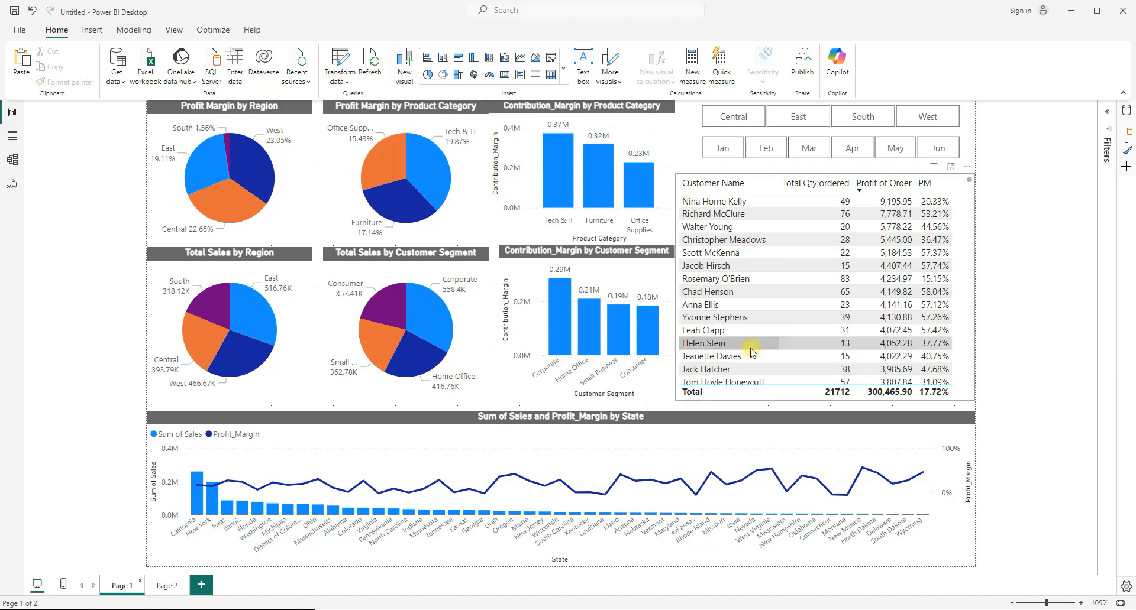
pyautogui.click(167, 586)
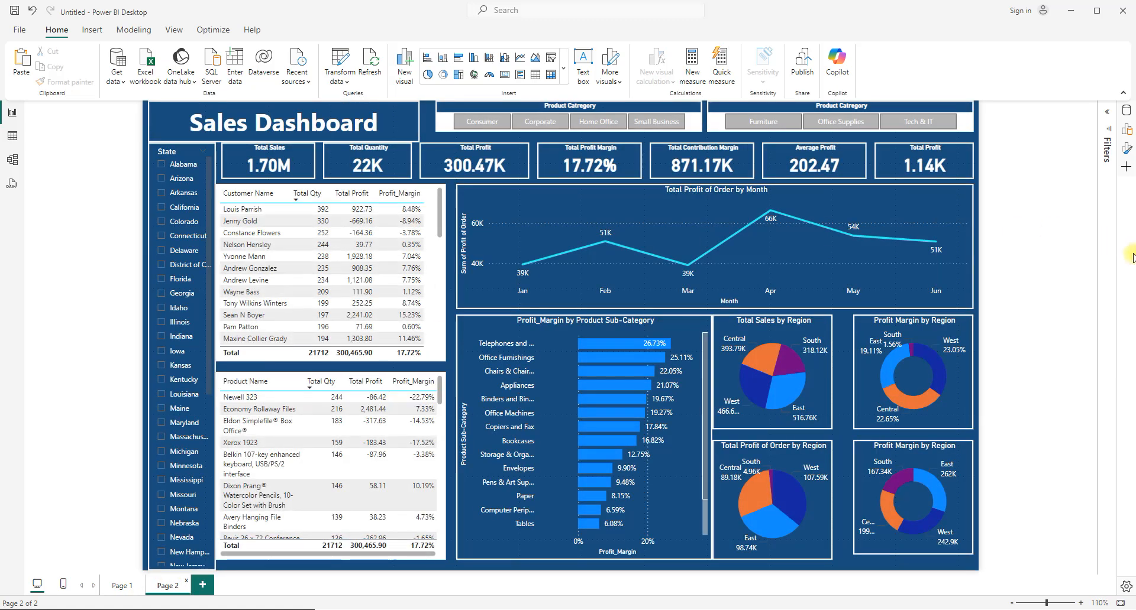